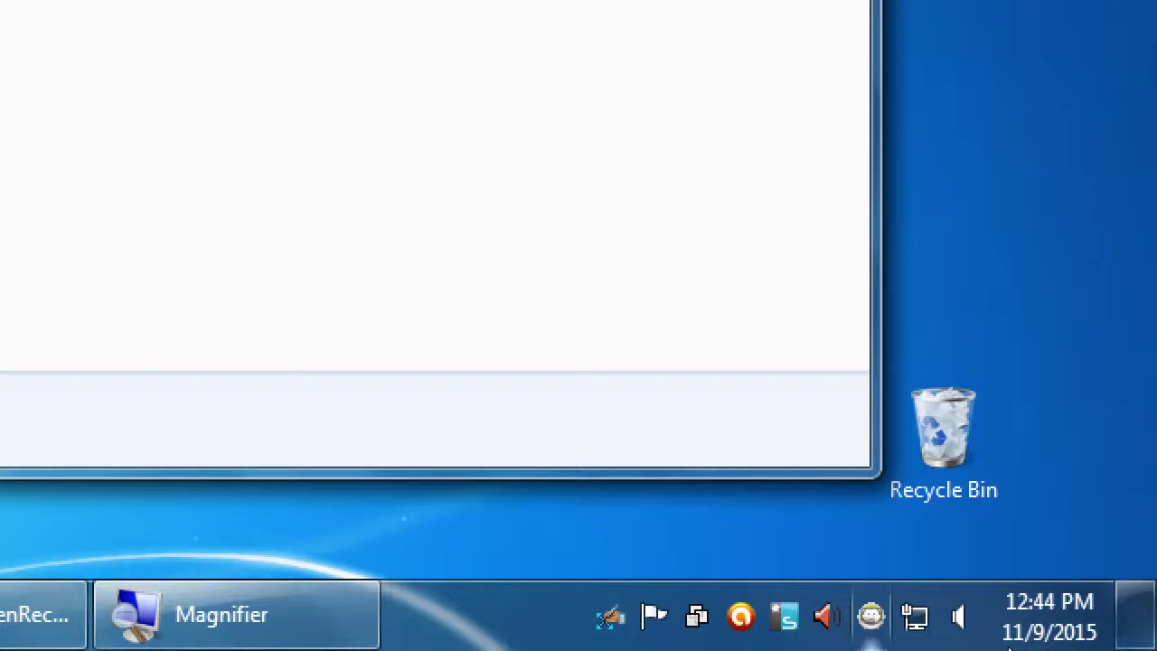
- Move the Campos eComm I course folder window aside and close it
key("super+minus")
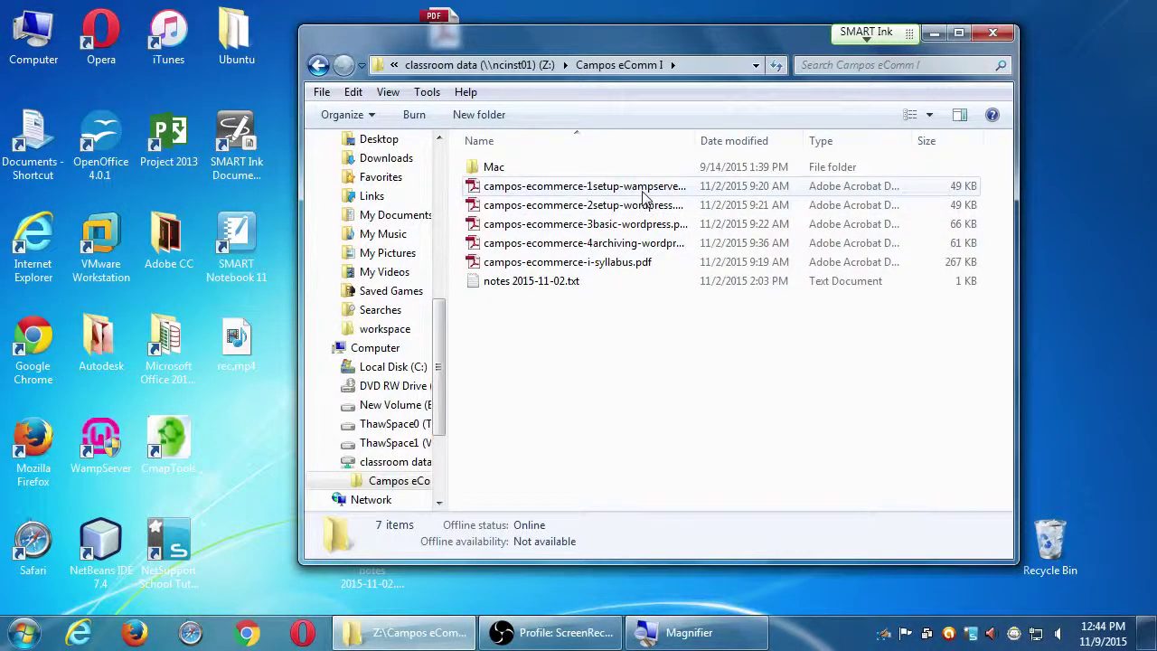
left_click_drag(582, 52, 612, 151)
left_click(1023, 133)
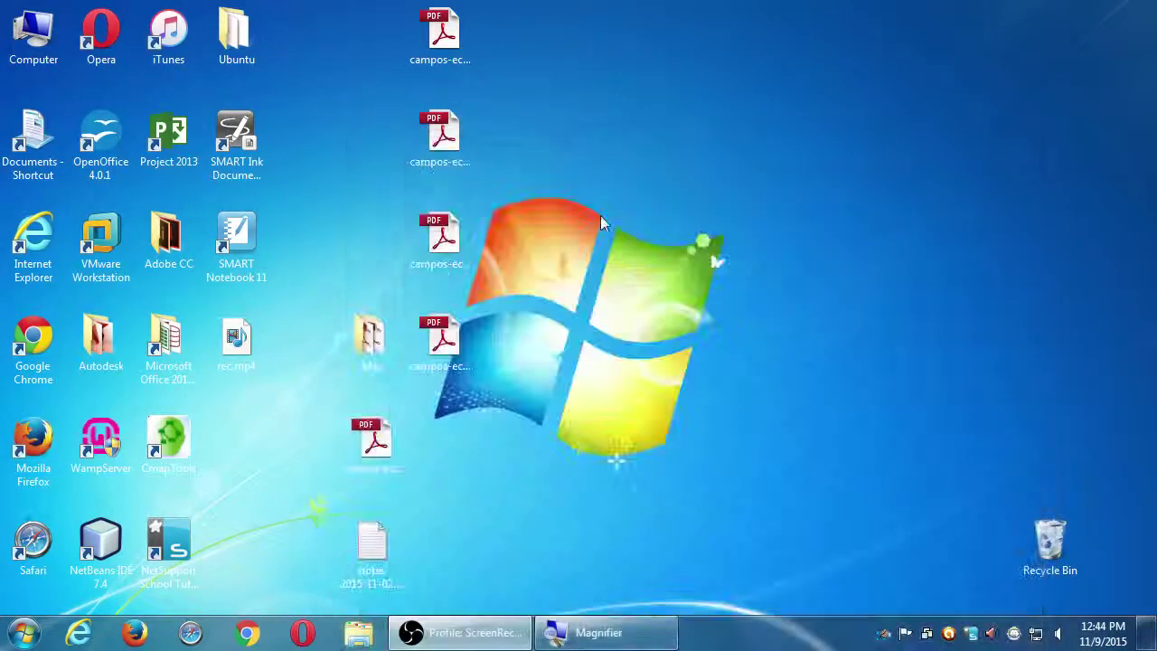
- Check the desktop PDF handouts, place the WampServer setup PDF below them, and open it
left_click(442, 36)
left_click(441, 135)
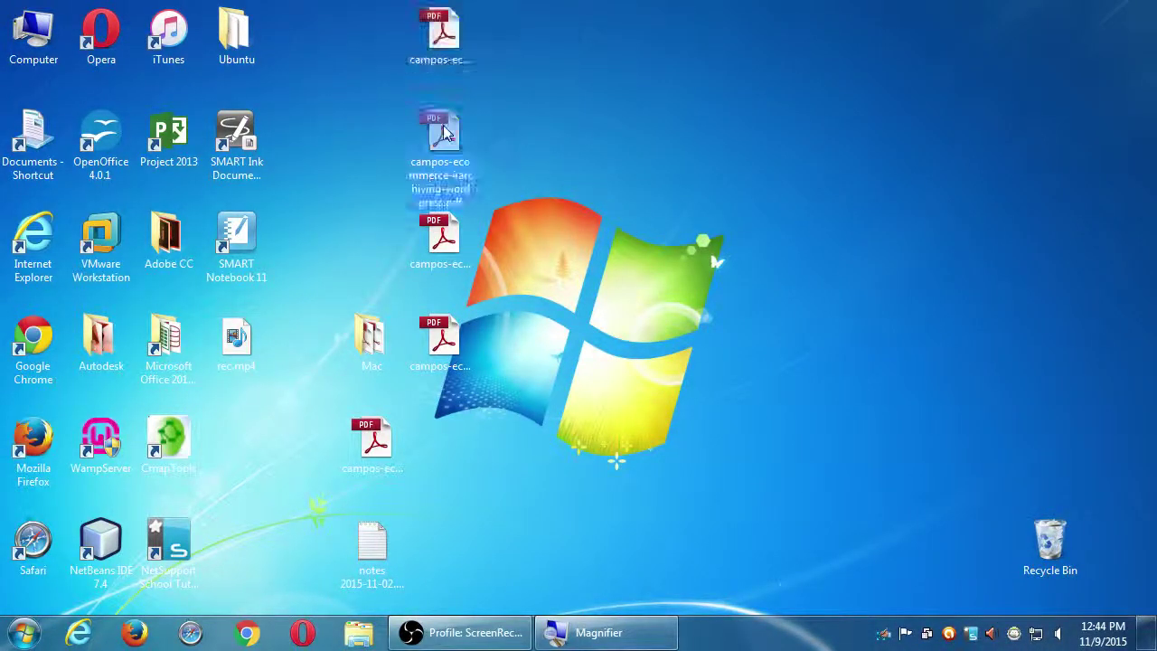
left_click(438, 237)
left_click(440, 336)
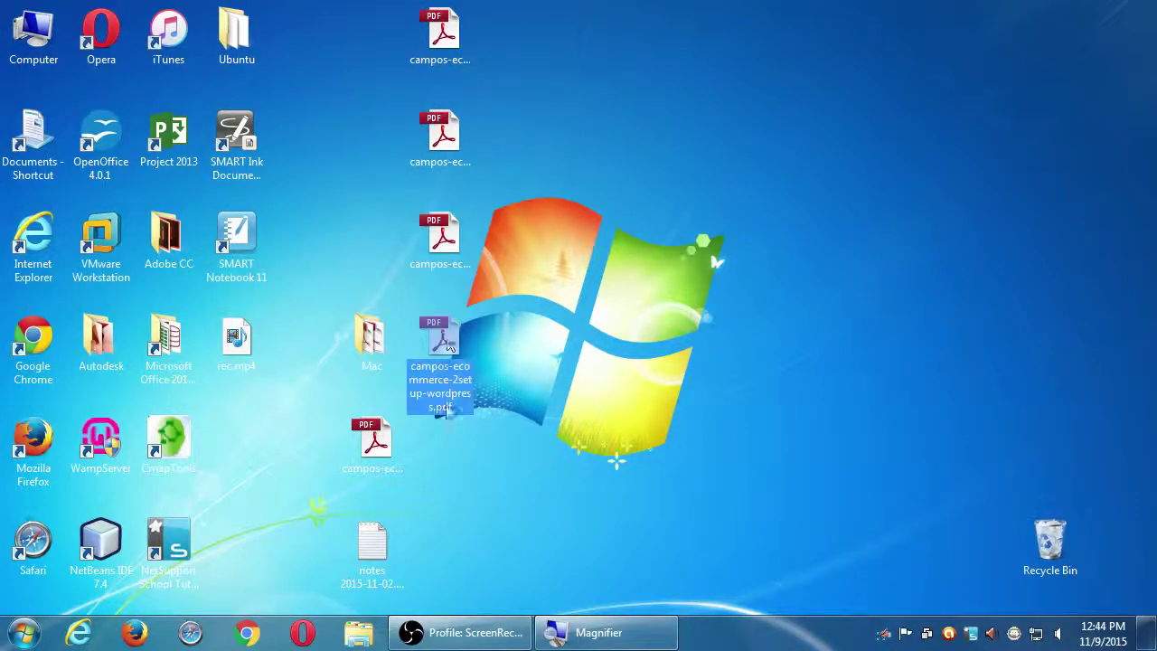
left_click_drag(373, 442, 445, 443)
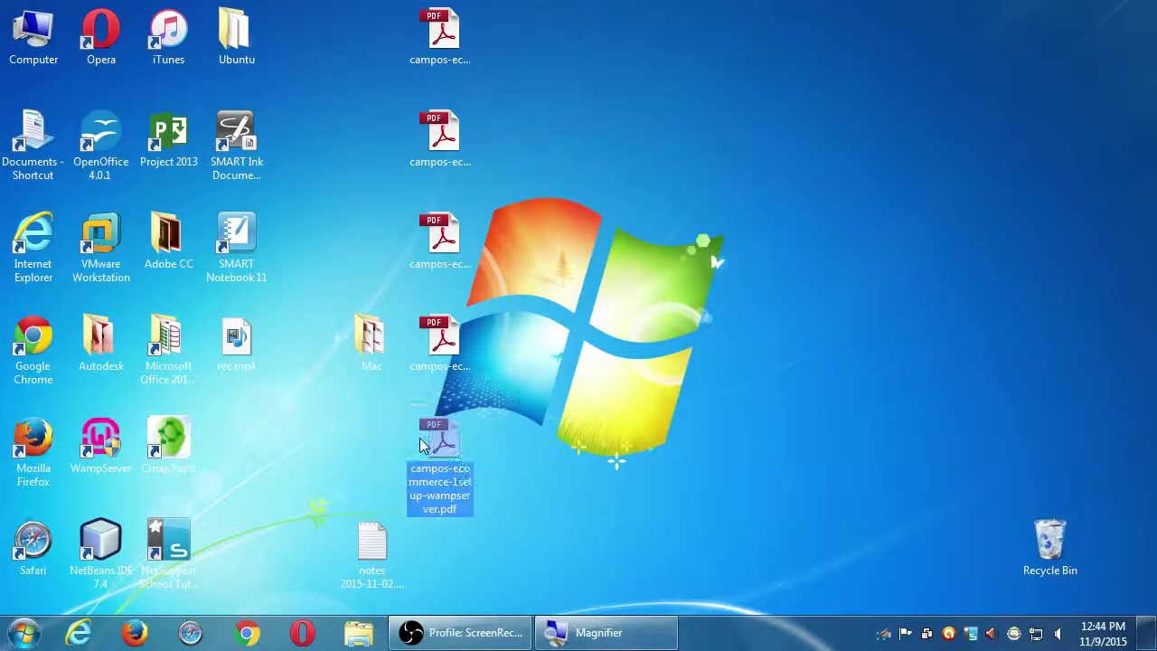
double_click(447, 440)
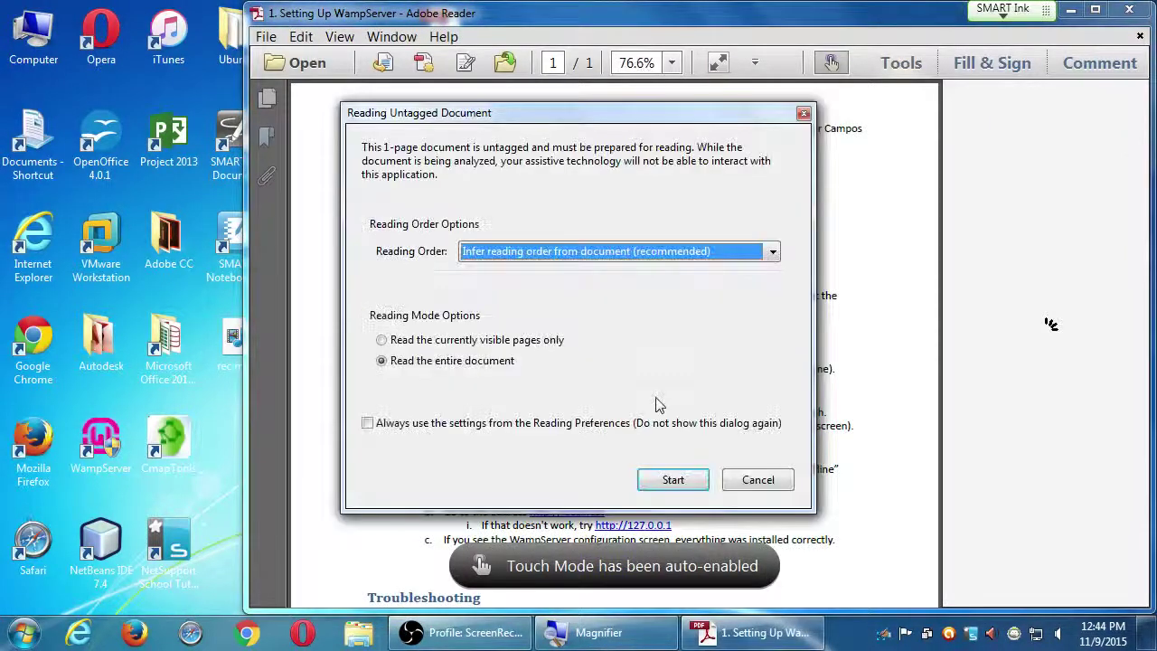
- Dismiss the untagged-document prompt, hide the Tools pane and zoom the guide to 101%
left_click(757, 480)
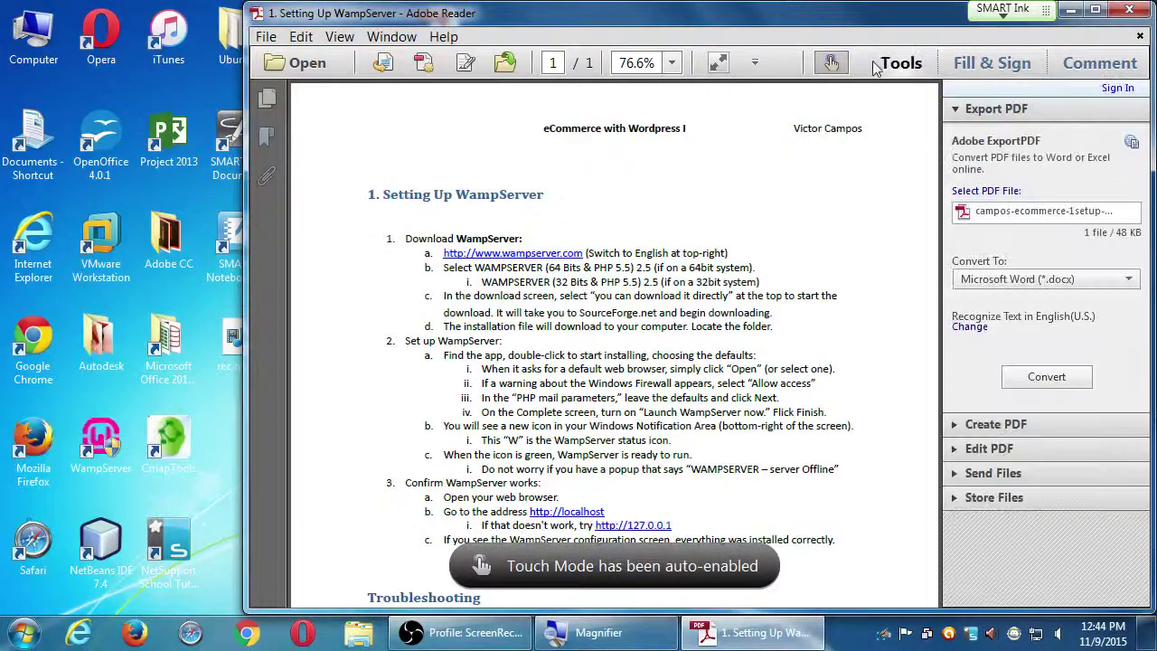
left_click(906, 71)
scroll(863, 342, "down", 3)
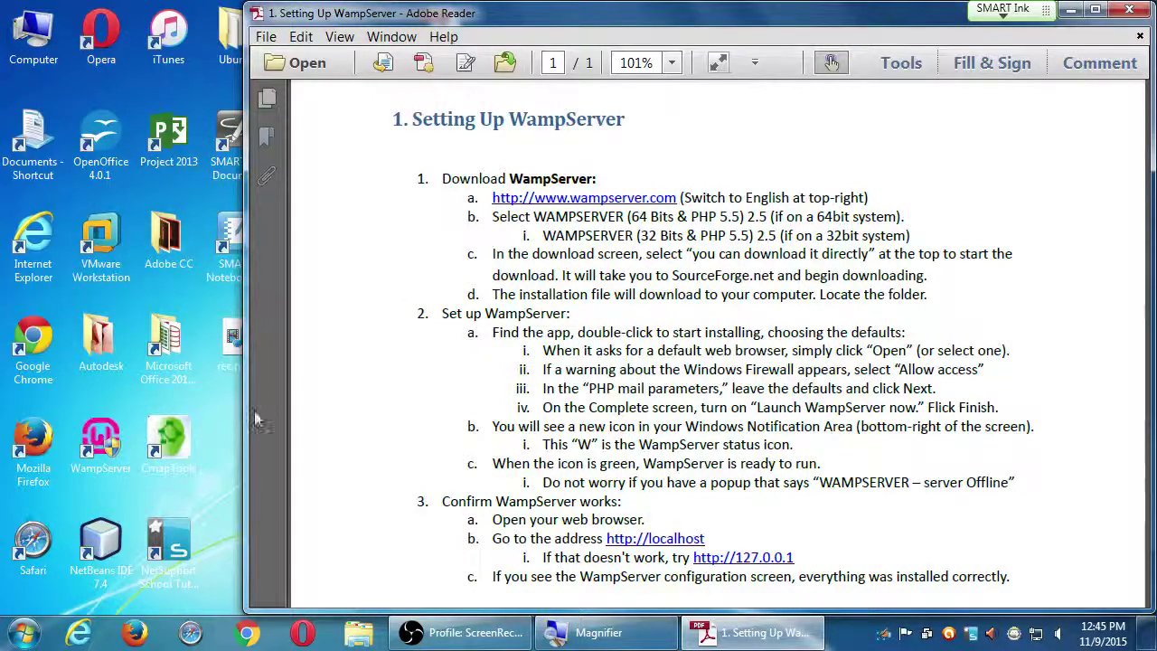
- Start WampServer from its desktop shortcut and check the W icon in the notification area
left_click(102, 435)
double_click(103, 435)
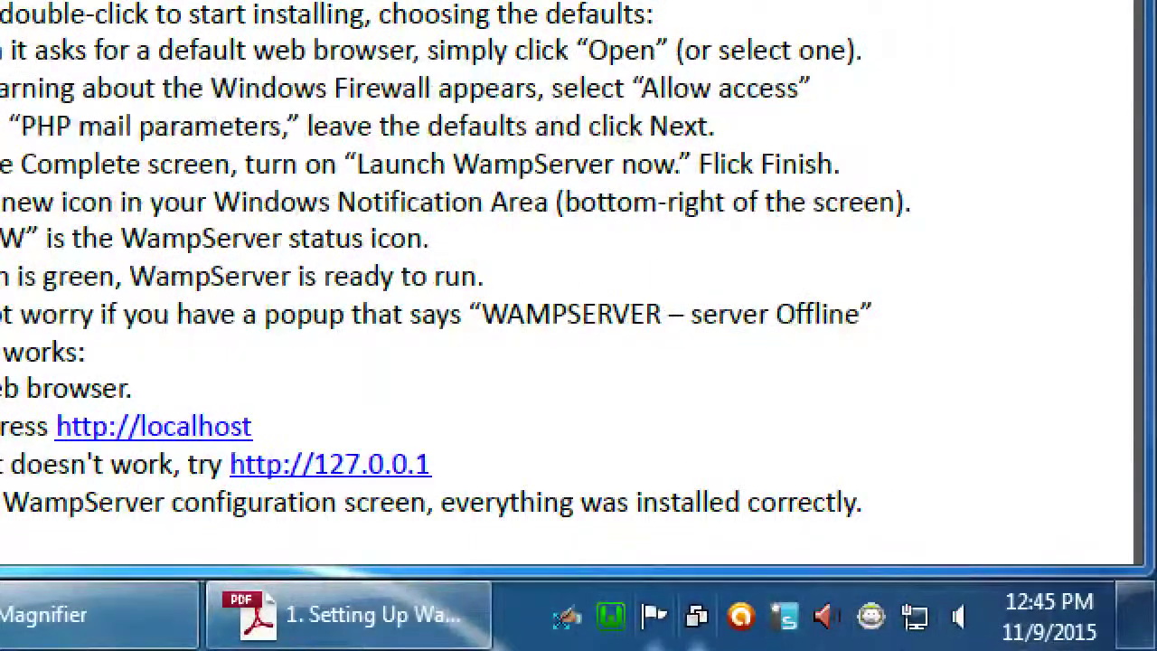
mouse_move(611, 645)
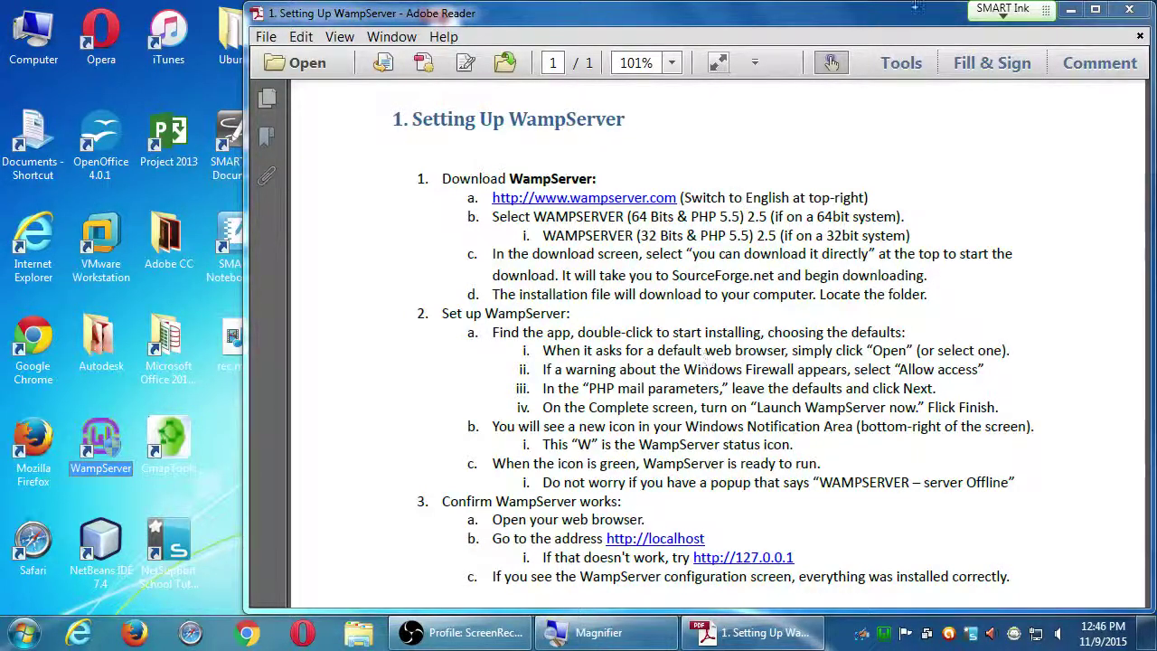
- Scroll and pan through the WampServer guide's download, setup and confirmation steps
scroll(1014, 319, "down", 3)
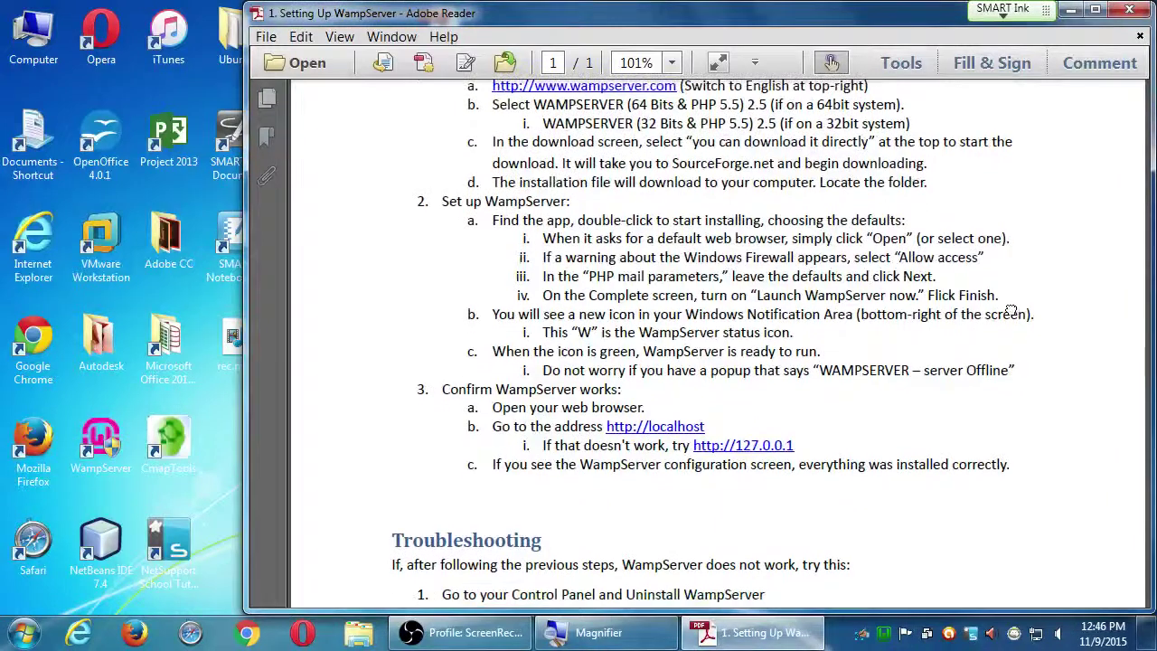
left_click_drag(1014, 319, 1014, 391)
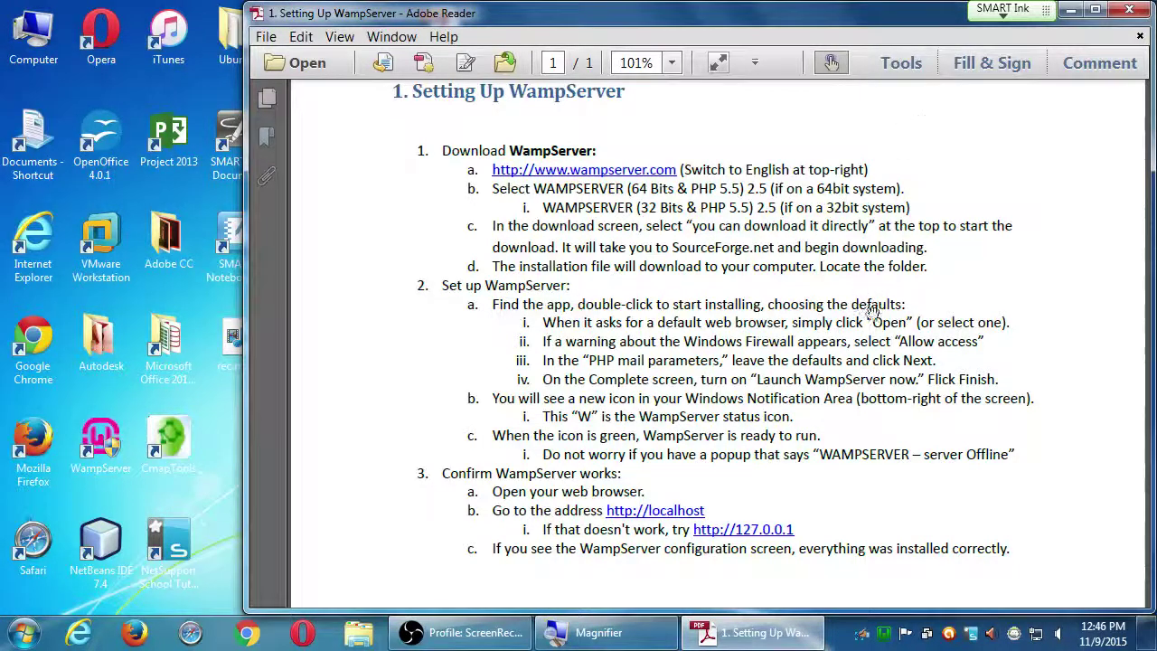
left_click_drag(877, 499, 901, 474)
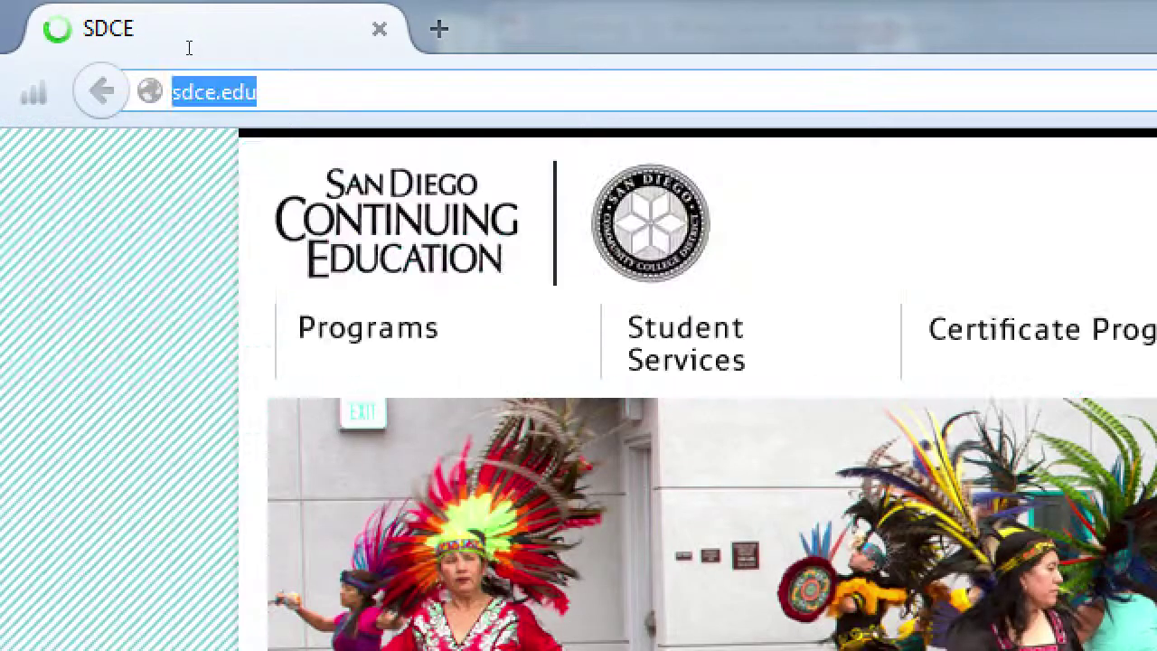
type("httP/")
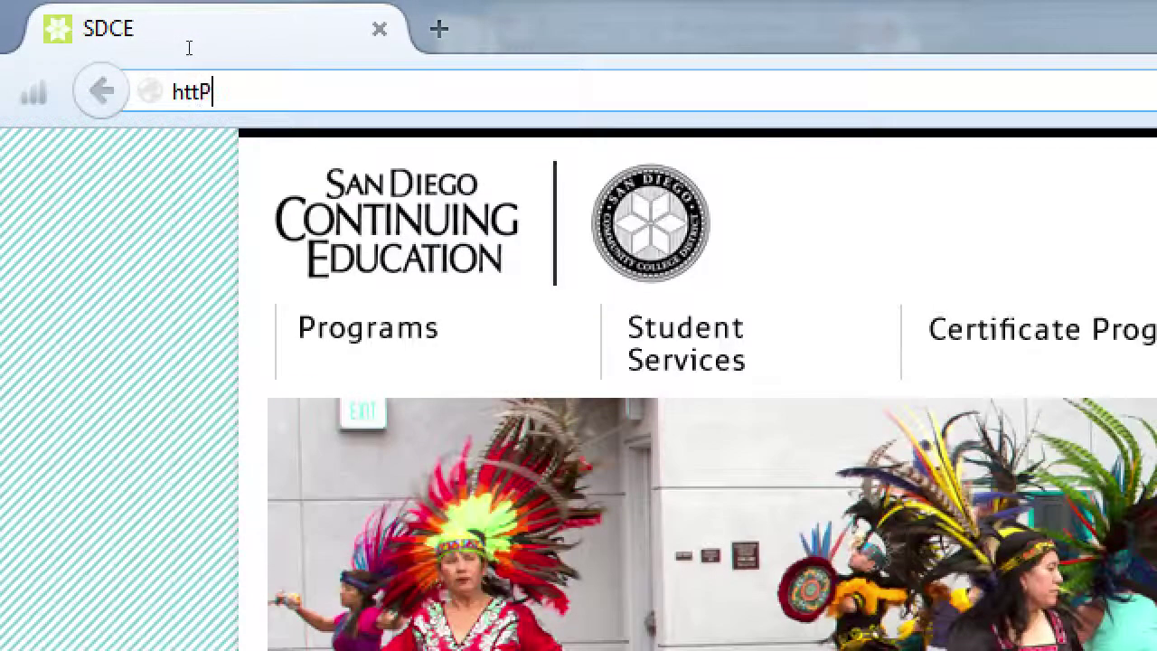
key("BackSpace")
key("BackSpace")
type("p://localhost")
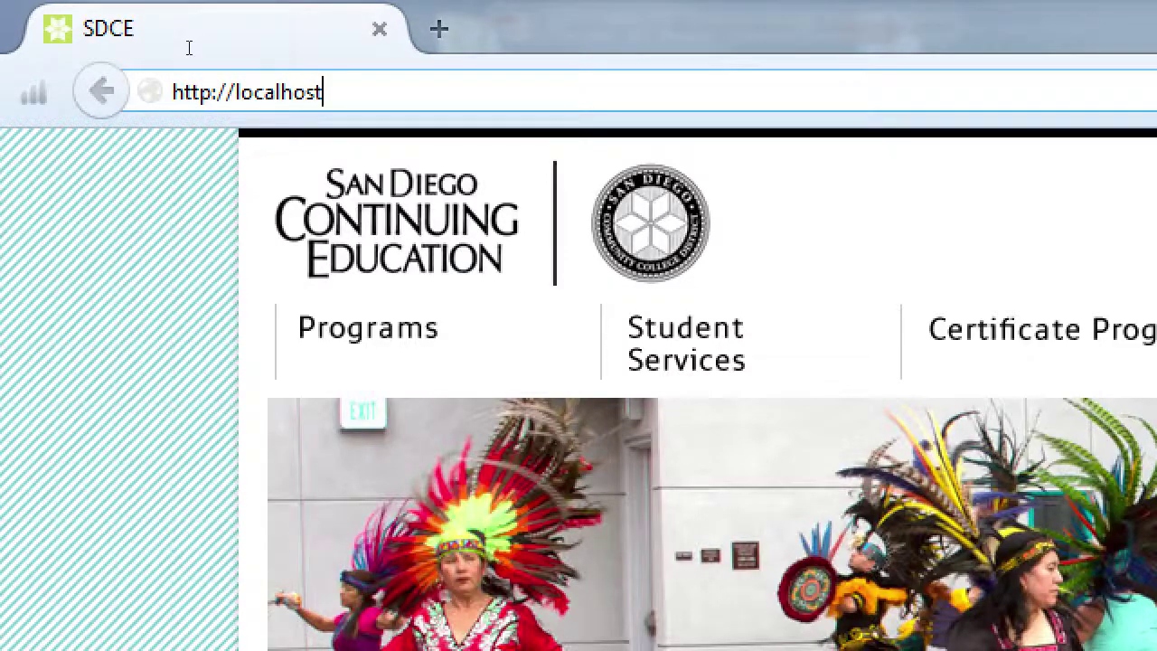
key("Return")
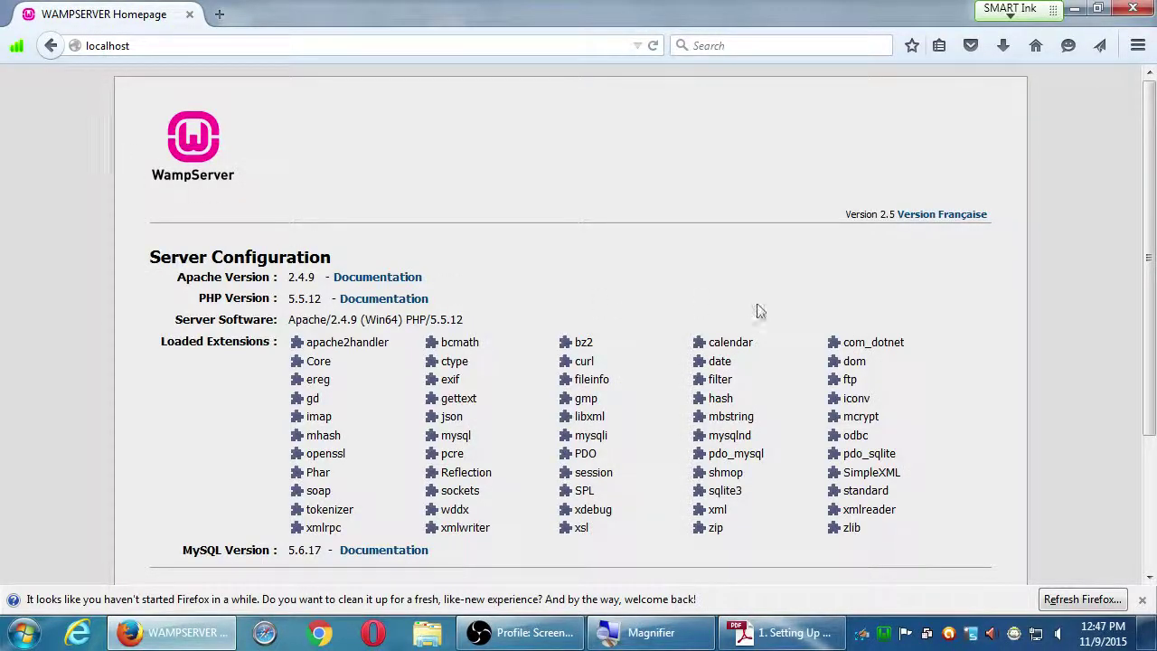
left_click(1142, 600)
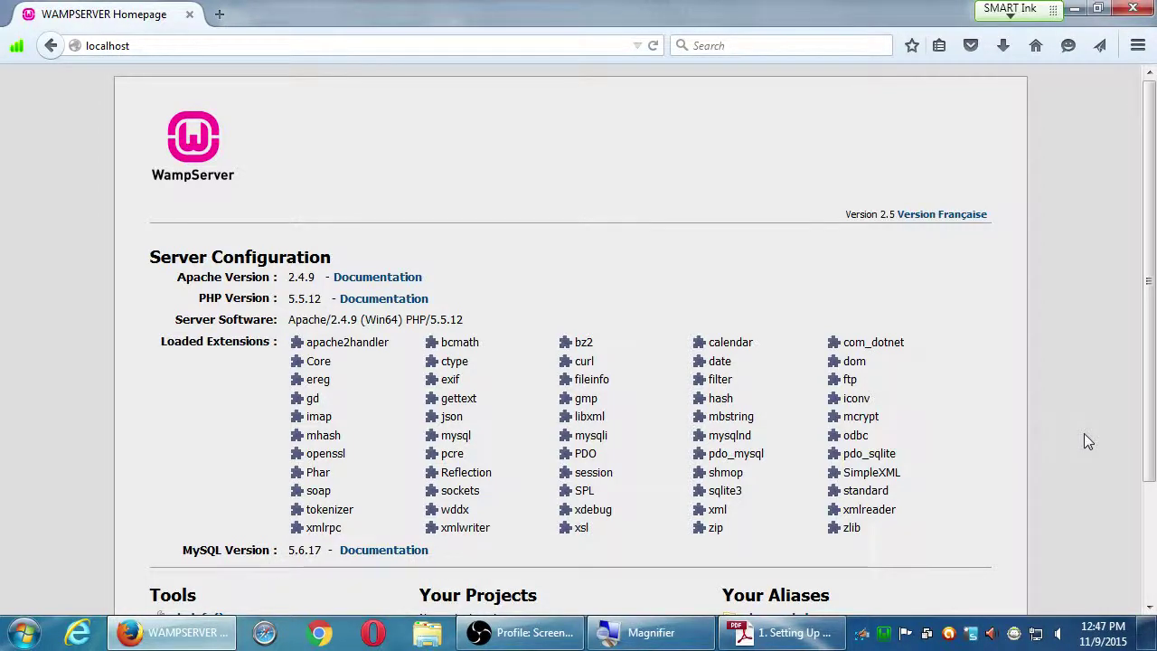
scroll(1084, 432, "down", 3)
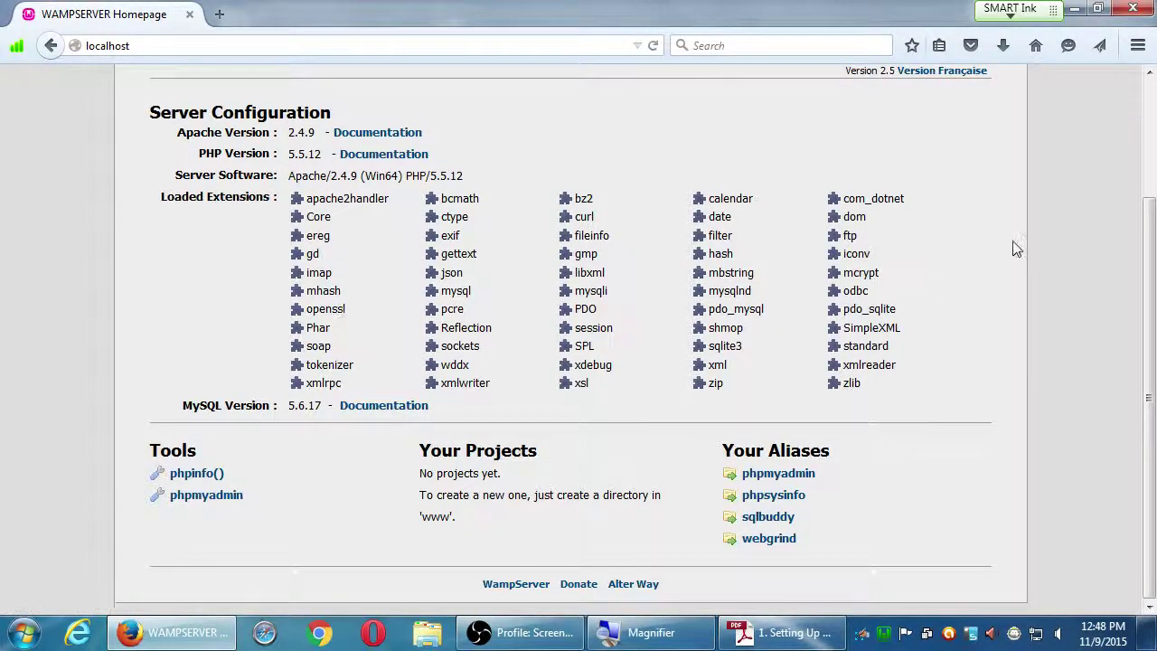
left_click(1074, 9)
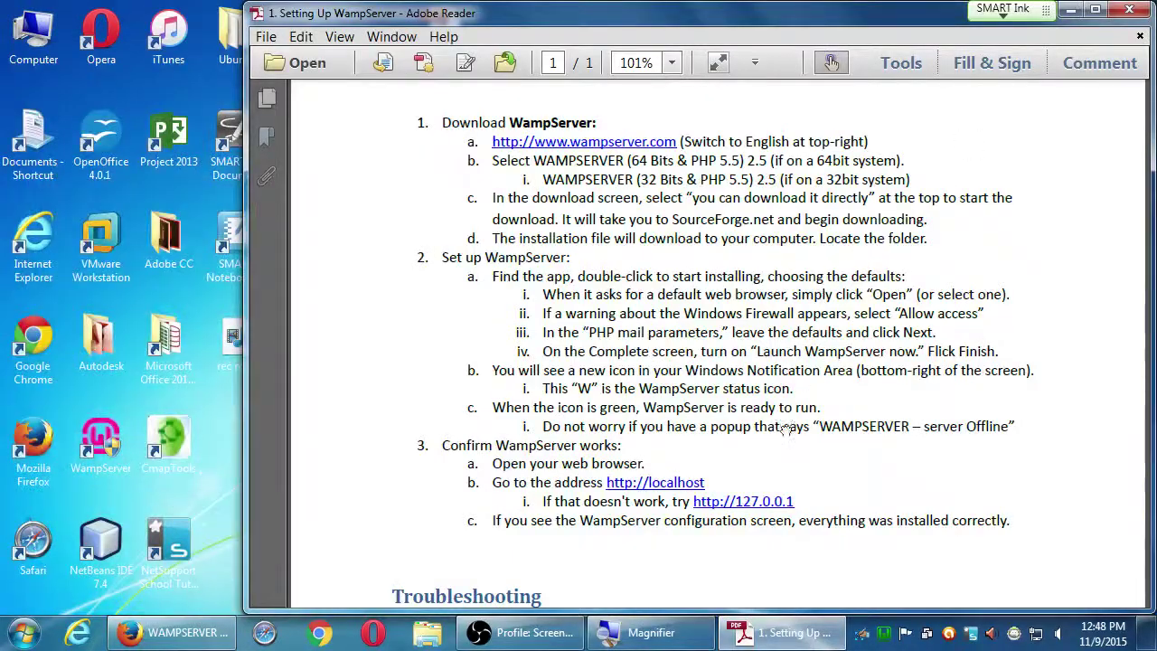
- Scroll through the guide's nine-step Troubleshooting section, then close the WampServer guide
scroll(785, 428, "down", 3)
scroll(784, 428, "up", 4)
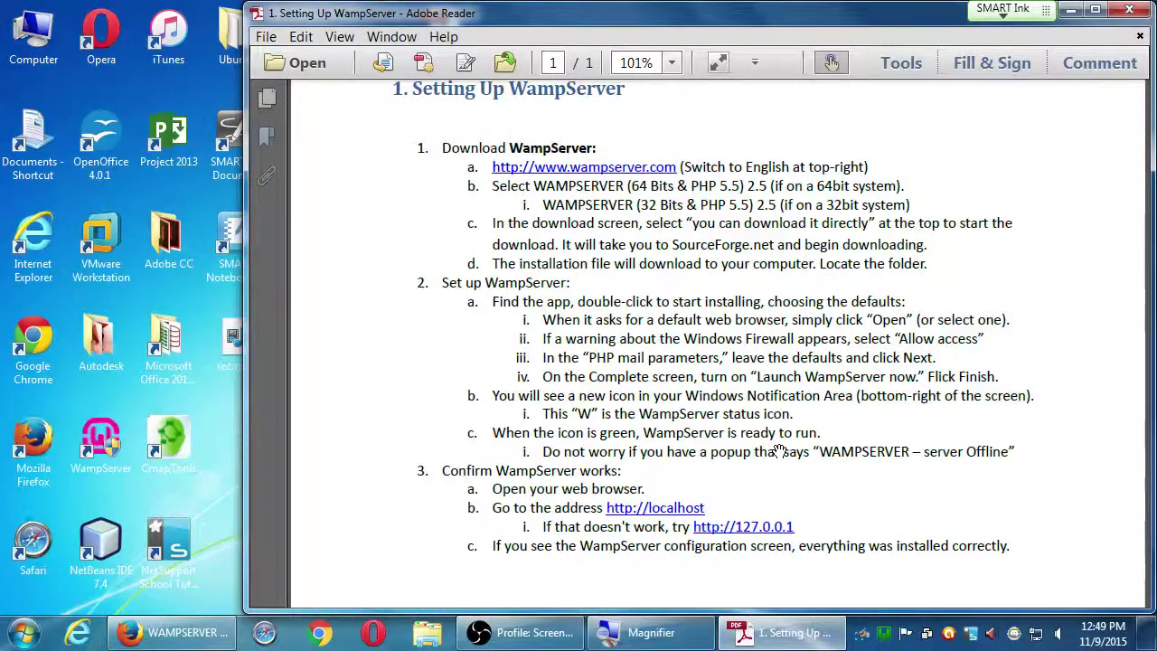
scroll(934, 411, "down", 5)
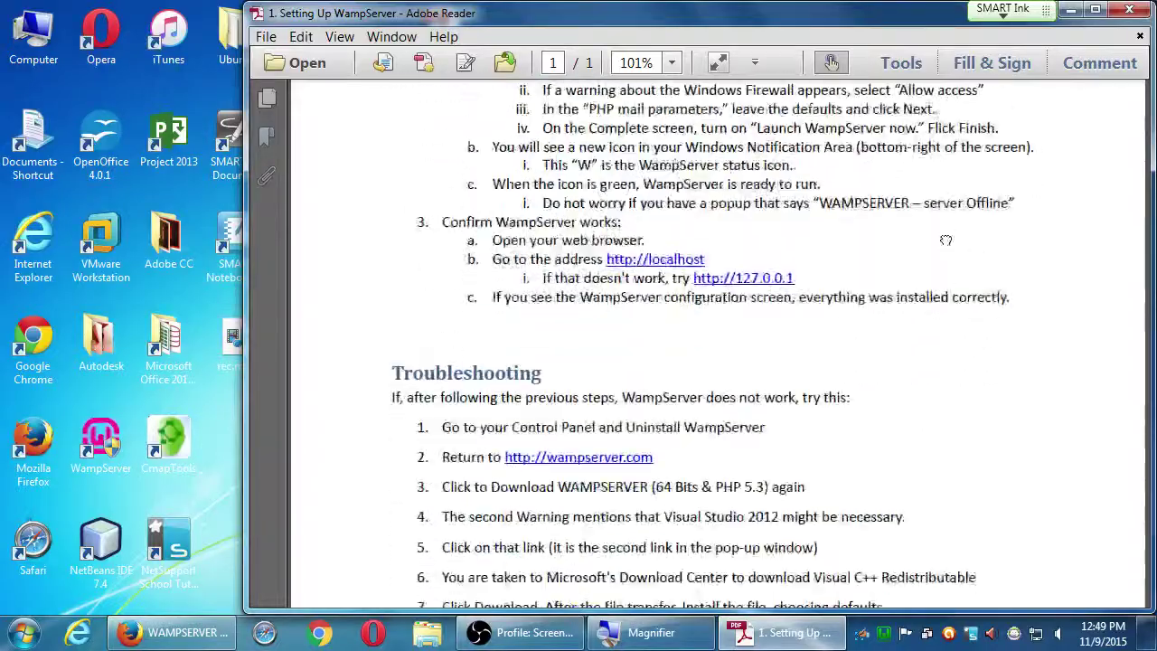
scroll(908, 285, "up", 7)
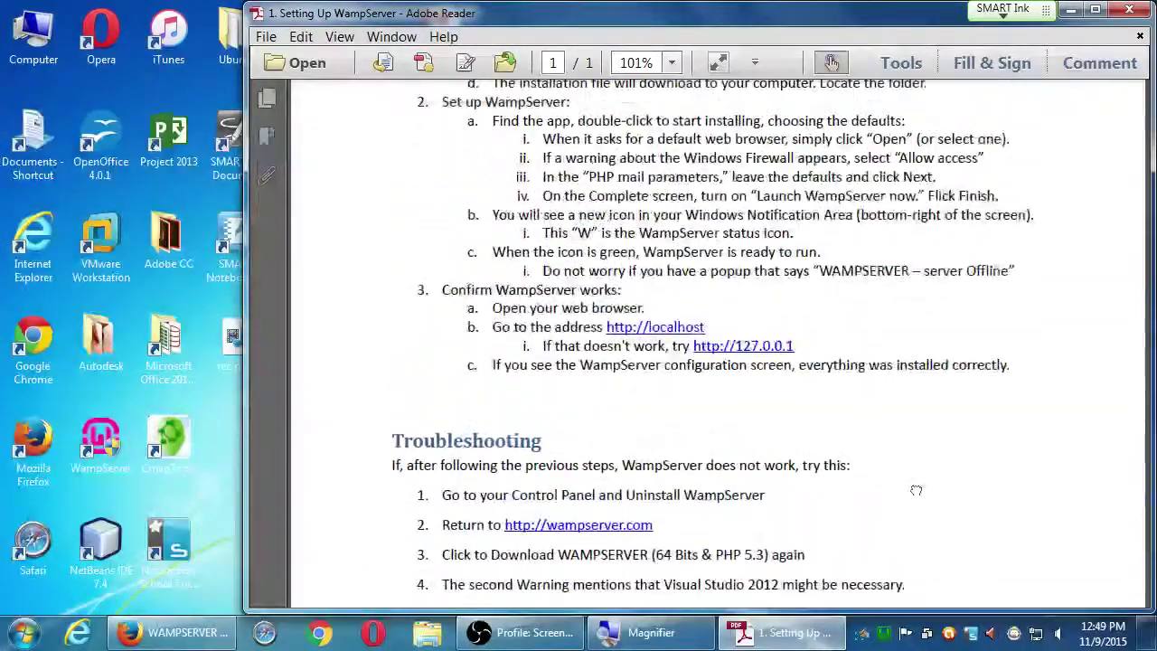
scroll(899, 479, "down", 7)
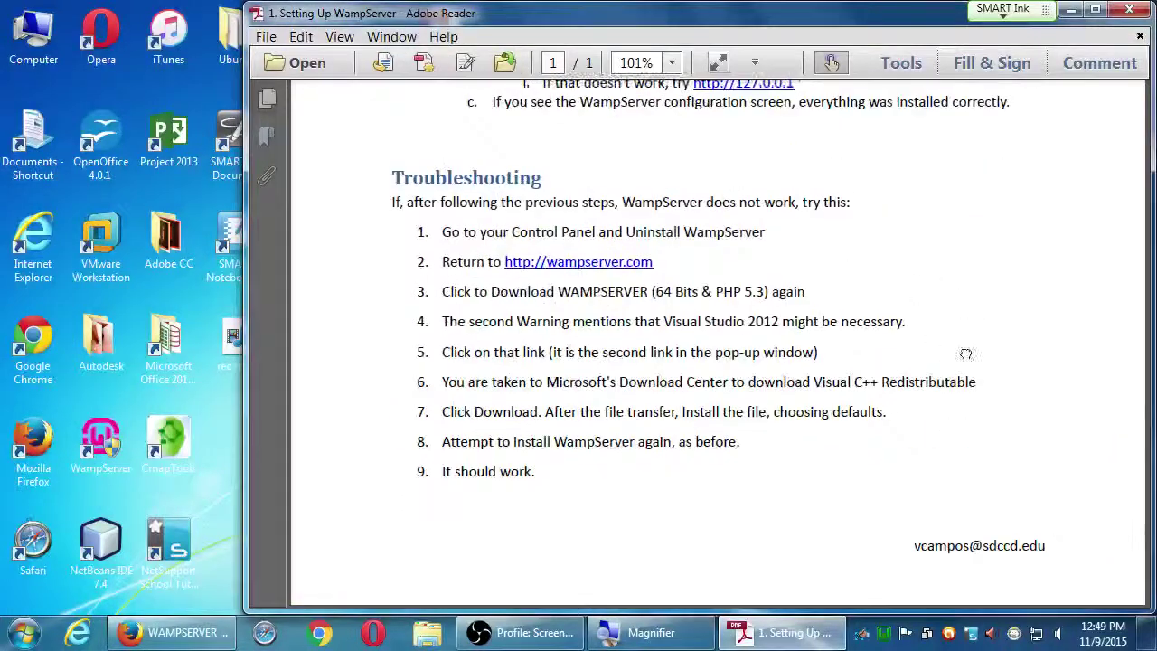
scroll(963, 353, "up", 3)
left_click(1136, 14)
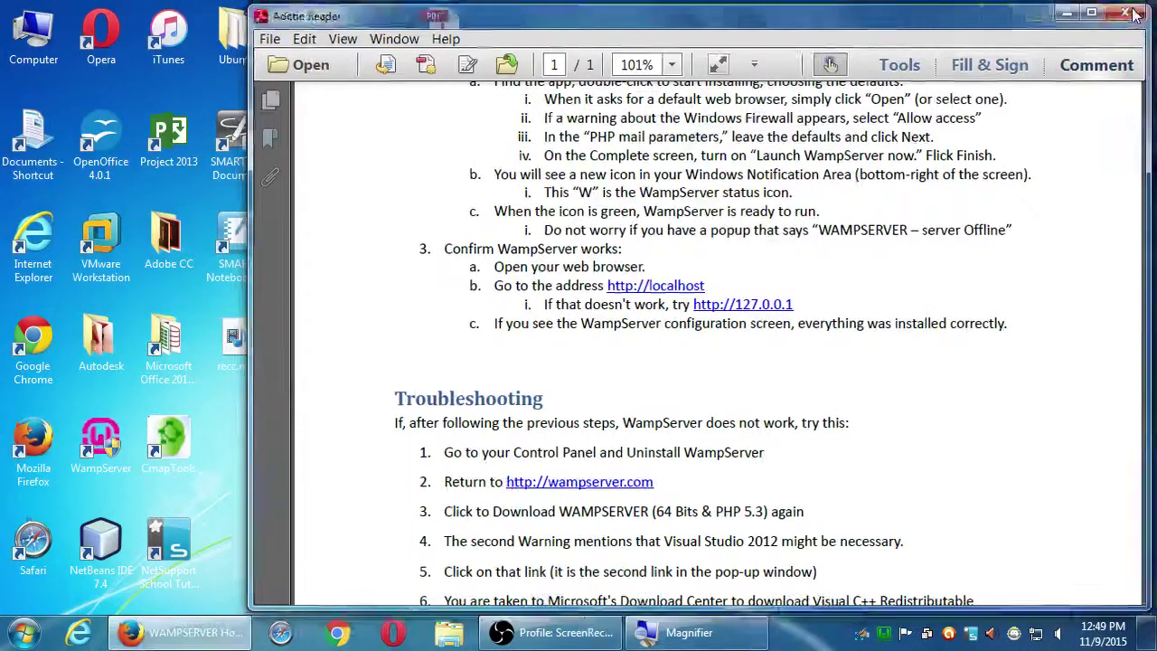
- Open the 'Setting Up WordPress' PDF maximized and scroll to its phpMyAdmin database steps
left_click(454, 28)
left_click_drag(455, 29, 451, 340)
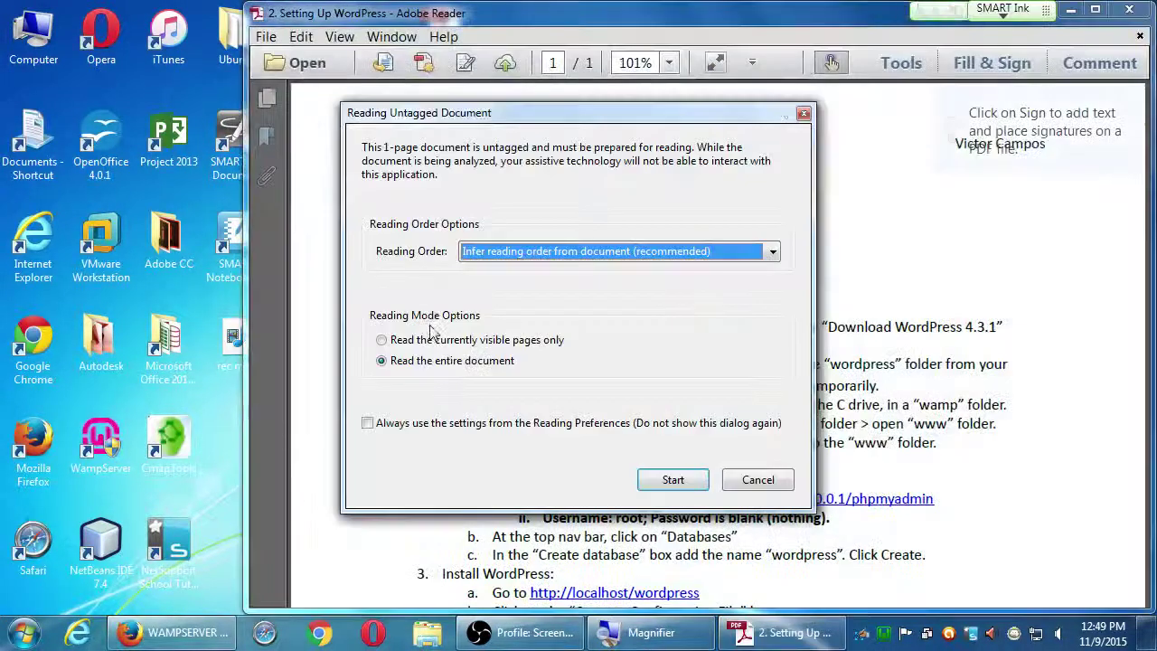
left_click(756, 486)
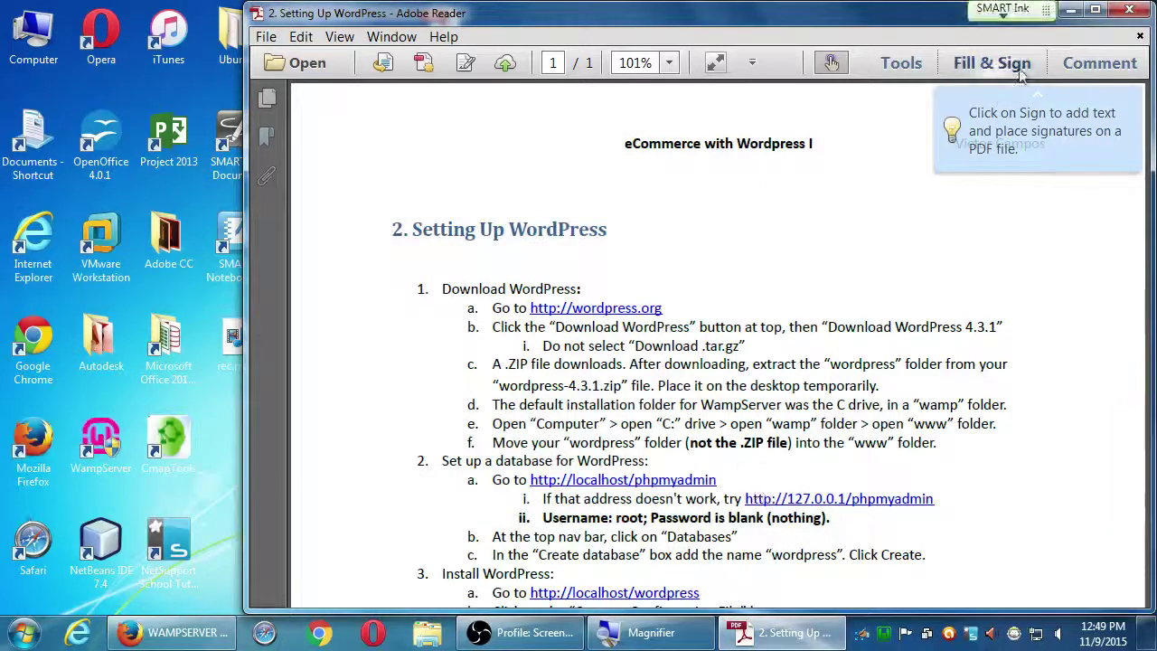
left_click(1094, 10)
scroll(428, 437, "down", 4)
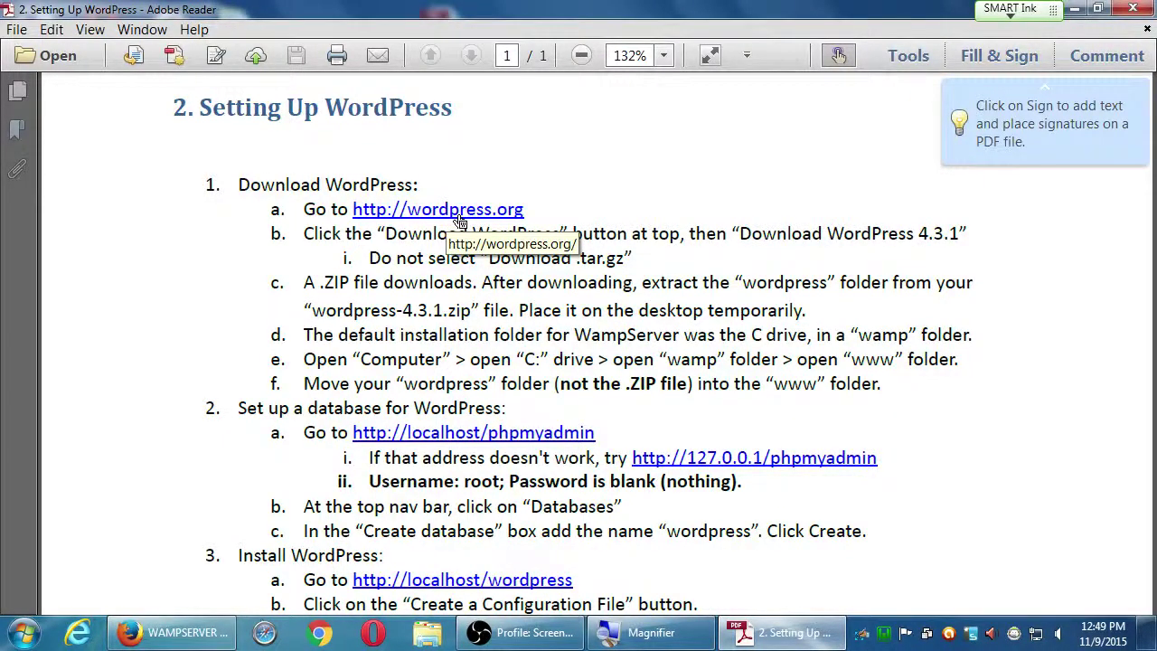
left_click_drag(200, 424, 186, 278)
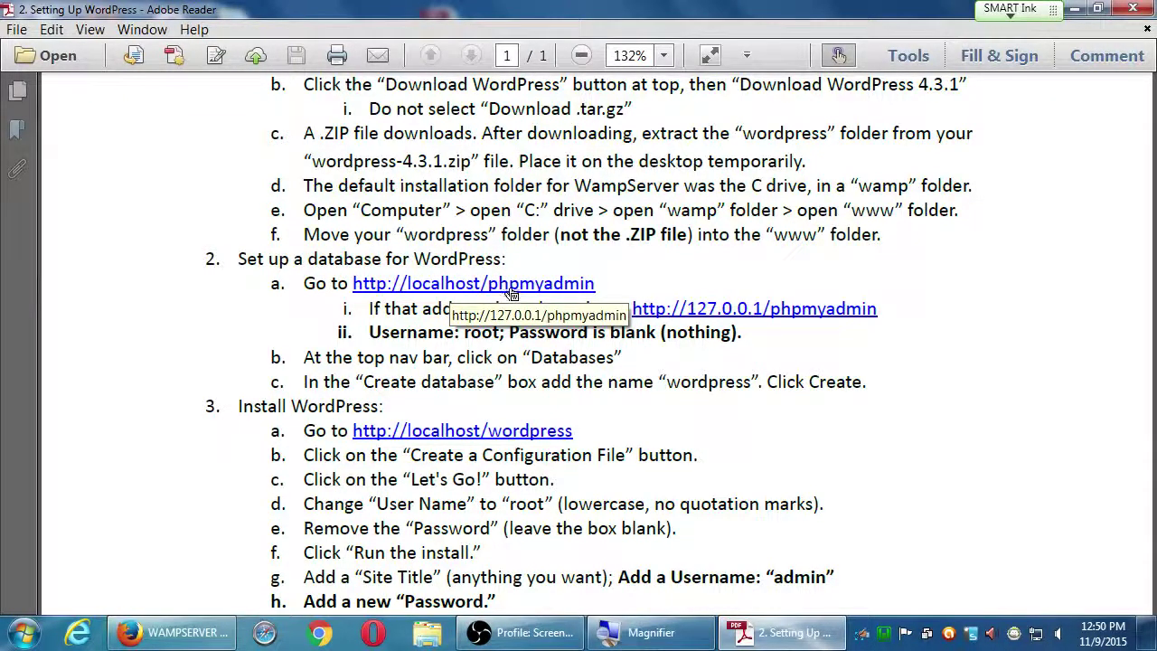
- Switch to Firefox and follow the phpmyadmin link under Tools on the WampServer page
key("alt+Tab")
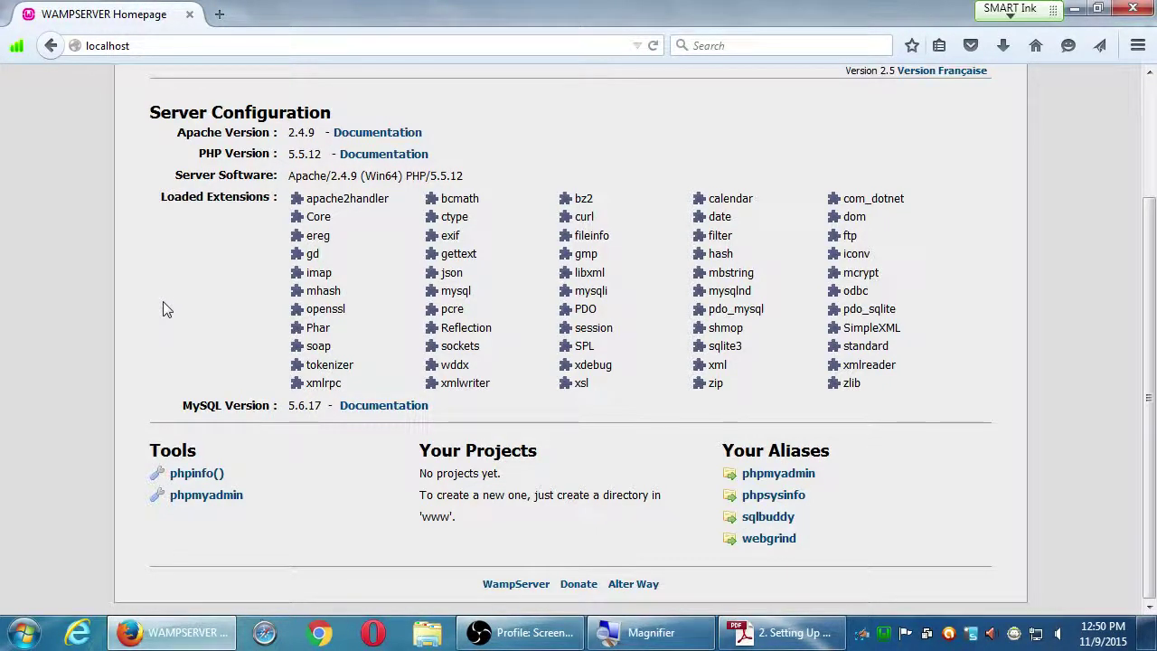
left_click(197, 502)
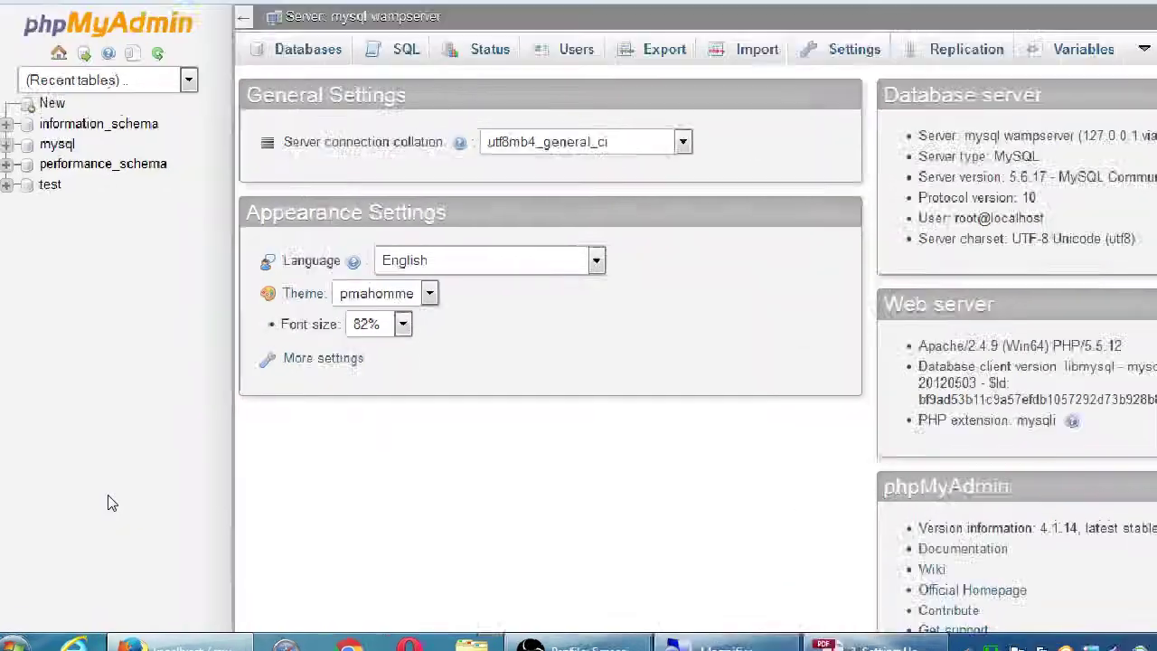
key("ctrl+l")
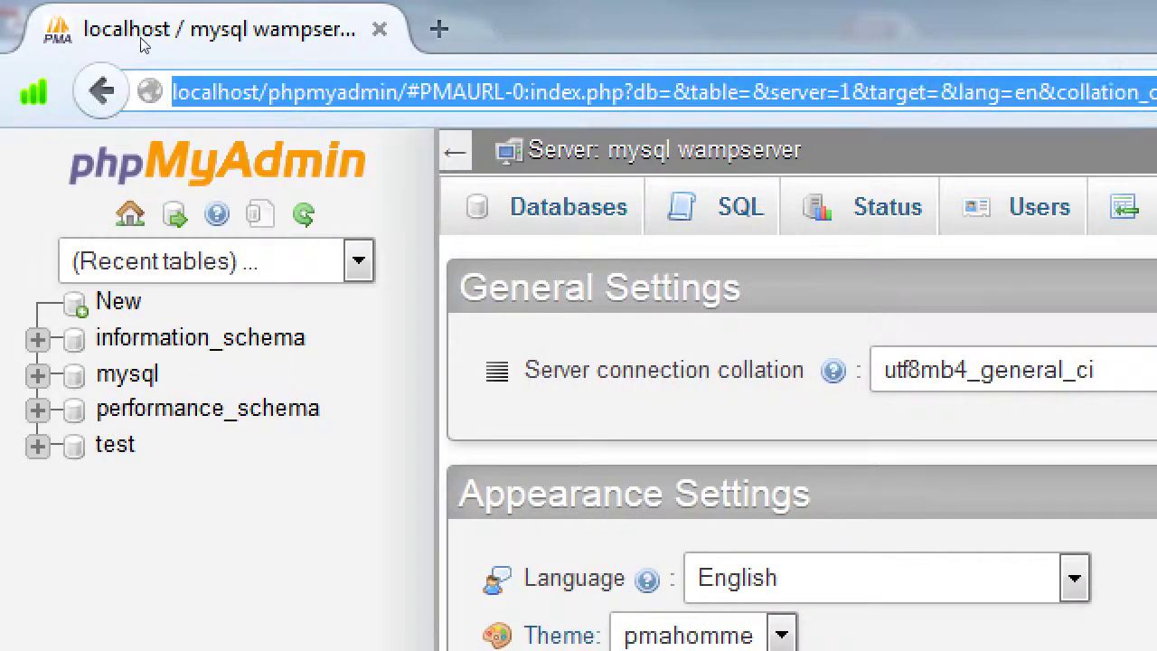
left_click(217, 93)
key("shift+End")
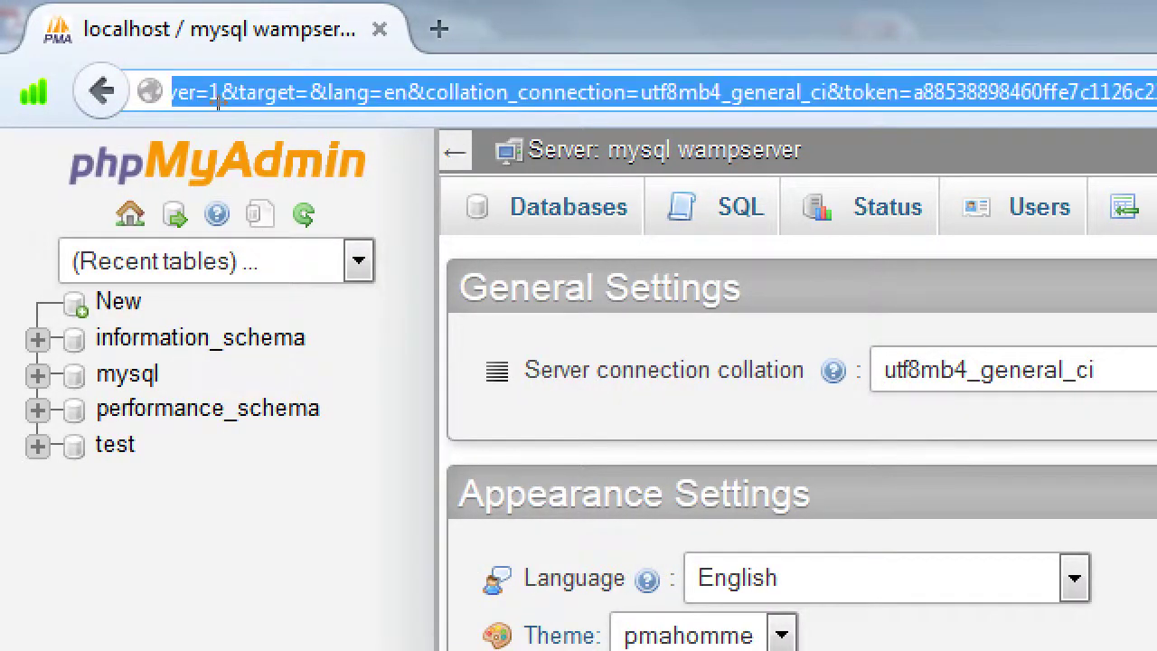
key("Delete")
key("Home")
type("http://")
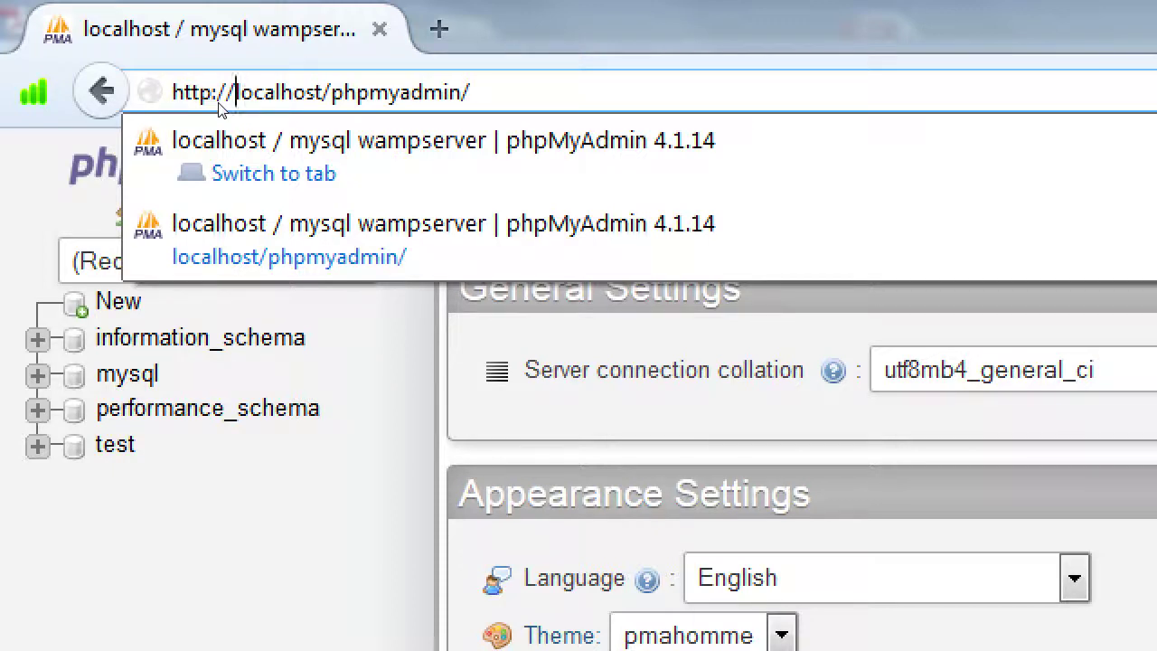
key("Escape")
key("Escape")
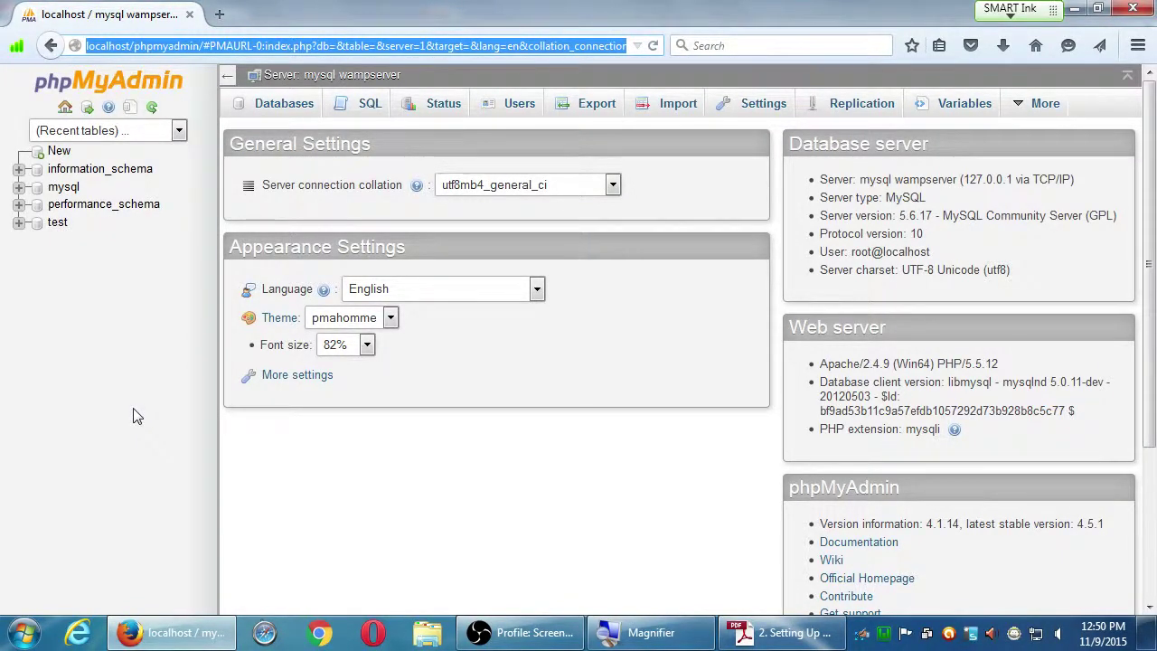
key("alt+Tab")
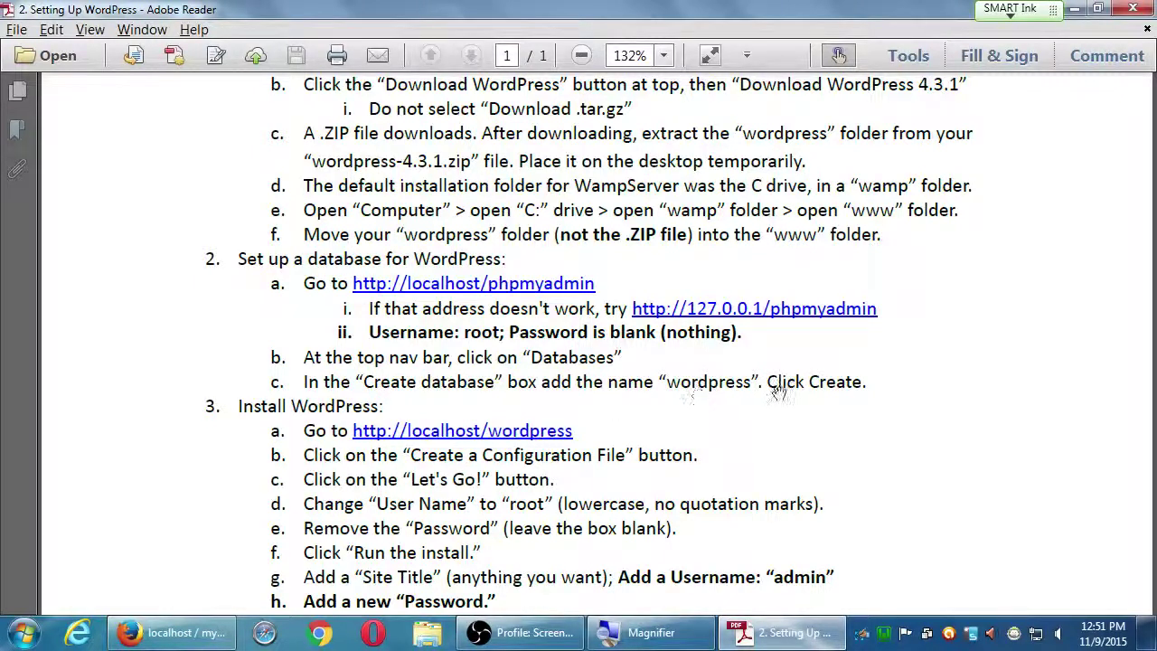
- Minimize the WordPress guide after reading its database step to bring phpMyAdmin back
left_click(1073, 8)
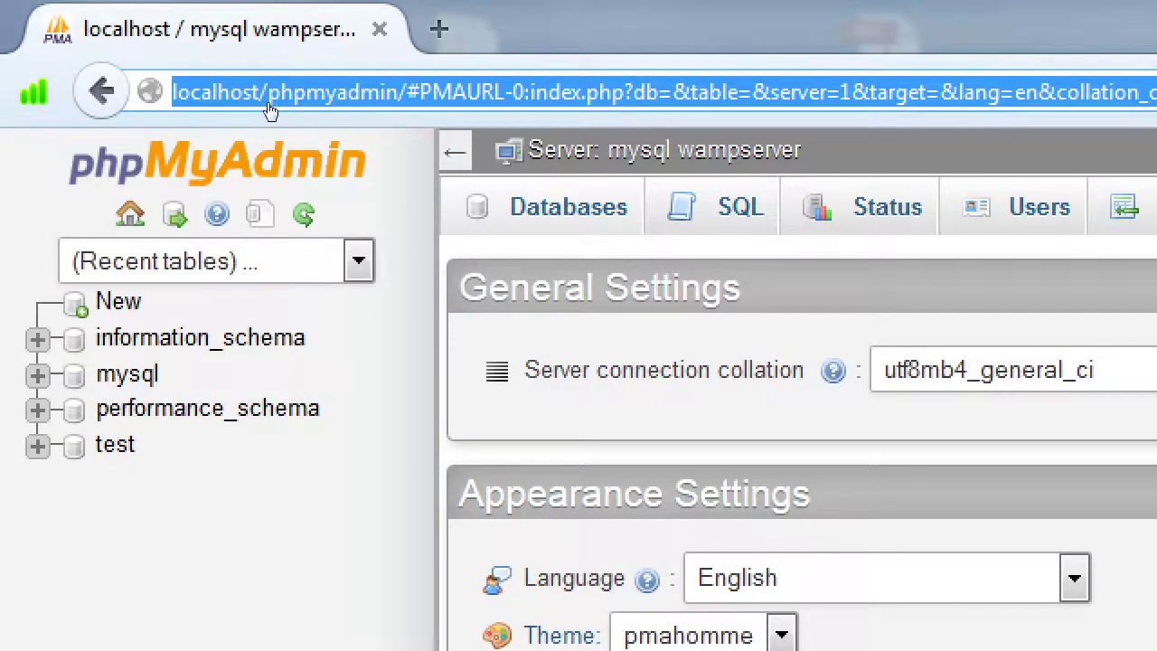
- Open phpMyAdmin's Databases page with the create-database form still empty
left_click(269, 109)
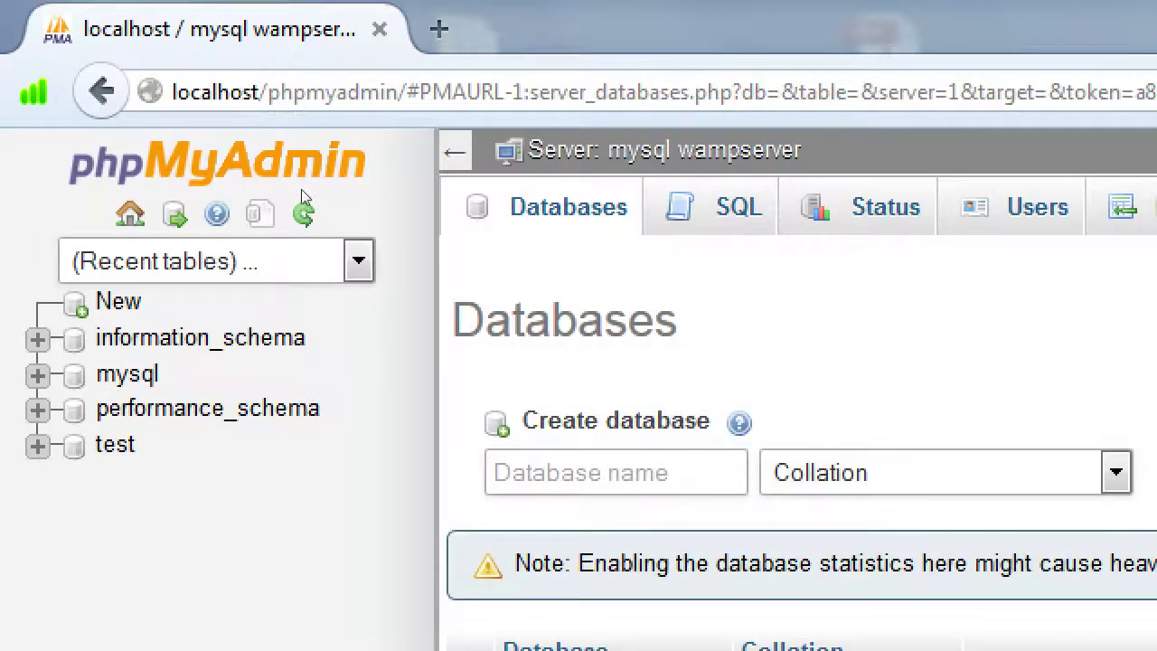
key("Return")
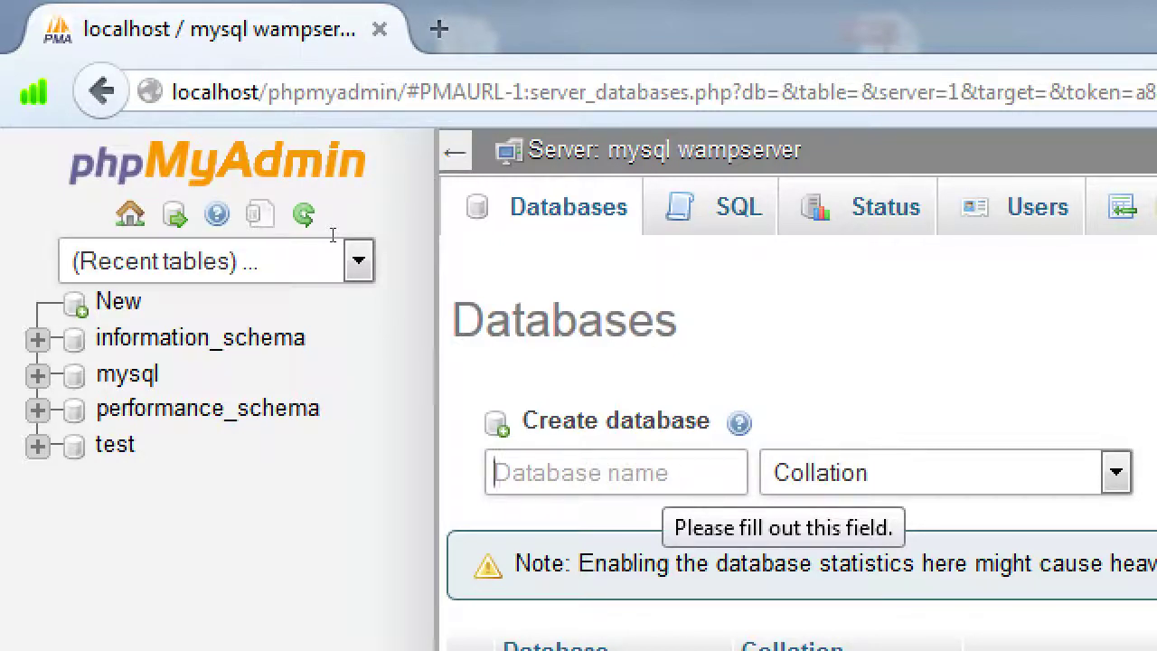
- Create a database named wordpress in phpMyAdmin, then return to the Adobe Reader setup guide
type("wor")
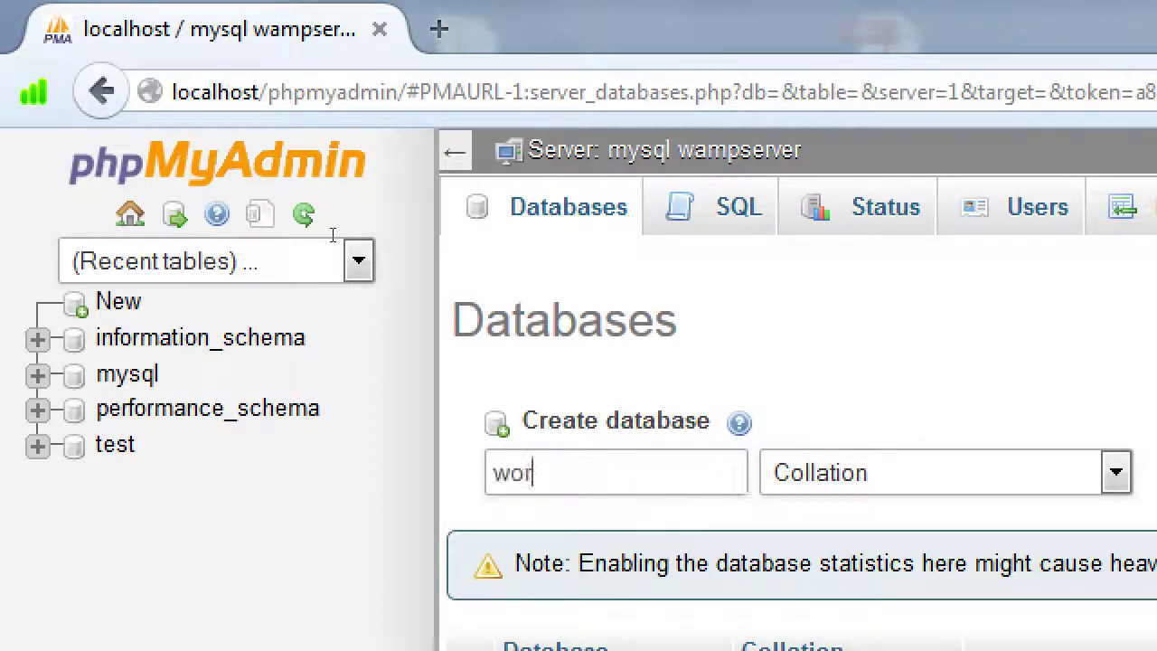
type("dpress")
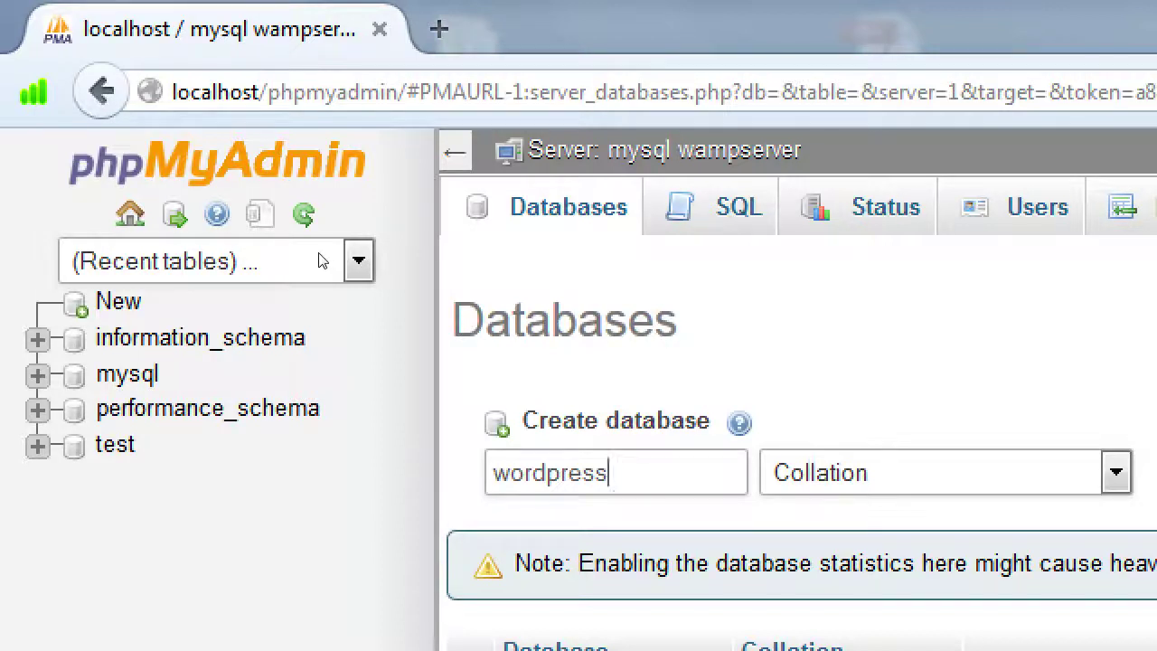
key("ctrl+a")
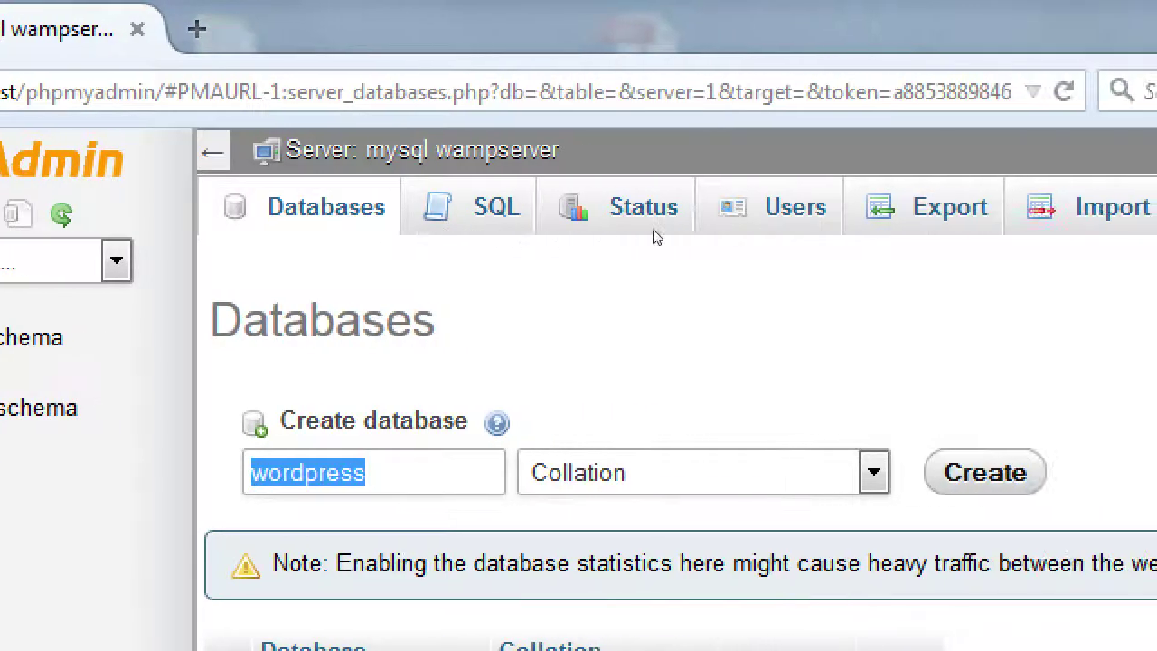
key("Return")
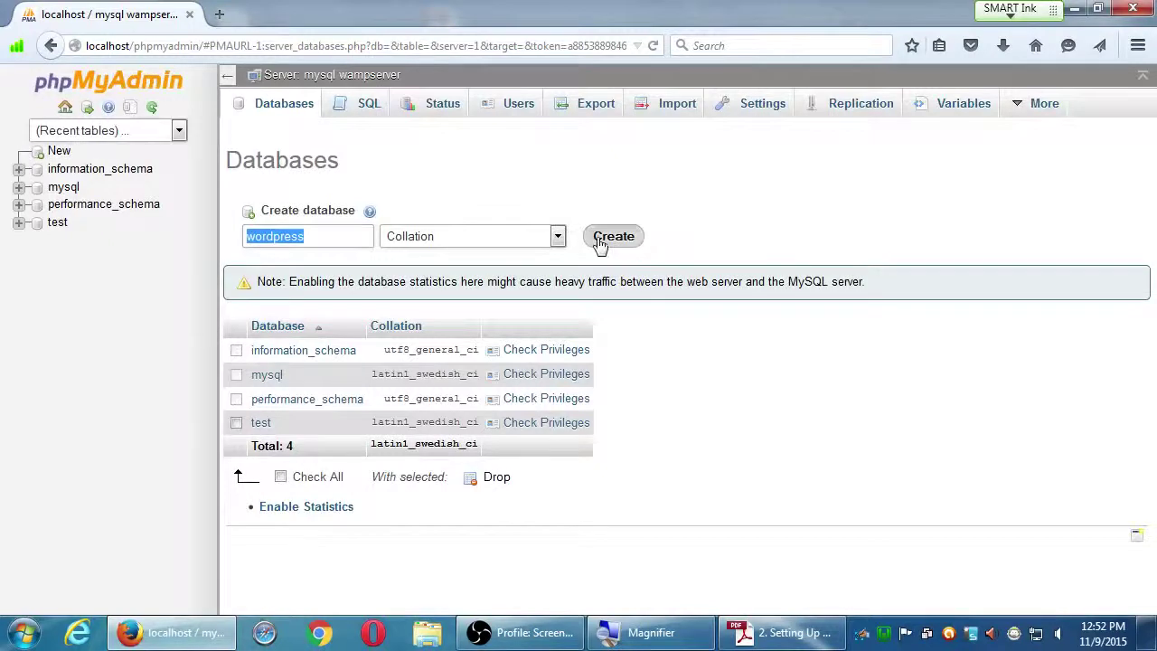
left_click(961, 486)
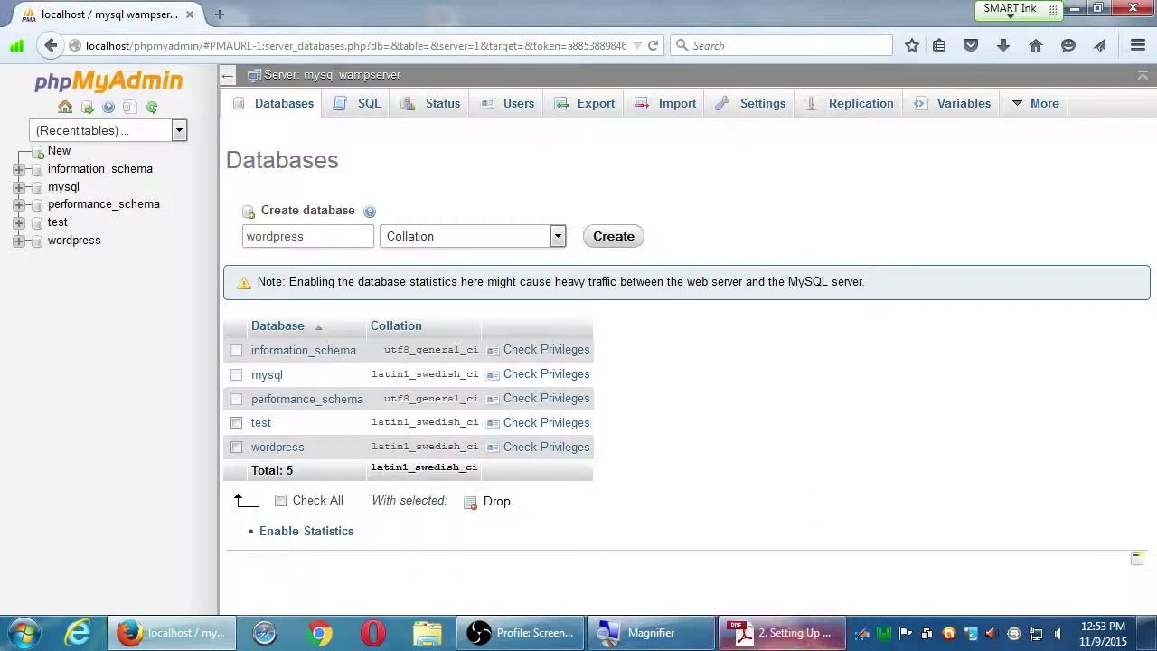
left_click(764, 540)
- Read through install steps 3–4 of the WordPress guide, then minimize Reader to show the desktop
scroll(749, 526, "down", 3)
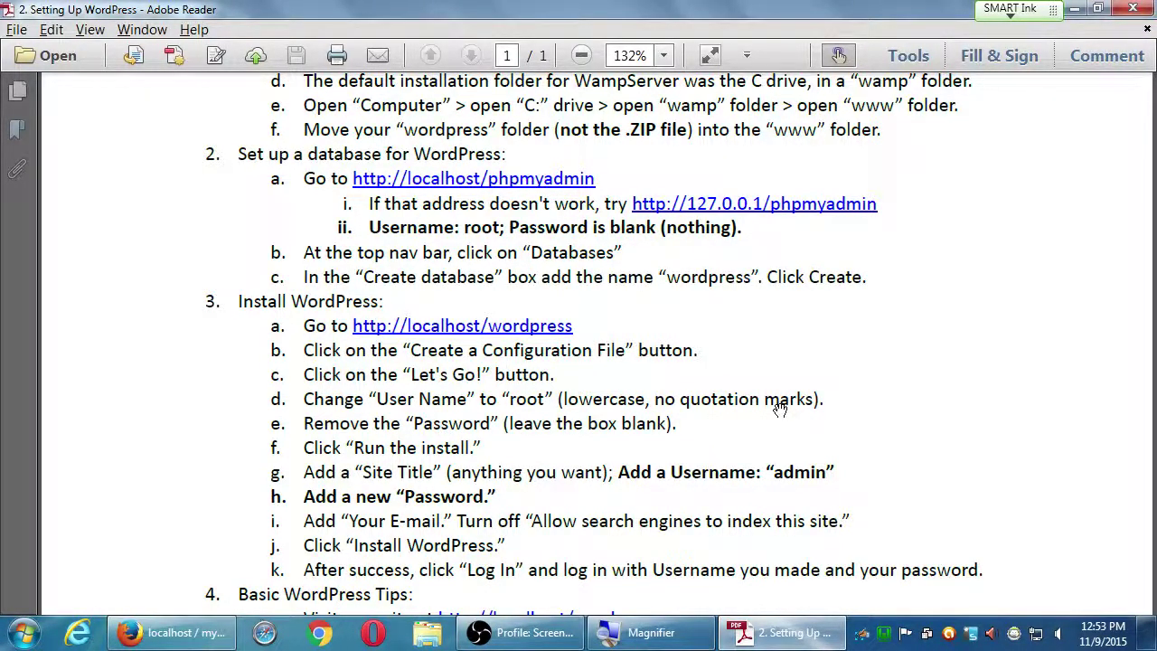
scroll(539, 448, "down", 3)
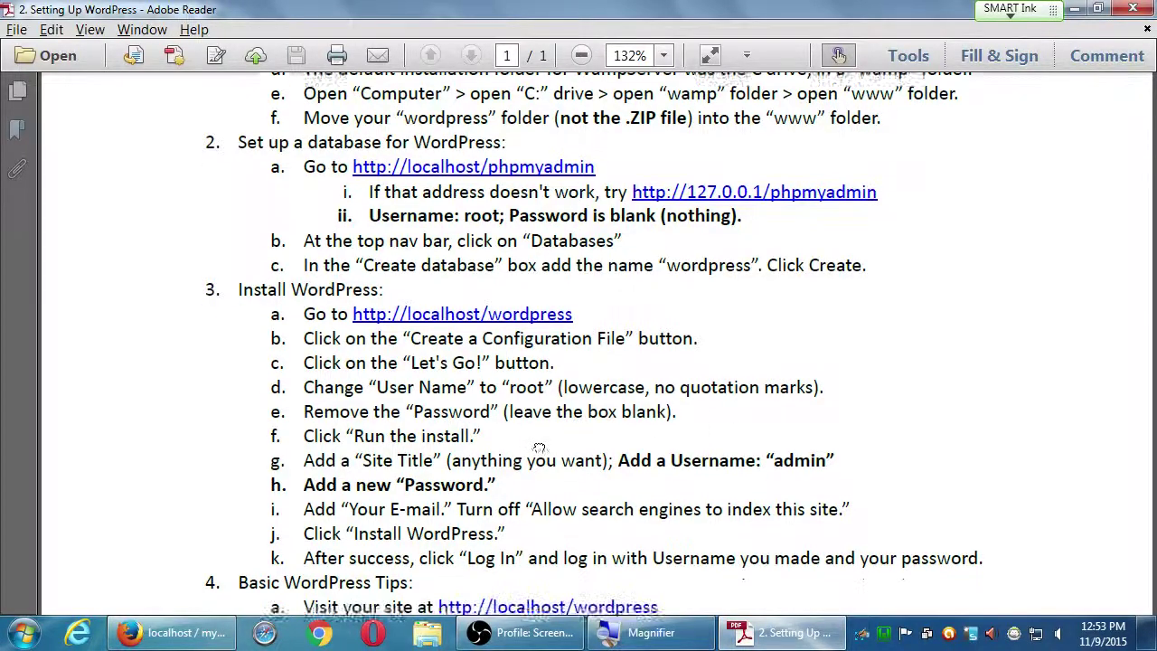
scroll(483, 235, "up", 2)
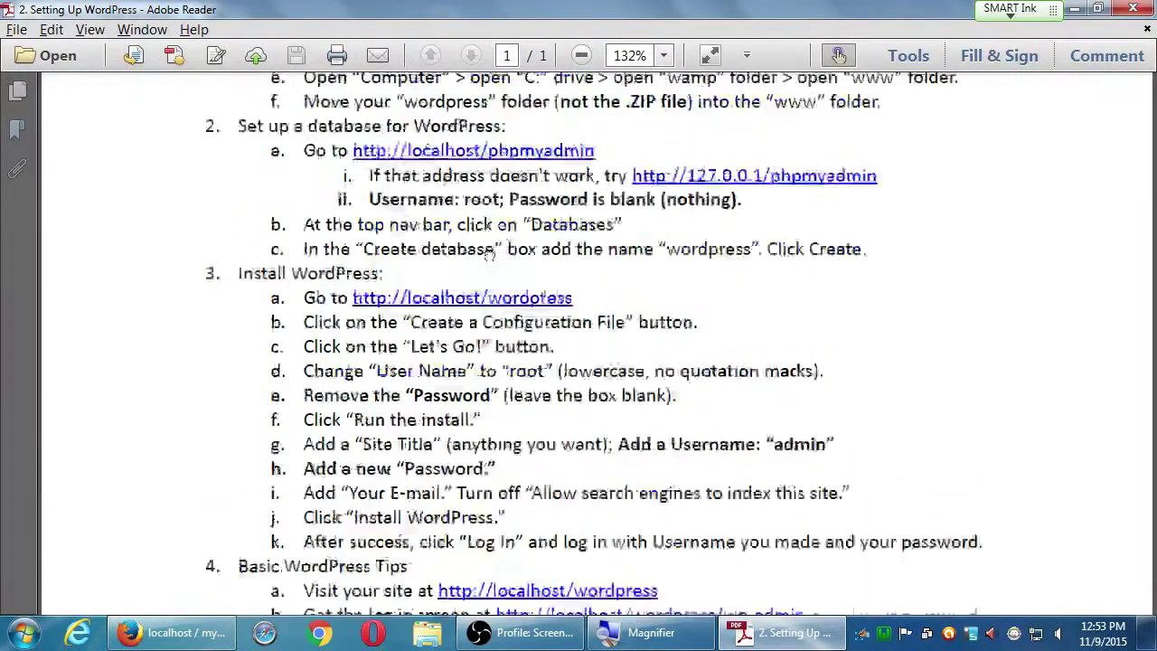
scroll(488, 255, "up", 5)
scroll(484, 461, "down", 5)
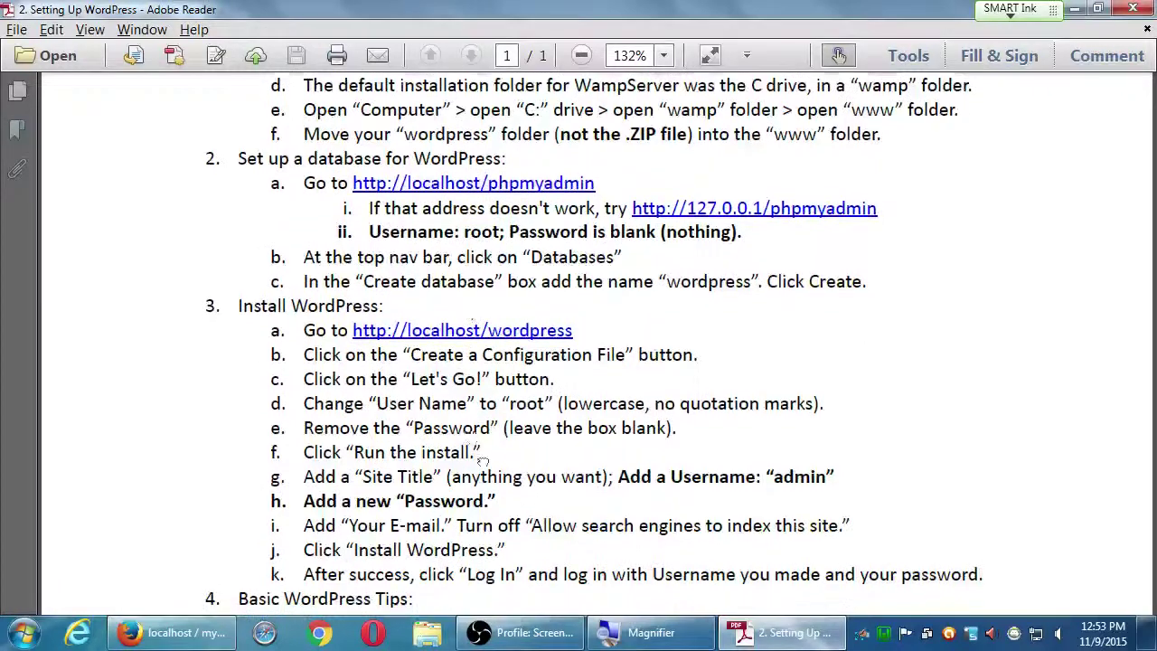
left_click_drag(483, 460, 484, 371)
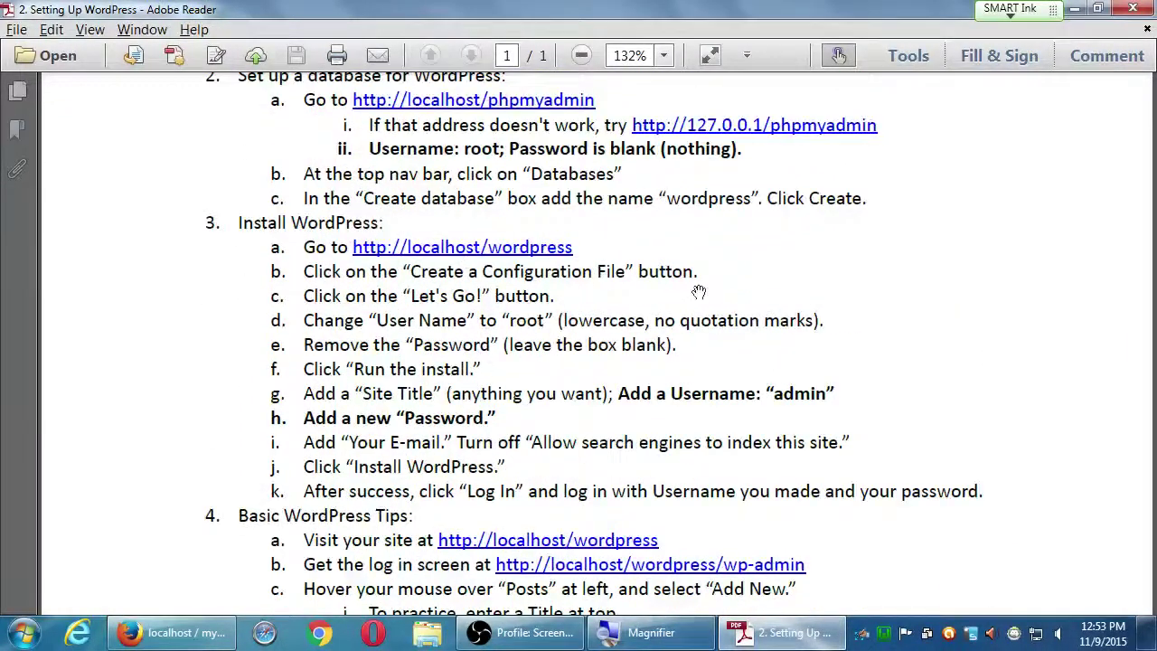
scroll(698, 292, "up", 6)
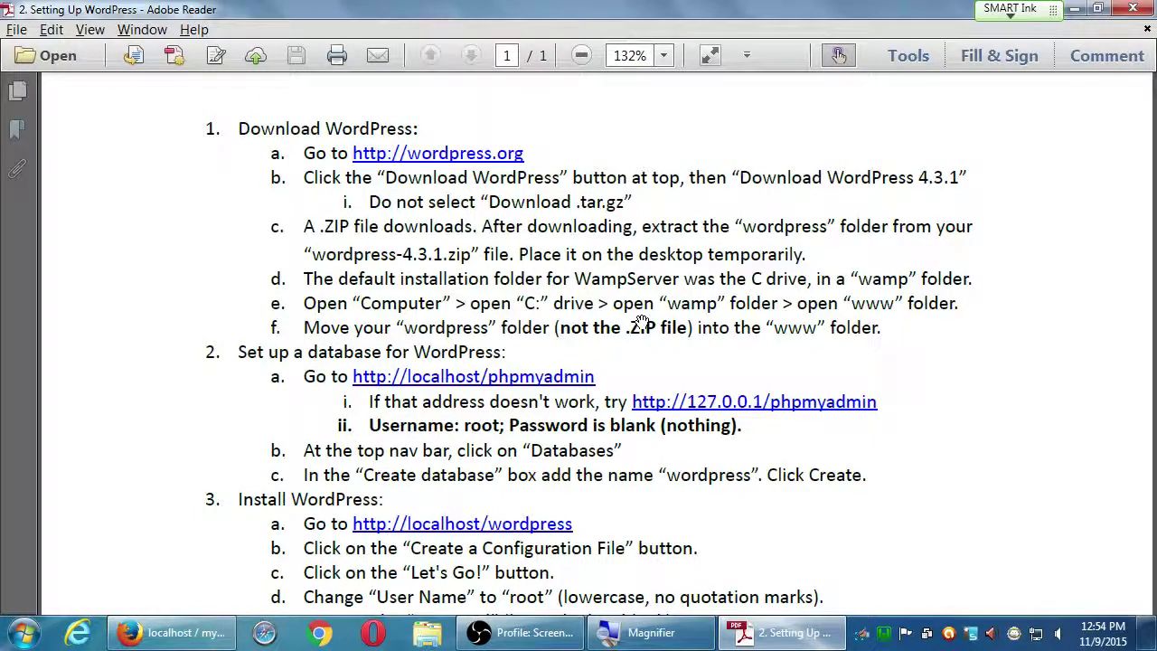
key("super+d")
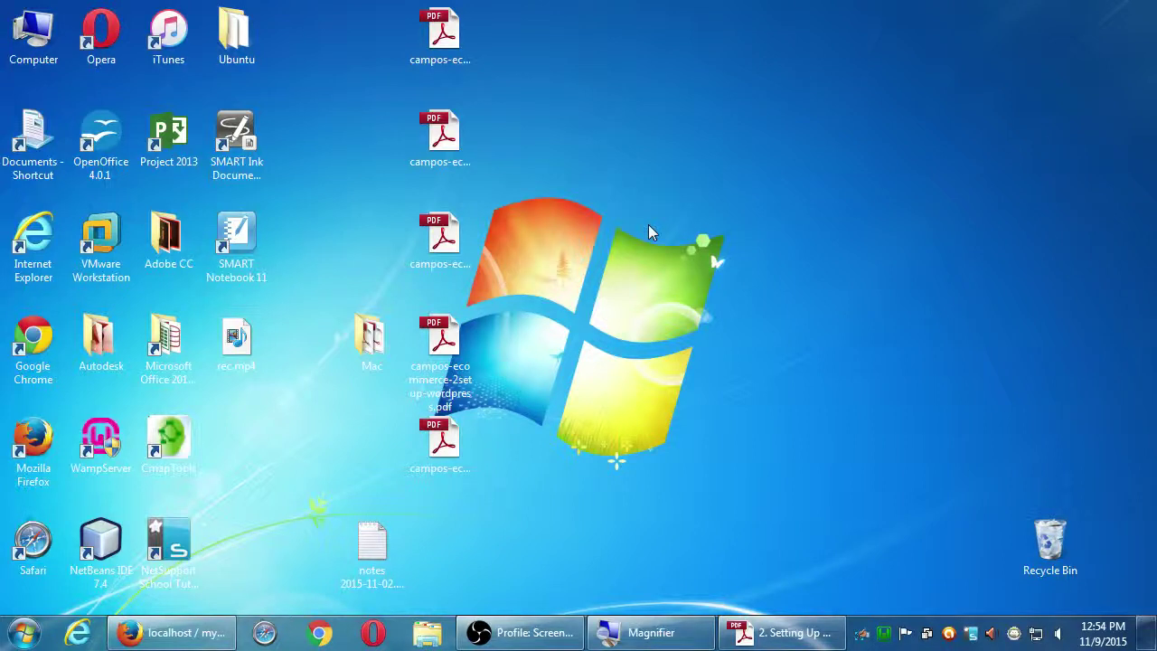
left_click(785, 632)
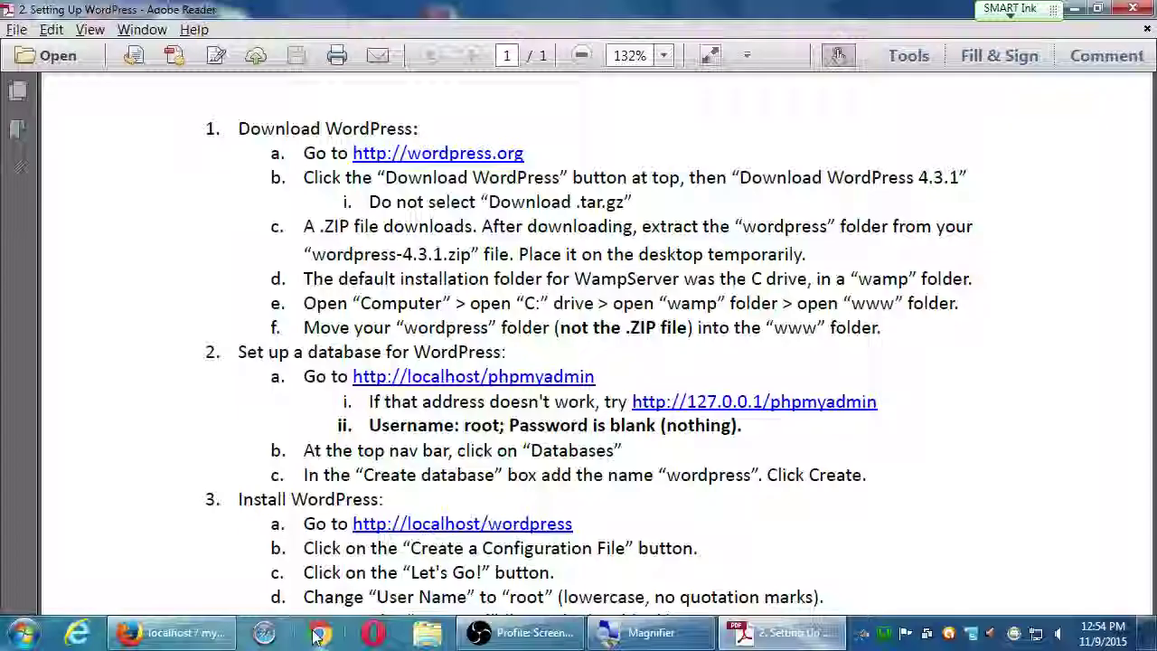
left_click(172, 632)
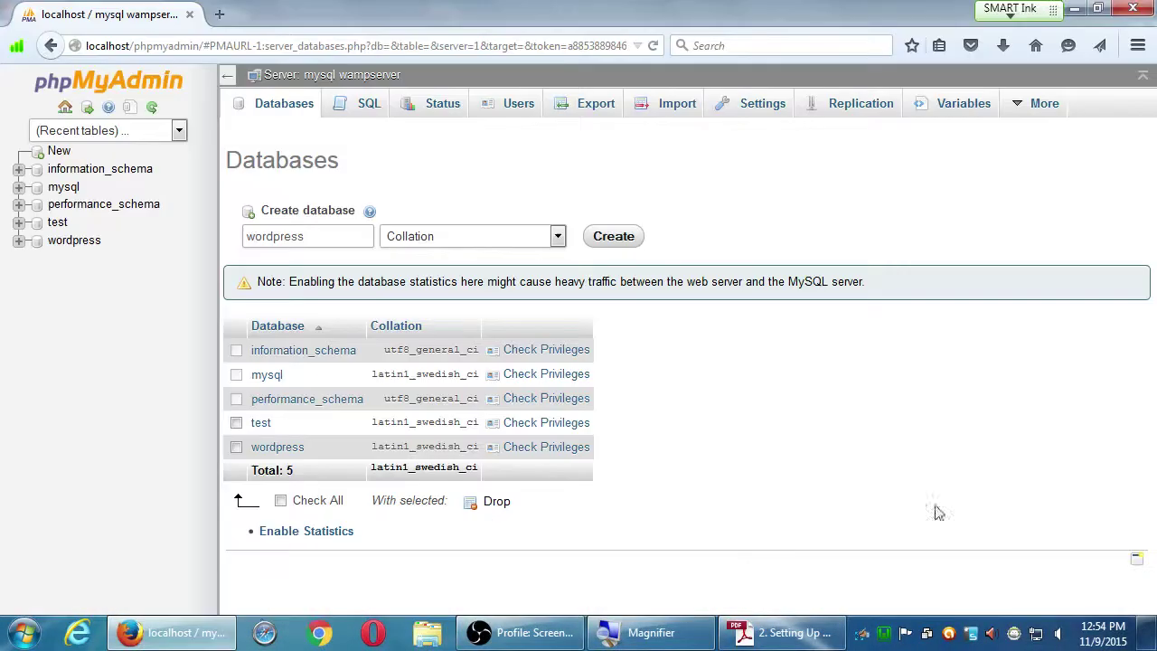
left_click(1149, 642)
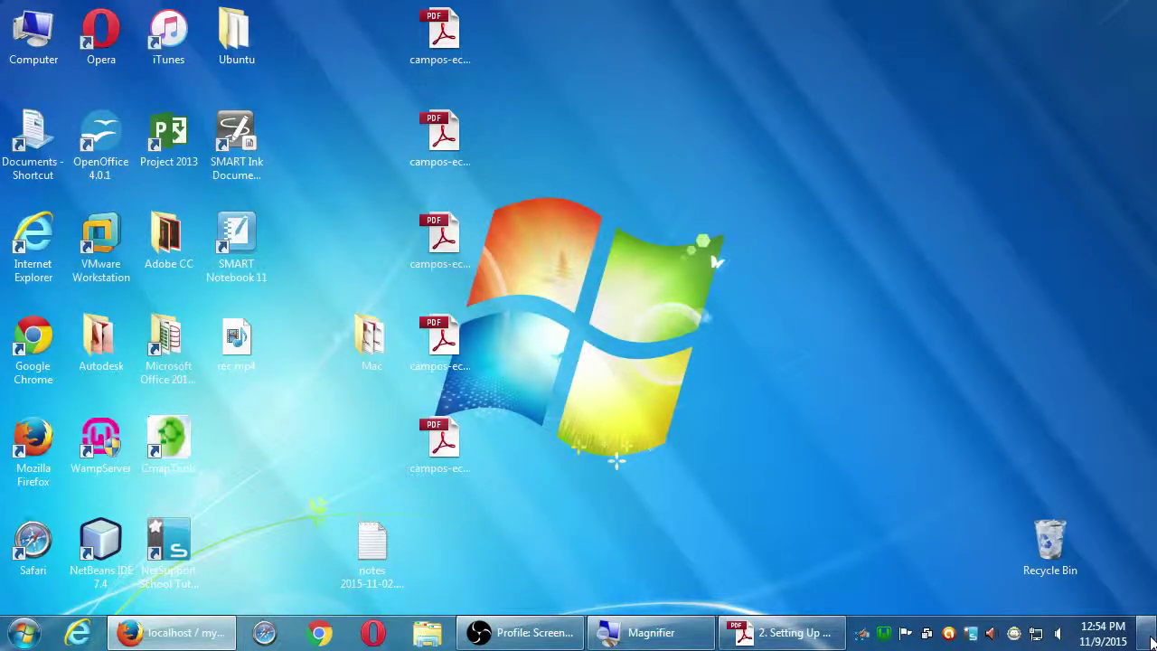
left_click(1150, 642)
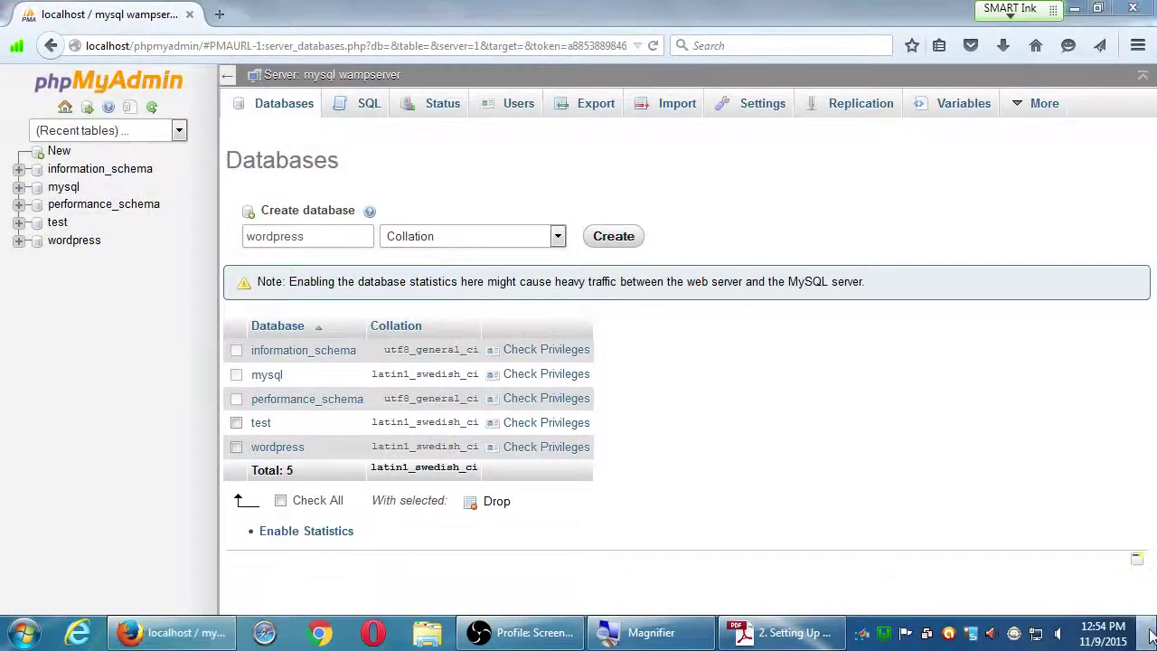
left_click(1149, 636)
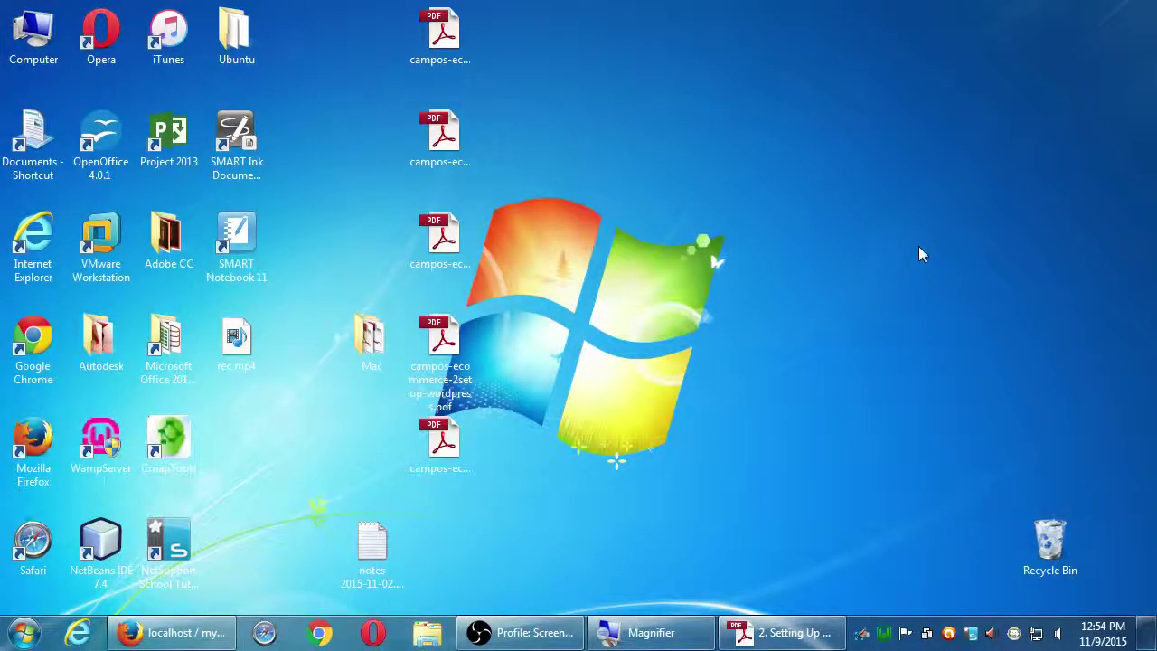
- Open Local Disk (C:) from Computer to view its folders
double_click(34, 47)
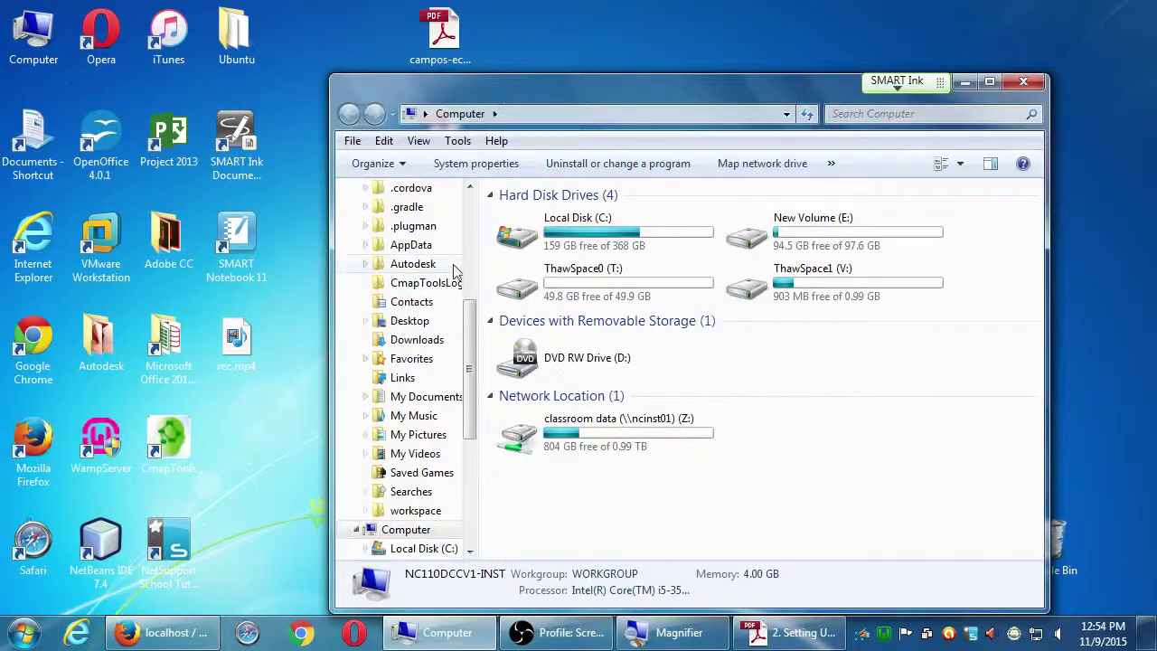
left_click(506, 235)
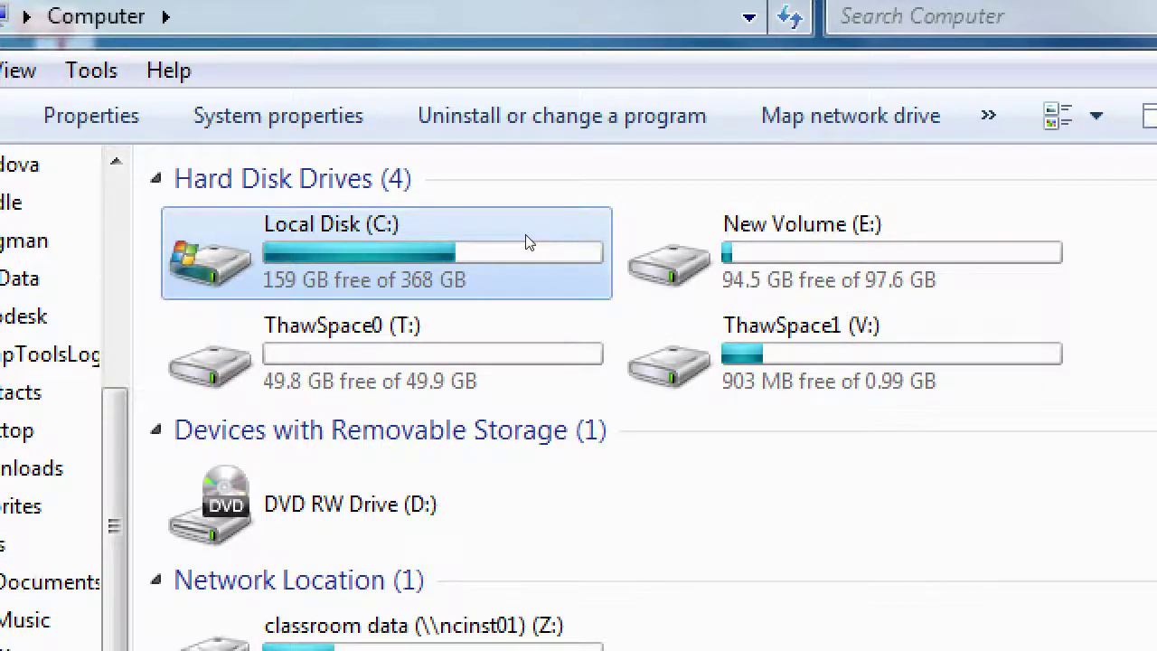
double_click(529, 242)
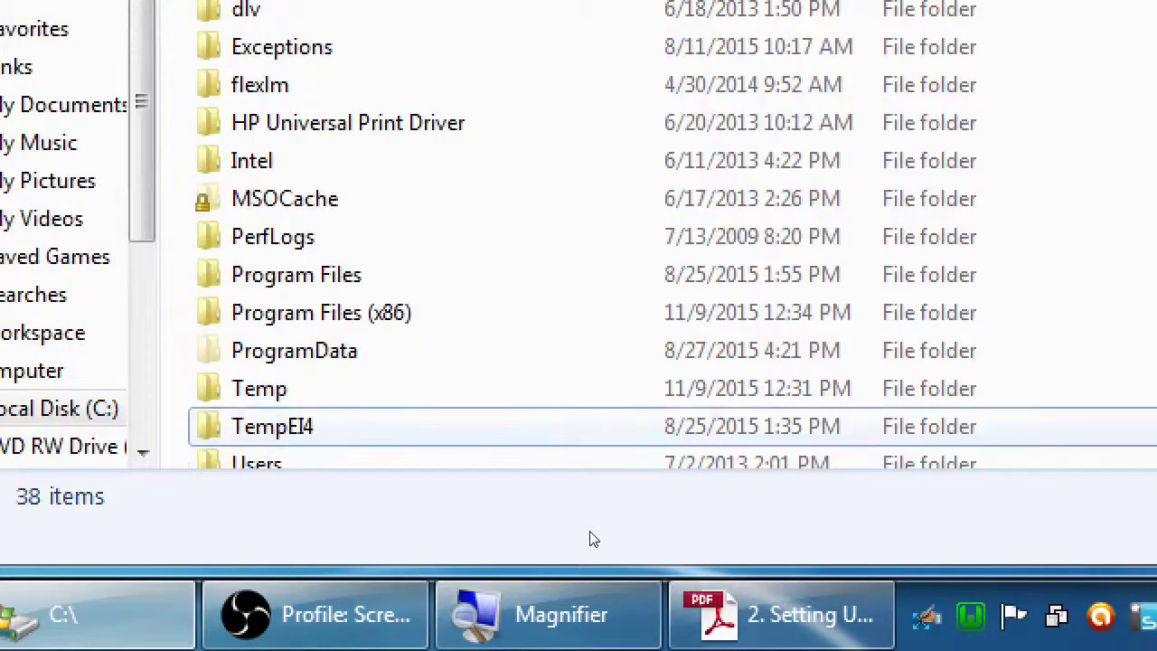
left_click(592, 425)
scroll(592, 426, "down", 3)
scroll(592, 425, "up", 2)
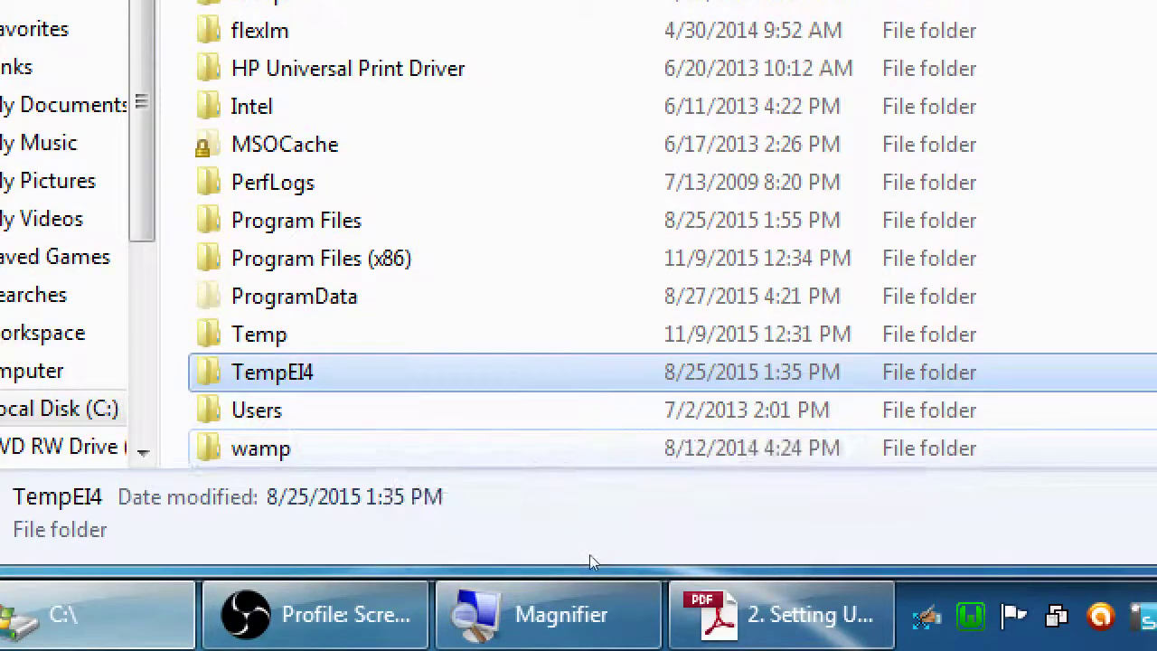
scroll(590, 555, "down", 2)
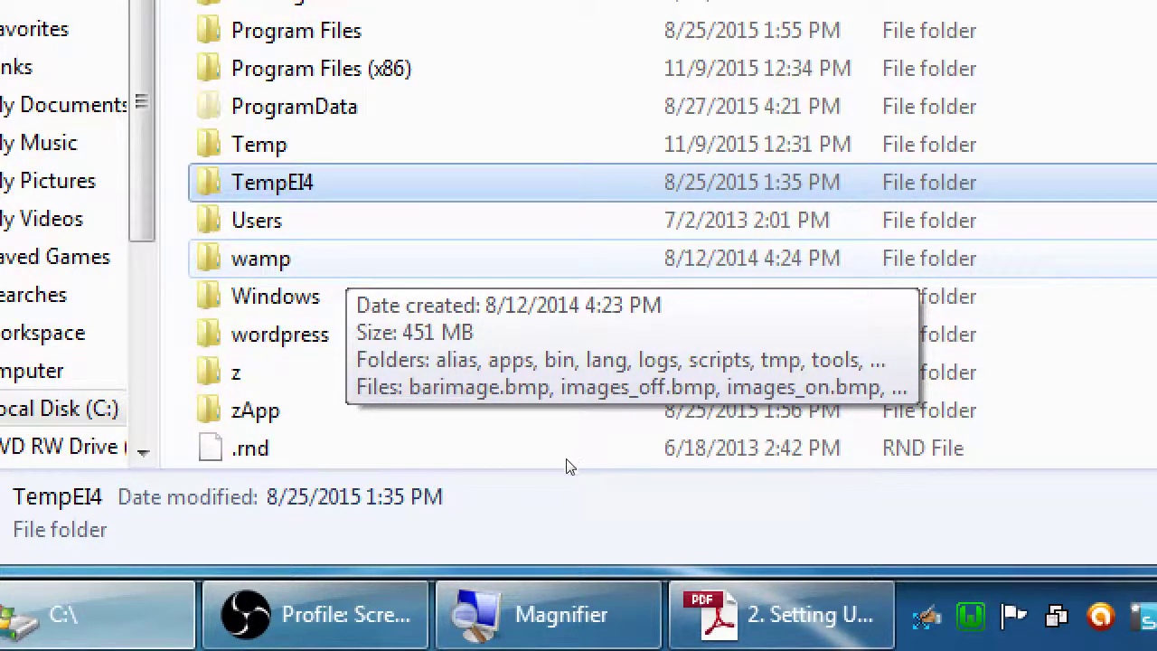
- Copy the wordpress folder on C:, leaving the wamp folder selected
left_click(538, 336)
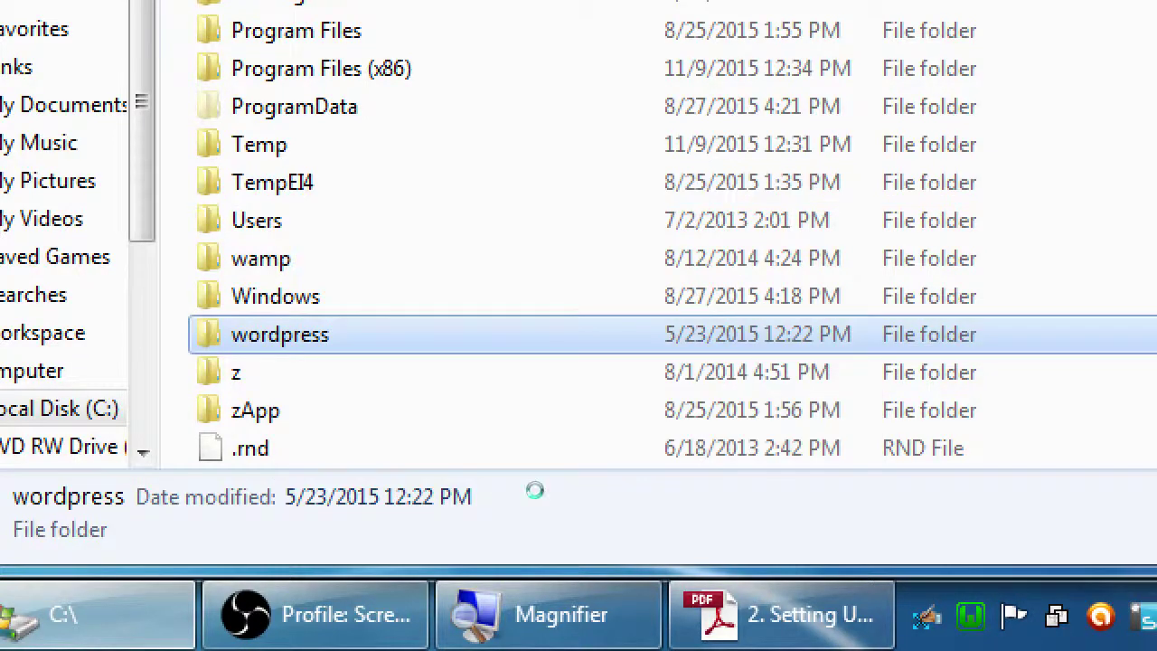
right_click(534, 491)
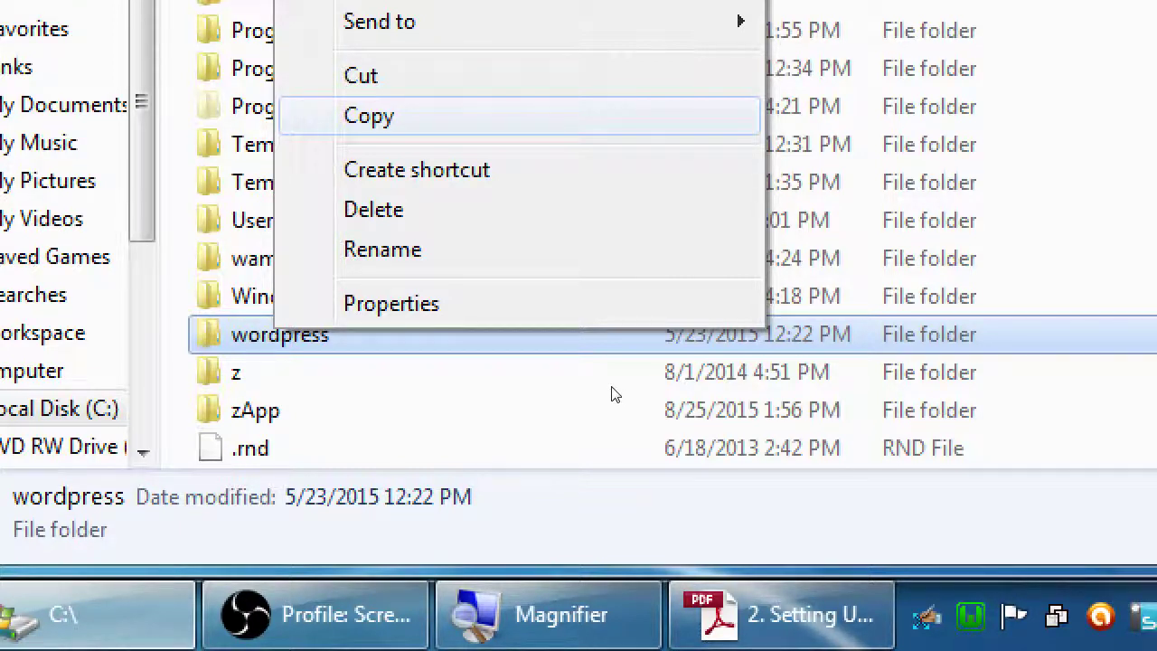
key("Return")
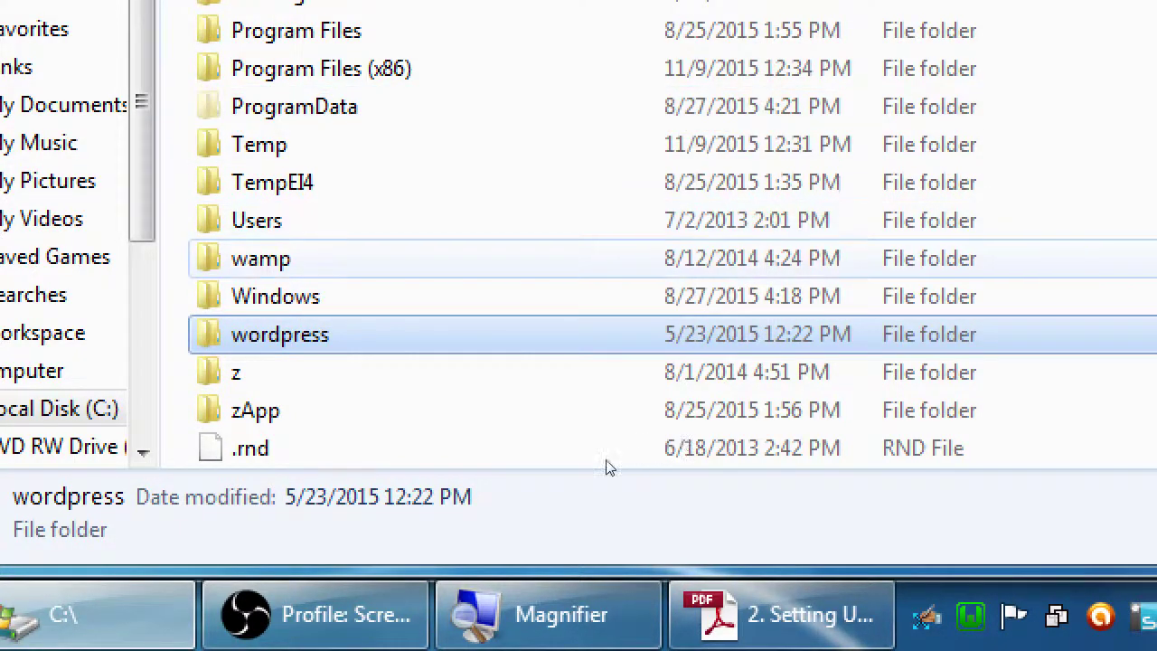
key("Up")
key("Up")
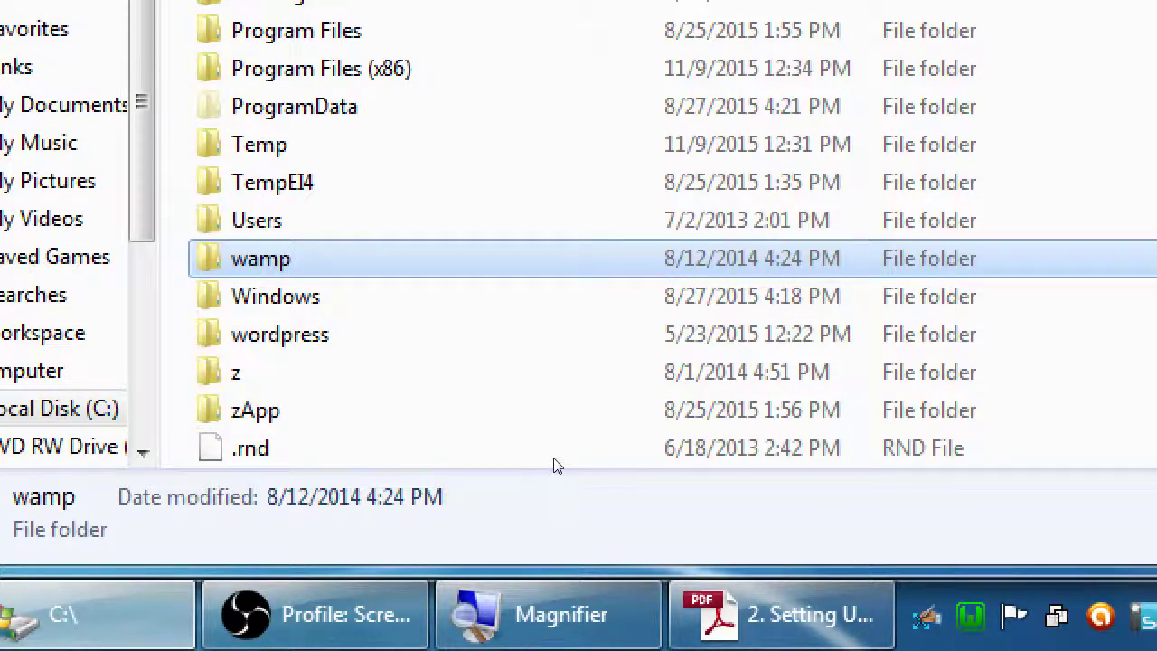
key("Return")
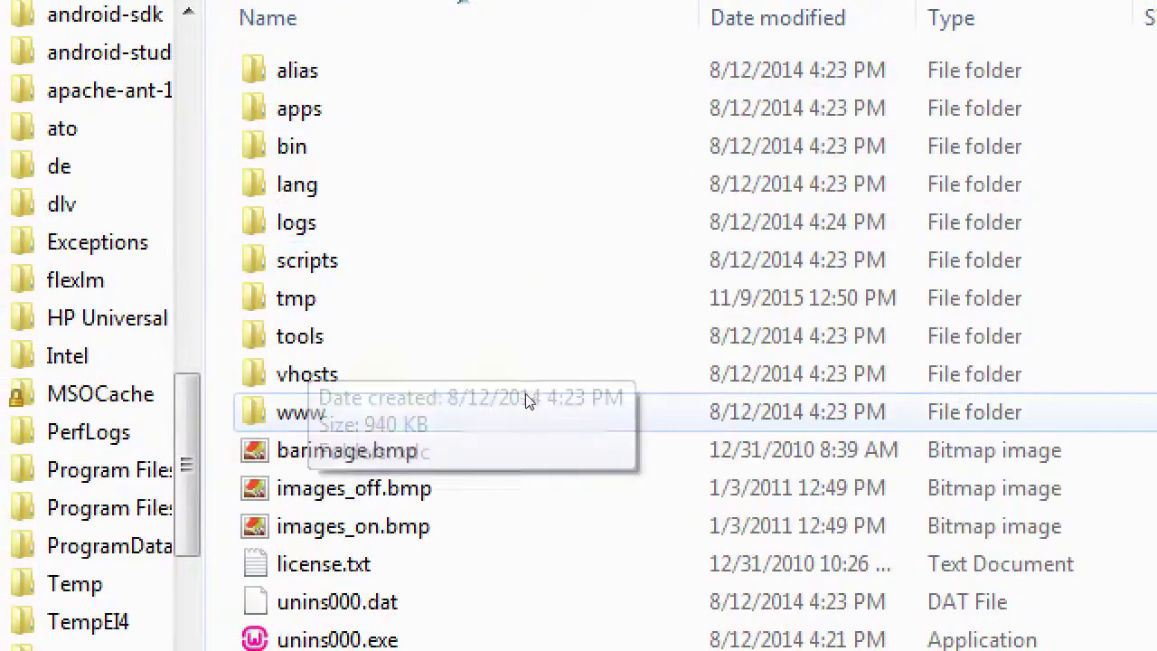
left_click(529, 396)
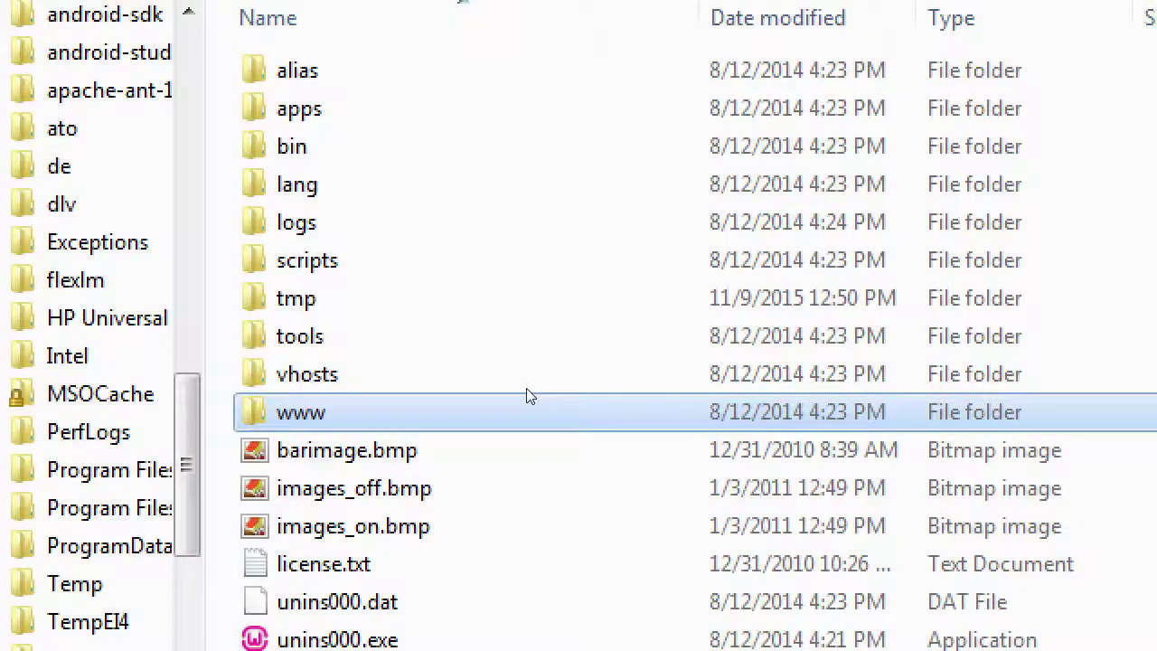
key("Return")
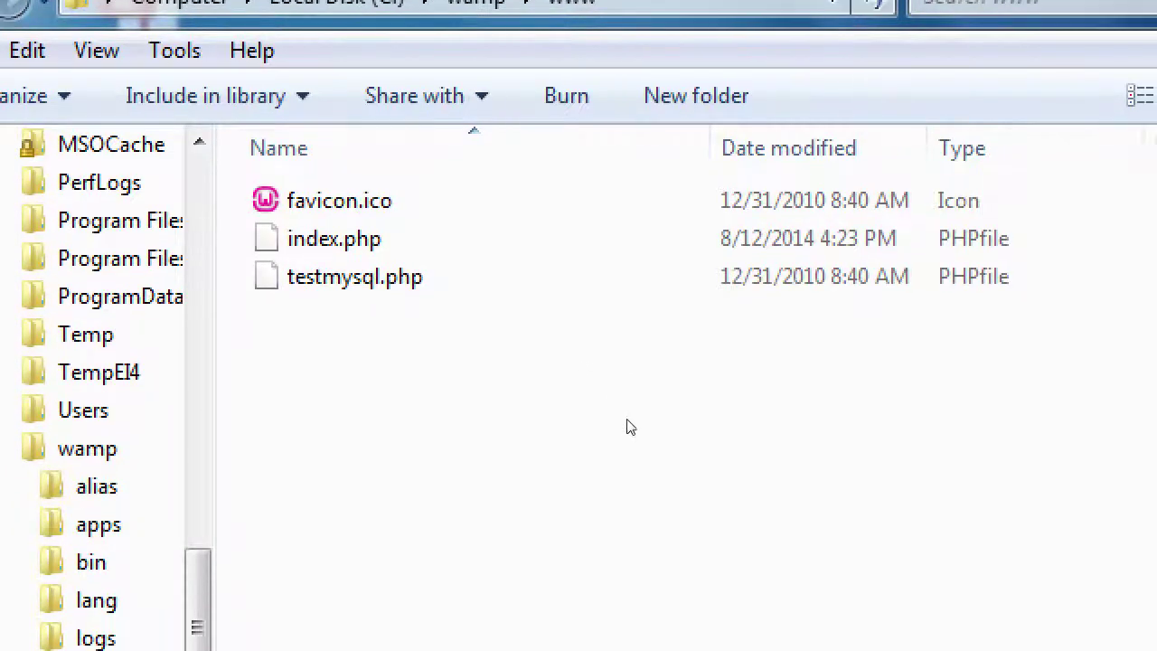
right_click(639, 367)
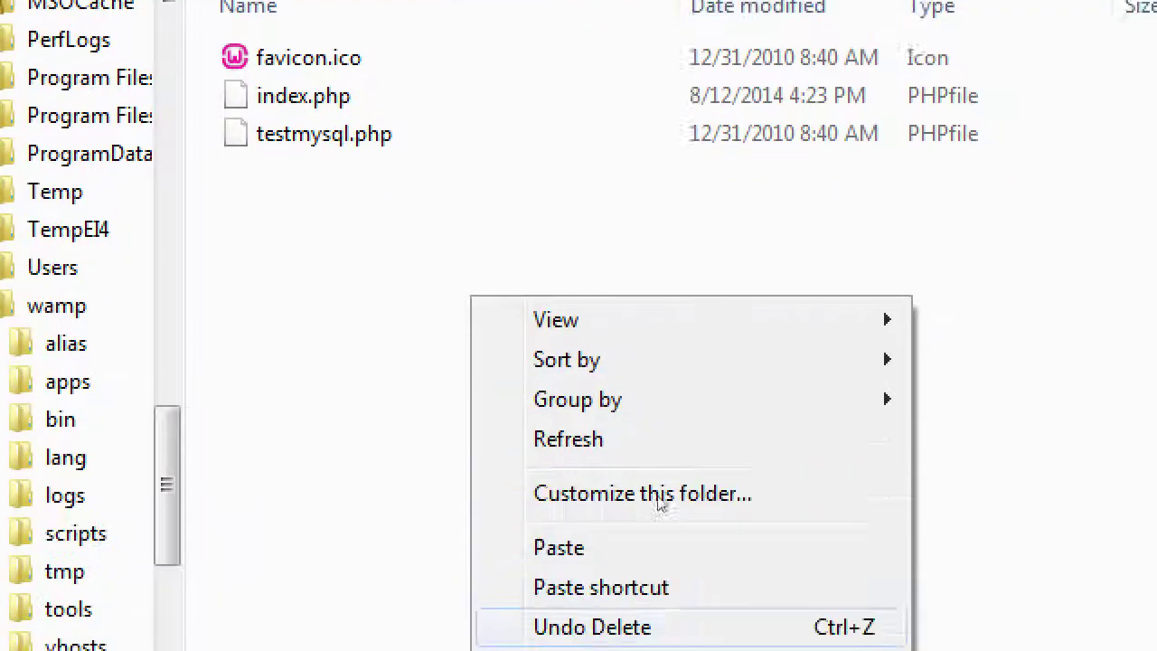
left_click(680, 468)
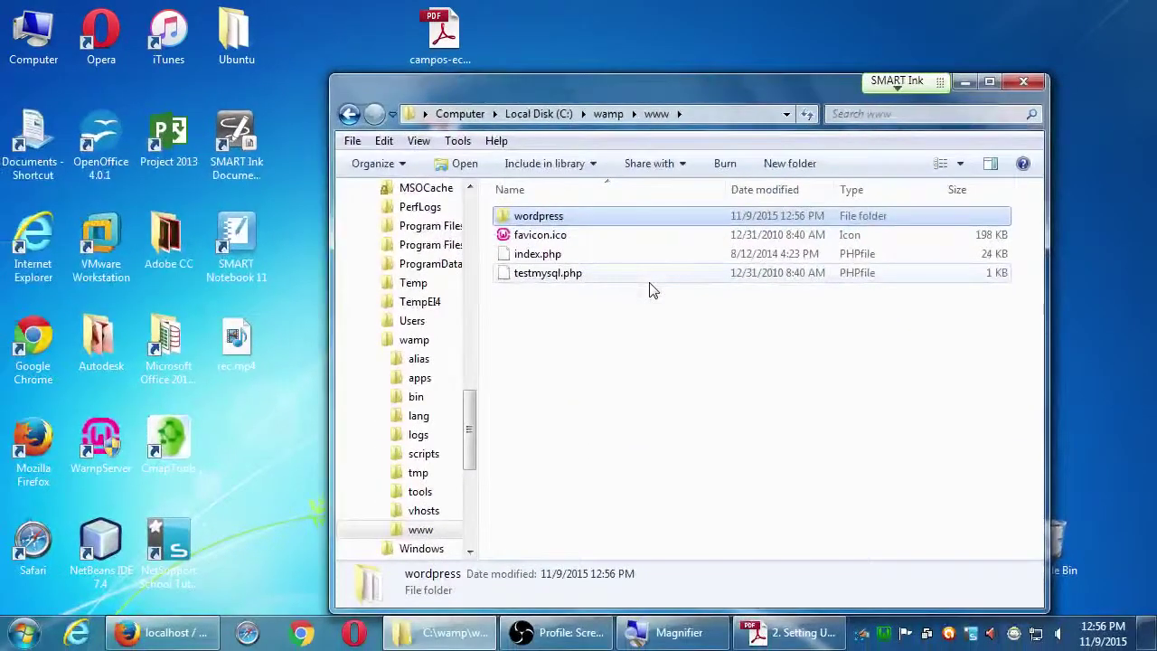
left_click(190, 639)
left_click(242, 45)
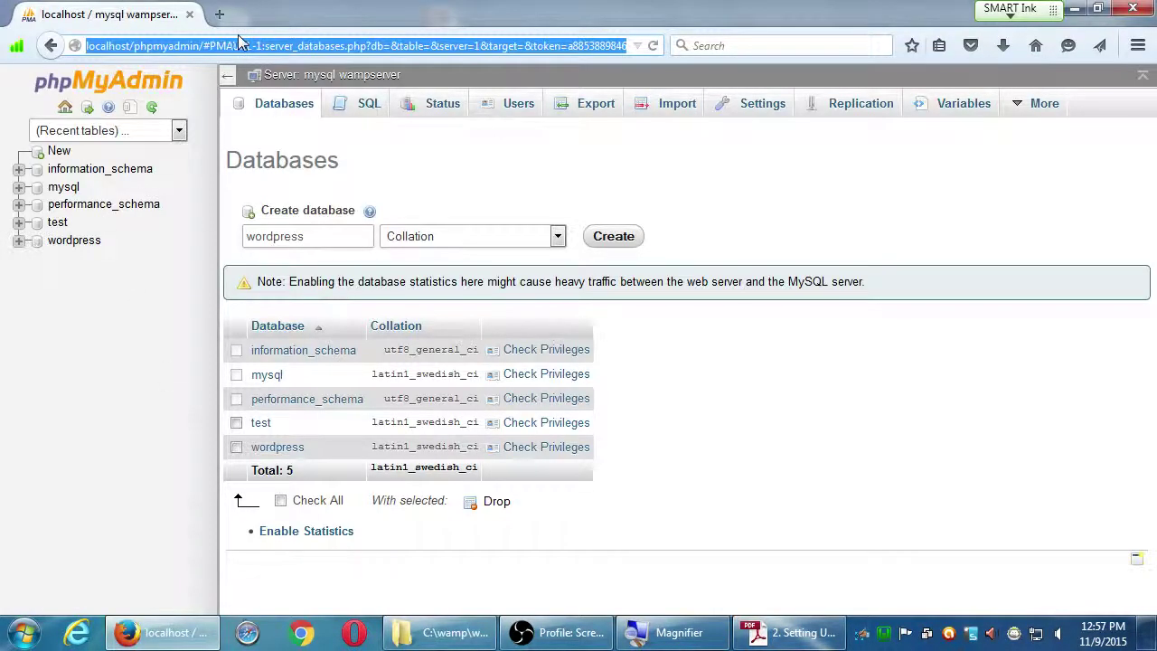
type("http")
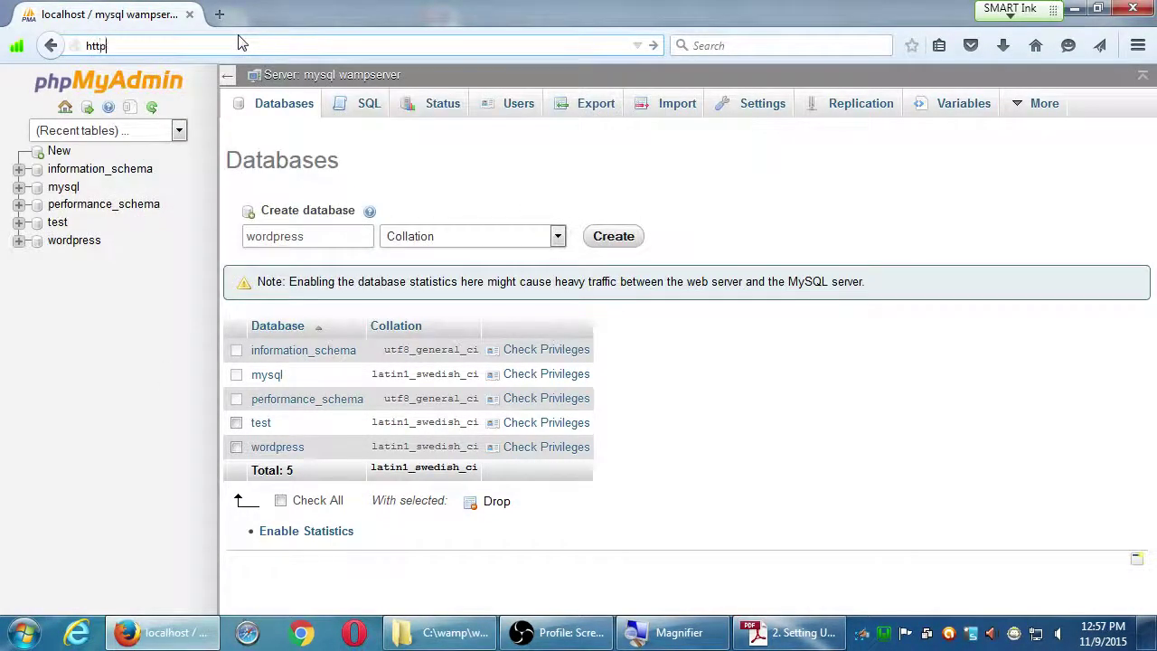
type("://local")
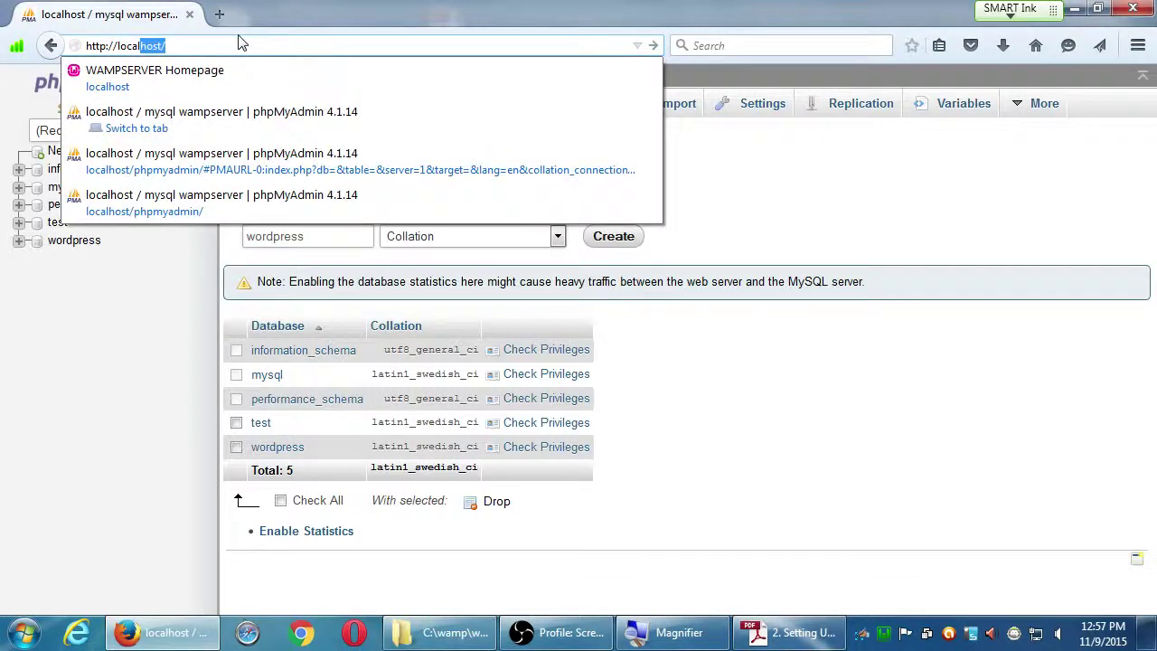
key("Return")
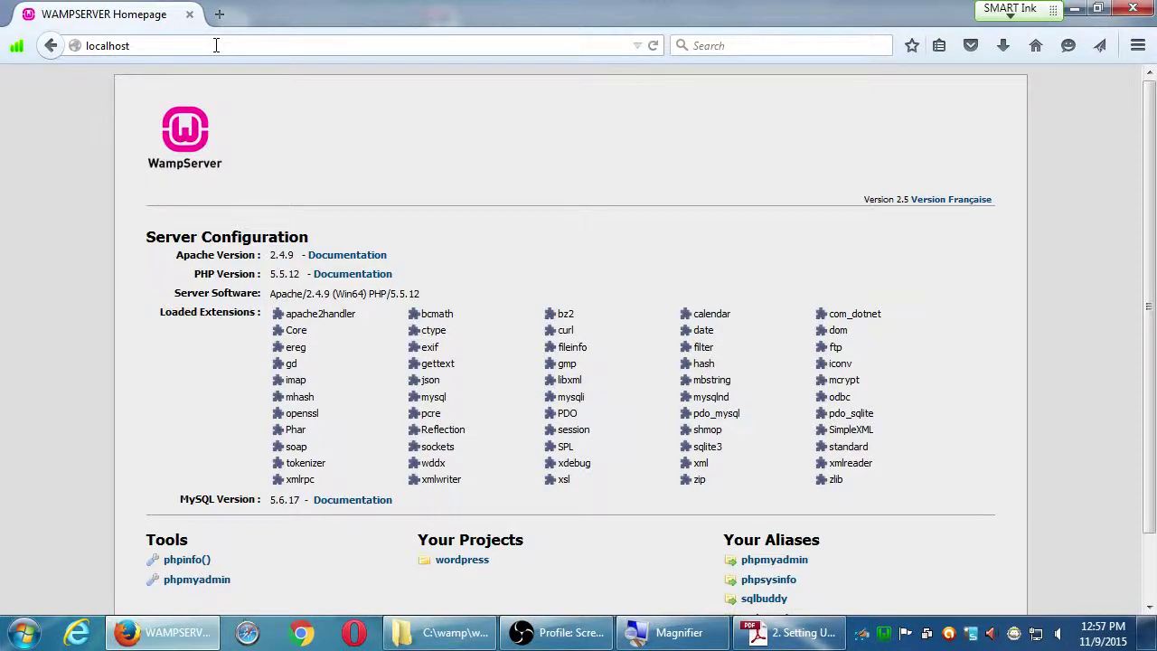
key("ctrl+plus")
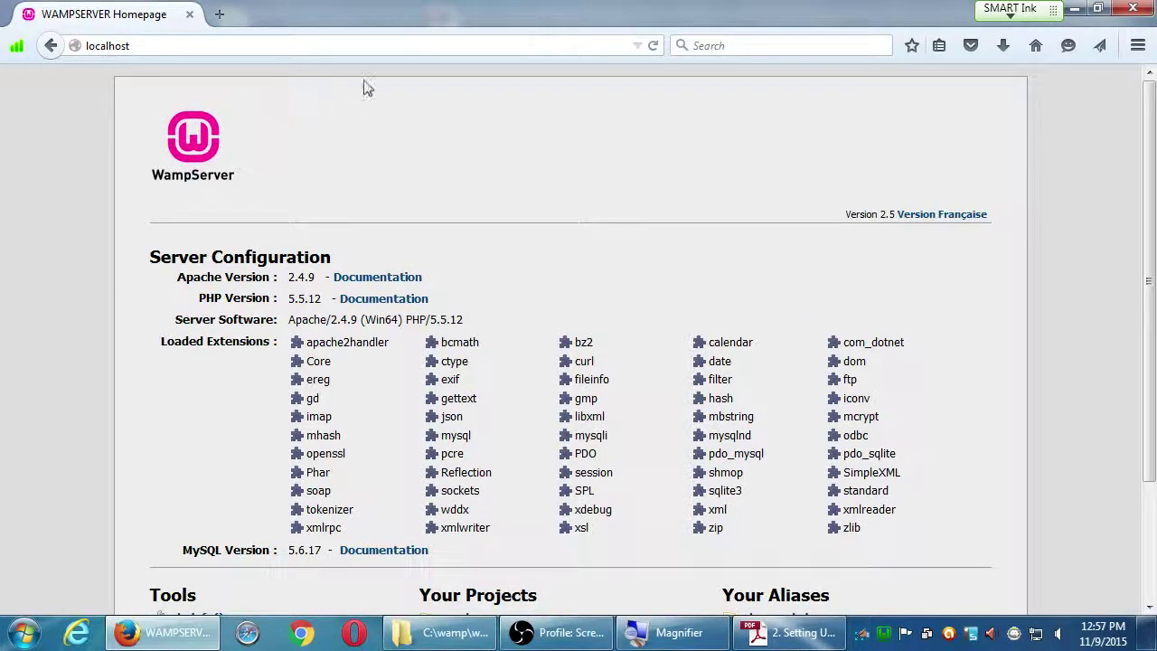
double_click(413, 18)
left_click(654, 99)
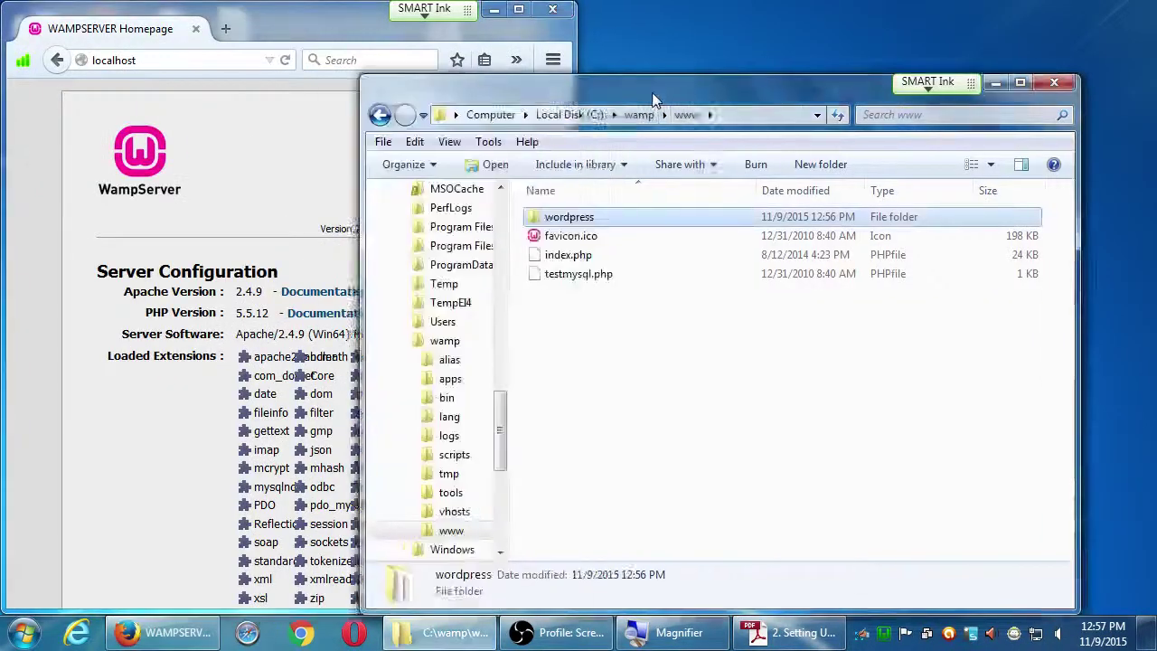
- Make a copy of the wordpress folder inside www and reload the WampServer homepage
left_click_drag(654, 99, 1156, 136)
scroll(542, 316, "down", 5)
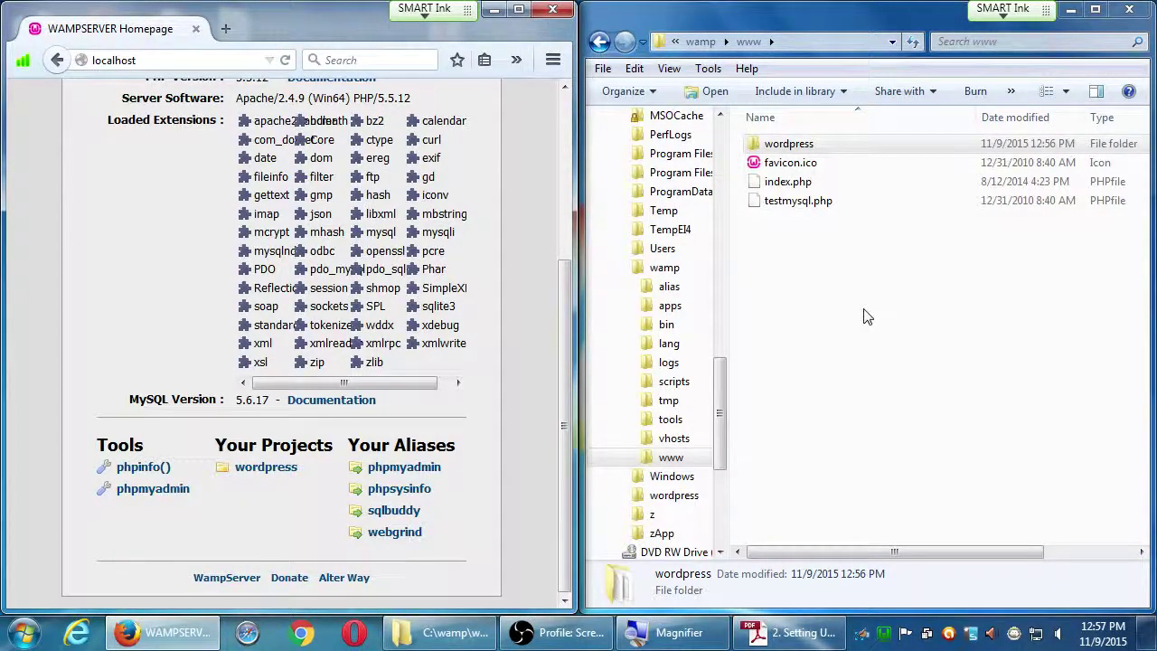
right_click(757, 312)
left_click(804, 433)
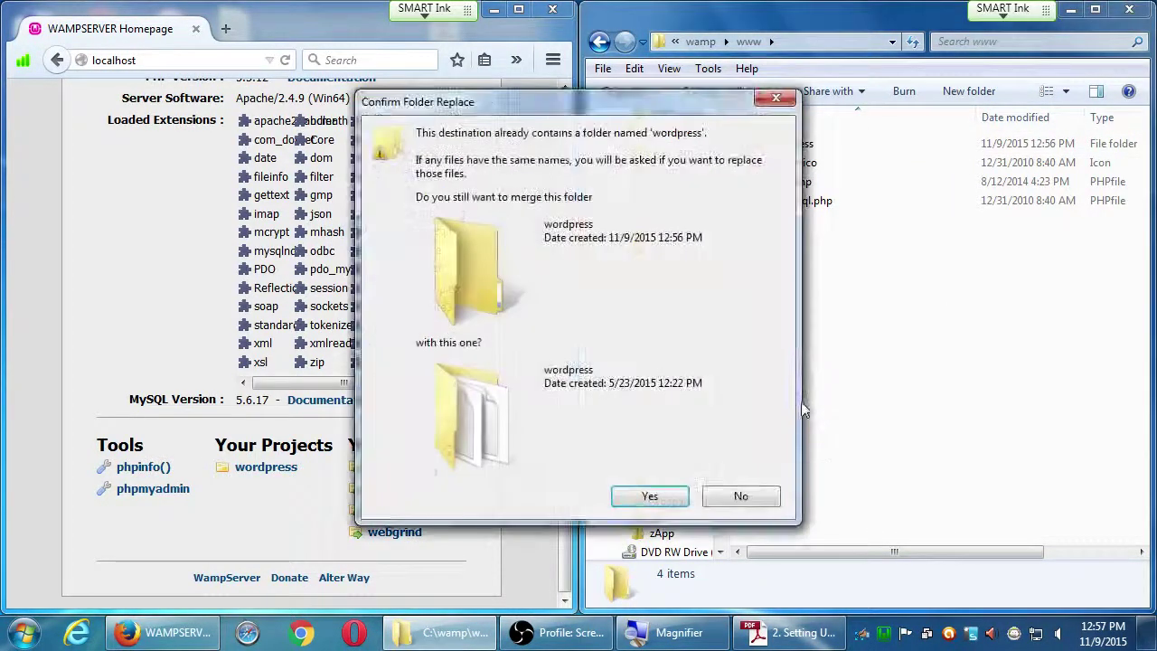
left_click(741, 492)
left_click_drag(789, 147, 924, 443)
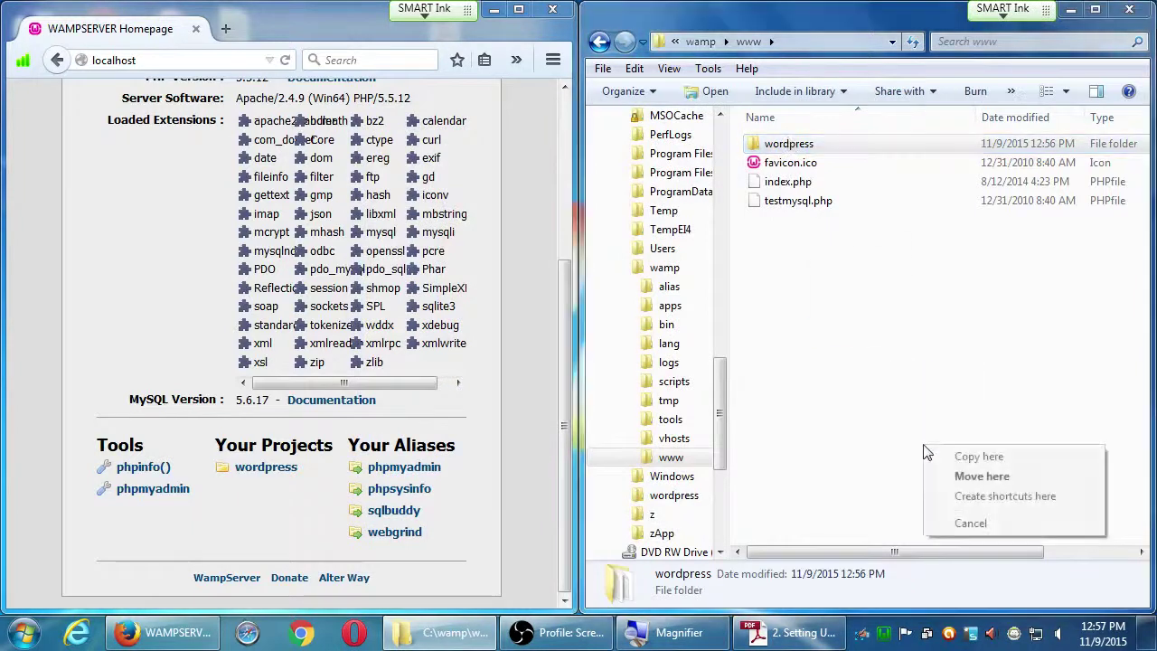
left_click(949, 454)
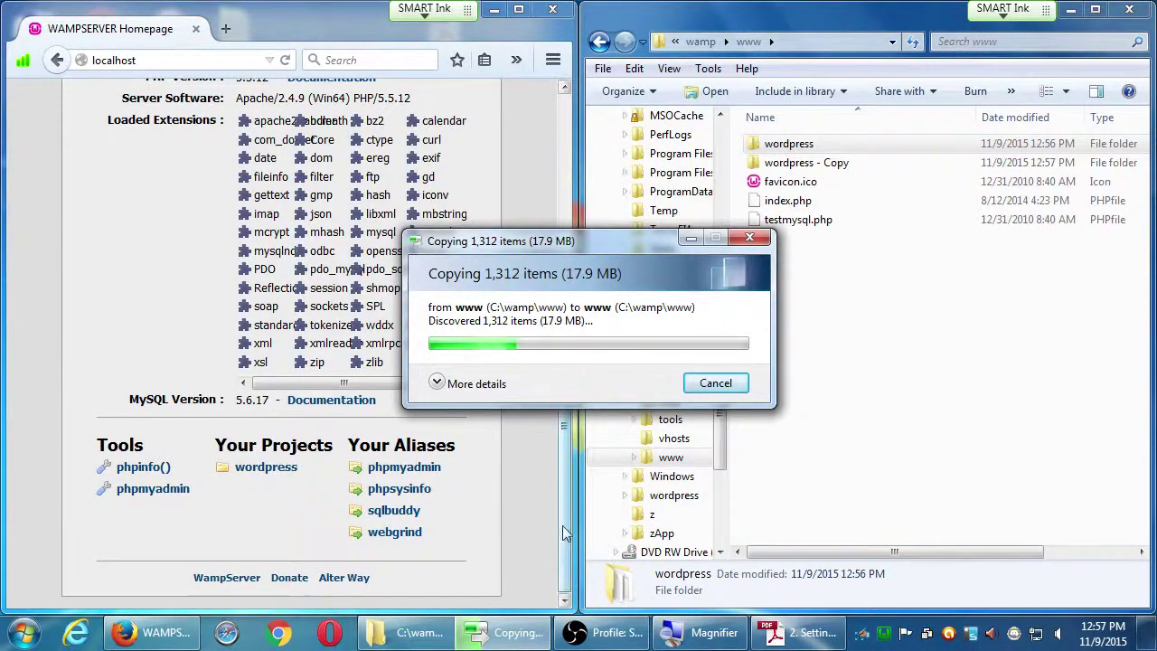
left_click(532, 532)
key("F5")
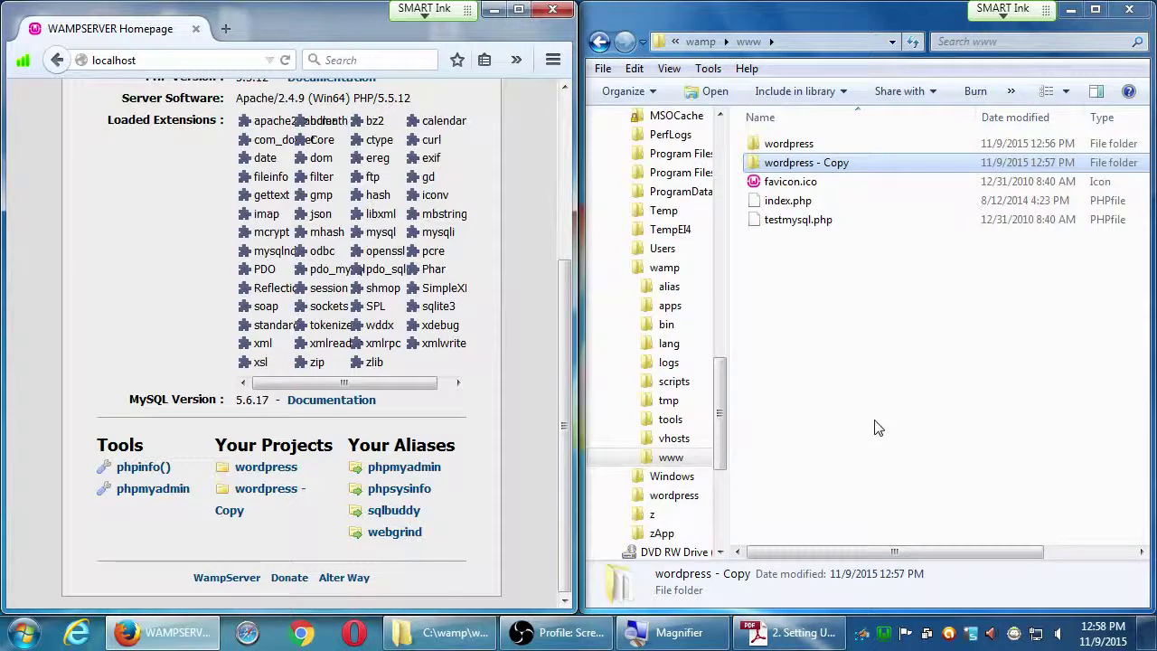
- Rename the copy to 'Amazing Website' and refresh the homepage so it appears as a project
left_click(840, 171)
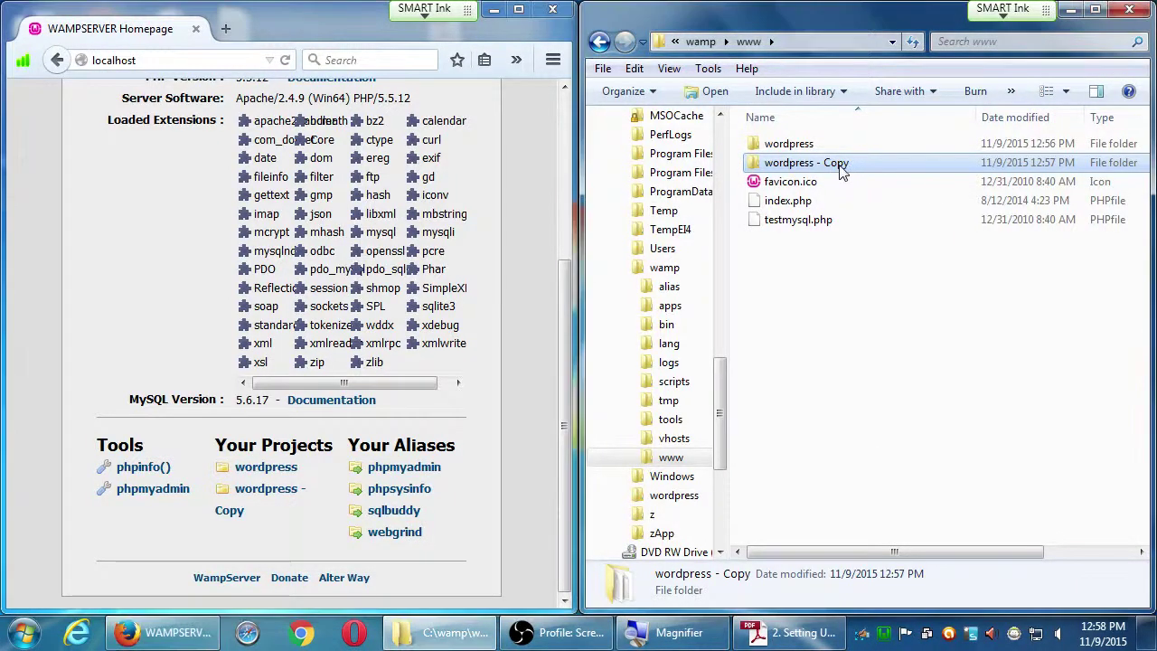
type("Amazing Website")
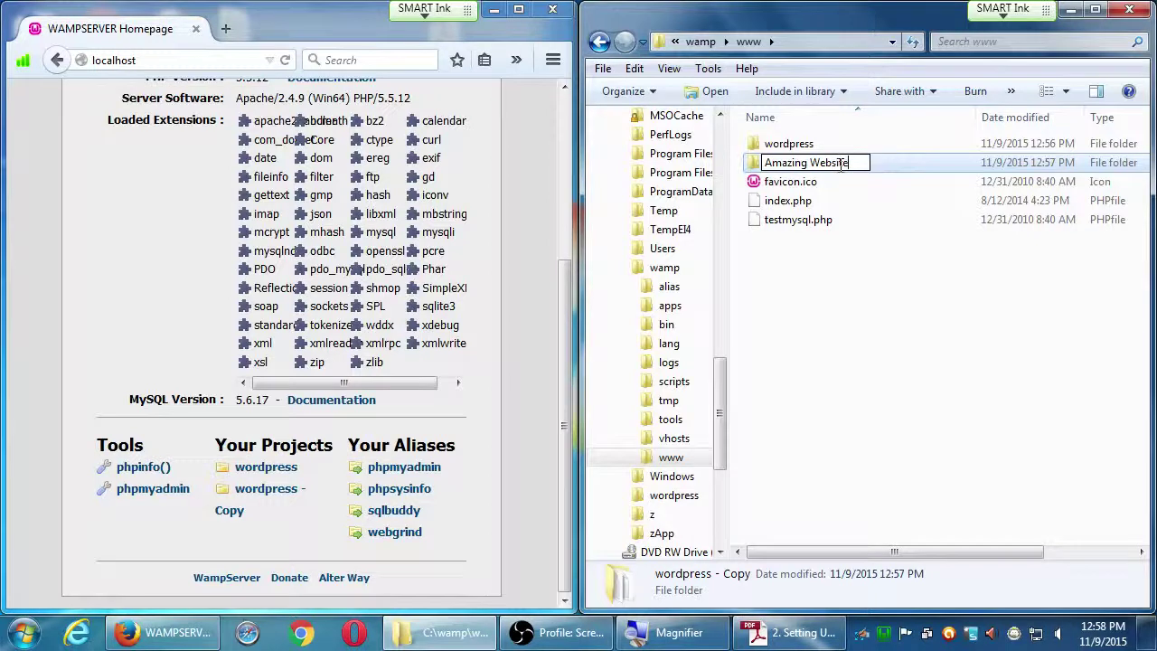
key("Return")
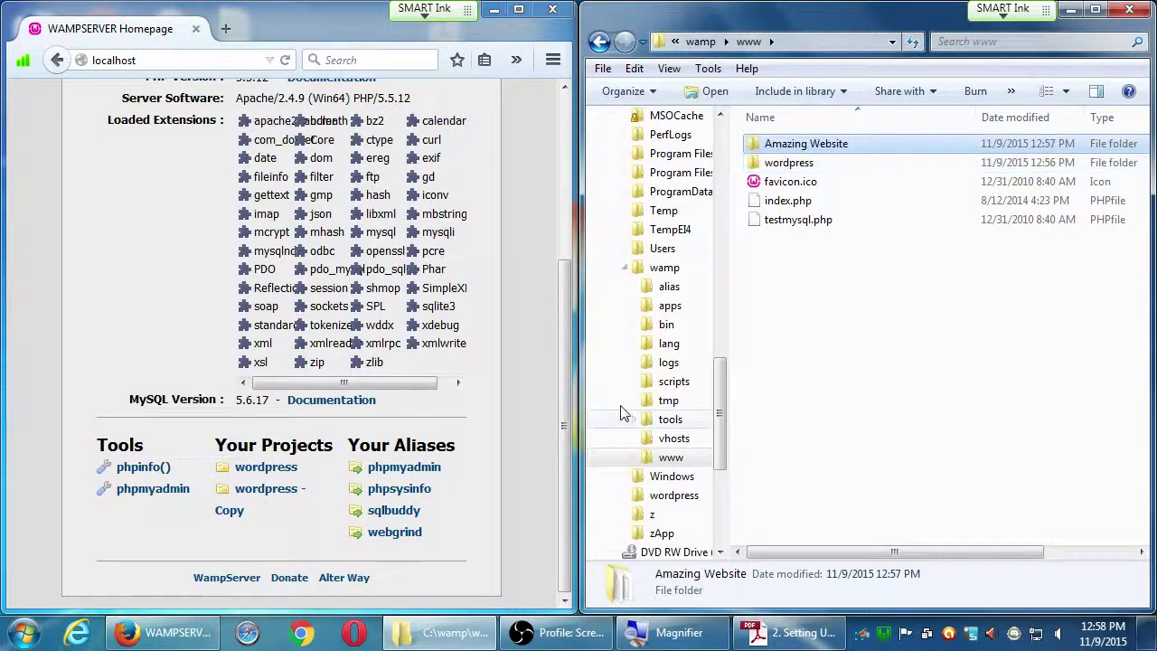
left_click(522, 469)
key("F5")
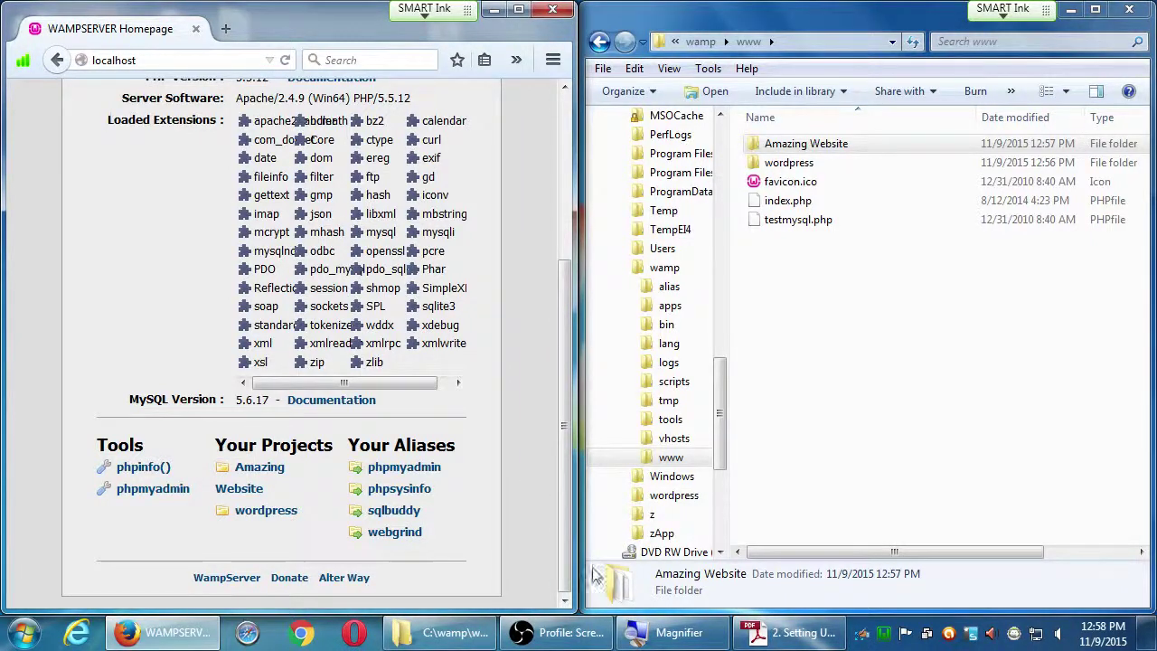
left_click(763, 632)
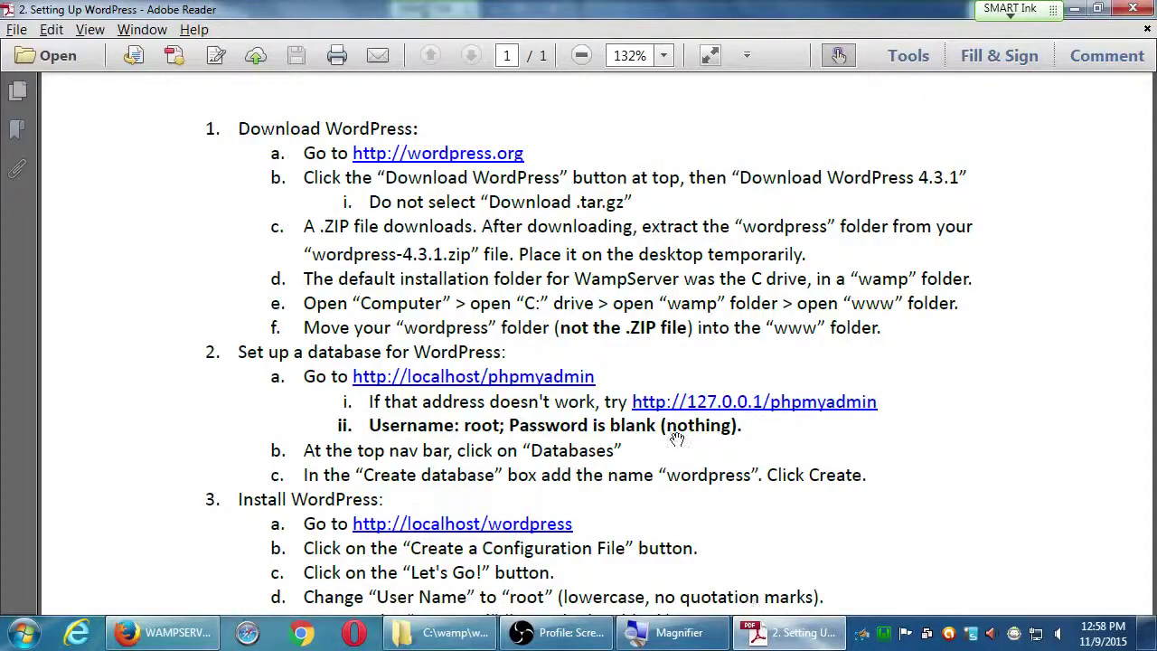
- Bring the guide's install steps 3e–3k into view, then minimize Adobe Reader
left_click_drag(653, 506, 639, 313)
scroll(639, 313, "down", 2)
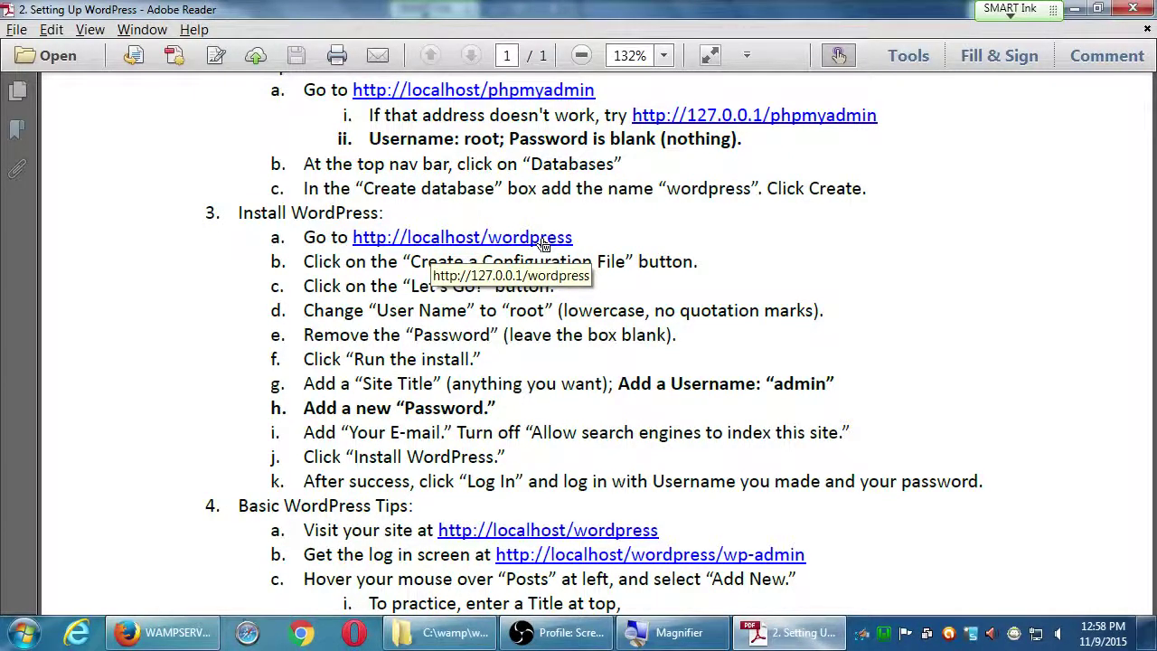
left_click(1074, 8)
left_click(935, 335)
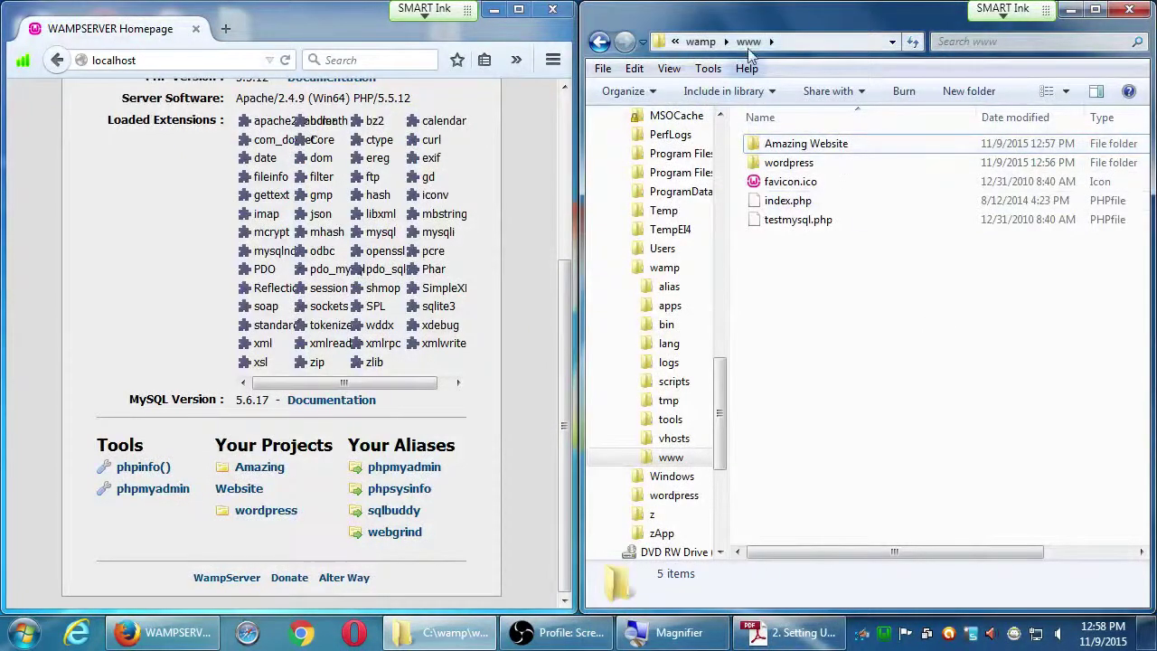
- Maximize Firefox and open the wordpress project from the WampServer homepage
left_click(752, 169)
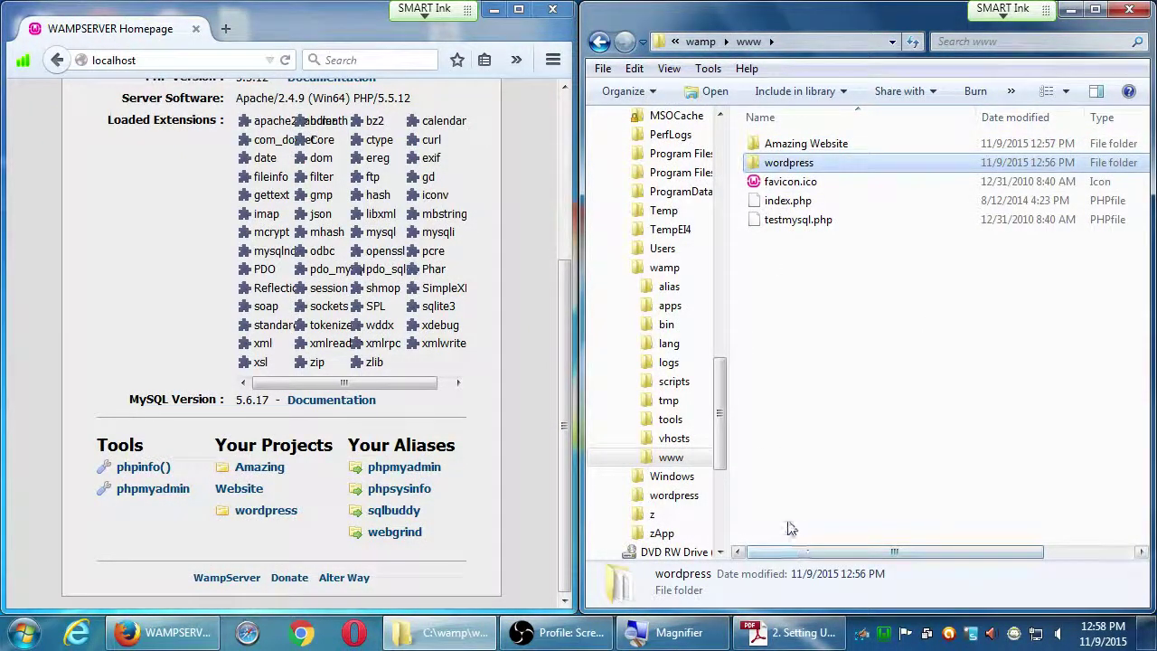
left_click(519, 9)
left_click(448, 45)
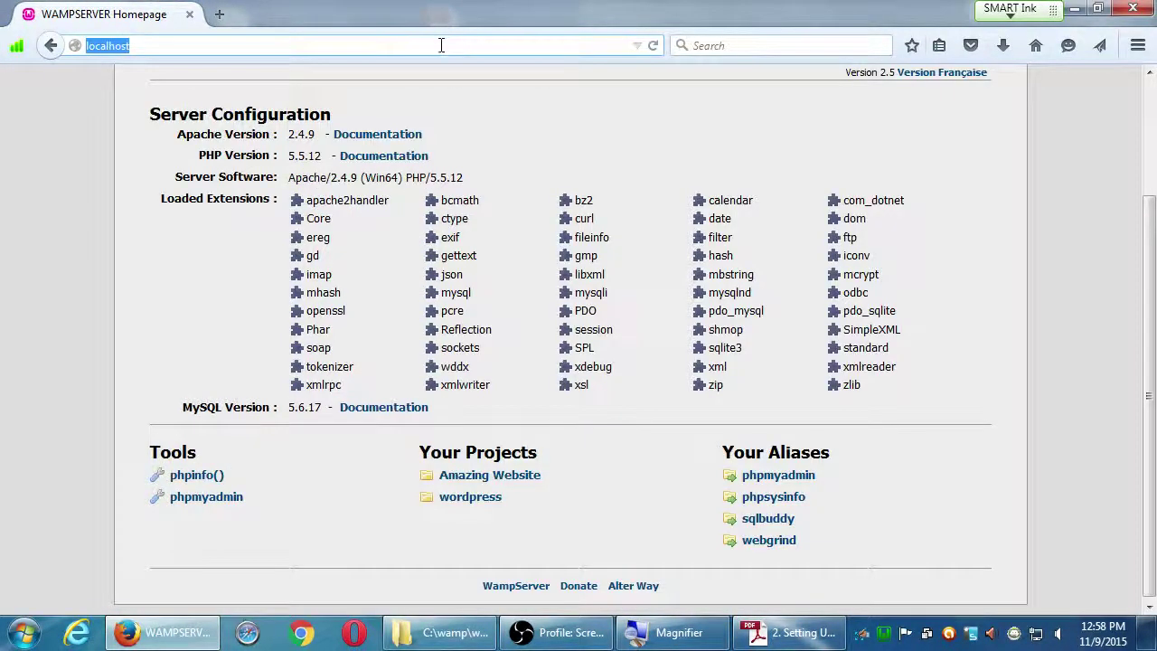
key("super")
key("super")
left_click(586, 496)
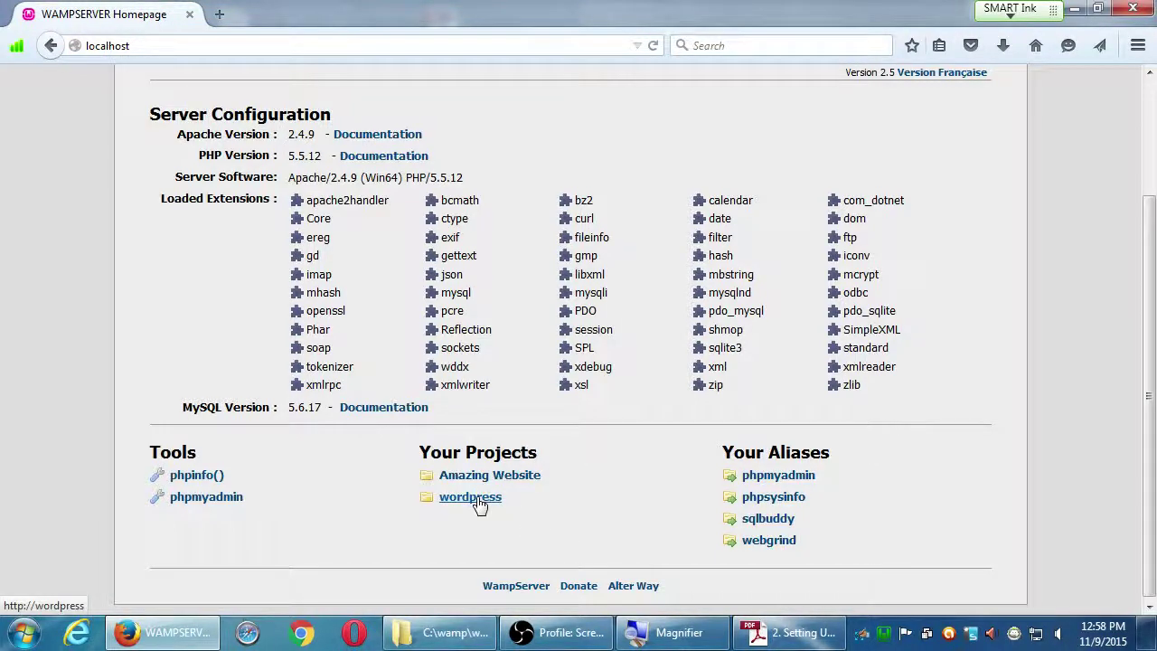
left_click(479, 499)
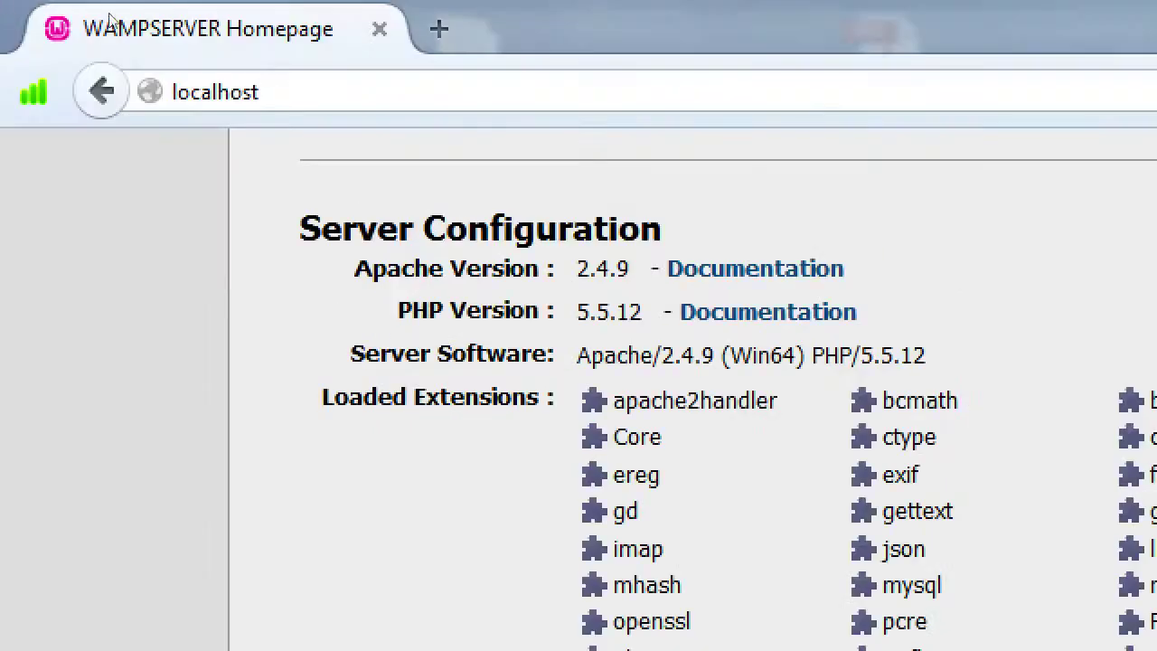
left_click(99, 45)
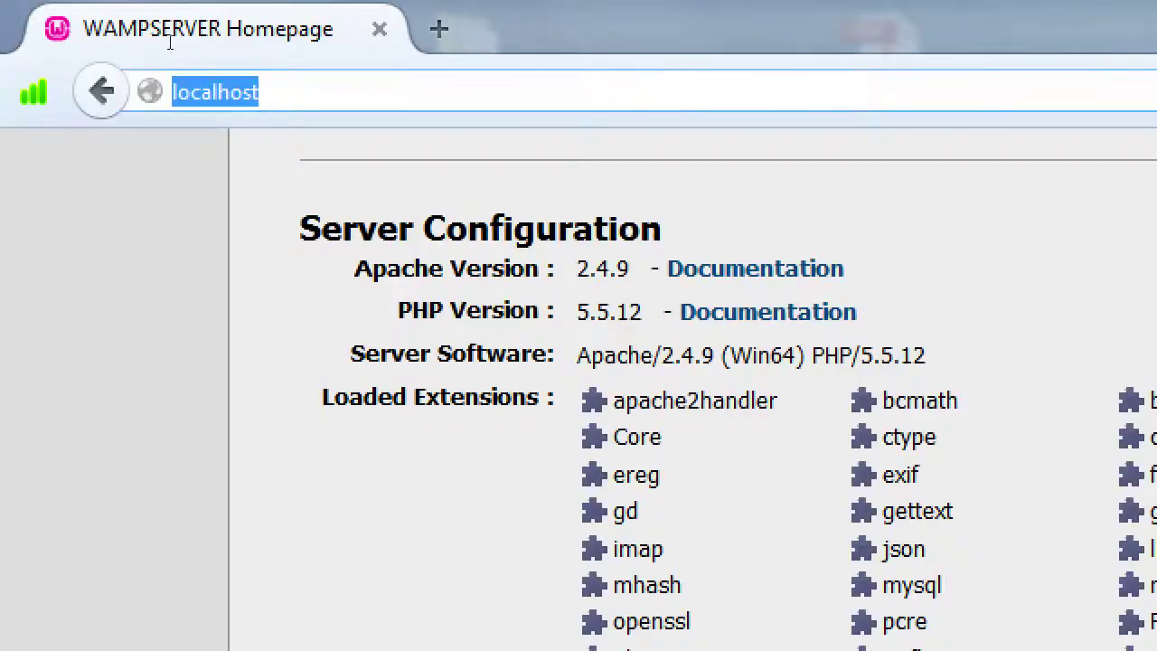
key("End")
type("/w")
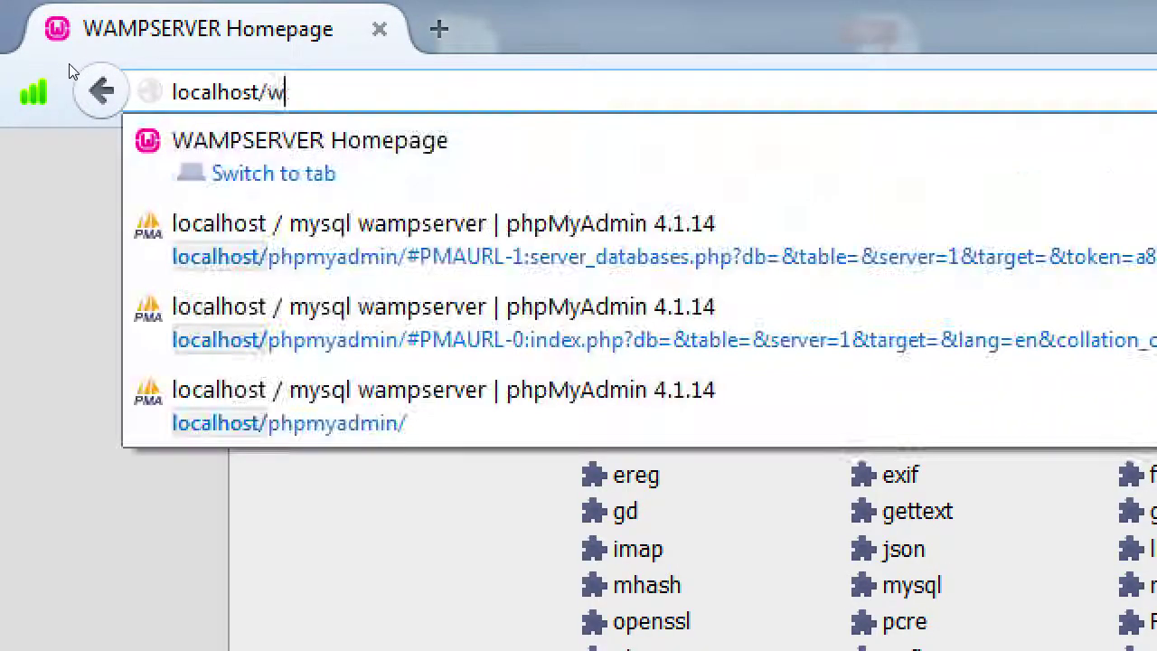
type("ordpress")
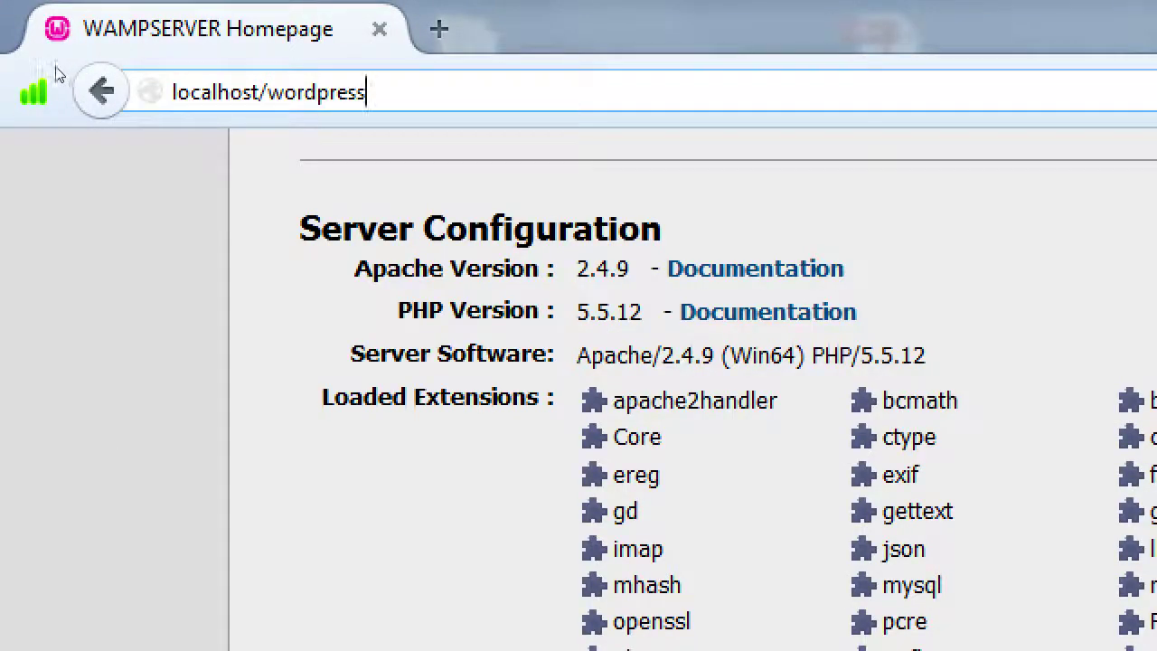
key("Home")
type("htt")
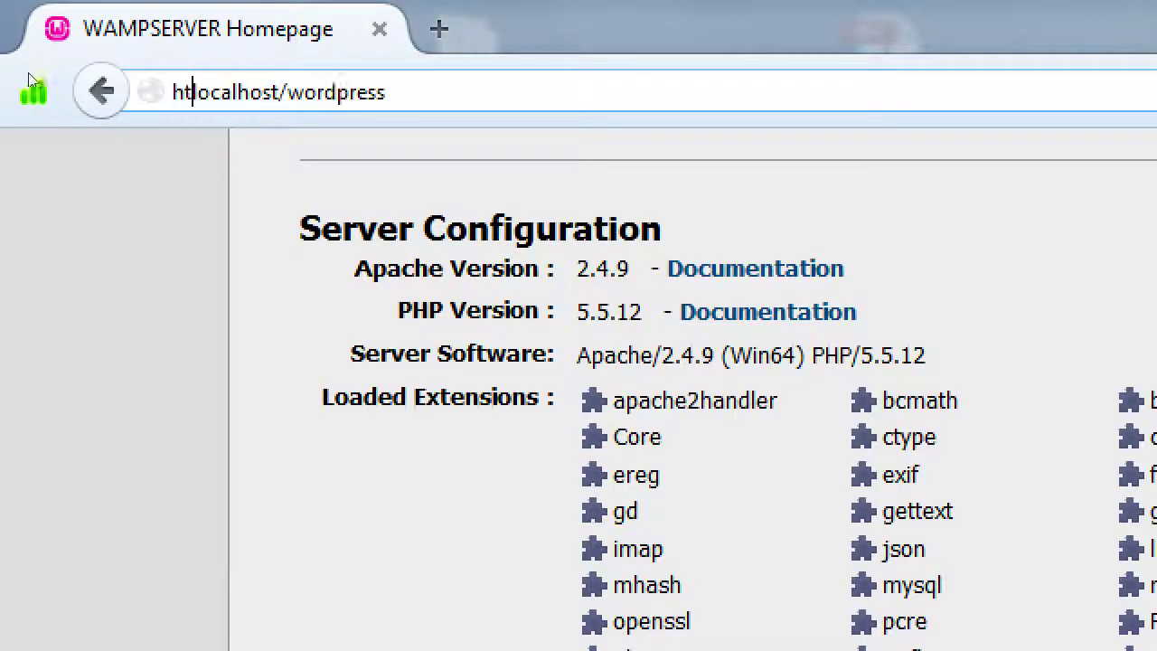
type("p://")
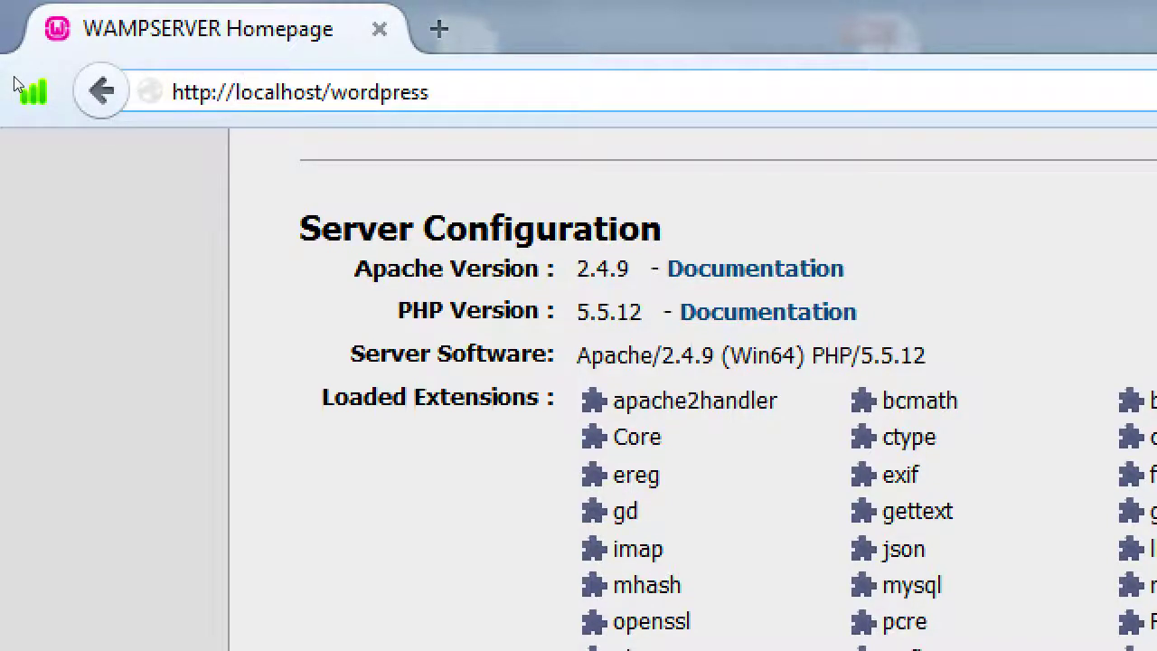
key("Return")
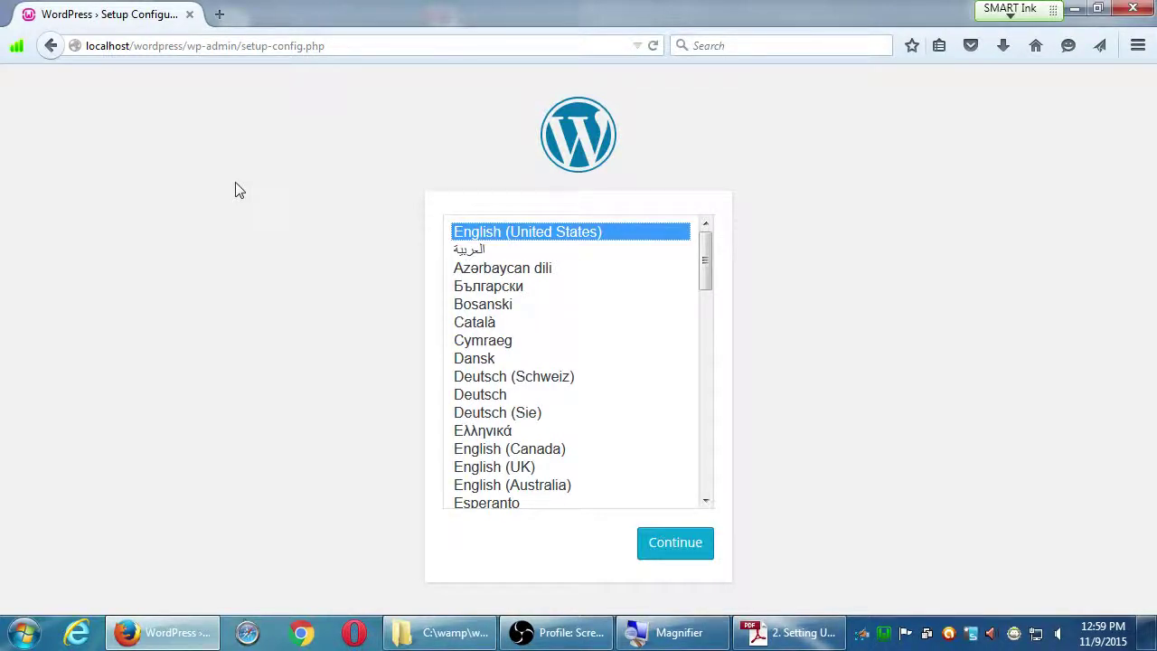
key("ctrl+l")
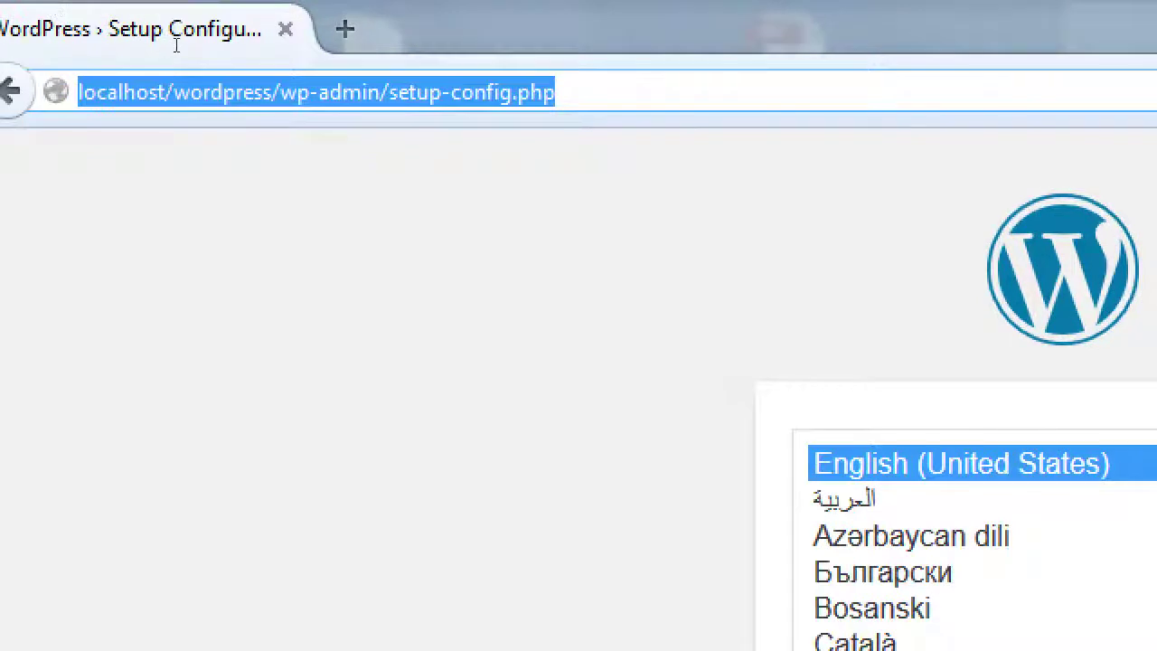
left_click(155, 47)
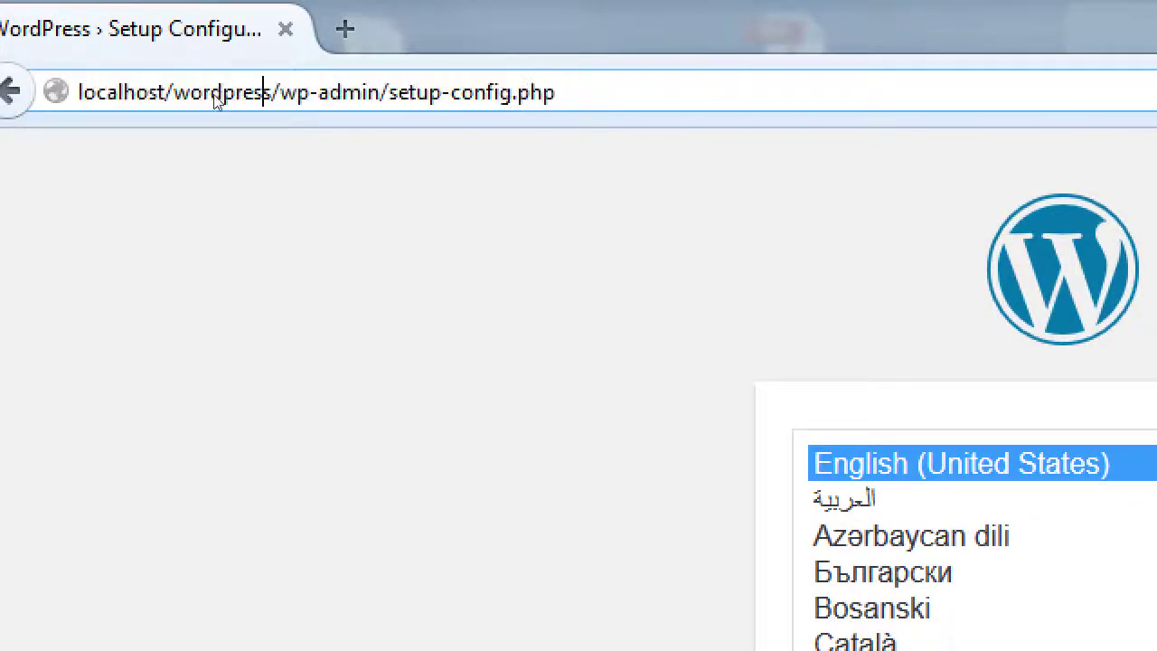
key("shift+End")
key("Delete")
type("z")
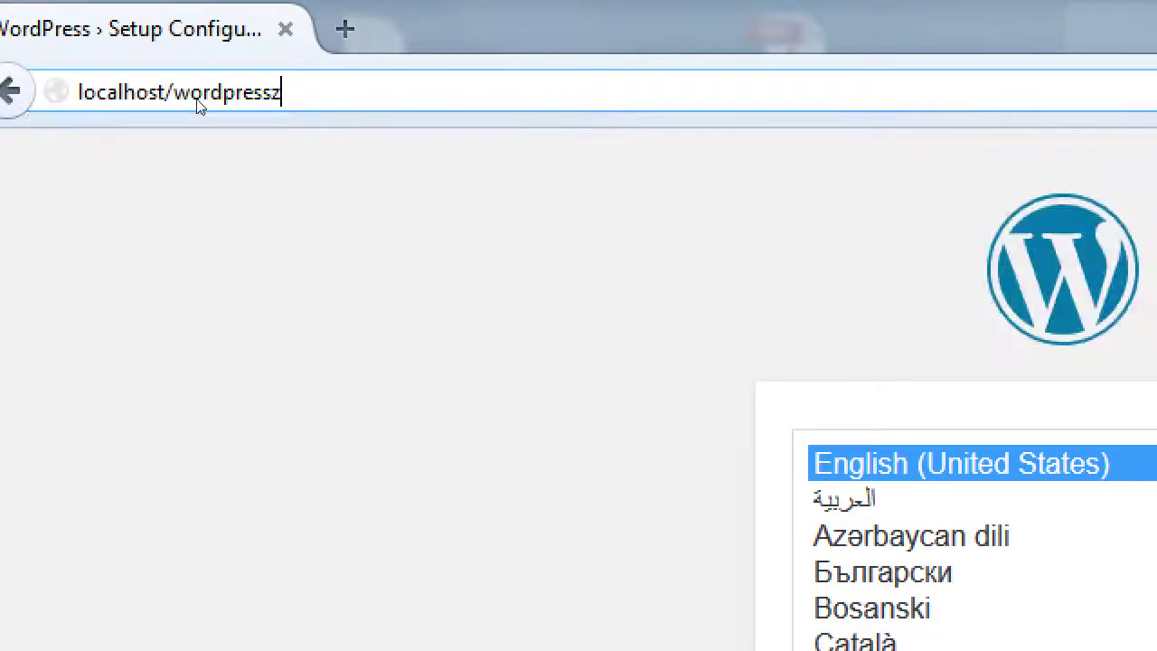
key("Return")
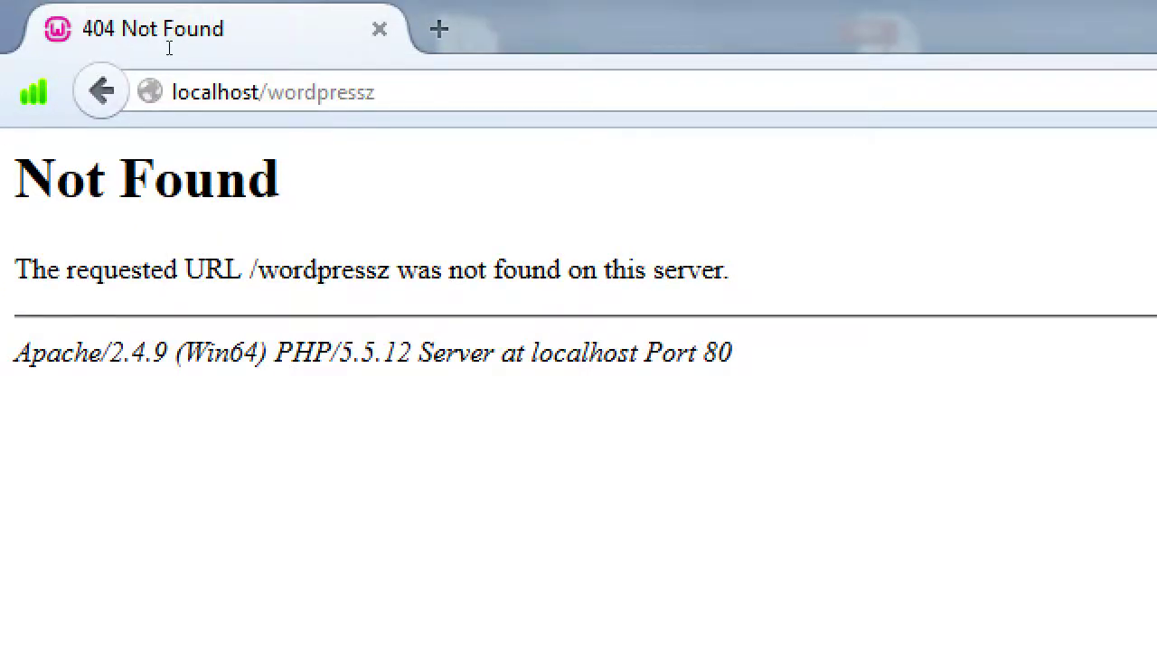
key("ctrl+l")
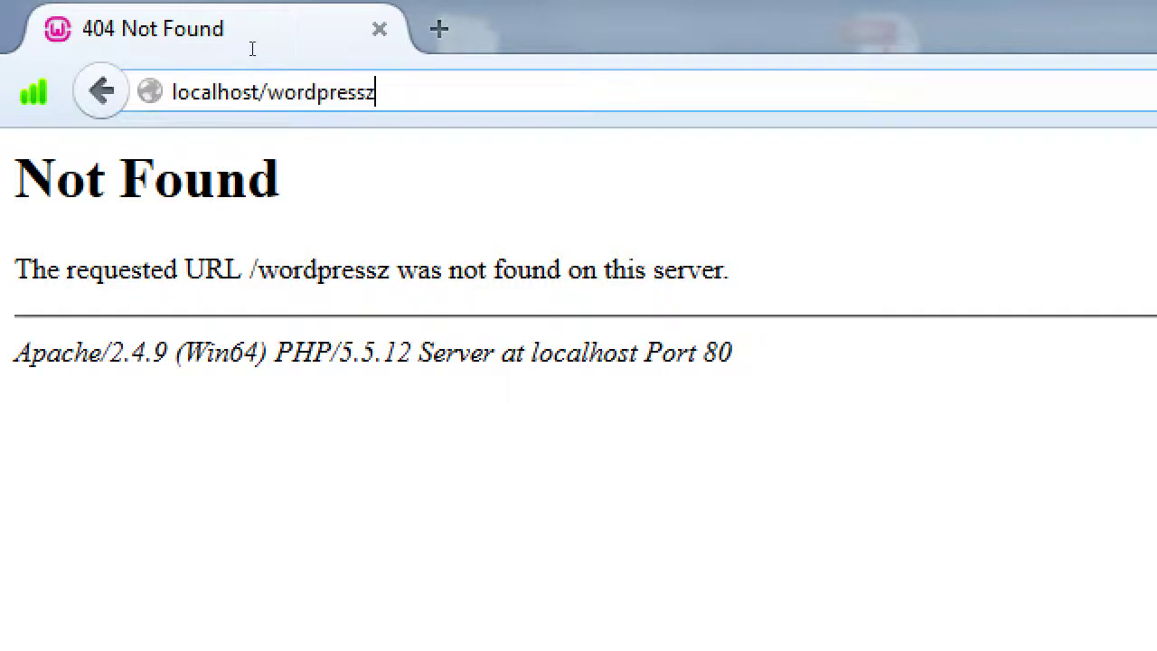
key("End")
key("BackSpace")
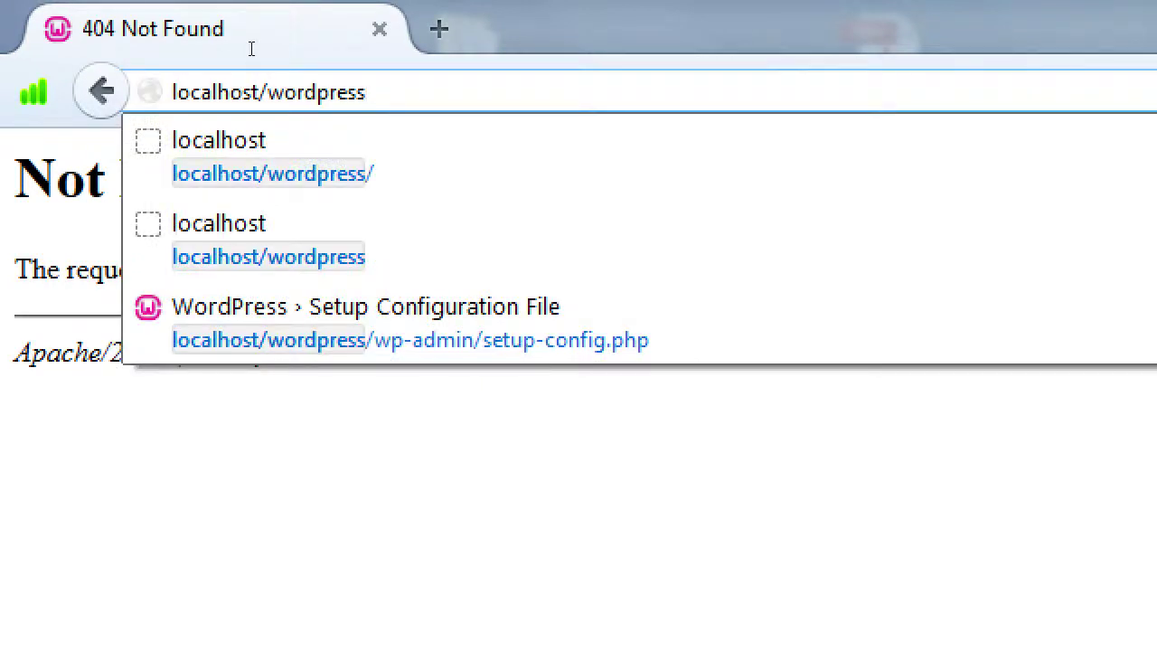
key("Return")
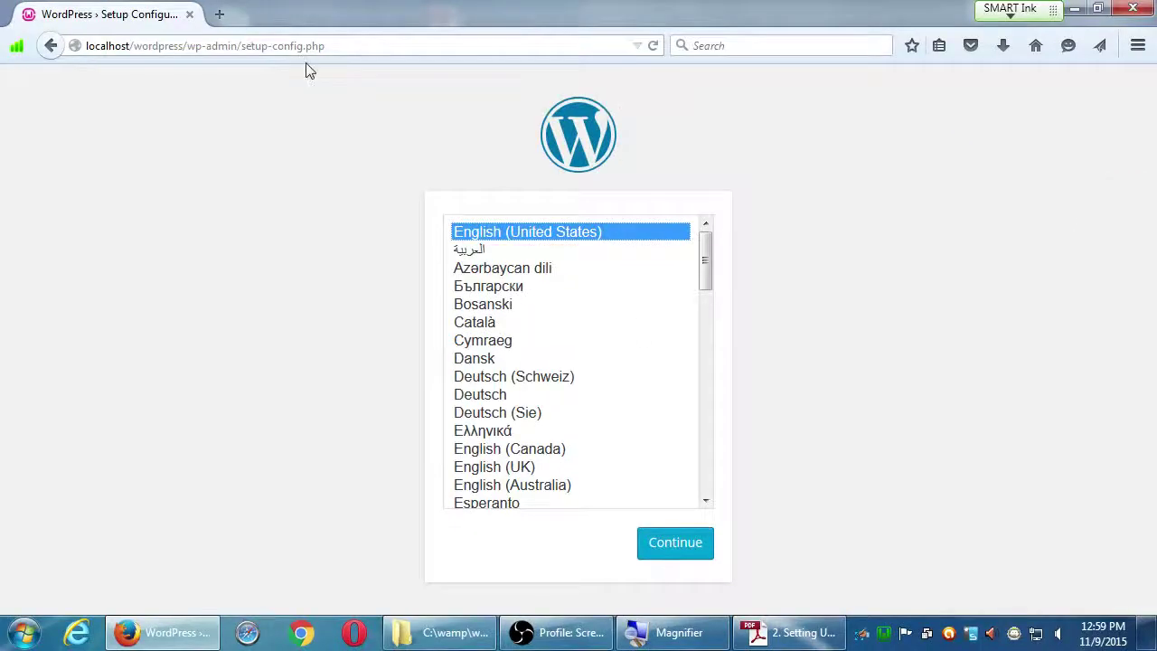
- Snap Firefox left and the guide right at 100% zoom showing section 3, keeping English (United States)
left_click_drag(596, 26, 1, 10)
left_click(786, 632)
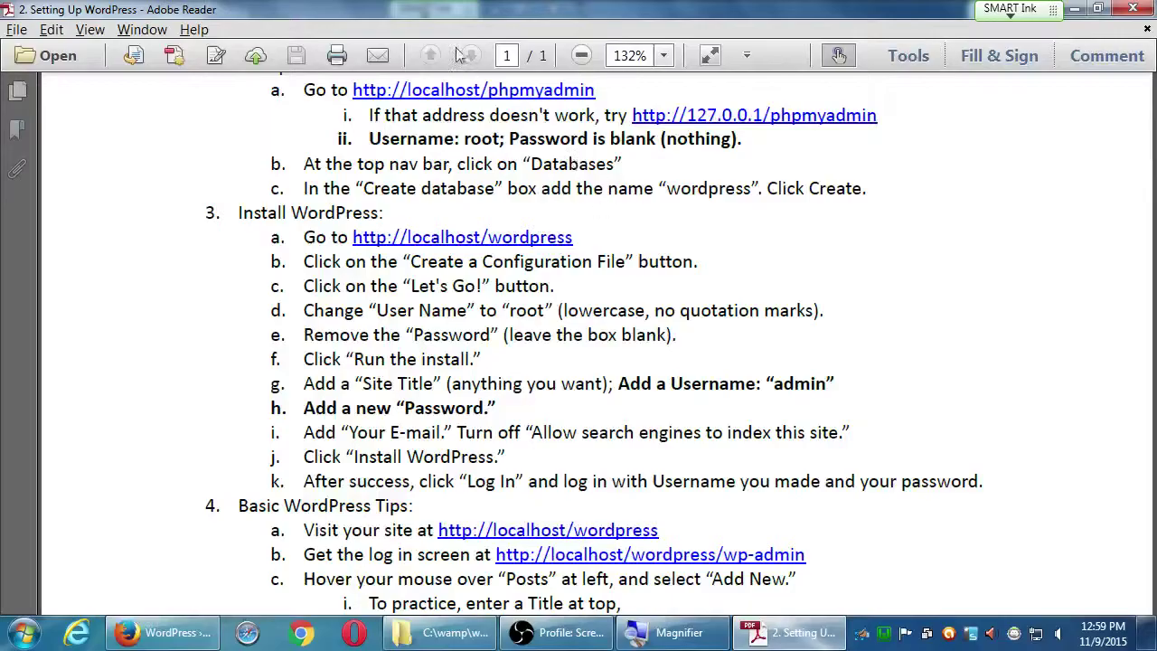
key("super+Right")
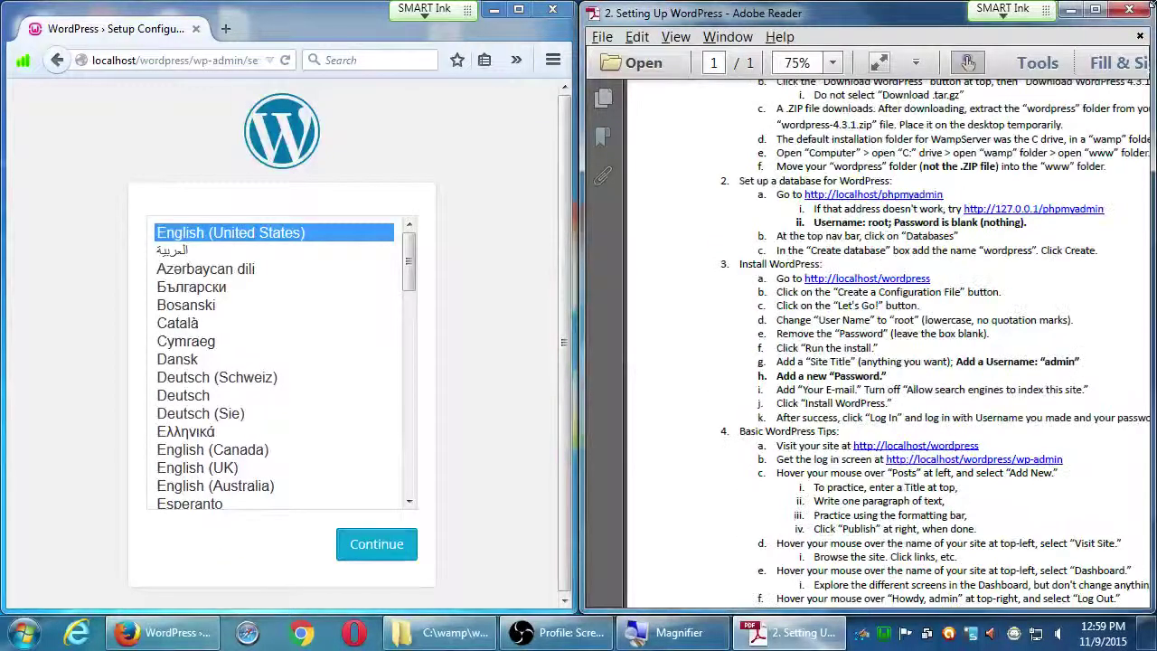
key("ctrl+equal")
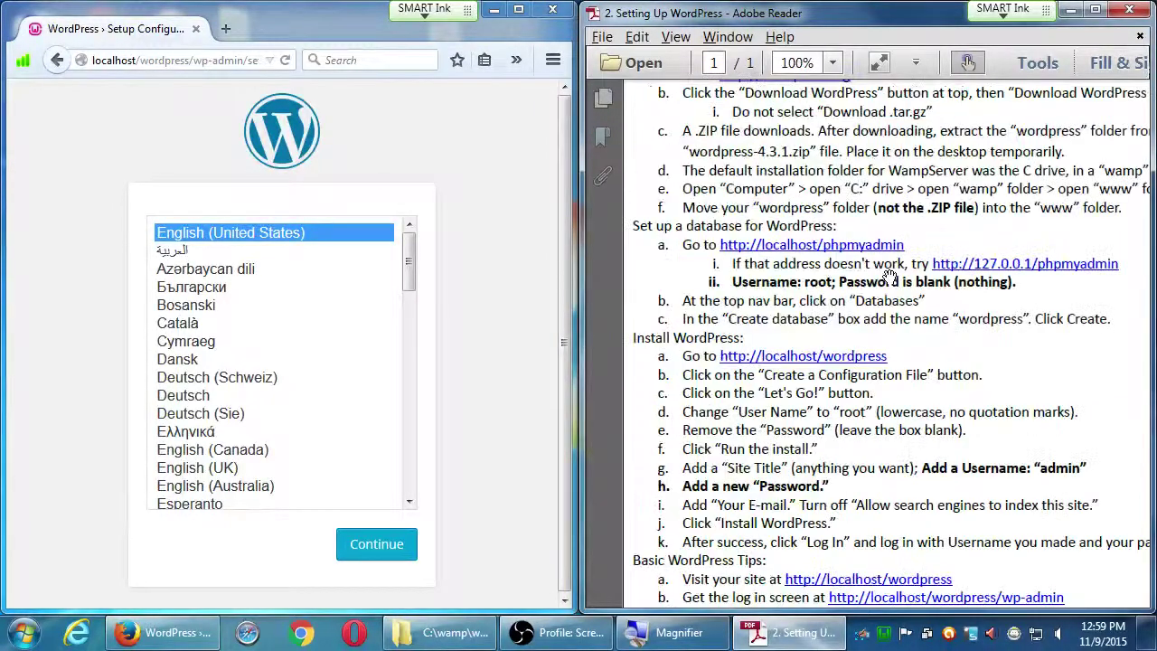
left_click_drag(890, 276, 950, 140)
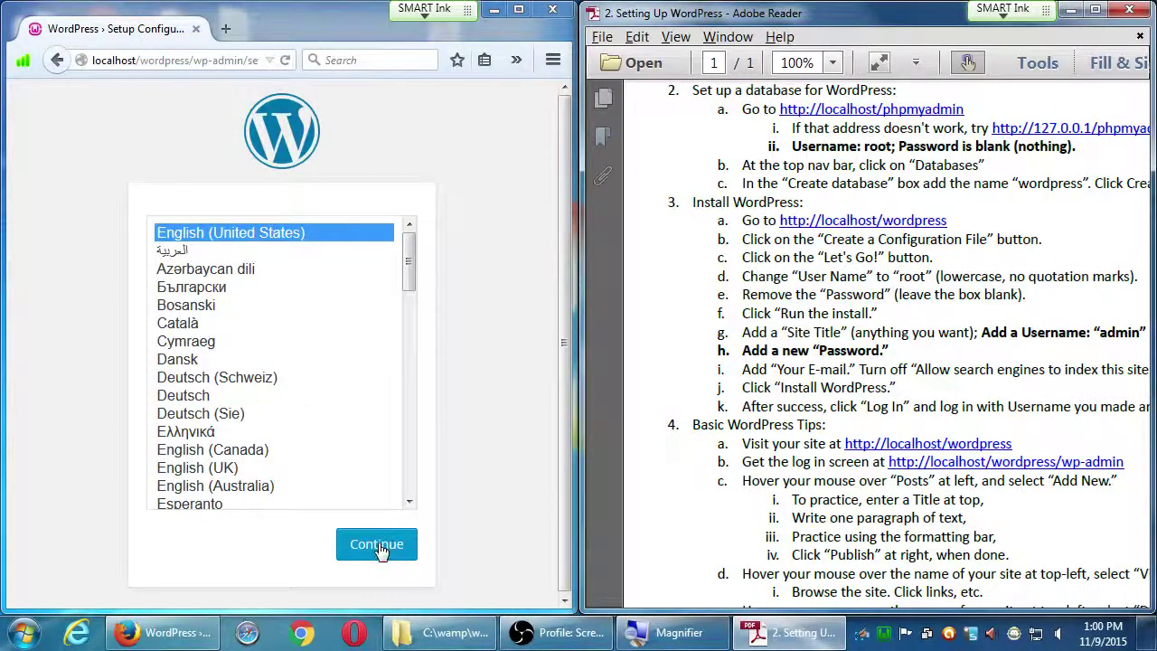
left_click(383, 542)
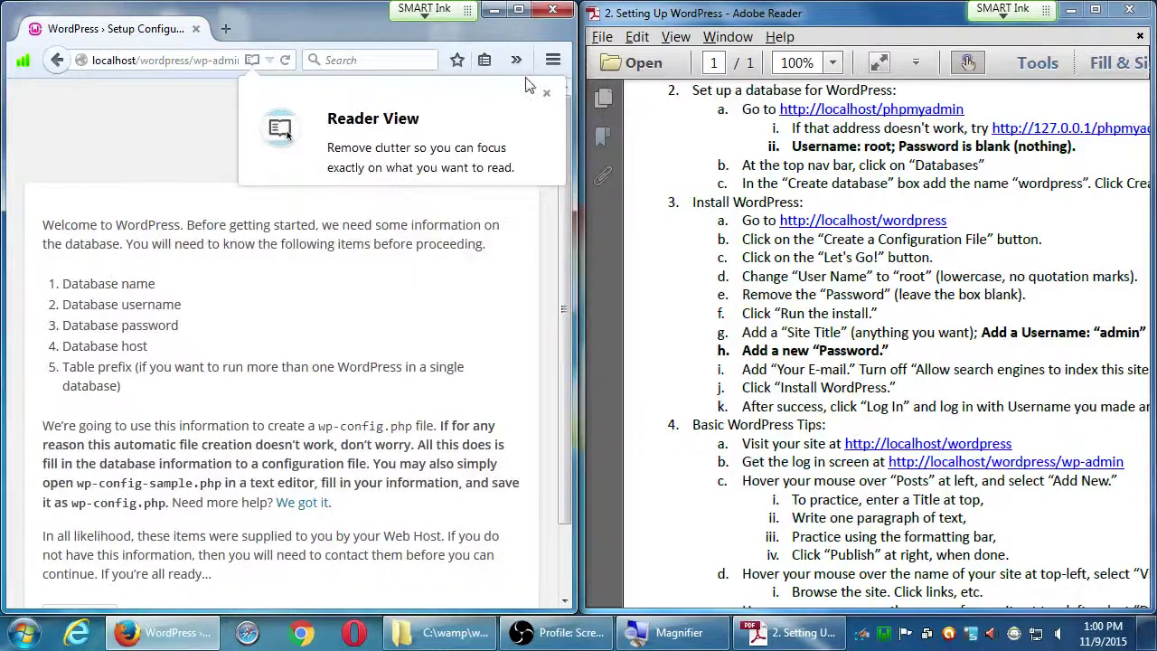
- Dismiss the Reader View tip and continue past the welcome page with Let's go!
left_click(546, 93)
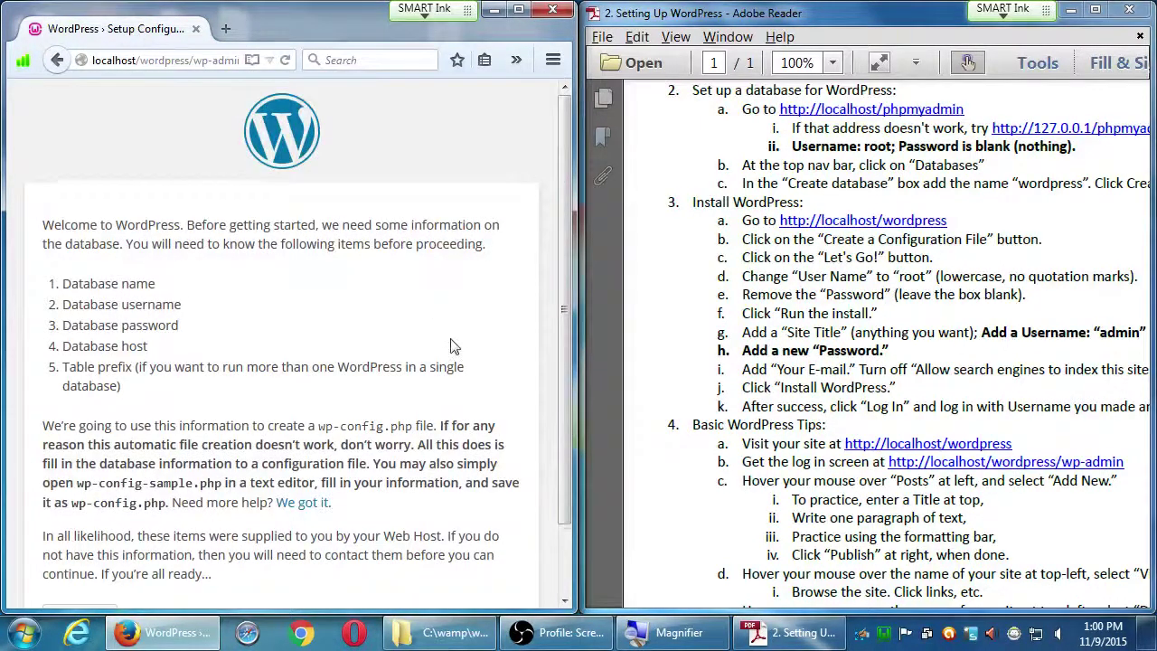
scroll(449, 342, "down", 2)
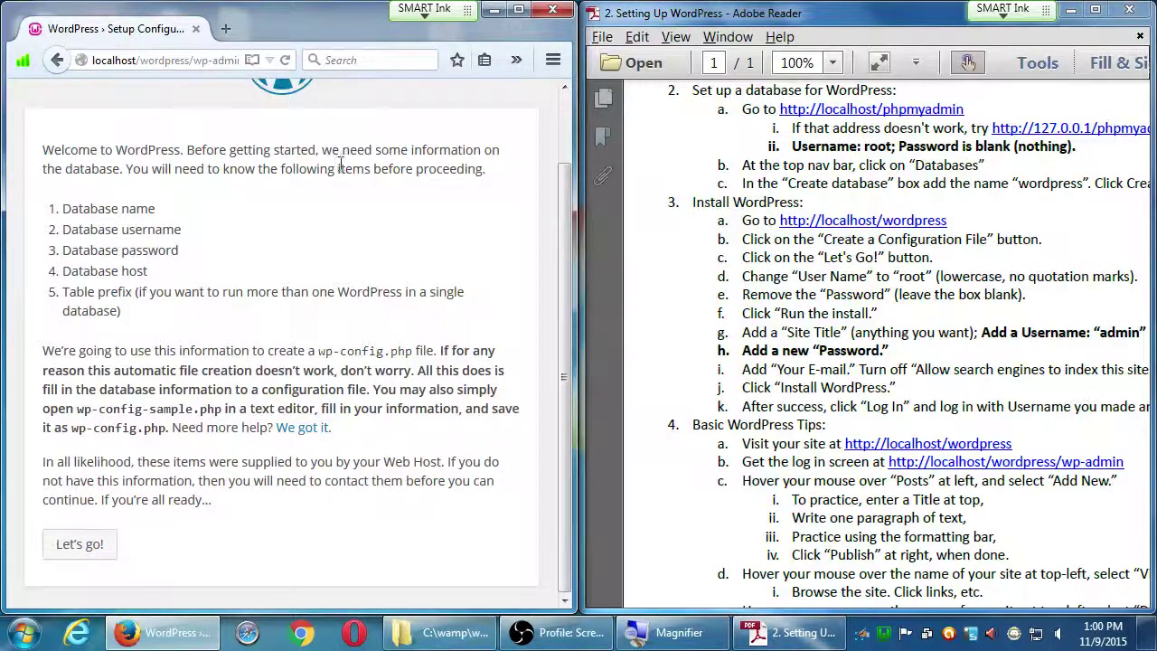
left_click(71, 550)
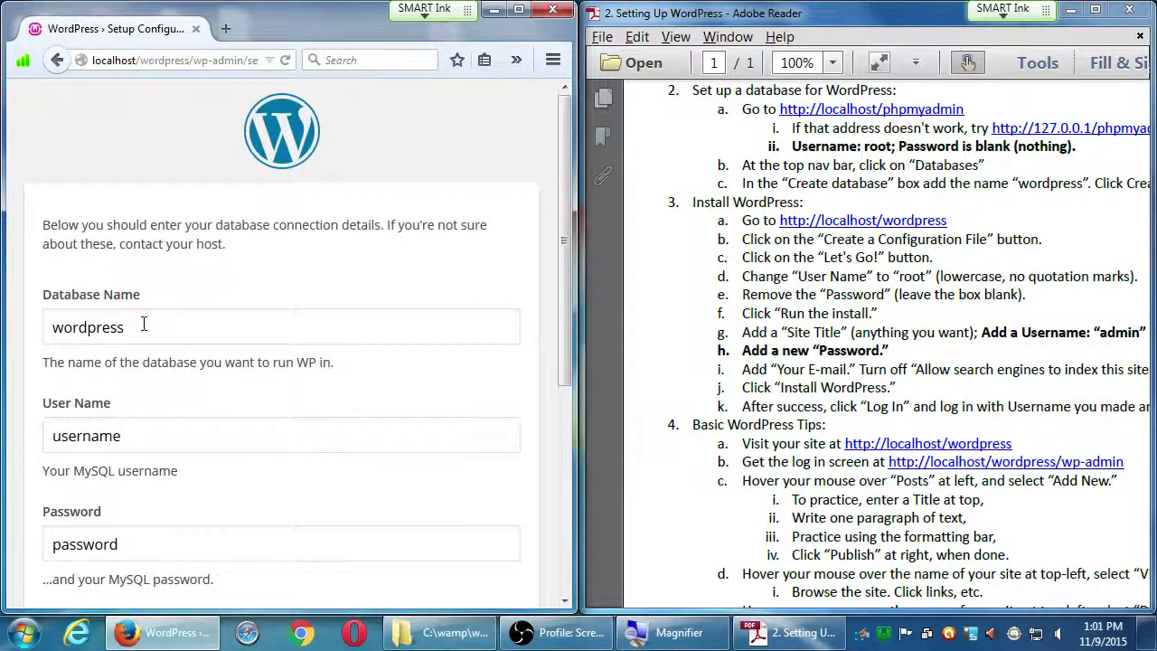
- Replace the placeholder user name with root and leave the database password blank
left_click_drag(775, 297, 750, 303)
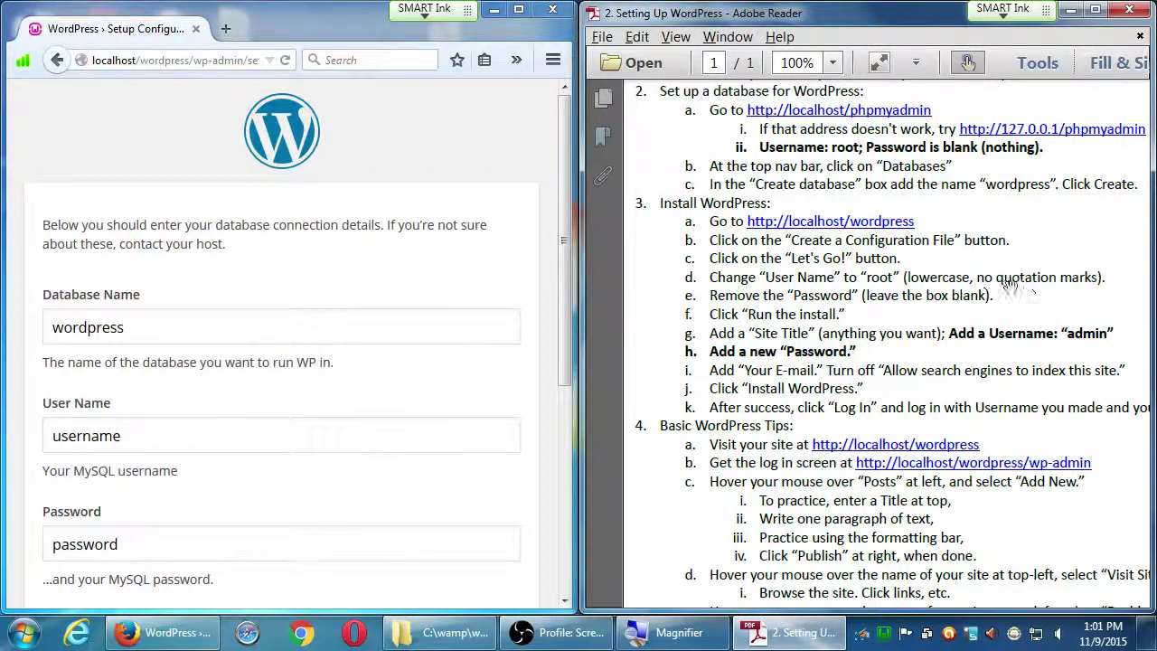
double_click(104, 435)
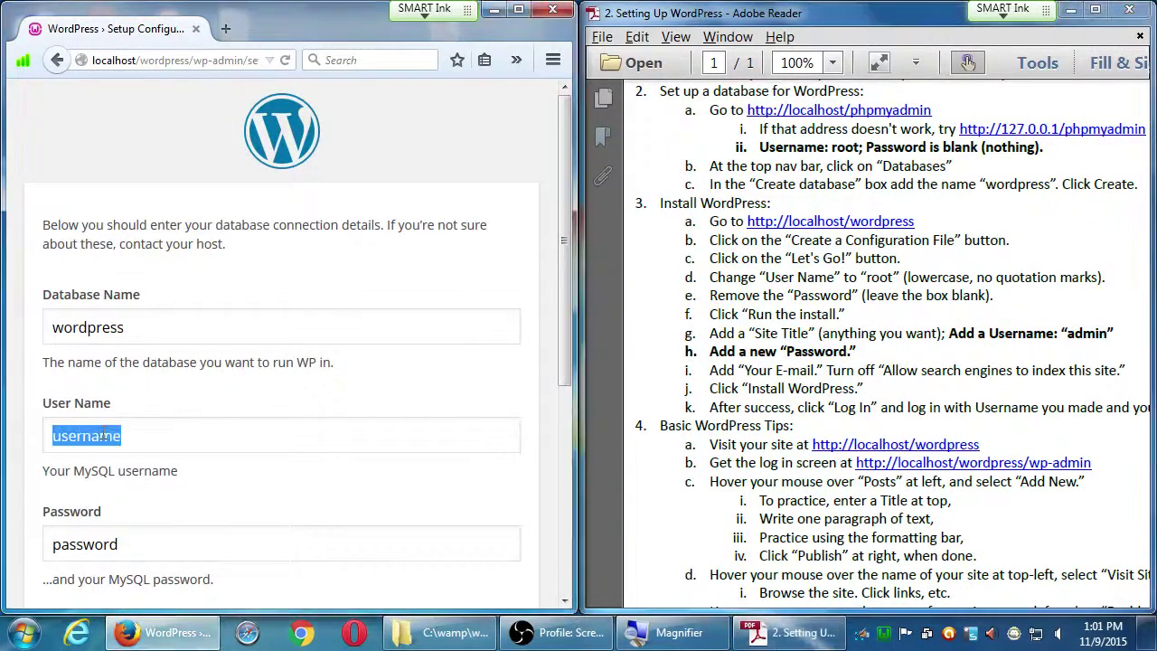
type("root")
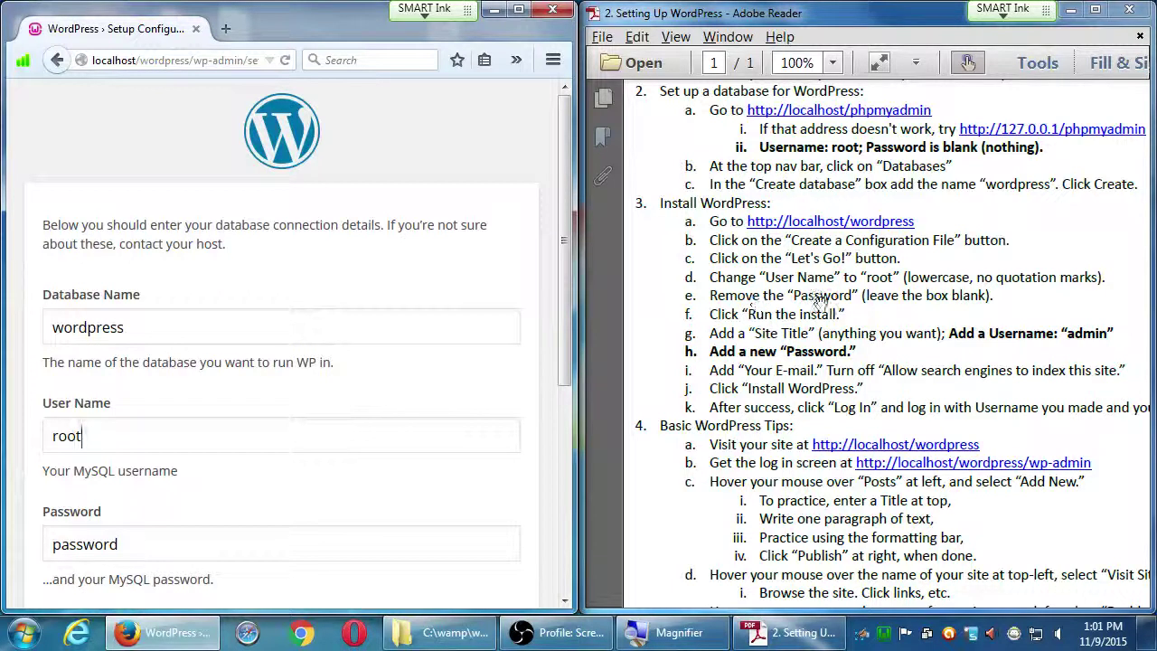
double_click(95, 545)
key("BackSpace")
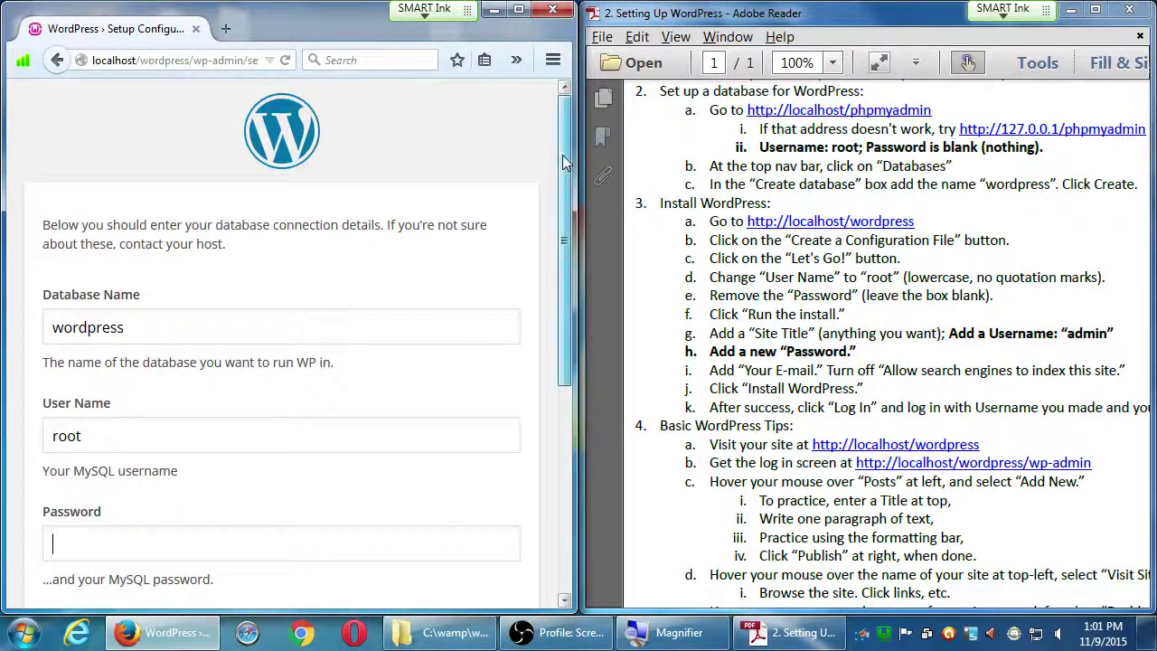
- Check the database name wordpress and user root, then submit the connection details
left_click_drag(562, 161, 563, 250)
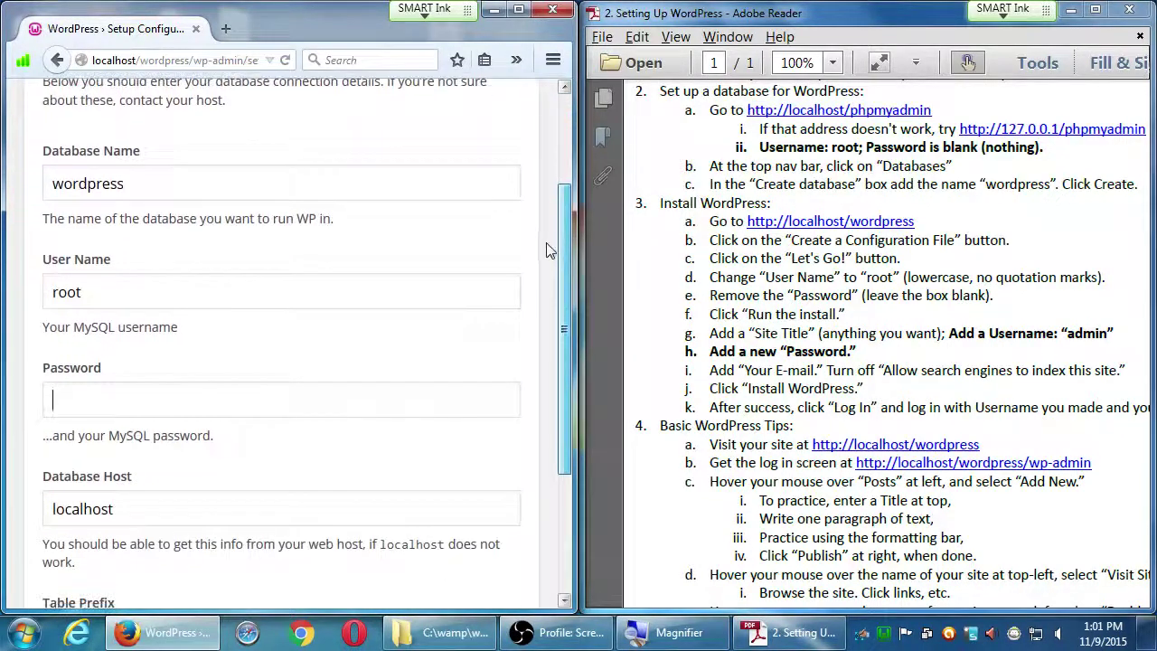
double_click(69, 182)
double_click(66, 292)
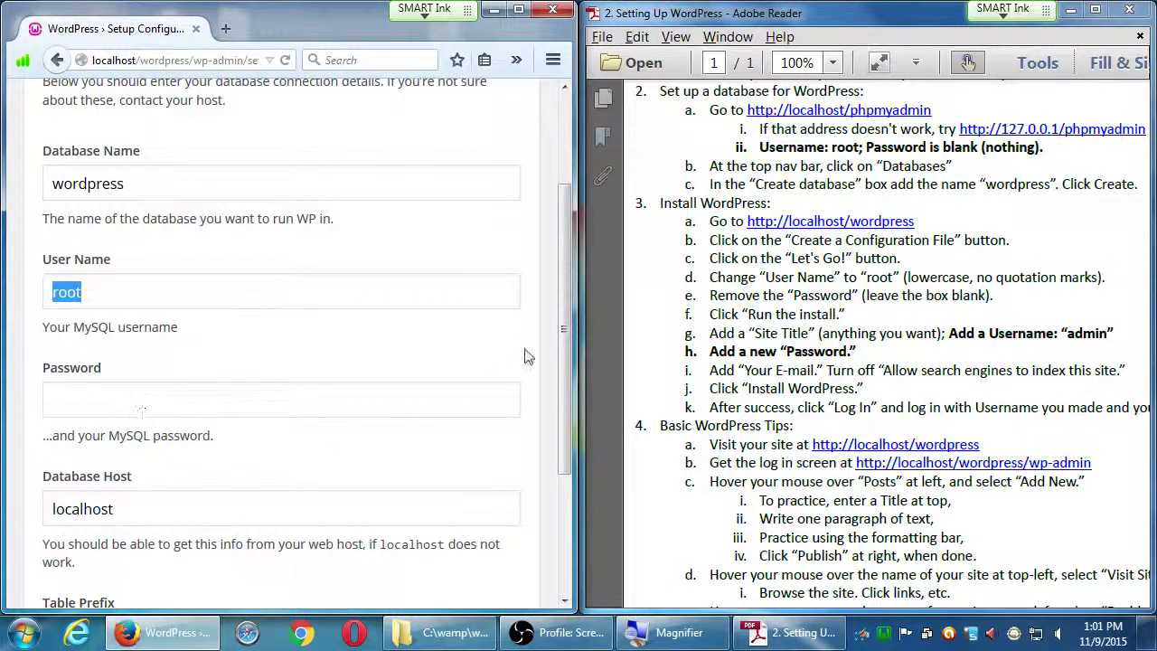
left_click(542, 334)
left_click_drag(559, 316, 558, 370)
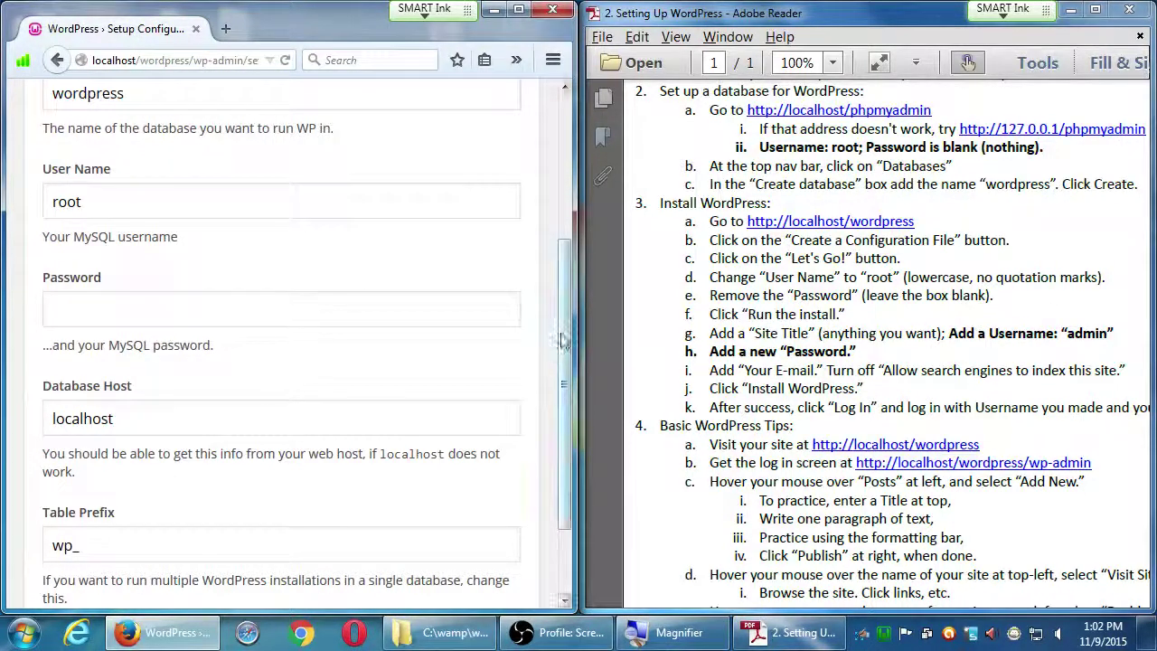
scroll(560, 361, "down", 2)
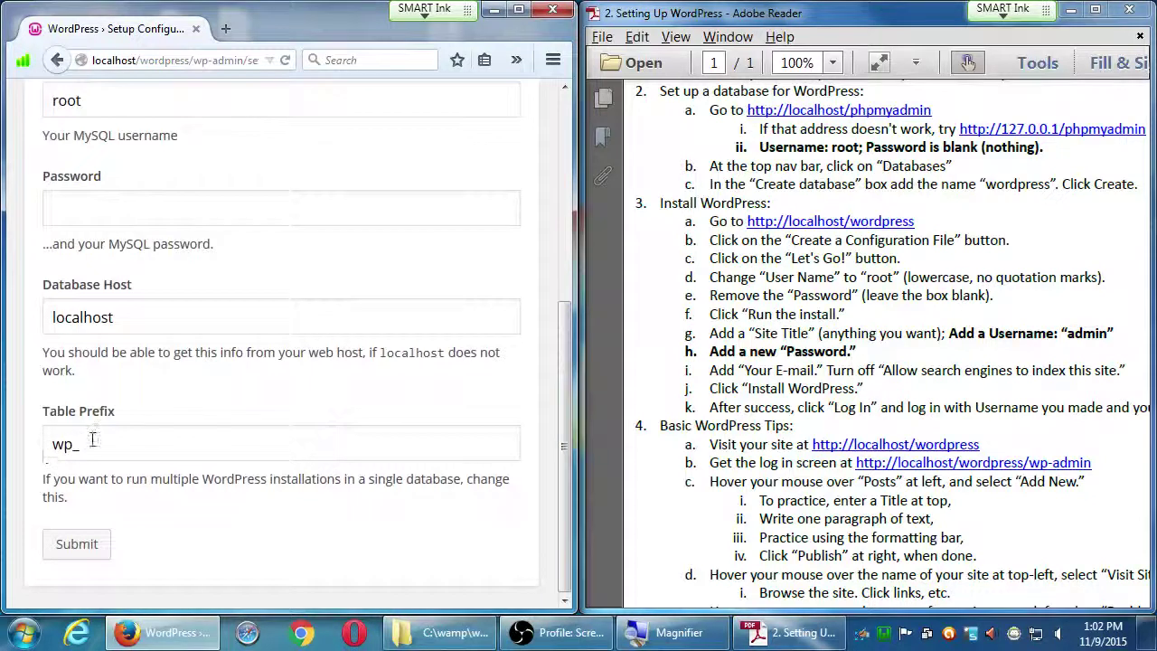
scroll(202, 383, "up", 5)
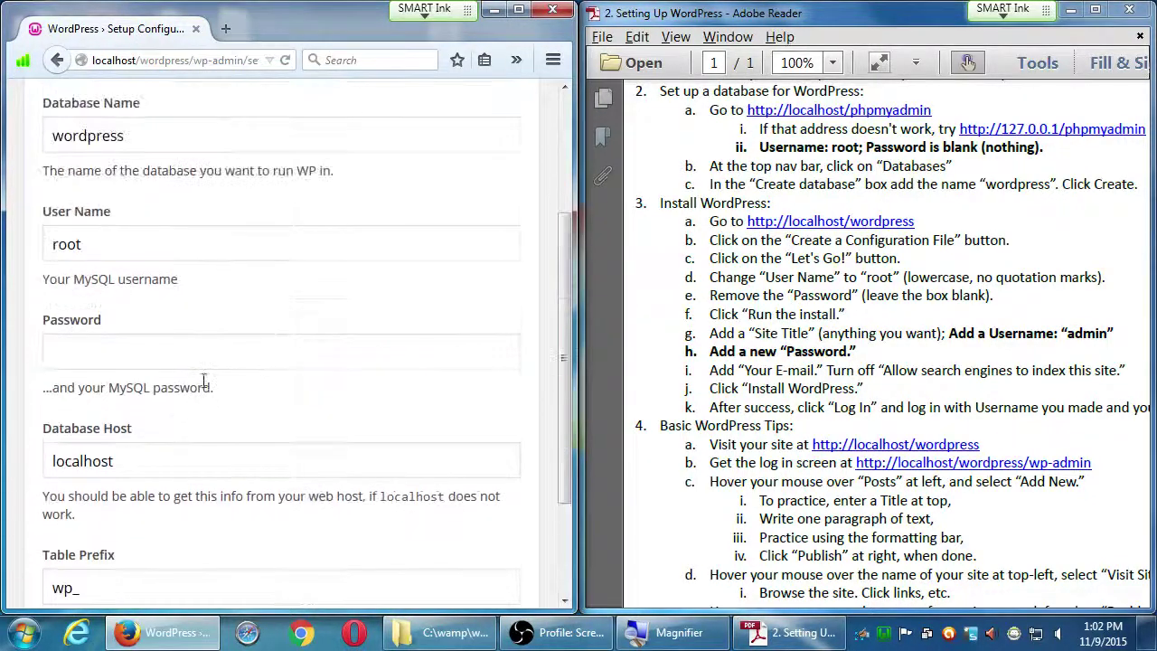
scroll(203, 383, "down", 3)
scroll(204, 376, "down", 2)
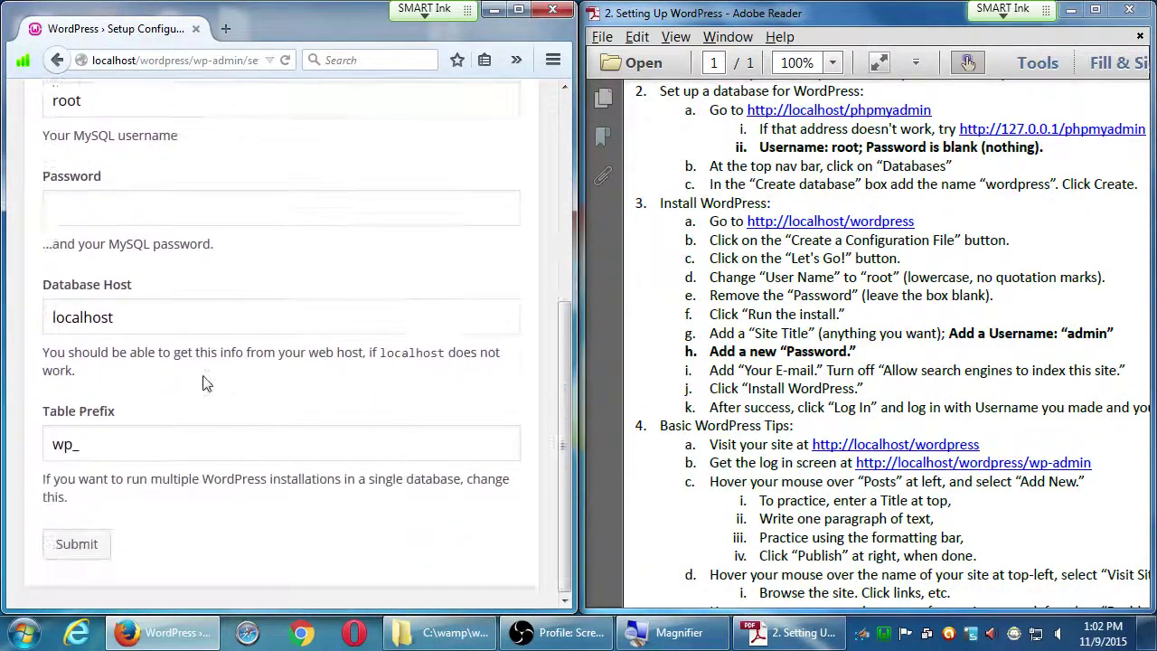
scroll(204, 376, "up", 1)
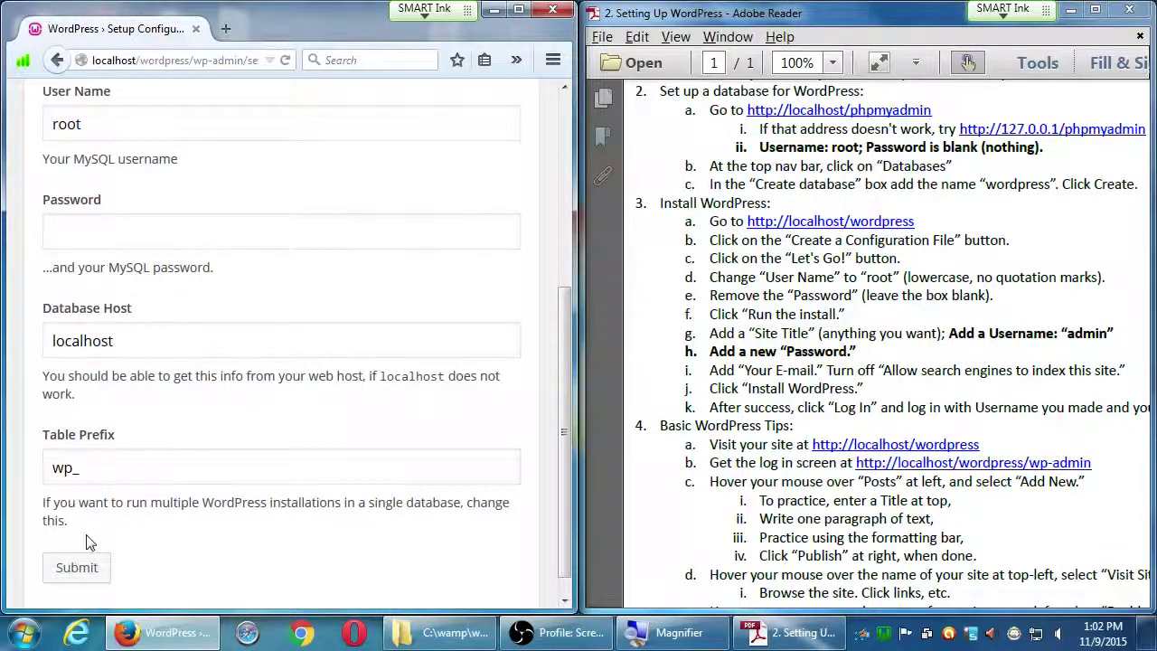
left_click(86, 567)
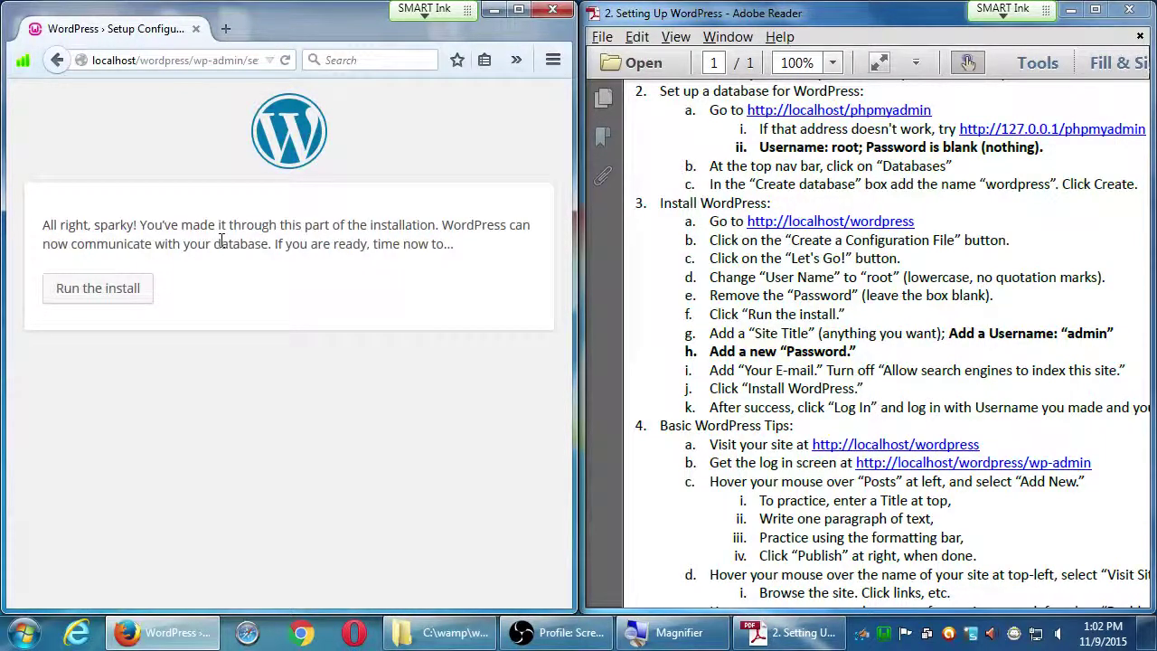
- Launch the installation from the 'All right, sparky!' page with Run the install
left_click(130, 296)
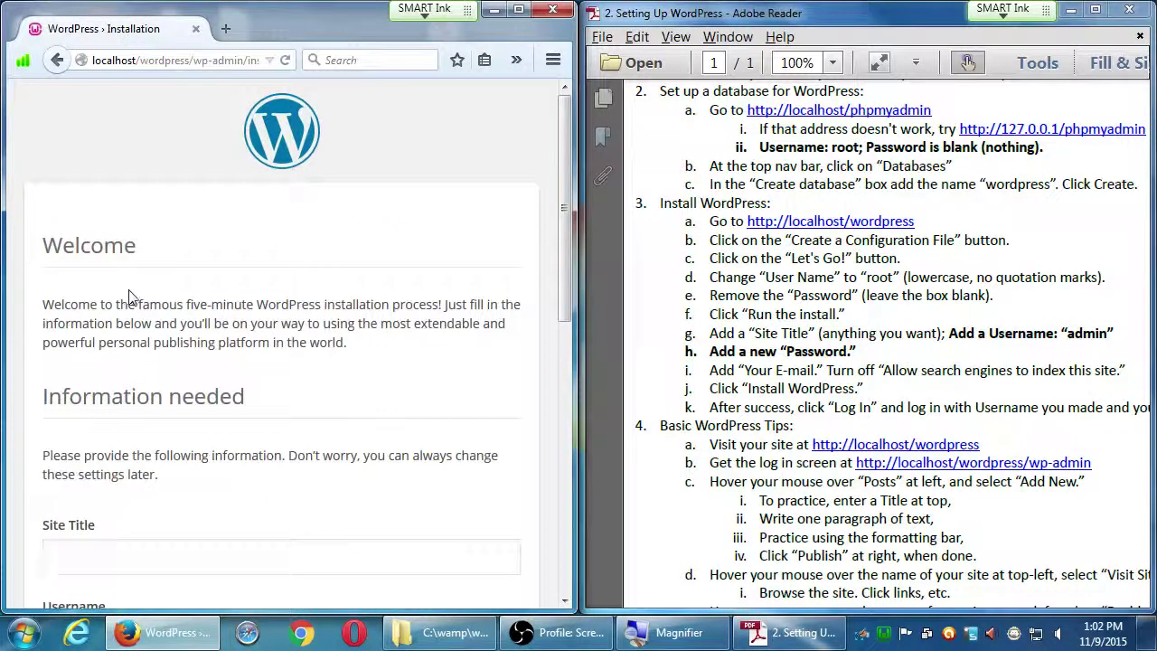
- Enter site title 'Victor's Bakery', username admin and the password twice
left_click_drag(567, 181, 542, 316)
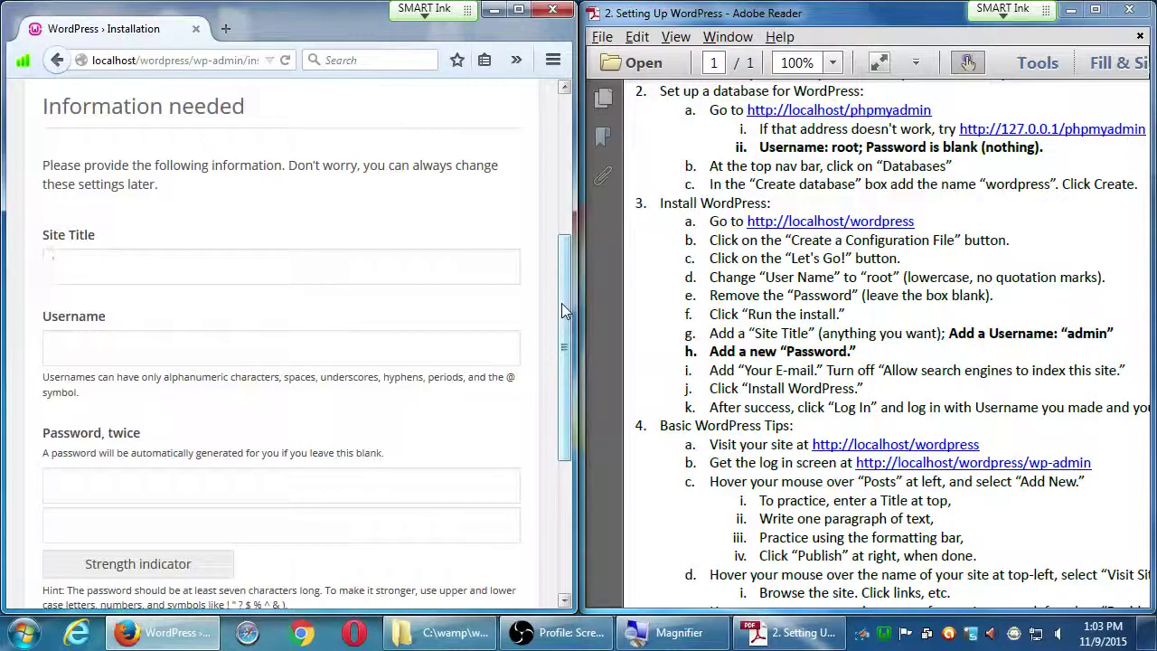
type("Vict")
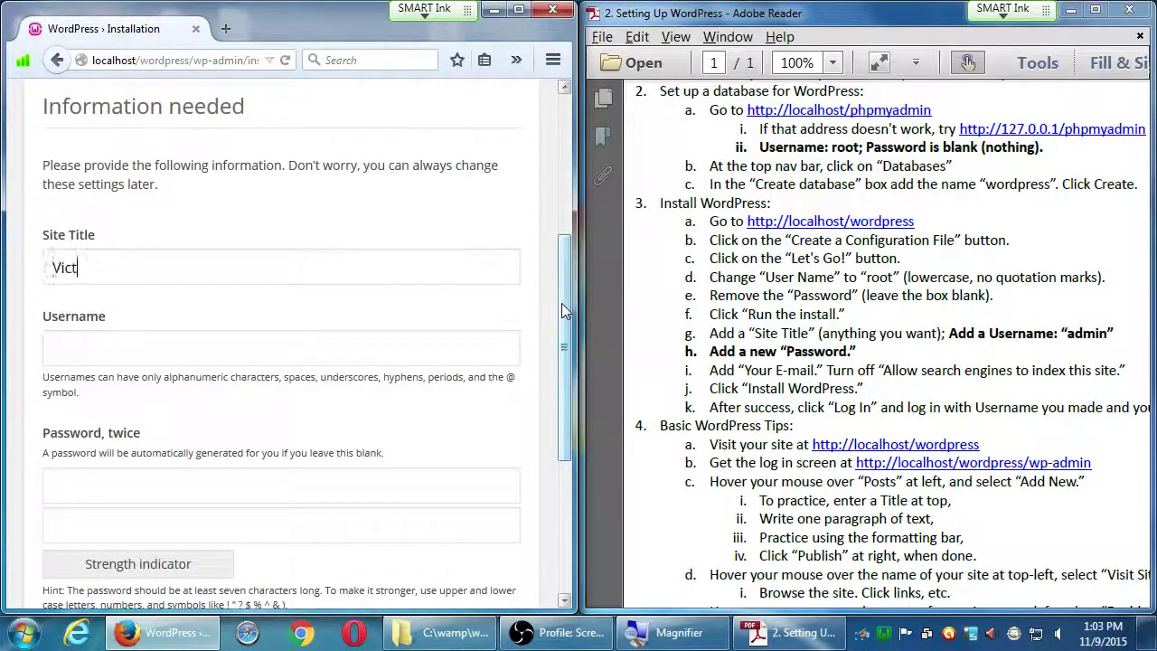
type("or's Bakery")
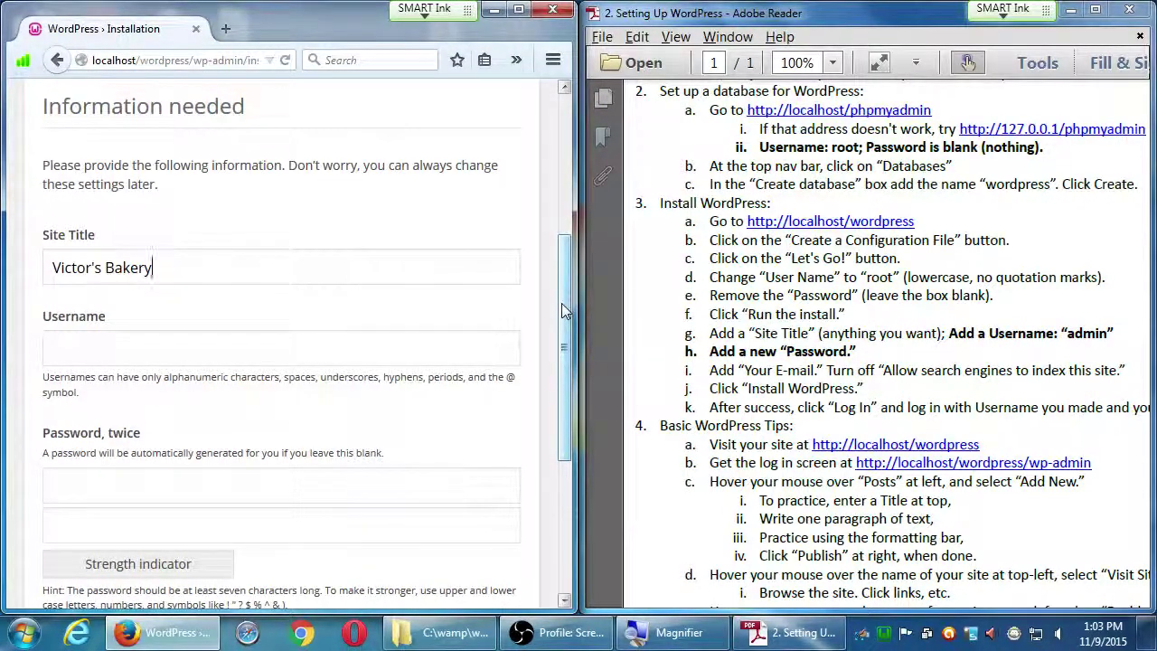
key("Tab")
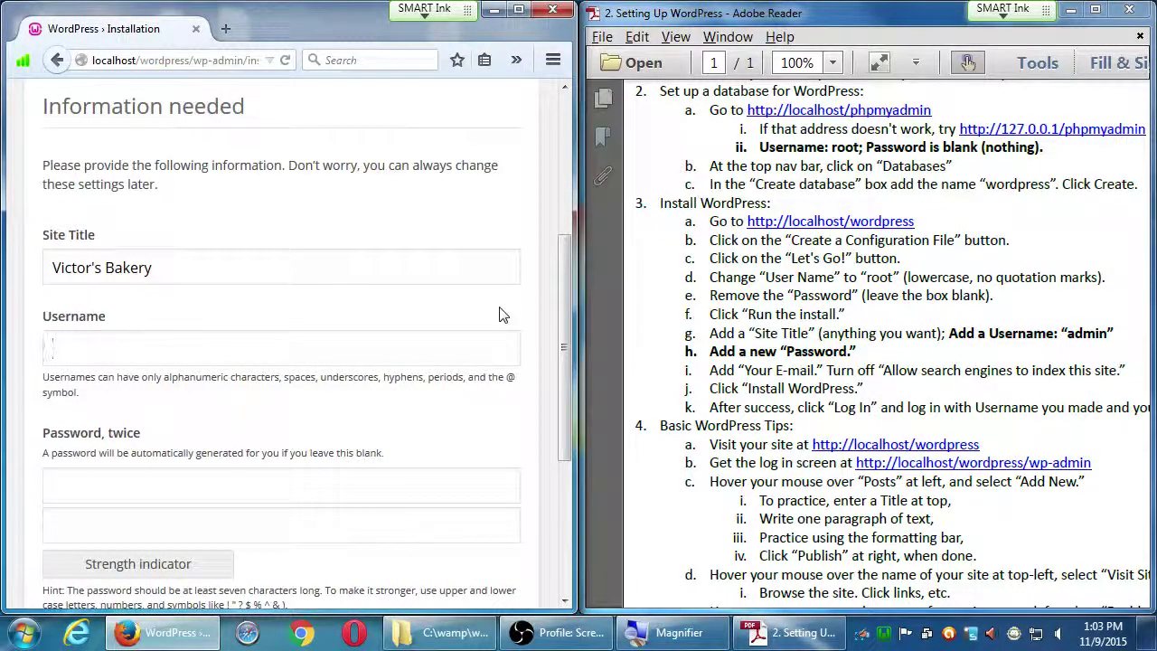
type("admin")
key("Tab")
type("••••••••")
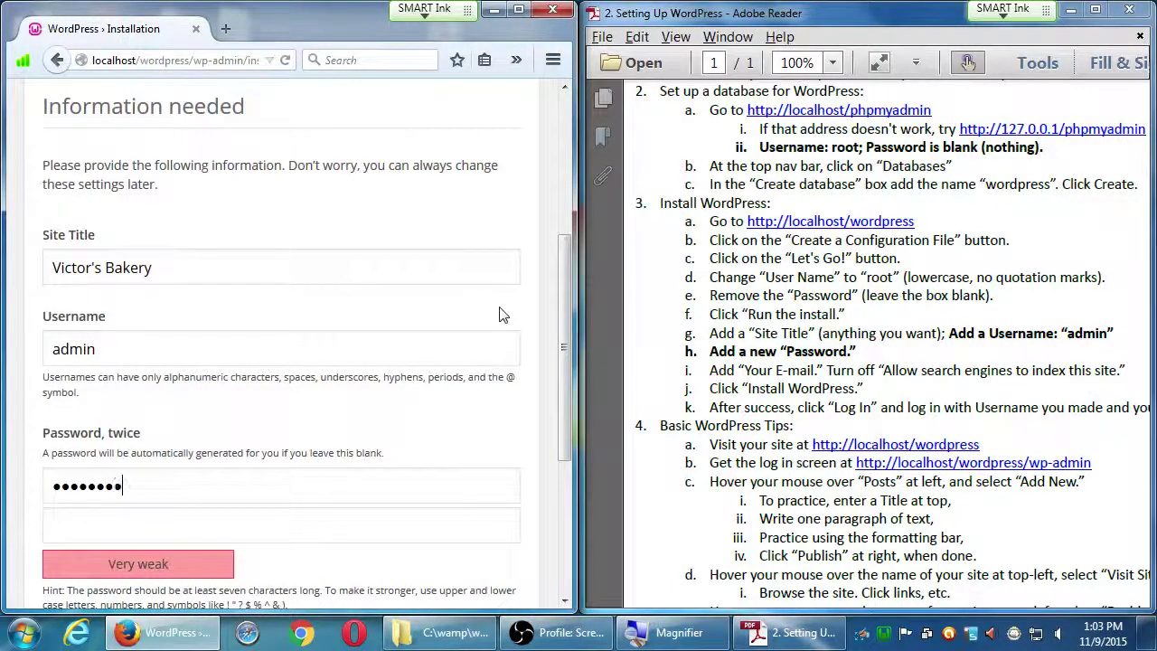
key("Tab")
type("••••••••")
- Enter the admin e-mail address, turn off search-engine indexing, and install WordPress
scroll(548, 343, "down", 3)
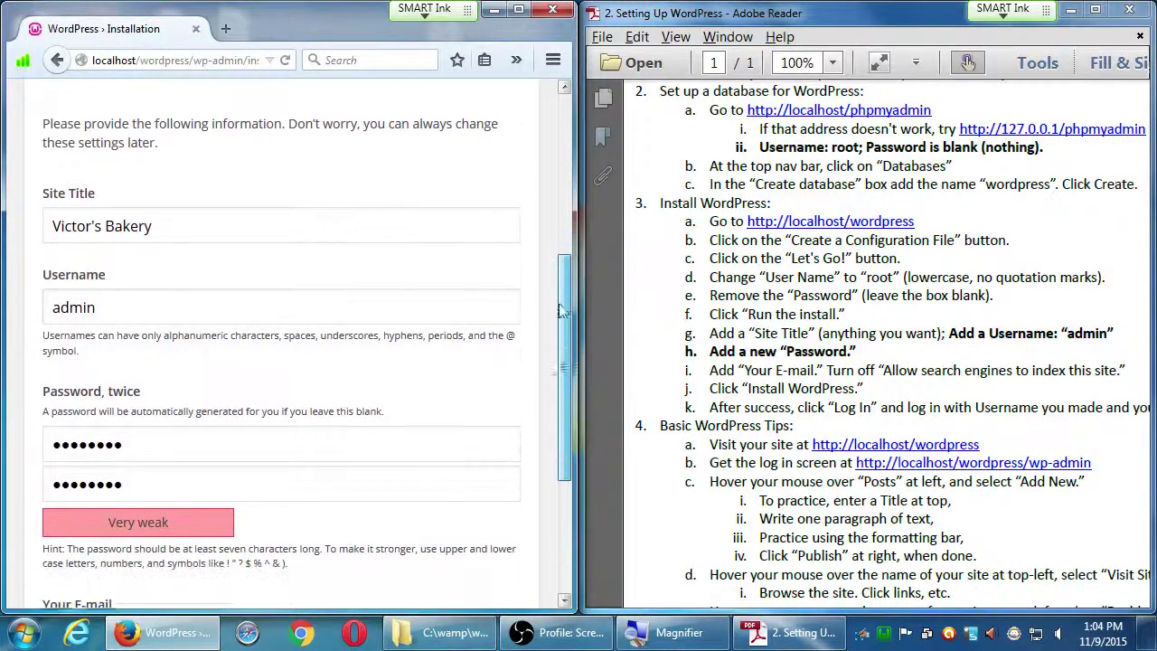
scroll(542, 361, "down", 2)
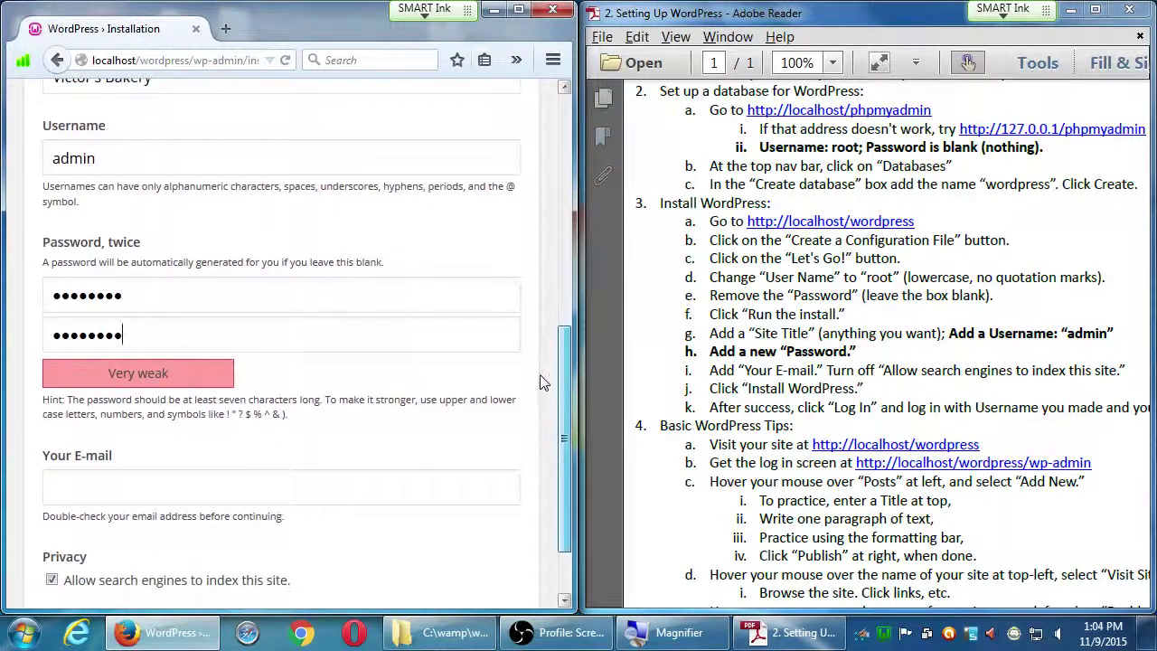
left_click(318, 486)
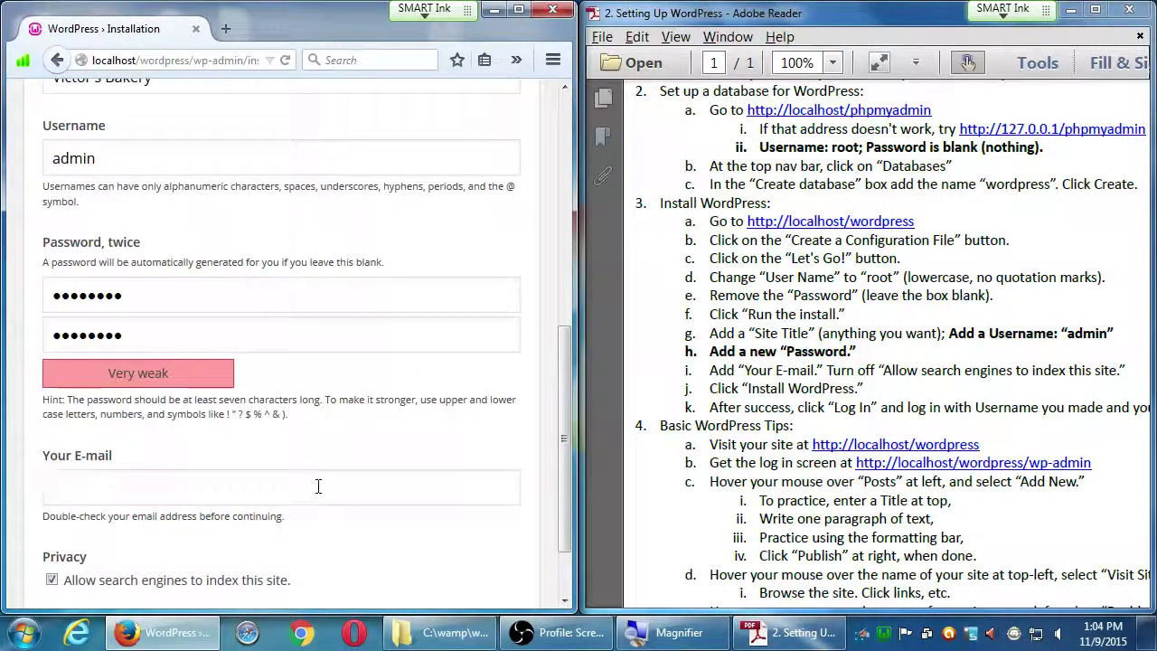
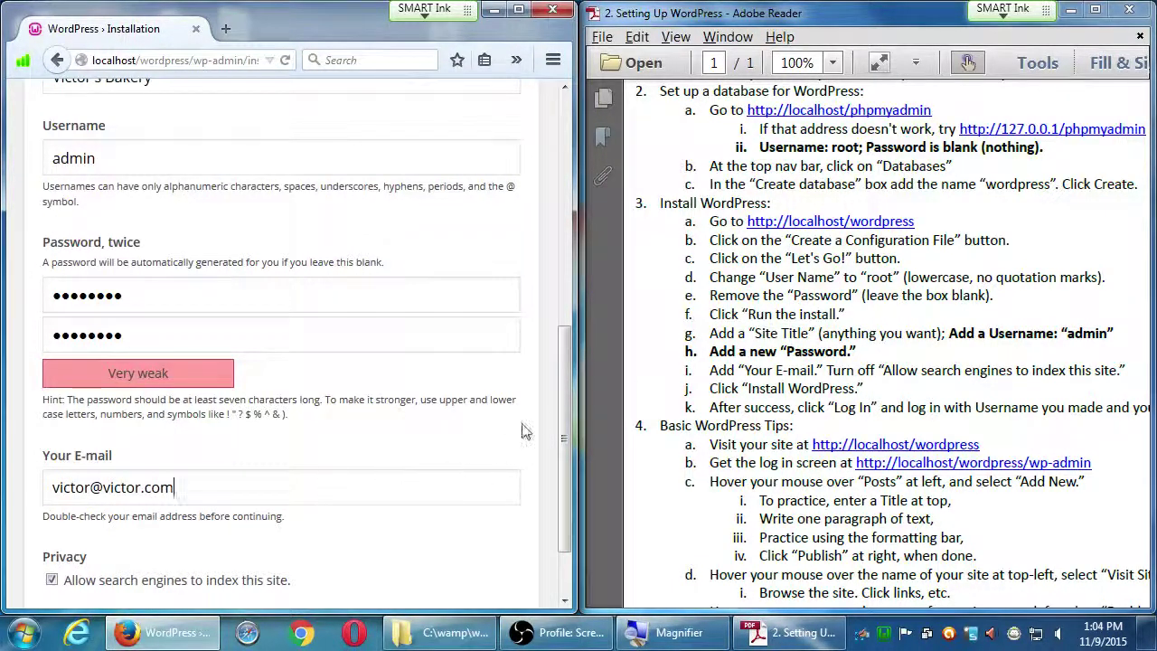
left_click_drag(561, 418, 561, 454)
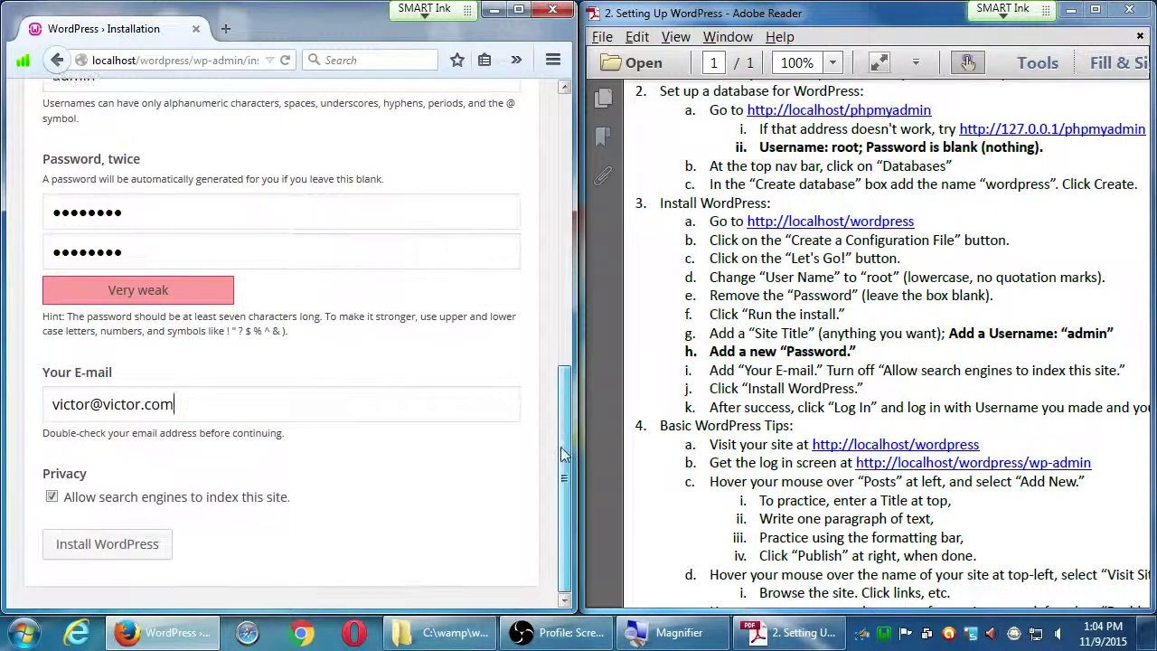
left_click(50, 498)
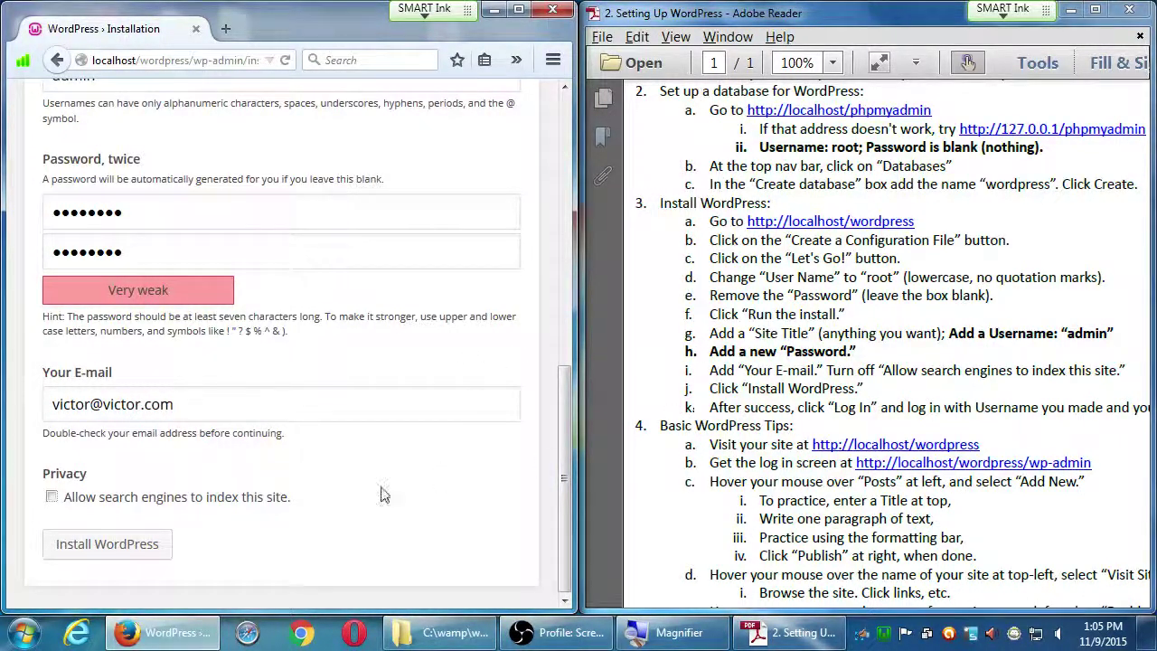
left_click(131, 547)
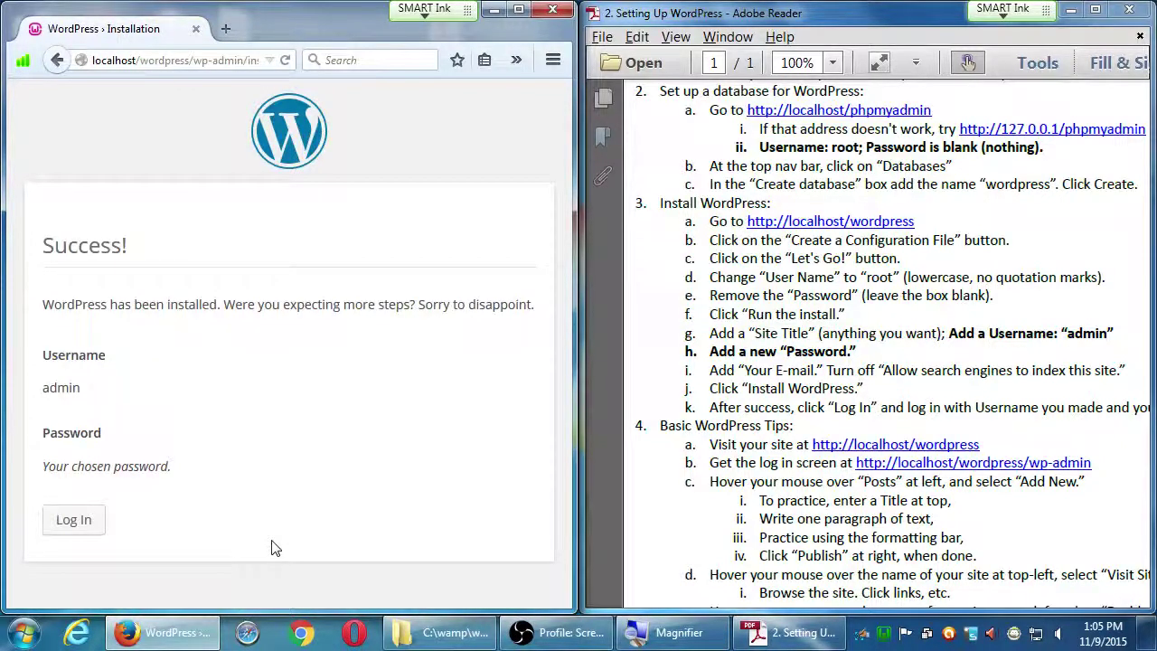
- Go from the Success! page to the Victor's Bakery log-in page
left_click(86, 524)
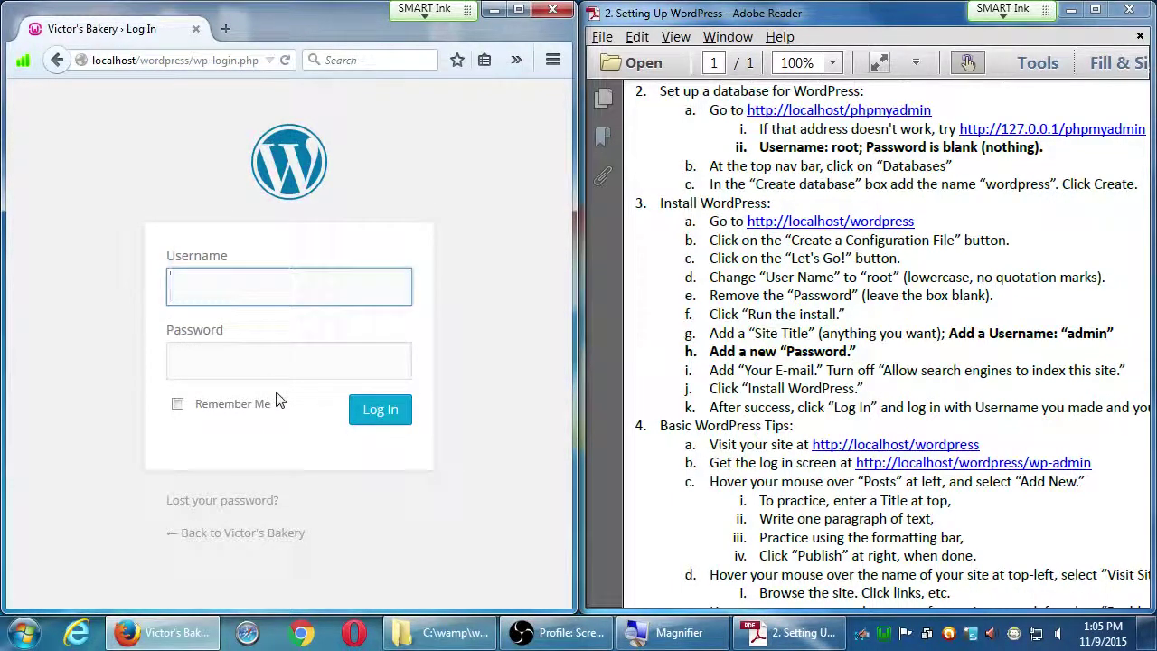
- Log in as admin, decline saving the password, and maximize the Firefox window
type("admin")
key("Tab")
type("******")
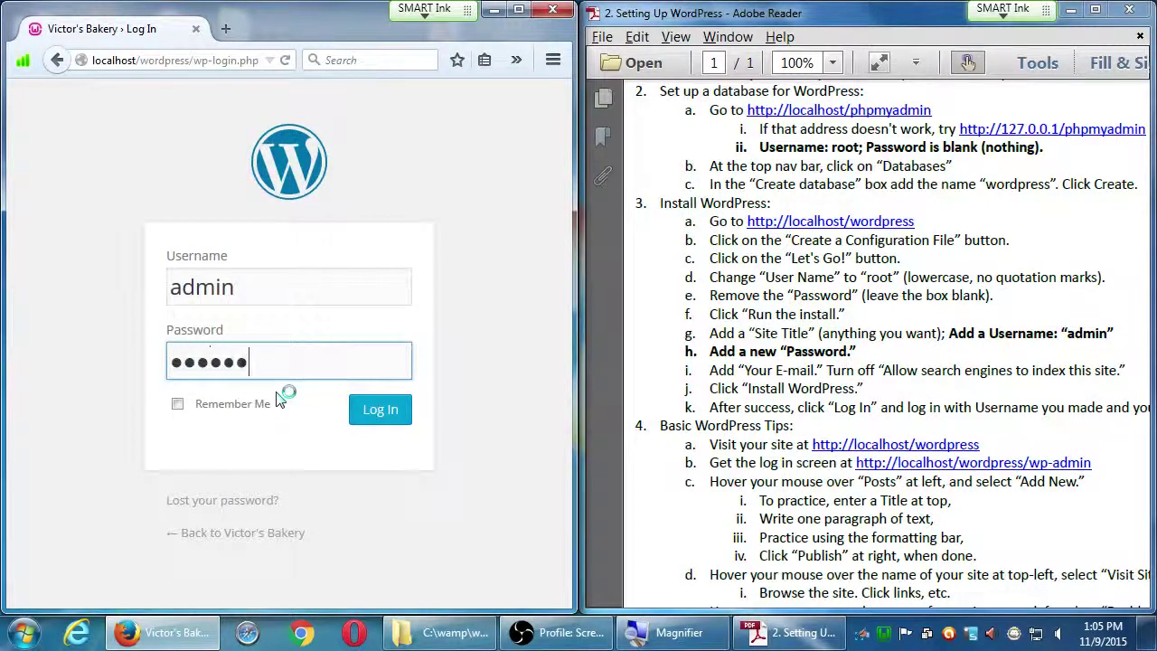
type("**")
left_click(377, 418)
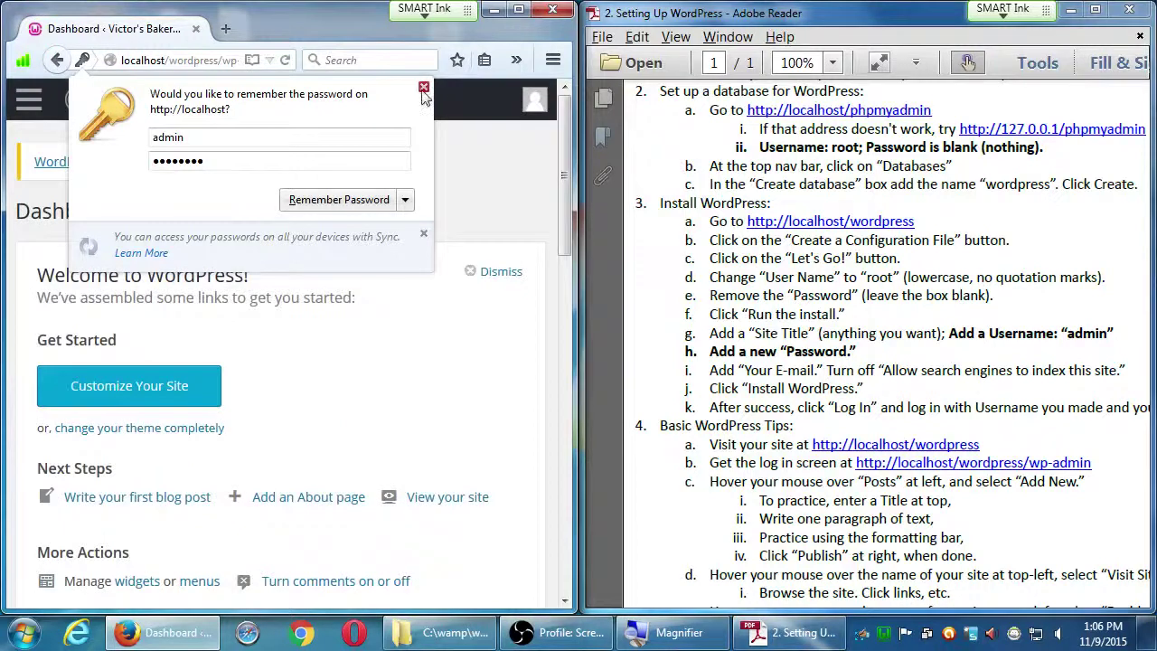
left_click(423, 87)
left_click(518, 9)
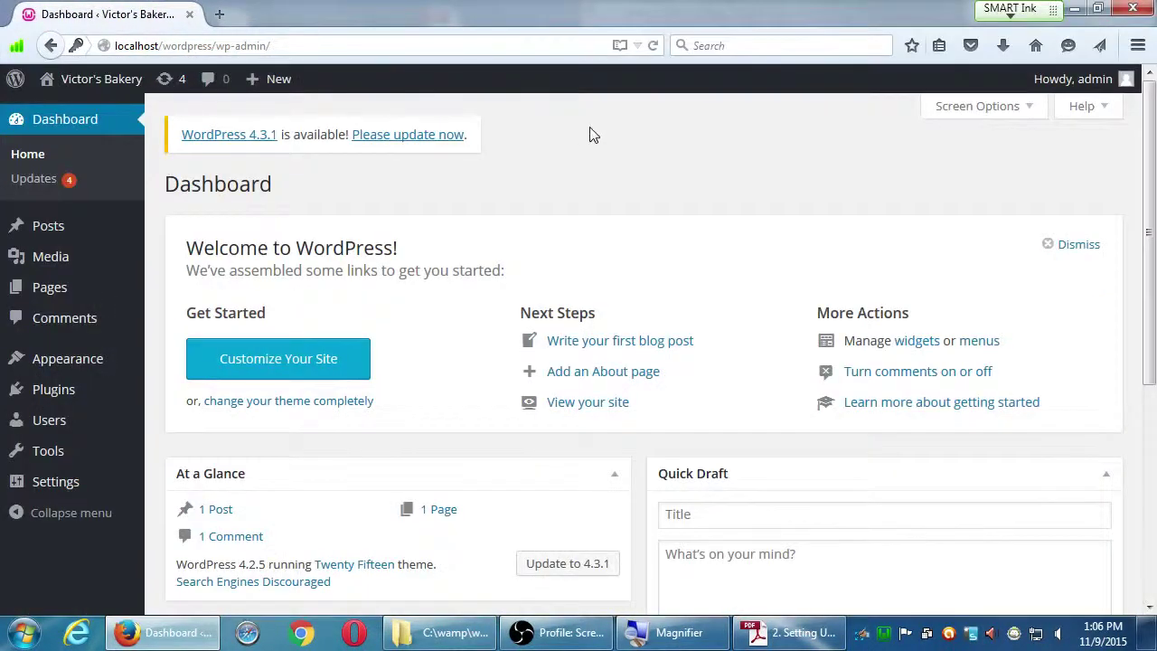
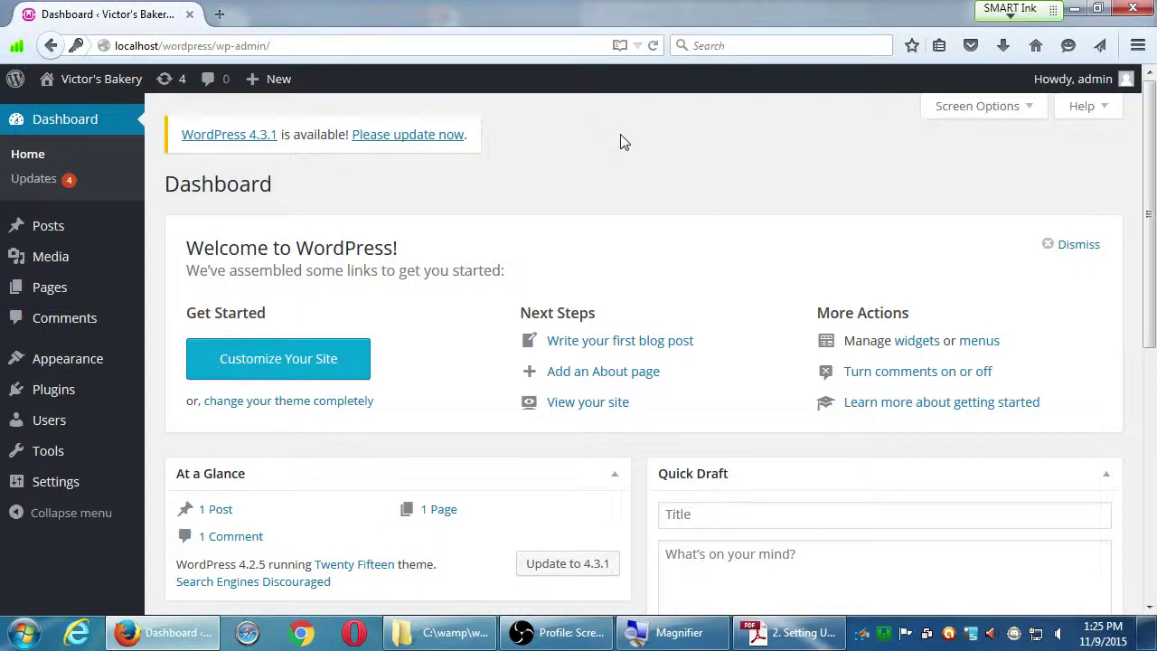
- Read through the maximised WordPress setup guide, then close the Firefox window showing the Dashboard
left_click(790, 632)
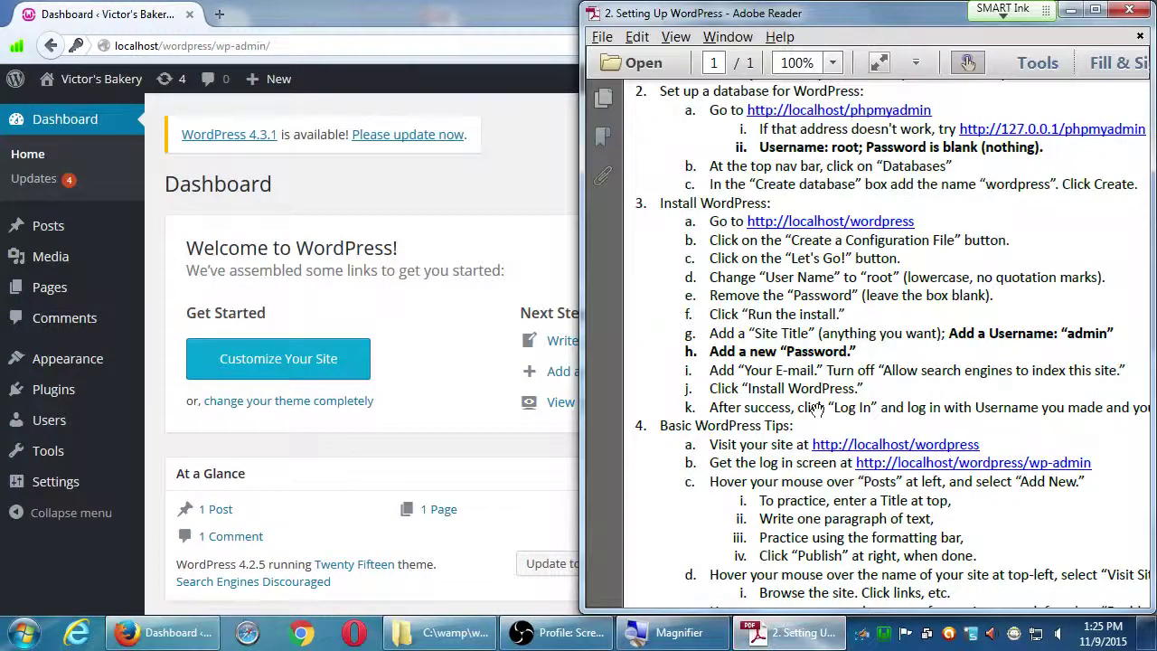
left_click(1094, 10)
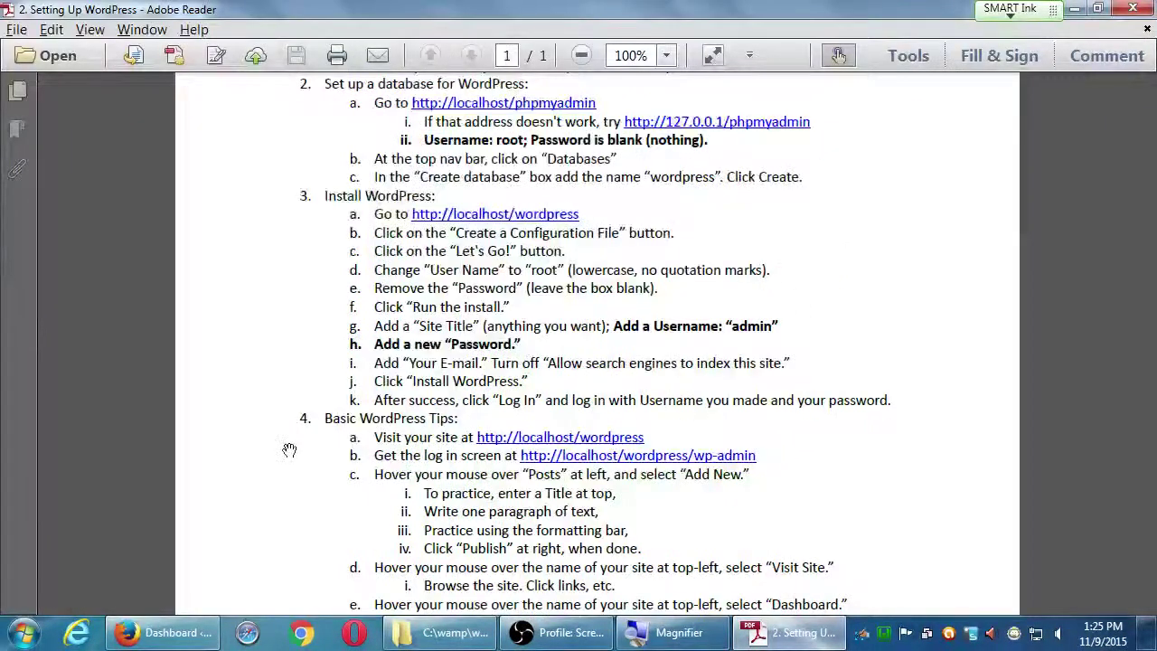
scroll(289, 449, "down", 5)
scroll(336, 241, "up", 6)
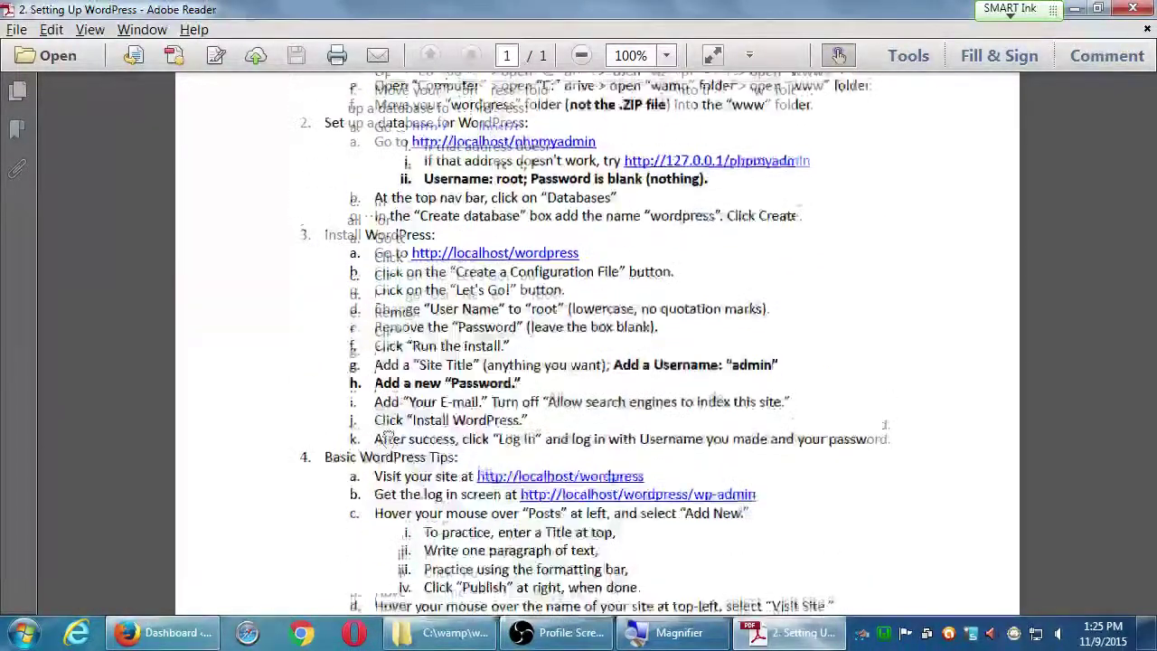
scroll(386, 438, "down", 3)
scroll(389, 325, "down", 2)
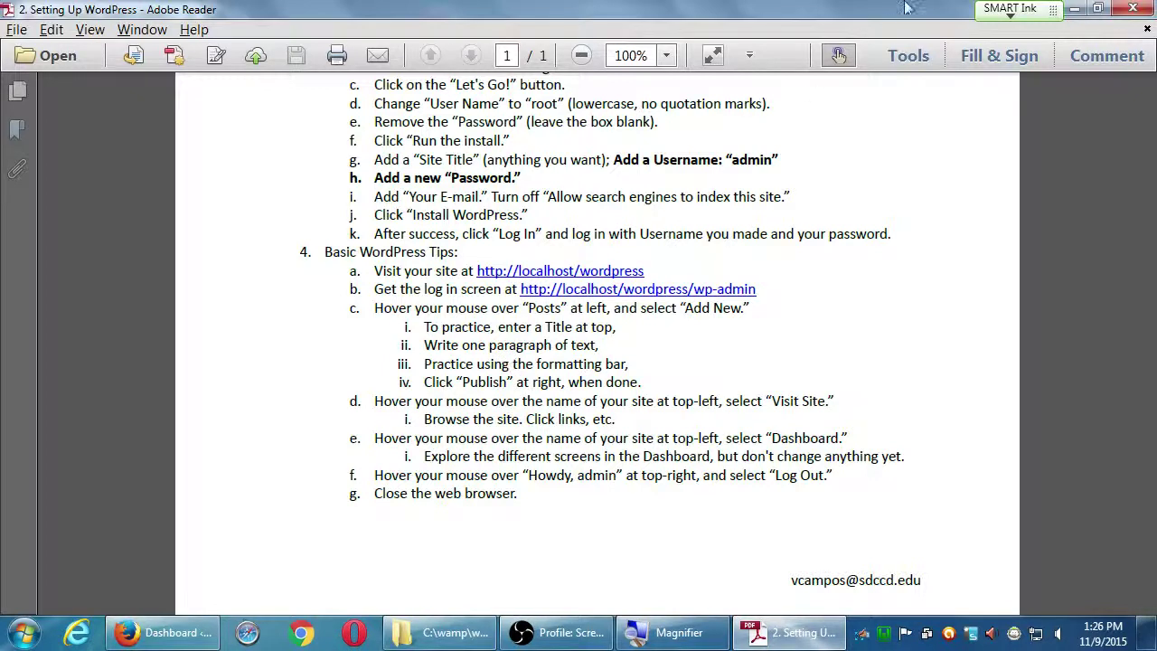
left_click(1075, 9)
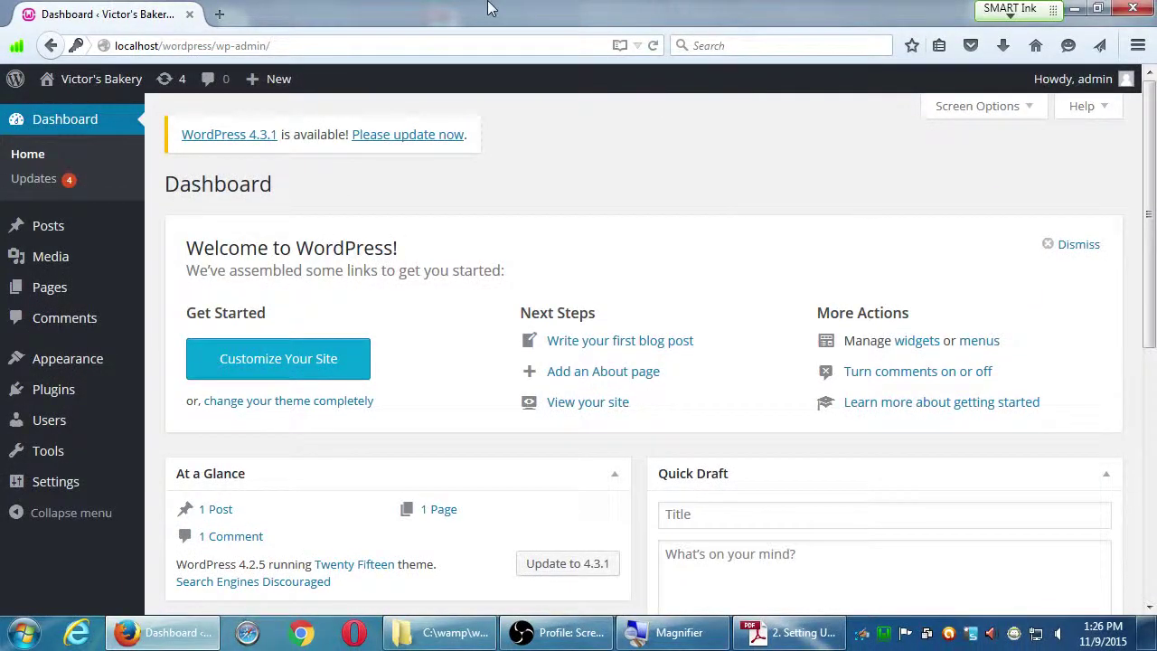
left_click(1130, 9)
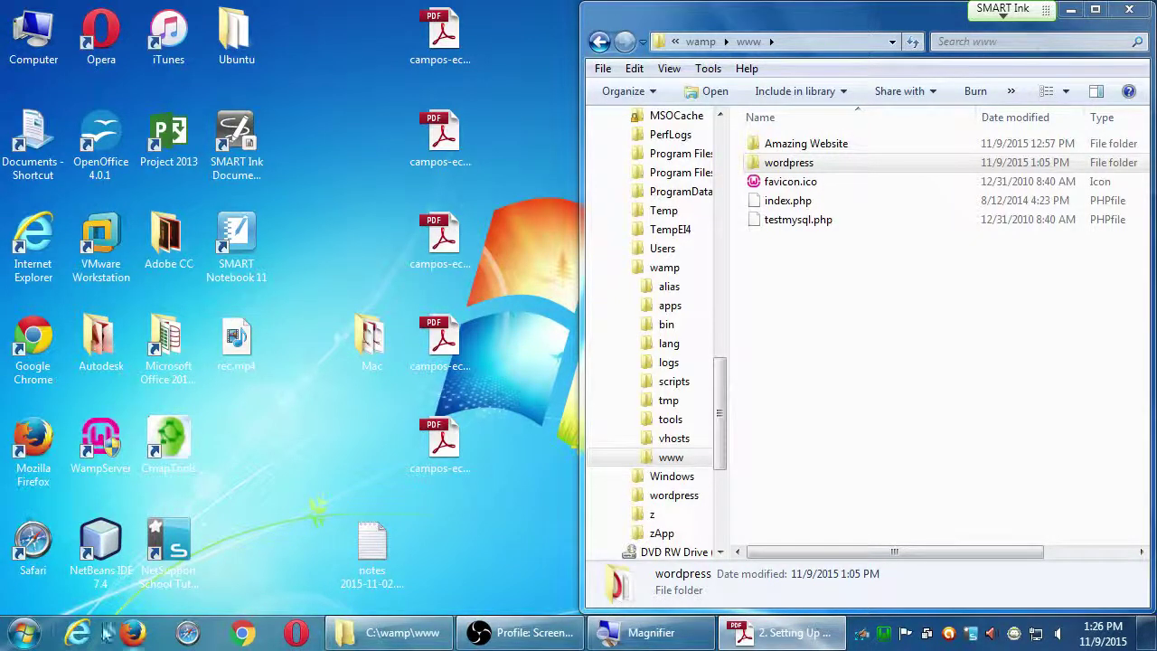
- Magnify the setup guide to read the wp-admin log-in address, then switch to Internet Explorer
left_click(790, 632)
scroll(759, 488, "up", 2)
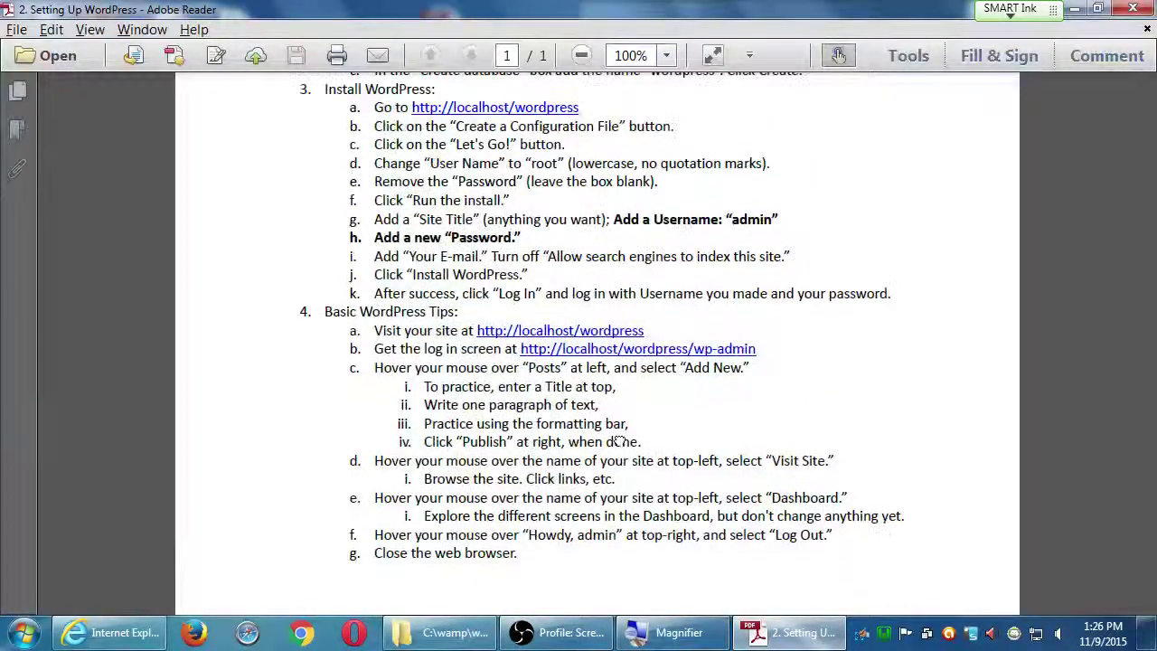
key("super+plus")
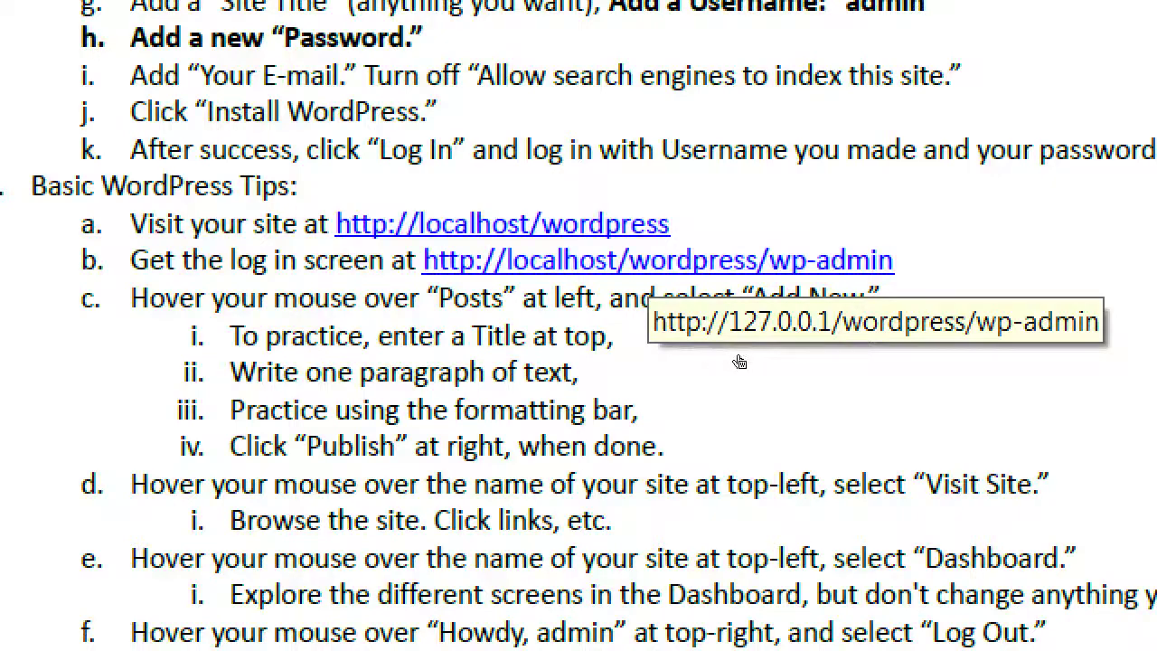
key("super+minus")
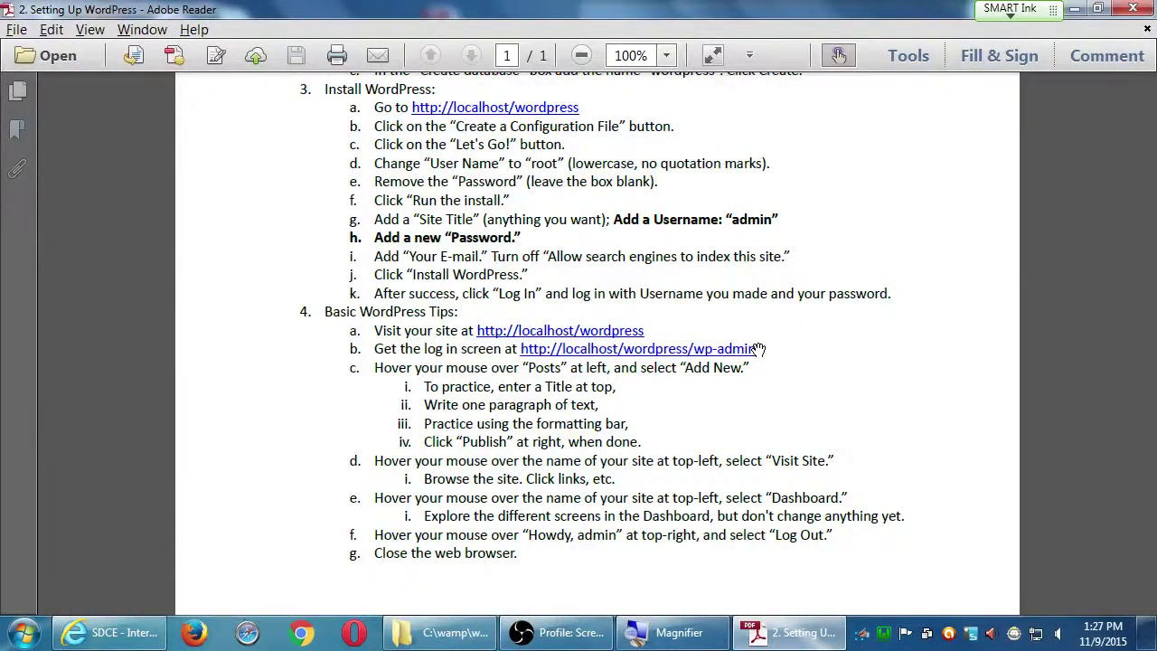
left_click(99, 633)
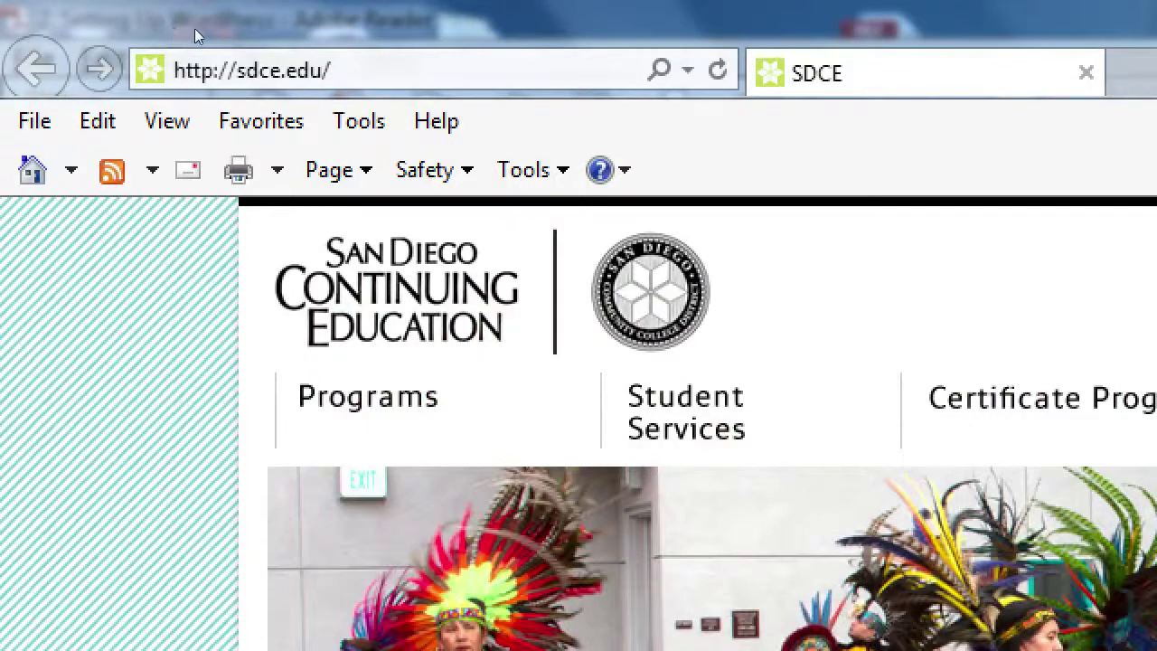
key("alt+d")
type("http")
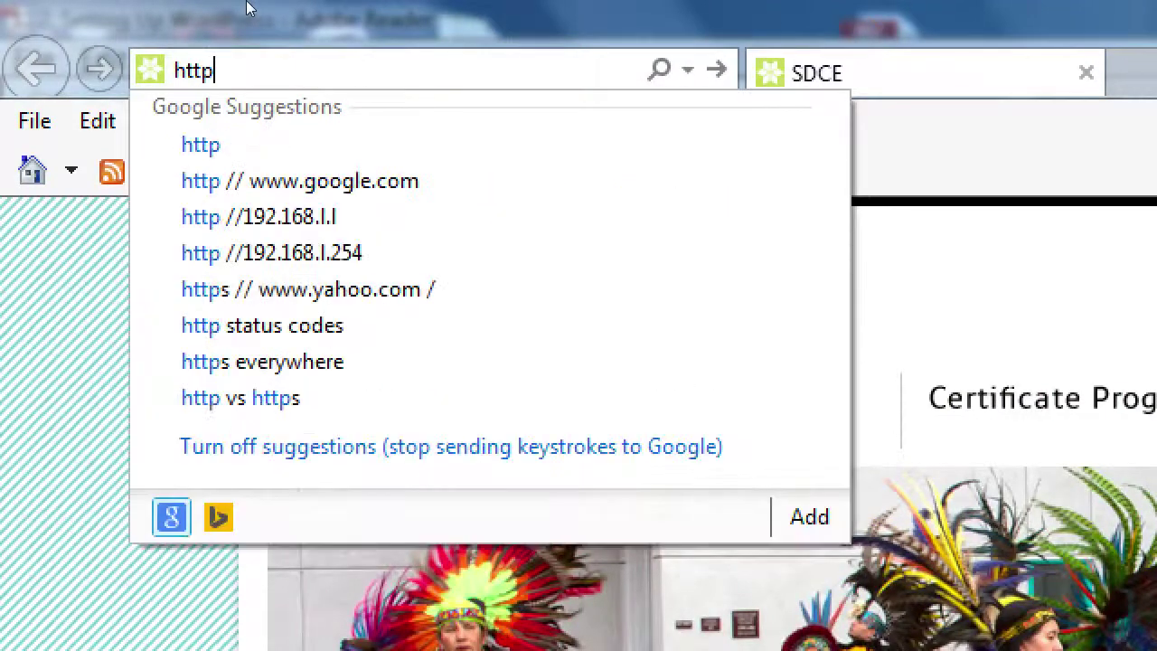
type("://loca")
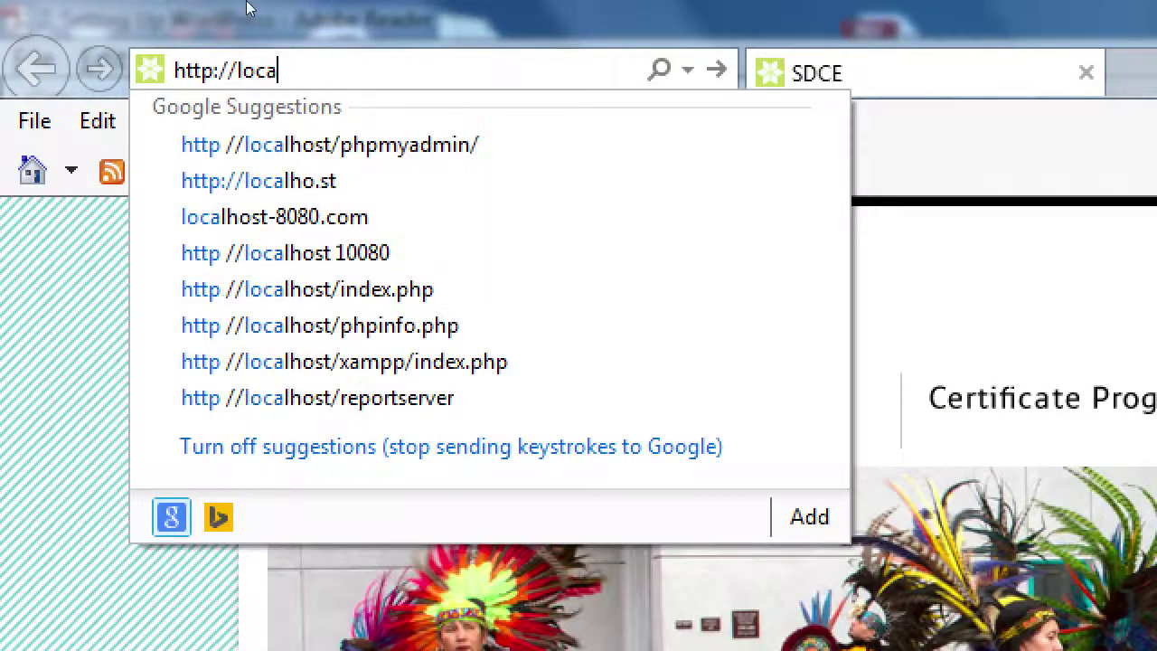
type("lhost/wordpr")
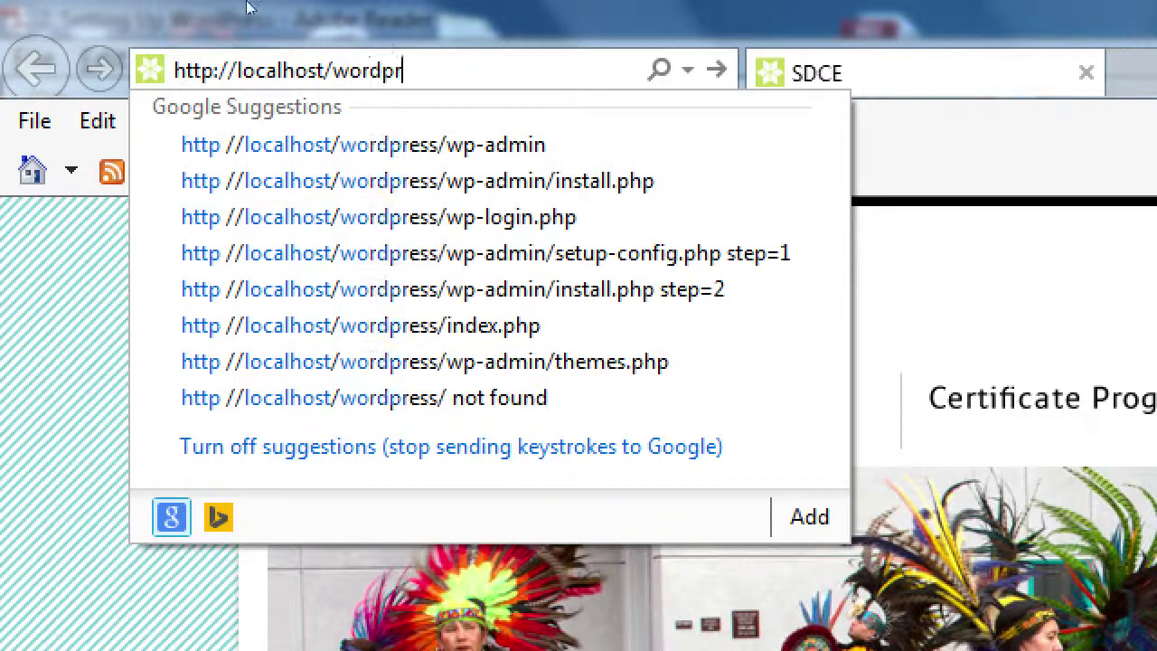
type("ess/")
key("BackSpace")
key("BackSpace")
key("BackSpace")
type("ess")
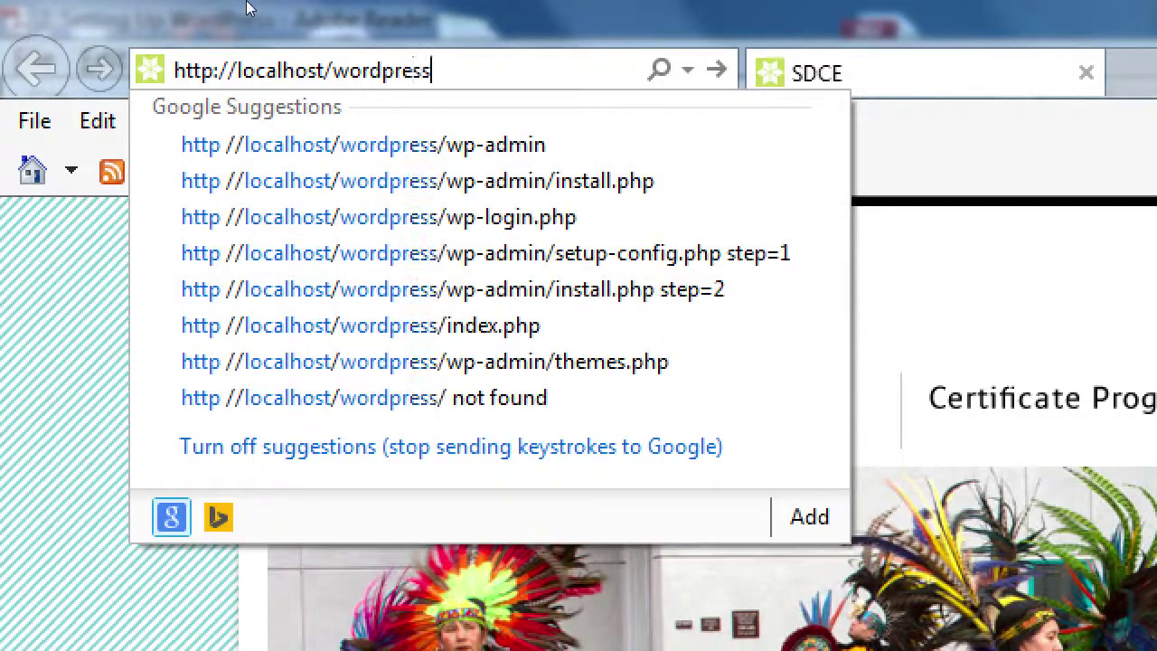
type("/wp")
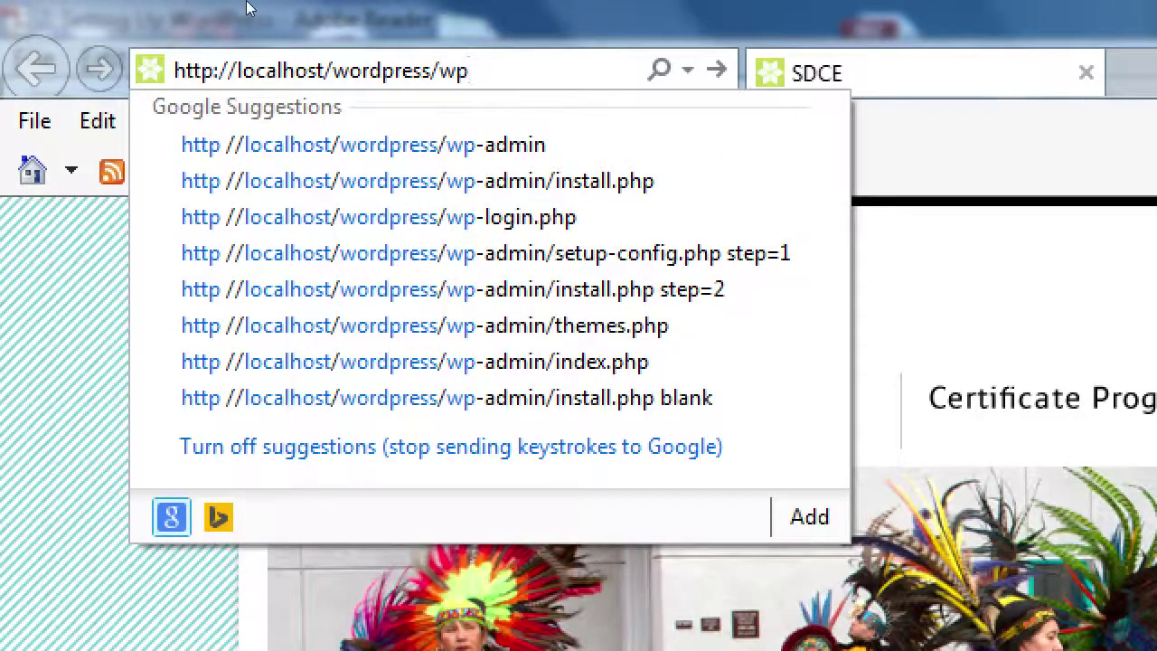
type("-admin")
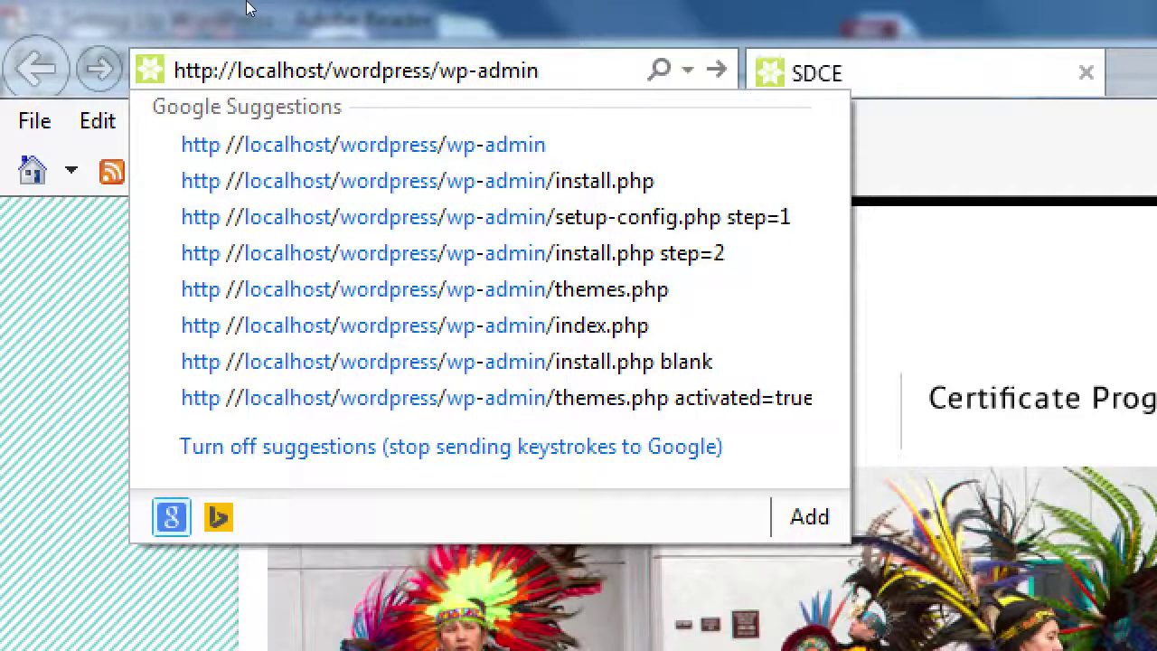
key("Return")
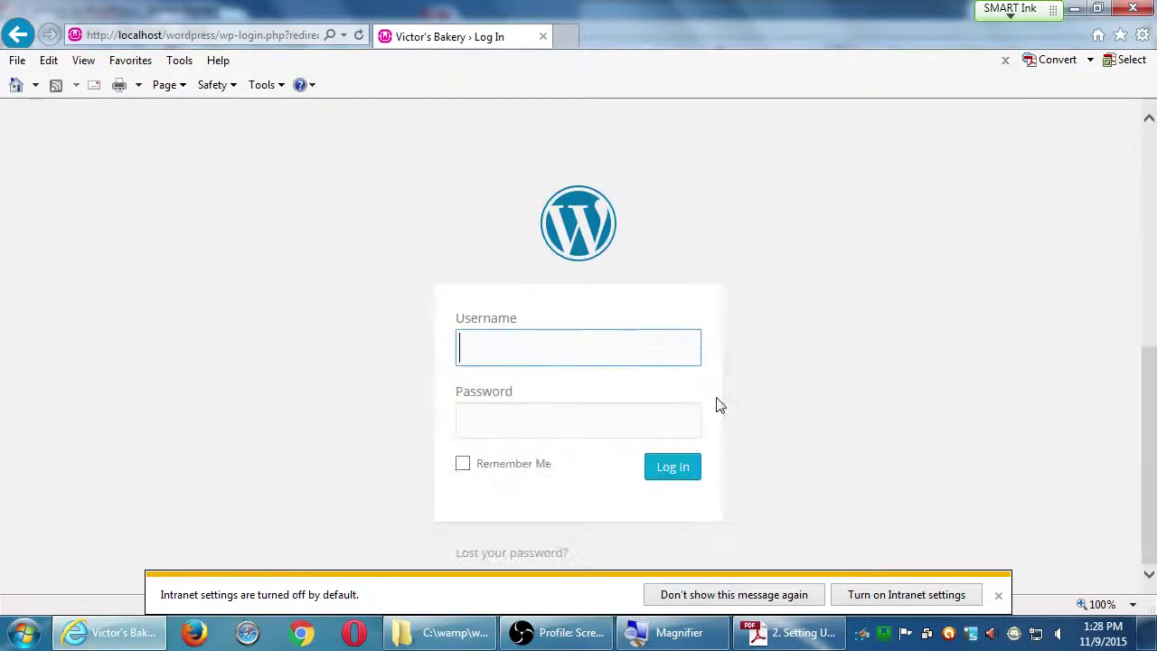
- Sign in with the administrator username and password to reach the Victor's Bakery Dashboard
scroll(719, 406, "up", 5)
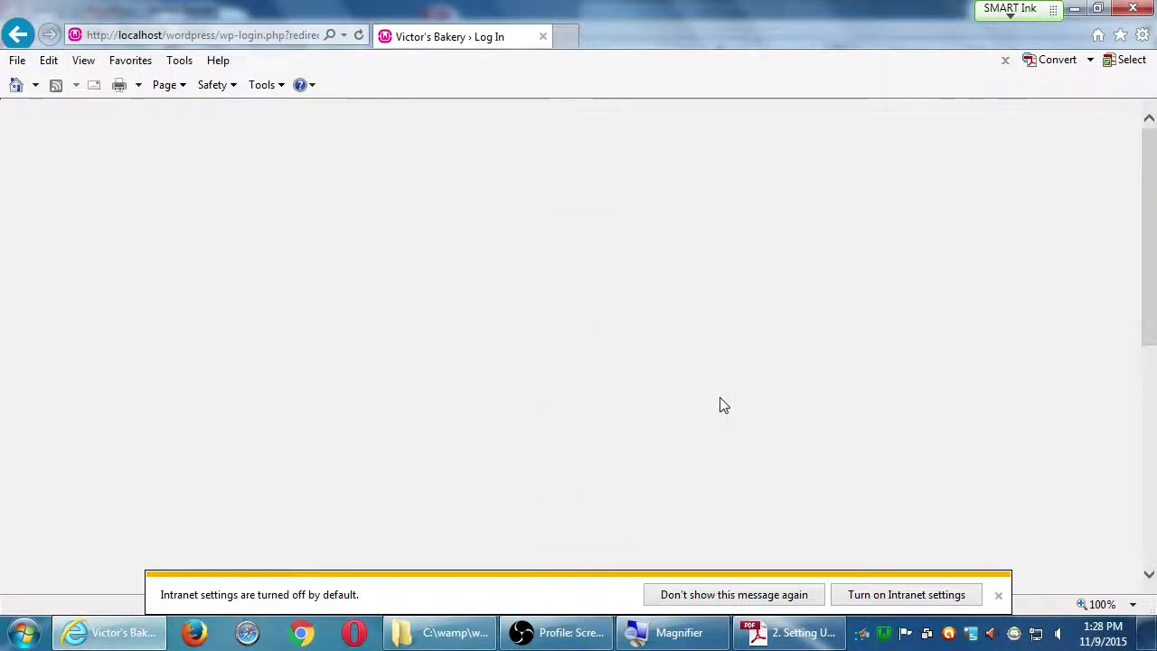
scroll(719, 405, "down", 5)
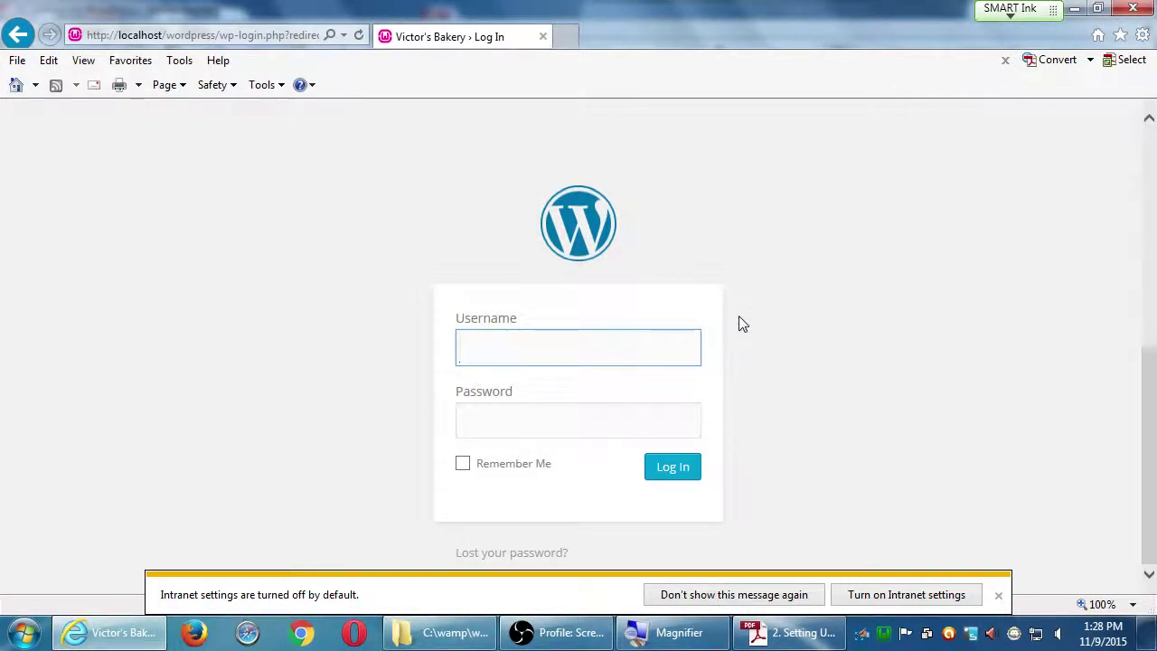
type("admi")
key("BackSpace")
key("BackSpace")
key("BackSpace")
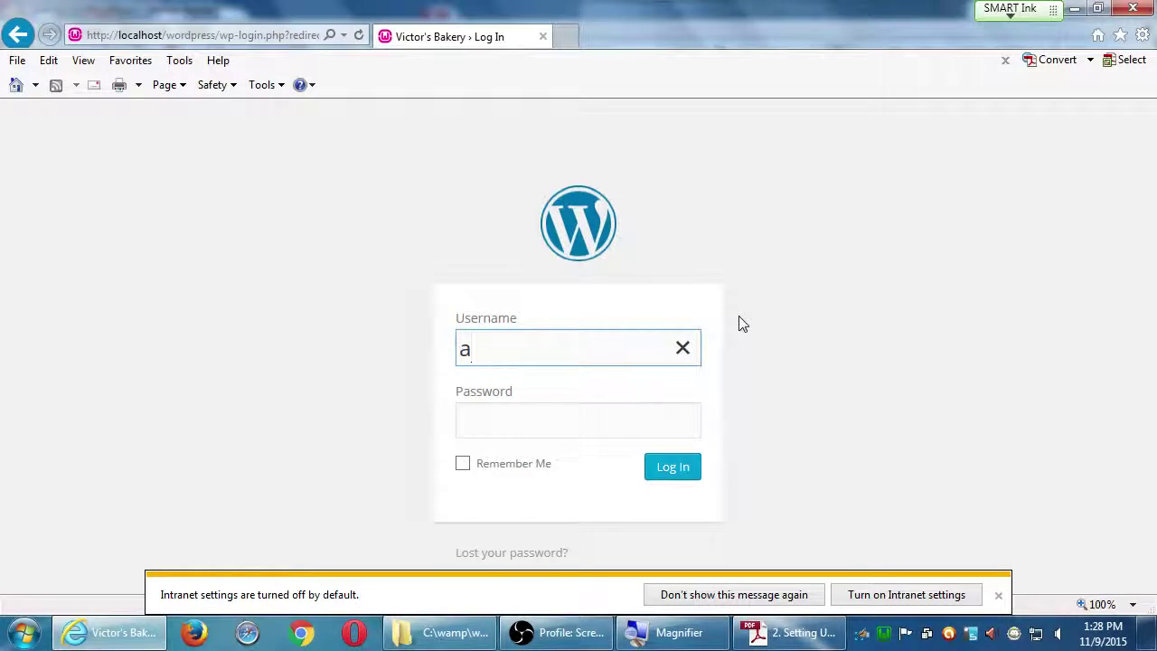
type("dmin")
key("BackSpace")
key("BackSpace")
key("BackSpace")
key("BackSpace")
key("BackSpace")
type("admin")
key("Tab")
type("******")
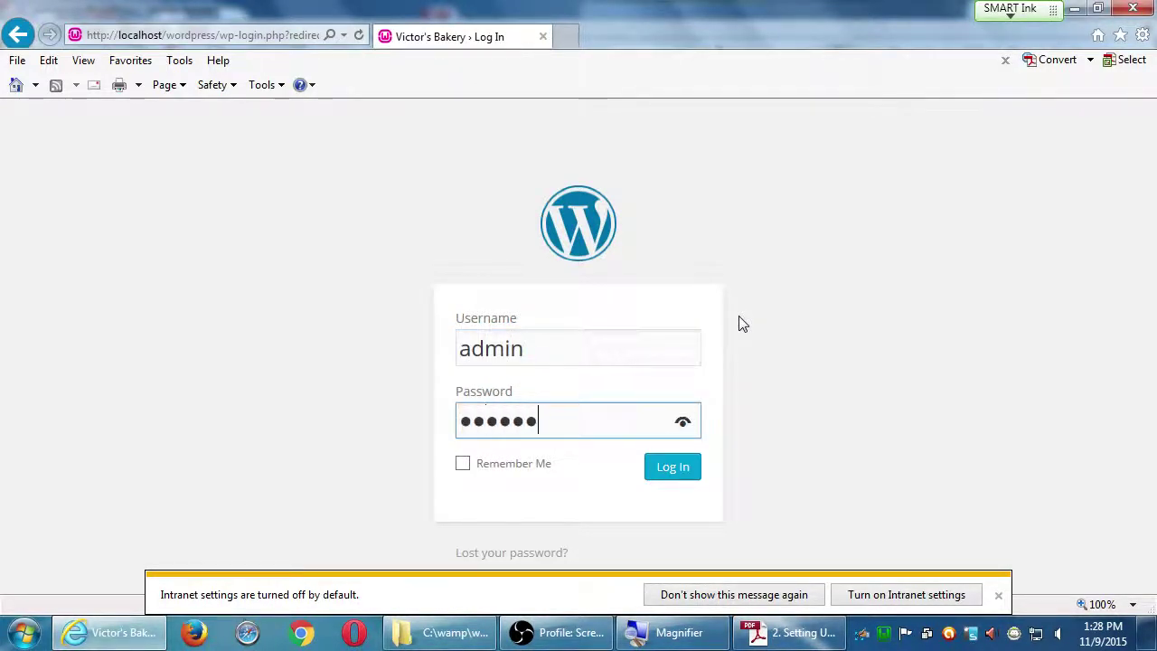
type("**")
key("Return")
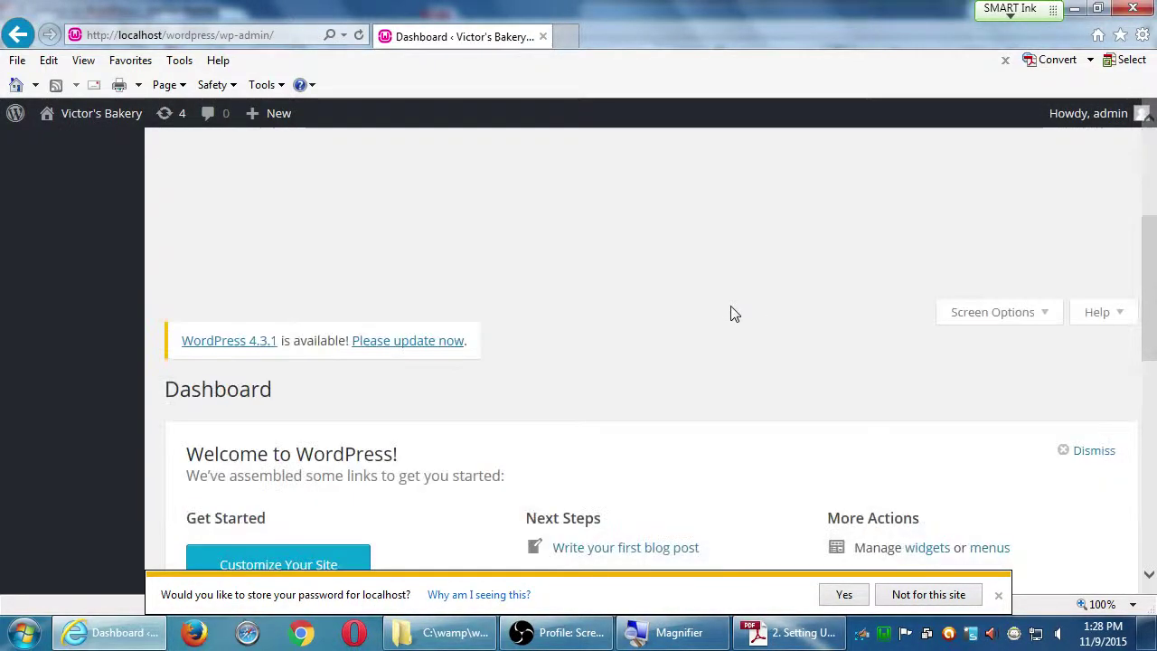
- Decline saving the password and check Internet Explorer's version details from Help
scroll(750, 298, "down", 7)
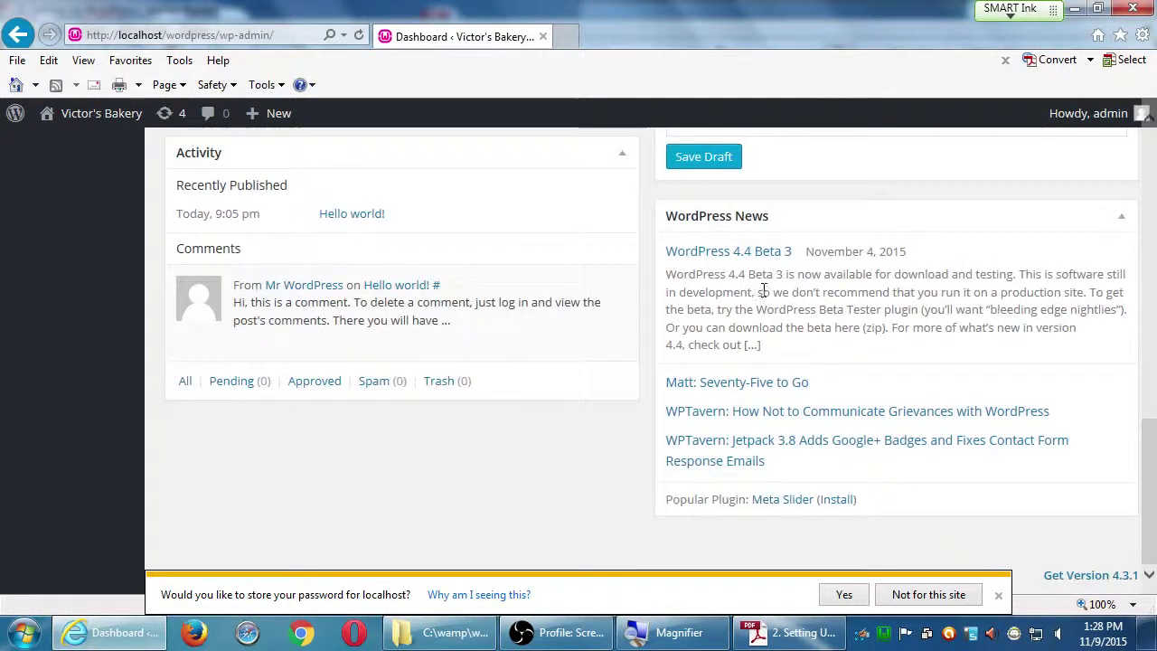
left_click(944, 595)
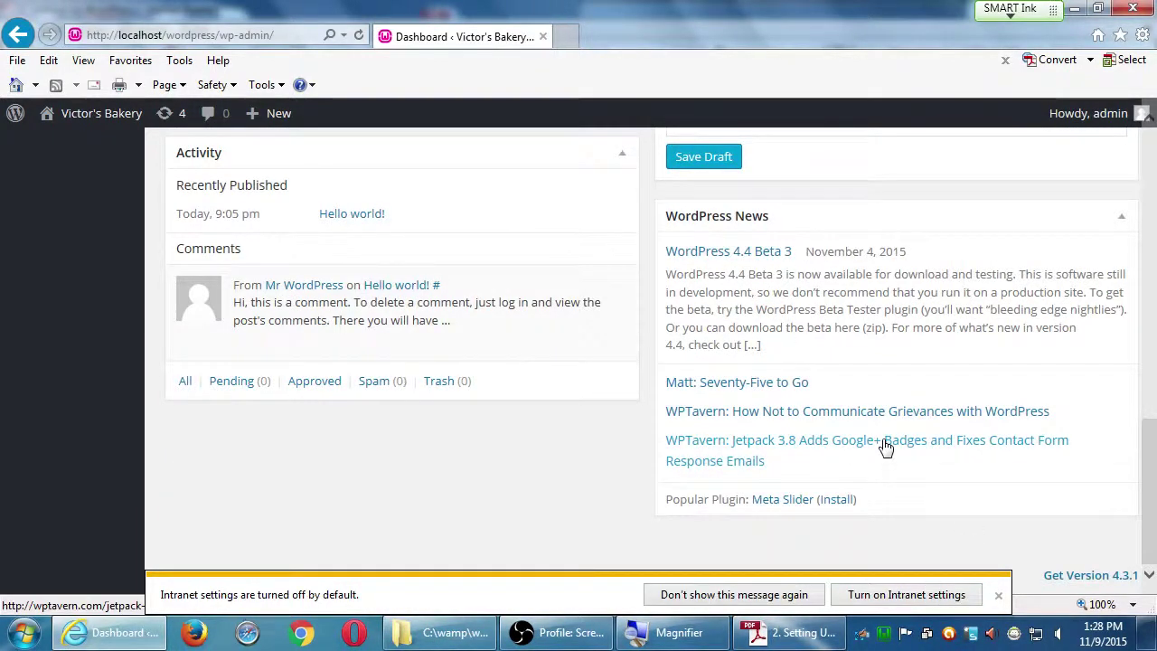
left_click(1152, 158)
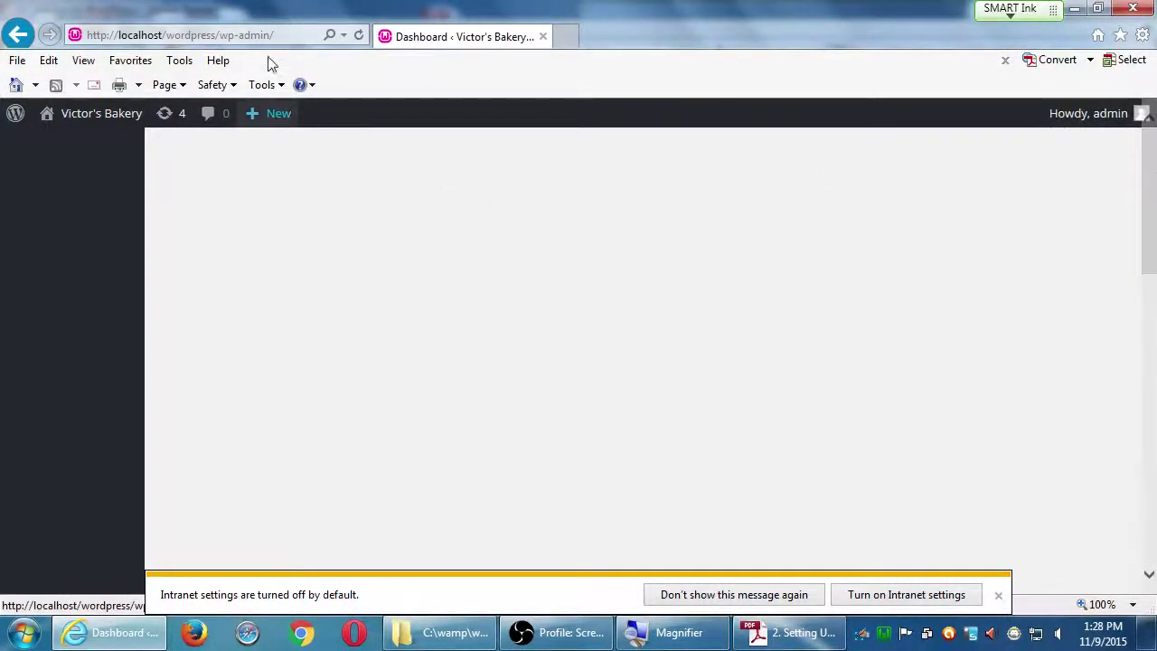
left_click(218, 60)
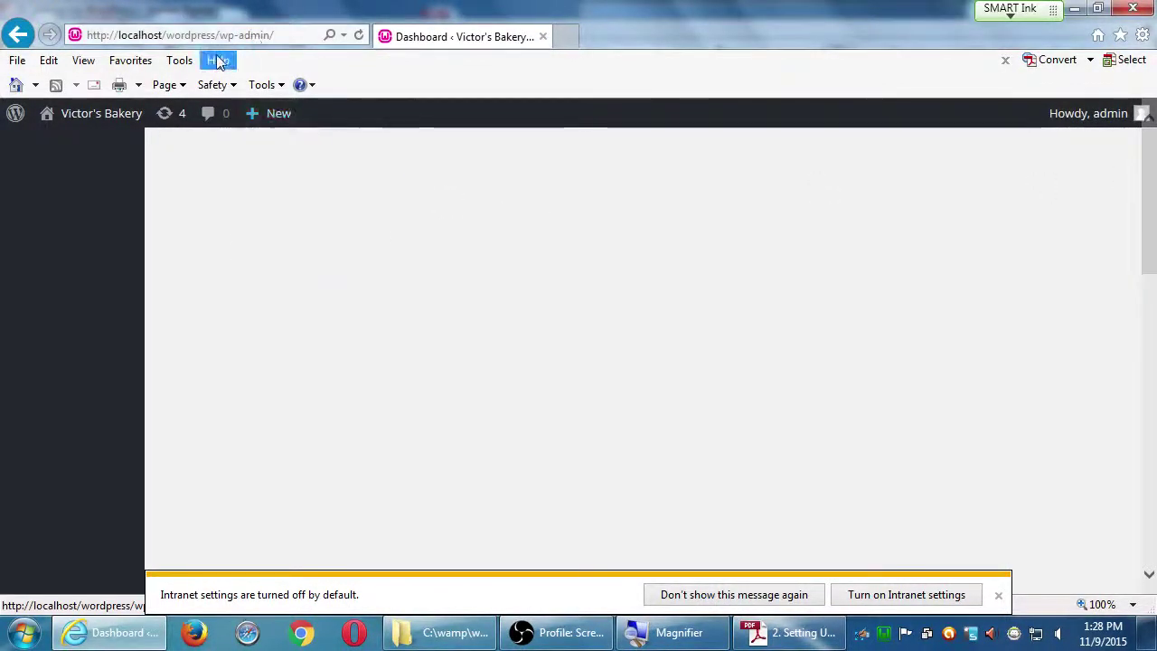
left_click(279, 154)
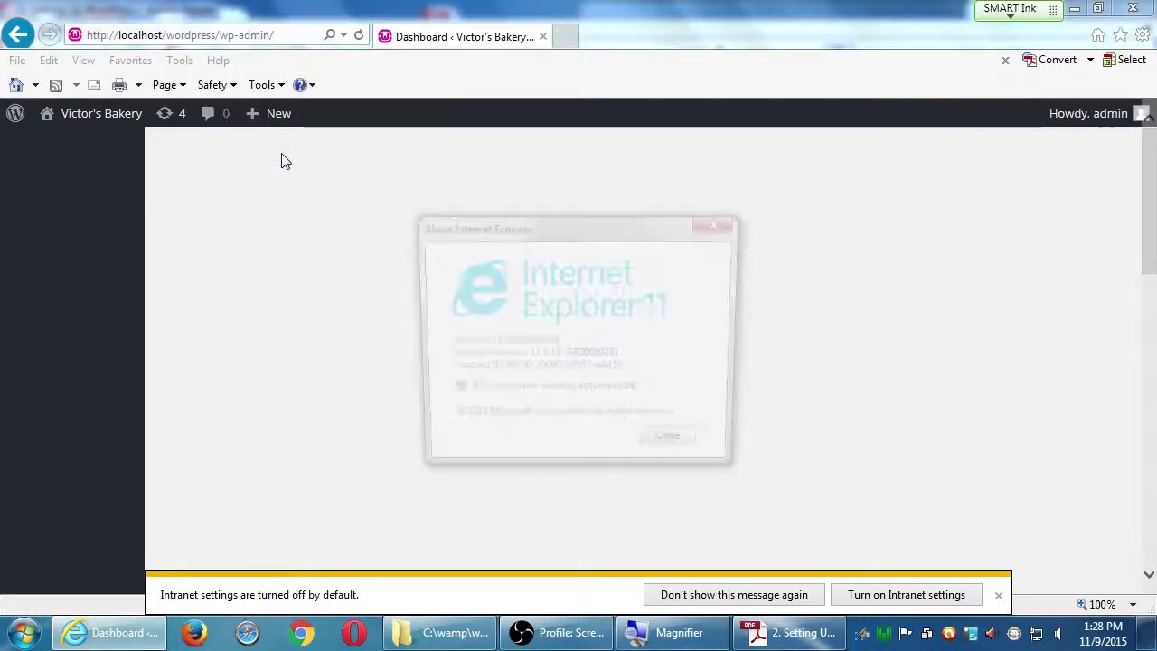
left_click(718, 224)
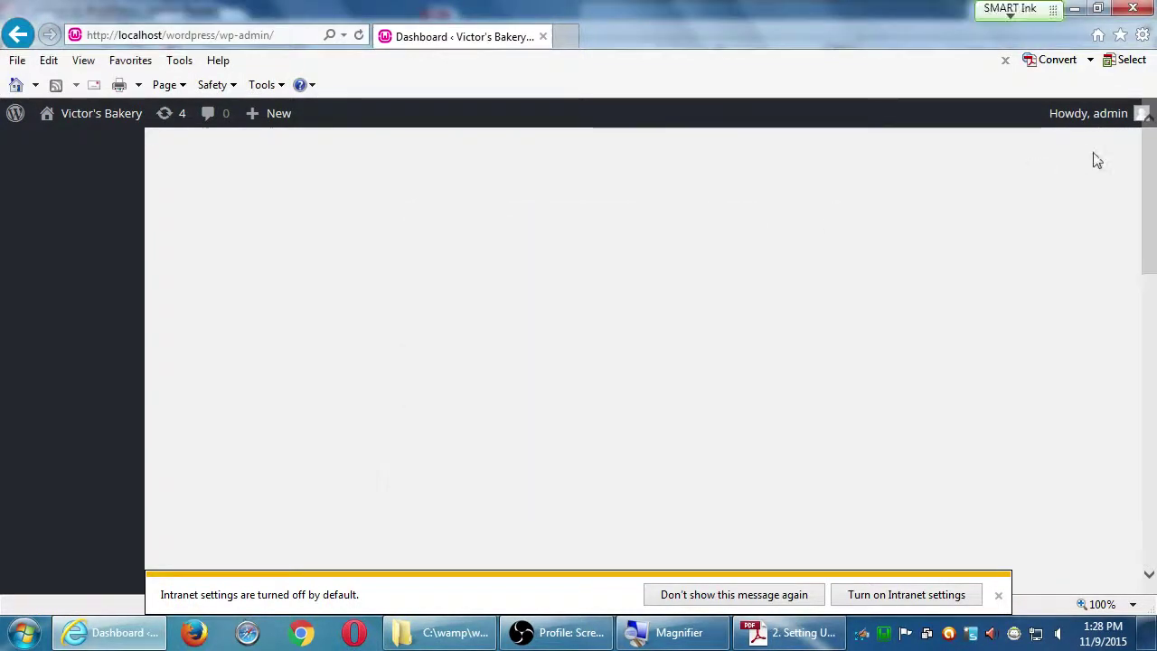
- Rearrange the browser window, then close Internet Explorer so the setup guide is in front
left_click_drag(1146, 158, 164, 340)
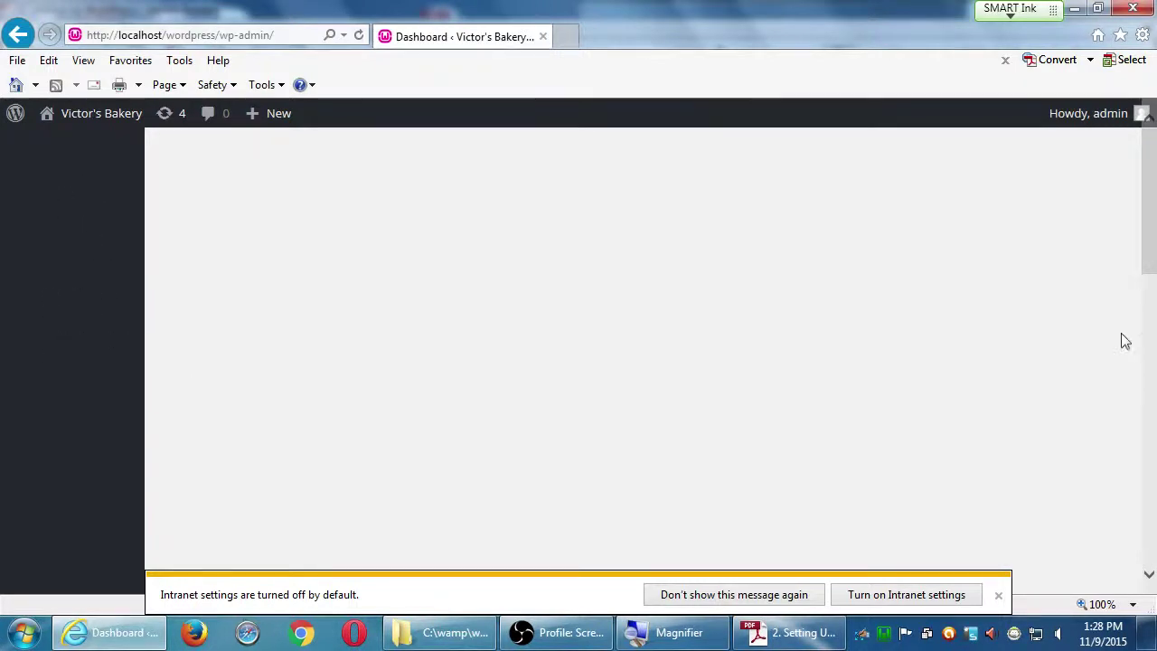
left_click_drag(1152, 260, 660, 294)
mouse_move(101, 113)
mouse_move(1141, 192)
left_mouse_down()
mouse_move(1143, 298)
mouse_move(1137, 172)
left_mouse_up()
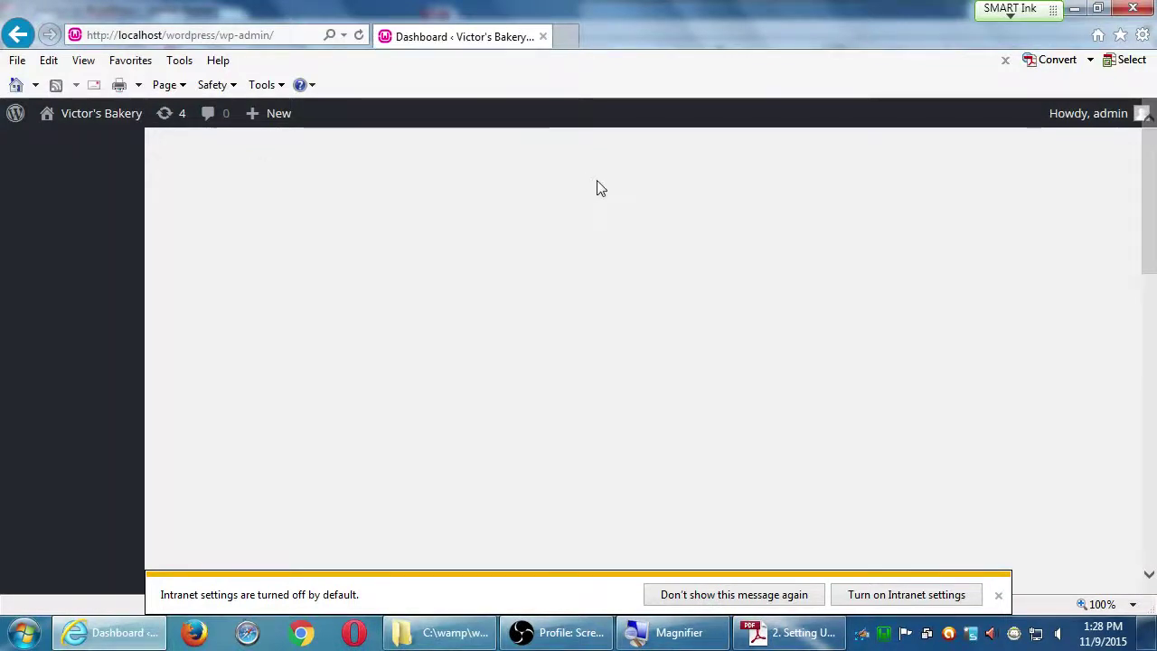
left_click(1133, 8)
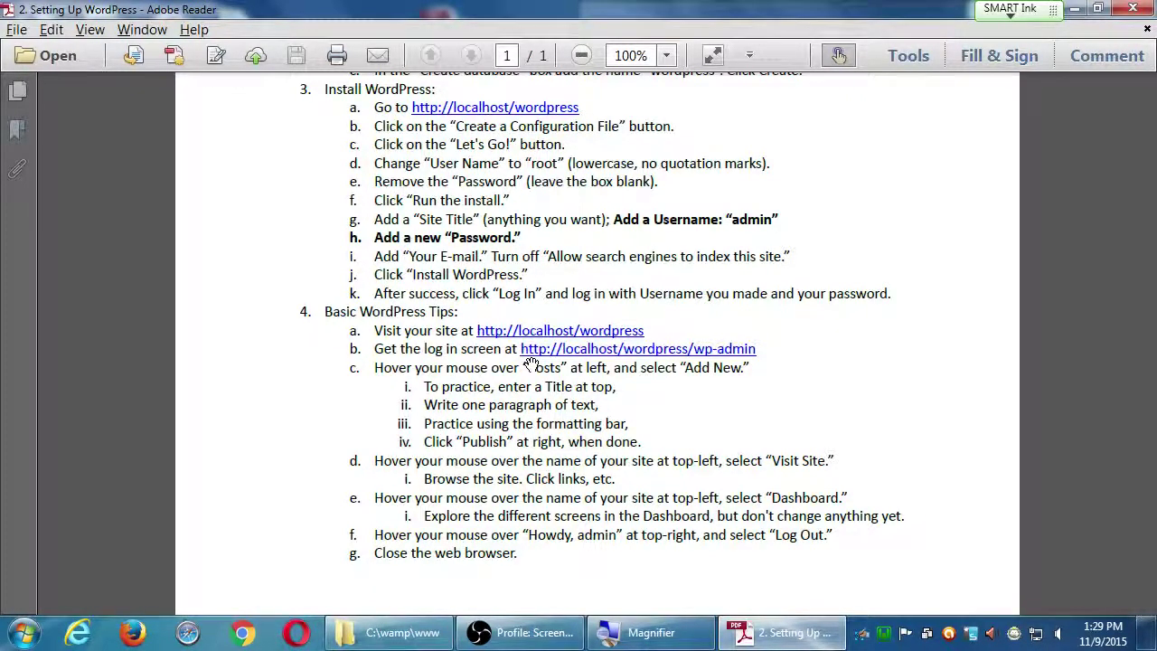
- Launch the Opera browser from the taskbar
left_click(295, 635)
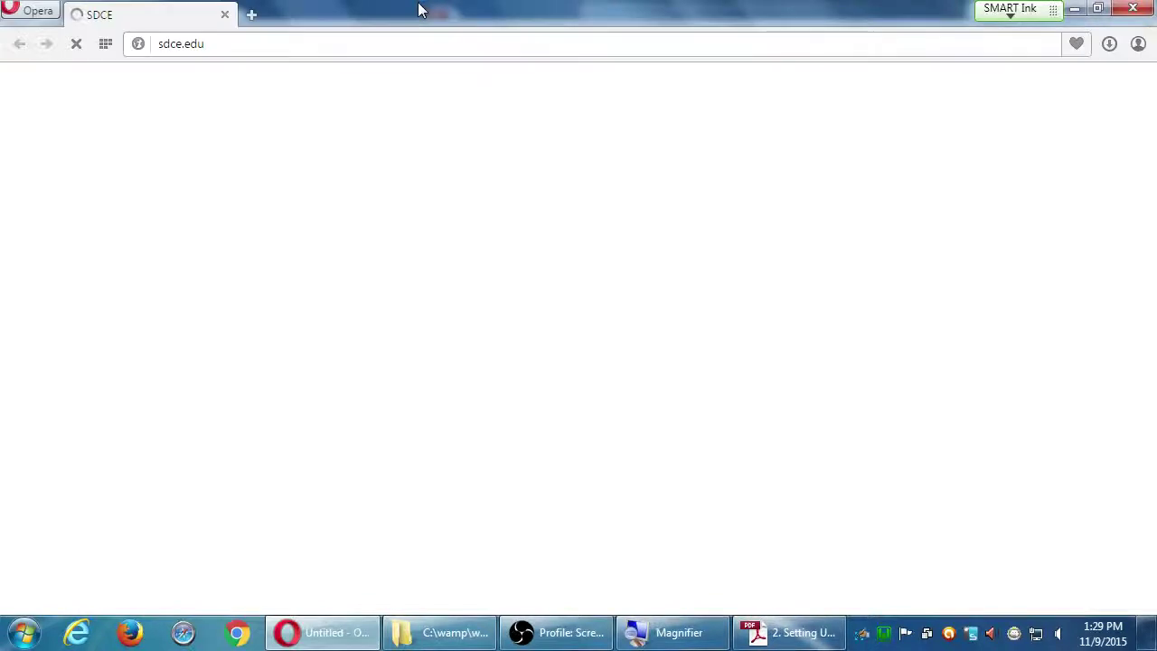
left_click(371, 43)
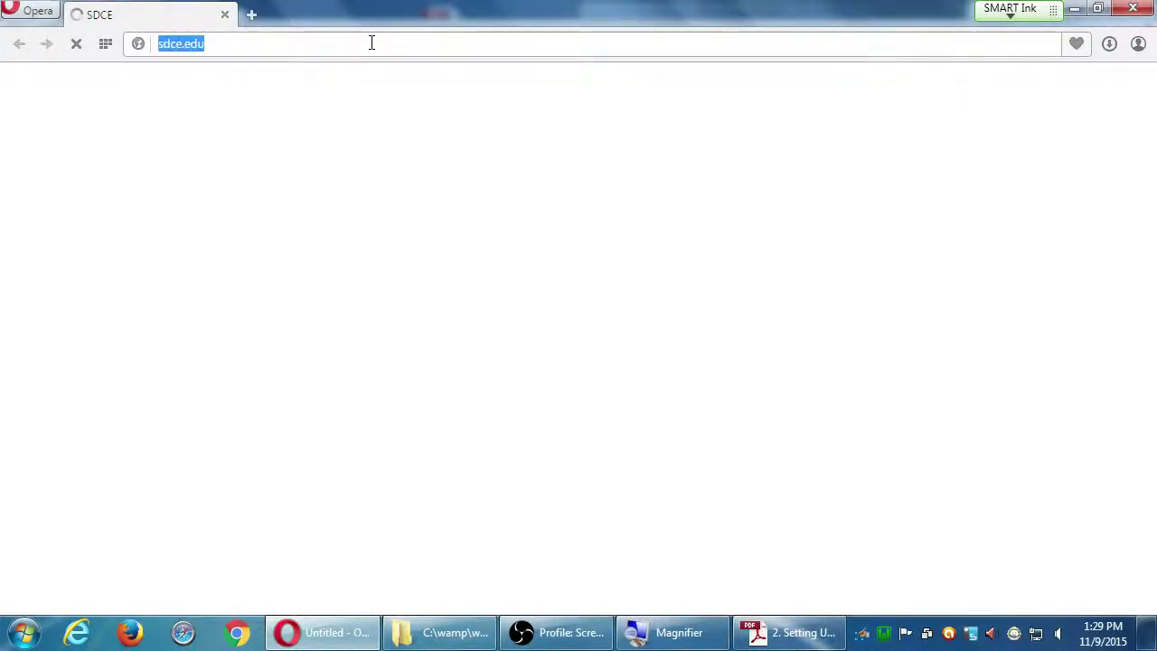
type("http://loc")
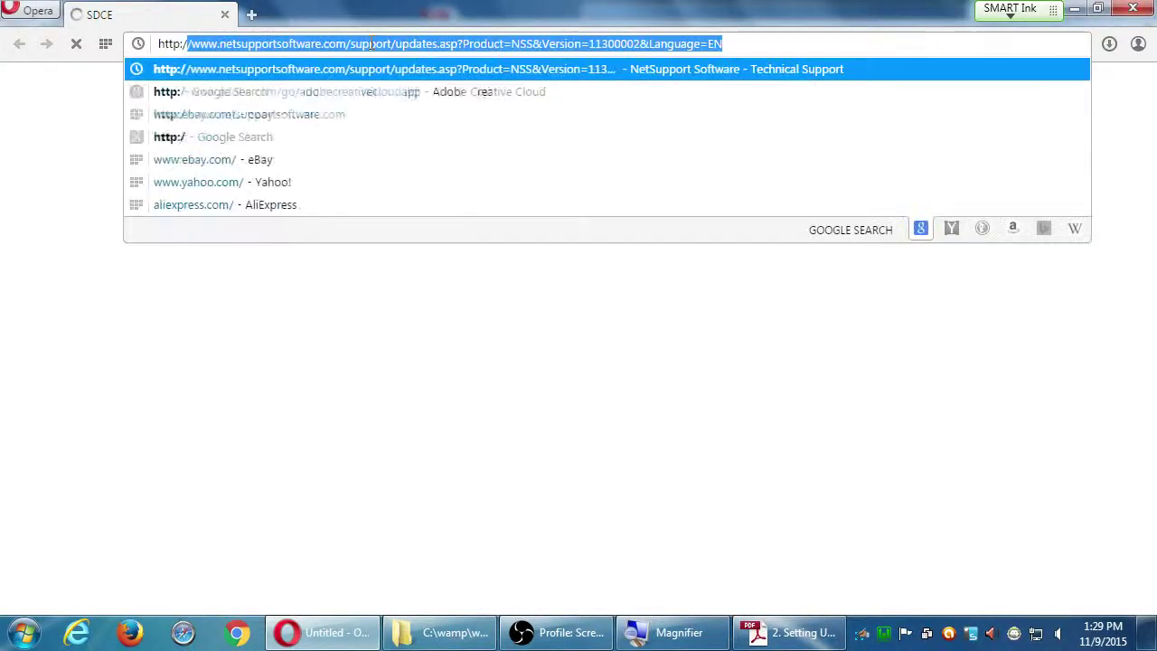
type("alhost/wodrpe")
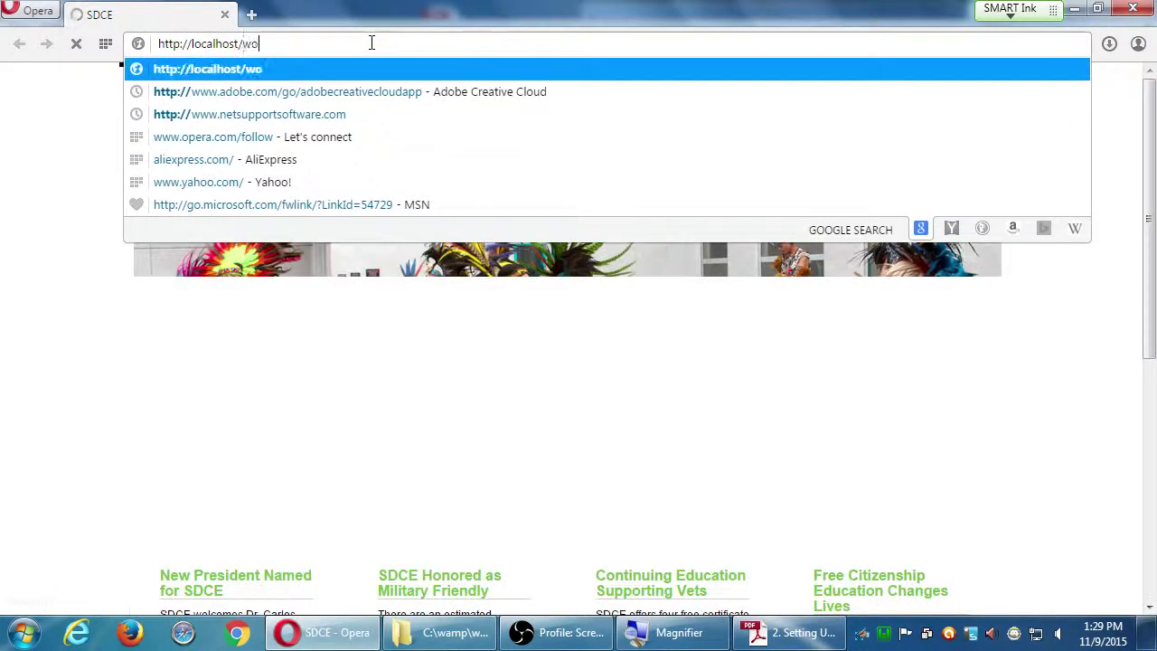
key("BackSpace")
key("BackSpace")
key("BackSpace")
key("BackSpace")
type("rdpress/wp-0ad")
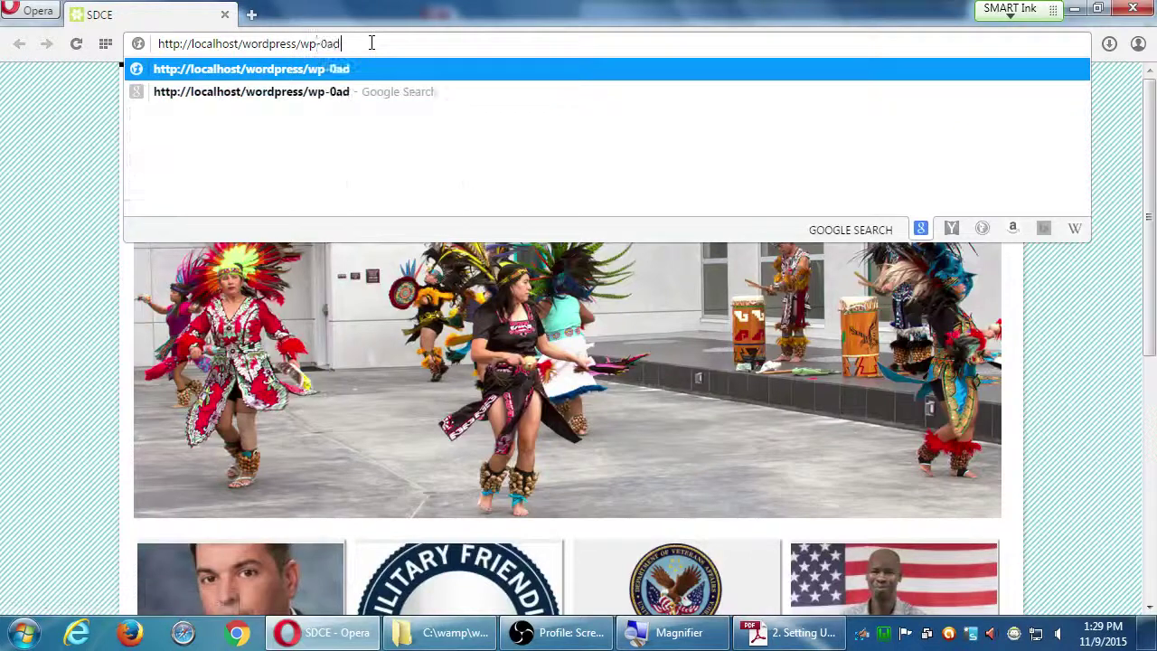
key("BackSpace")
key("BackSpace")
type("dmin")
key("Return")
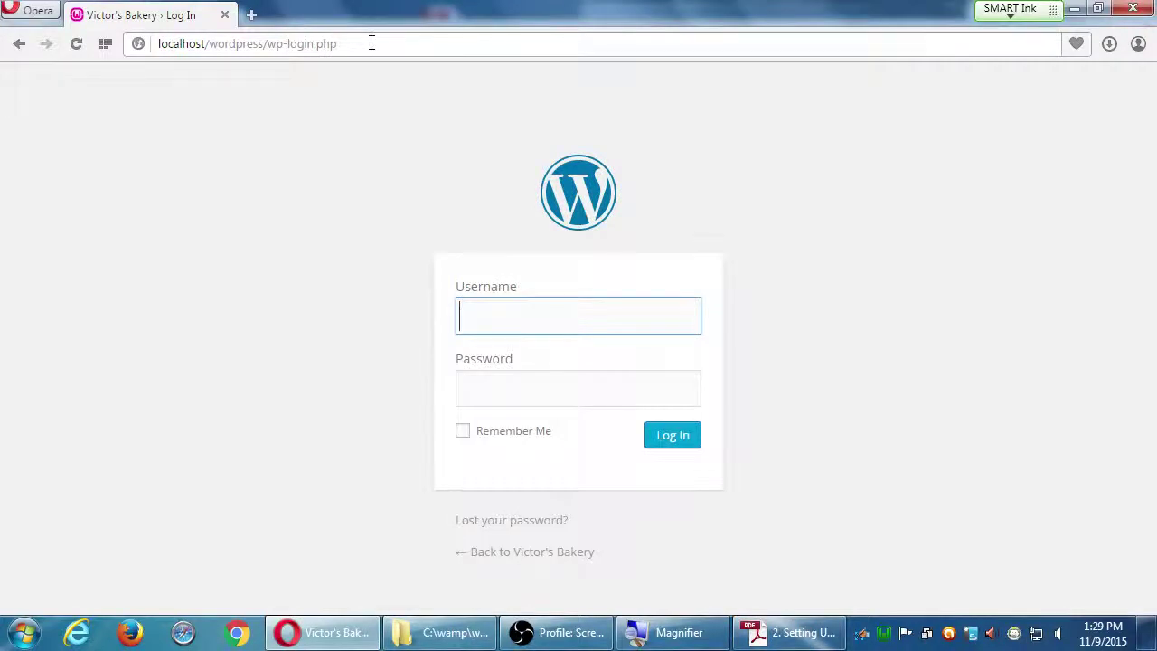
- Log in with the administrator username and password
type("admin")
key("Tab")
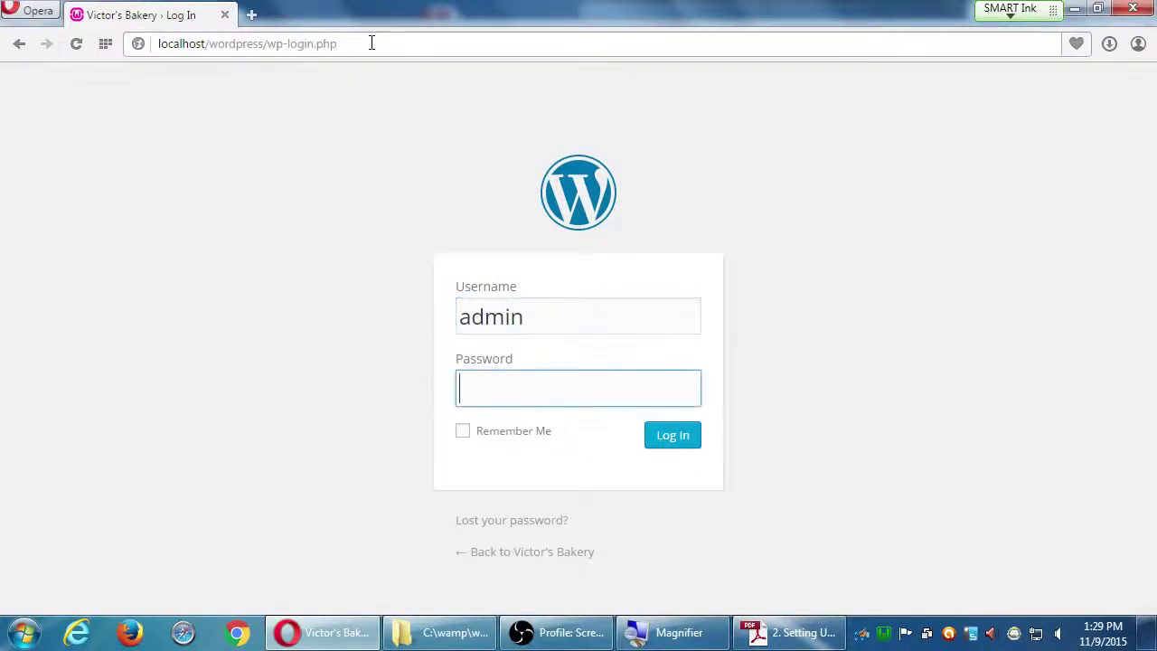
type("admin123")
key("Return")
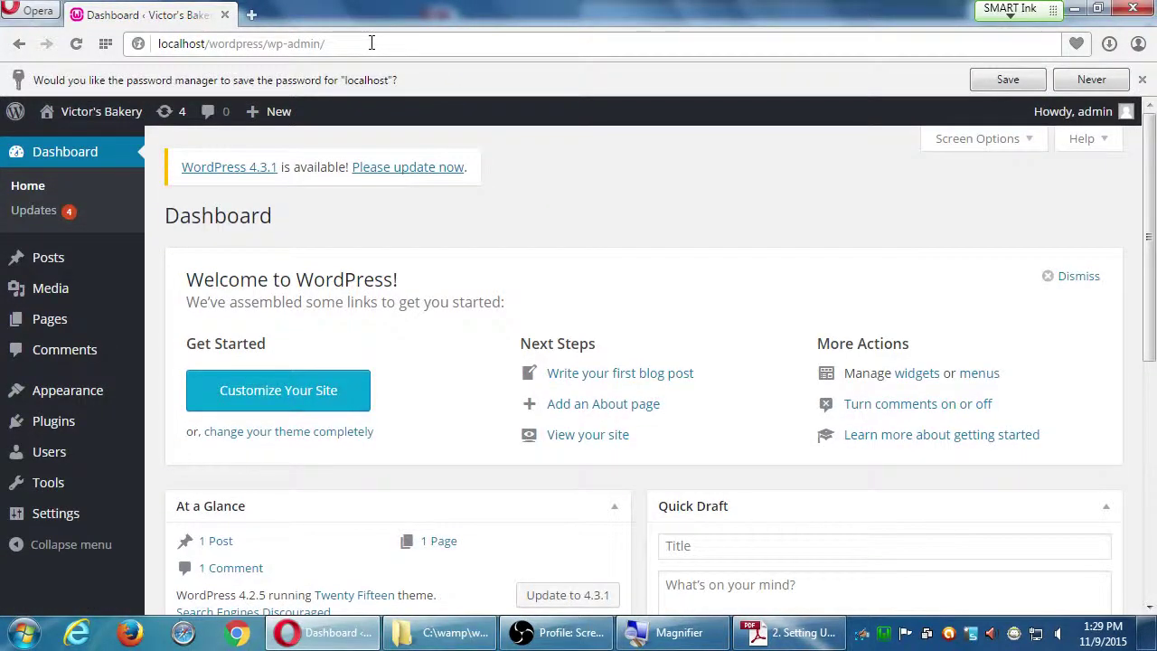
- Decline Opera's password save, open Screen Options, and toggle Welcome off and back on
left_click(1089, 79)
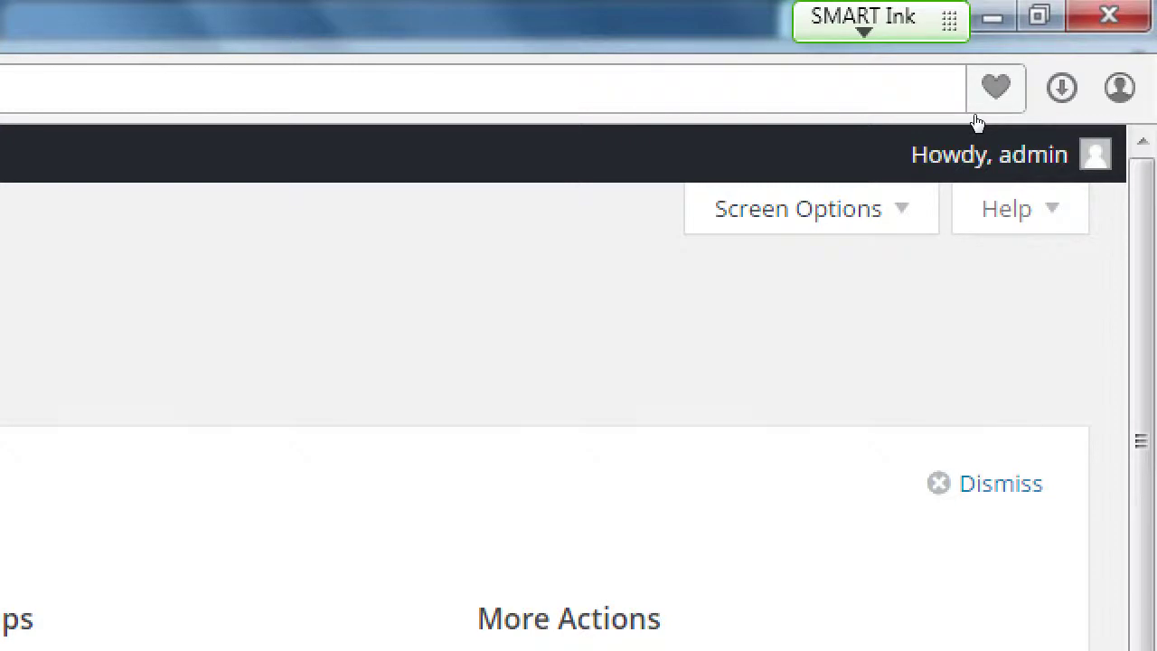
left_click(798, 209)
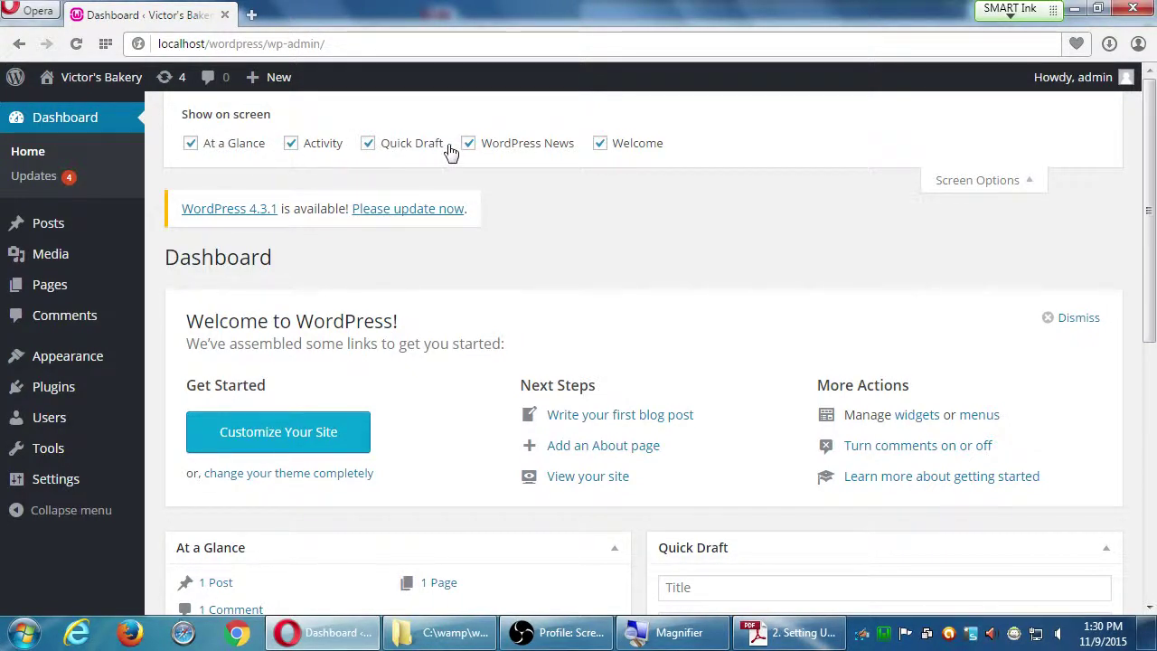
left_click(599, 144)
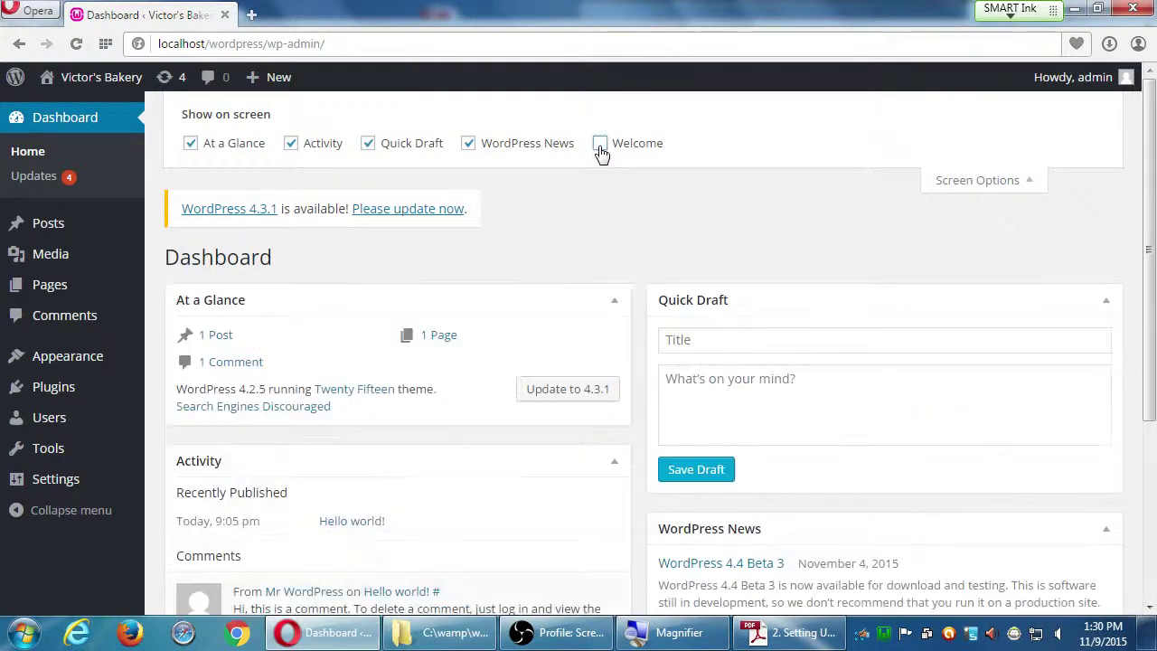
left_click(600, 145)
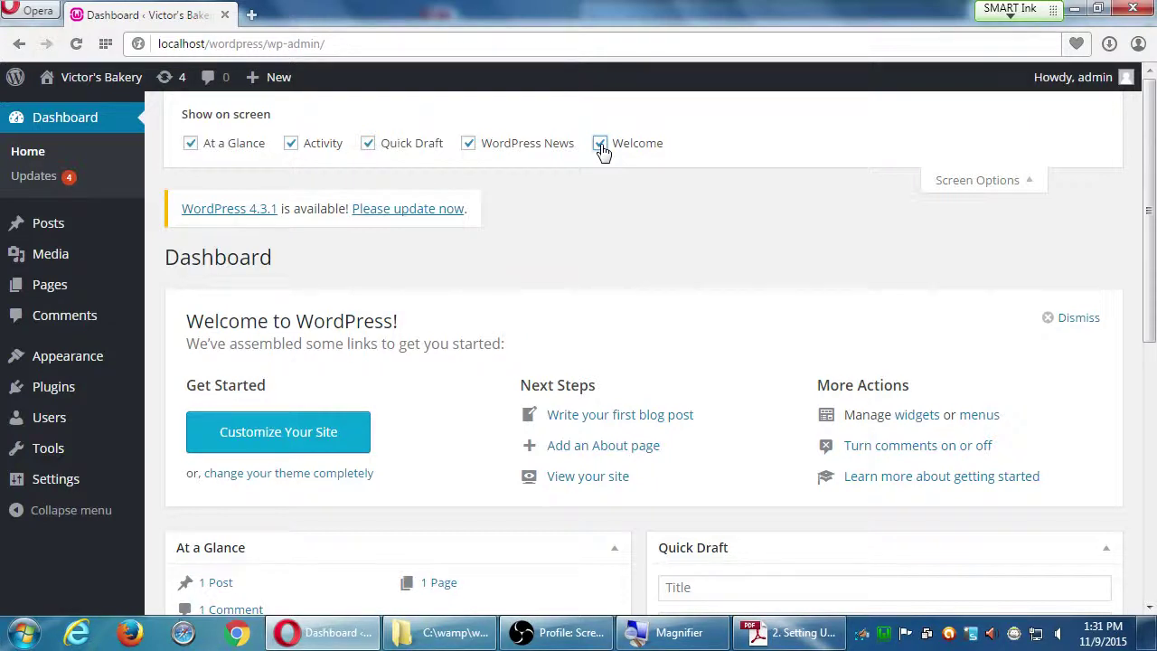
- Toggle the Screen Options panel a few times, leaving it closed
left_click(994, 183)
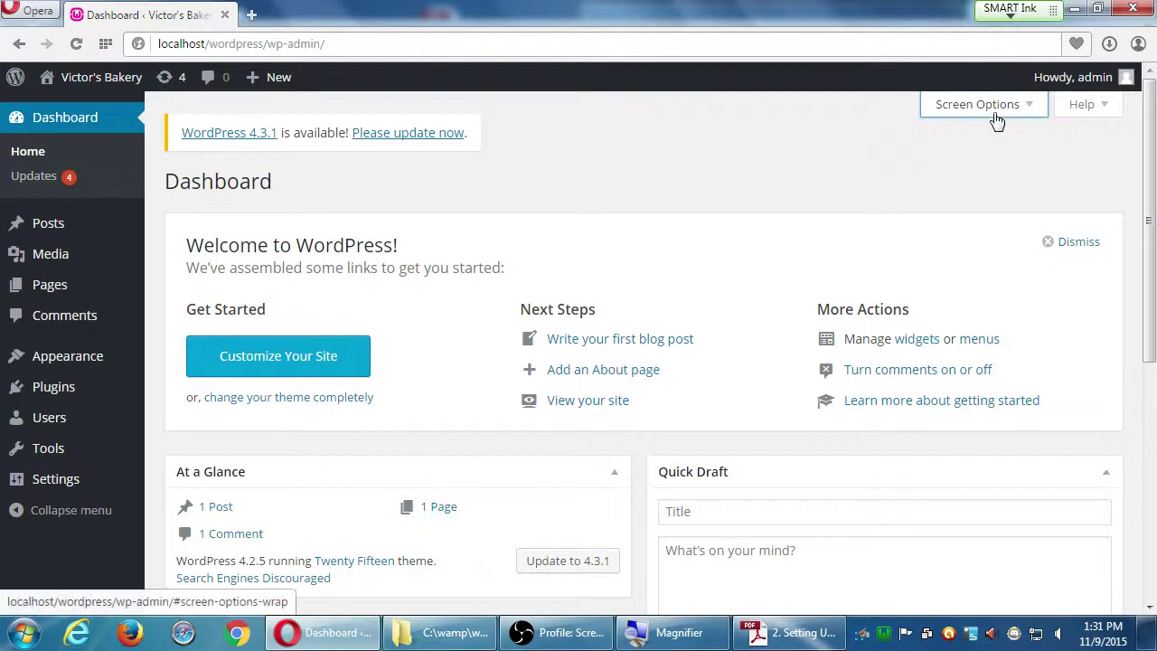
left_click(994, 117)
left_click(1001, 180)
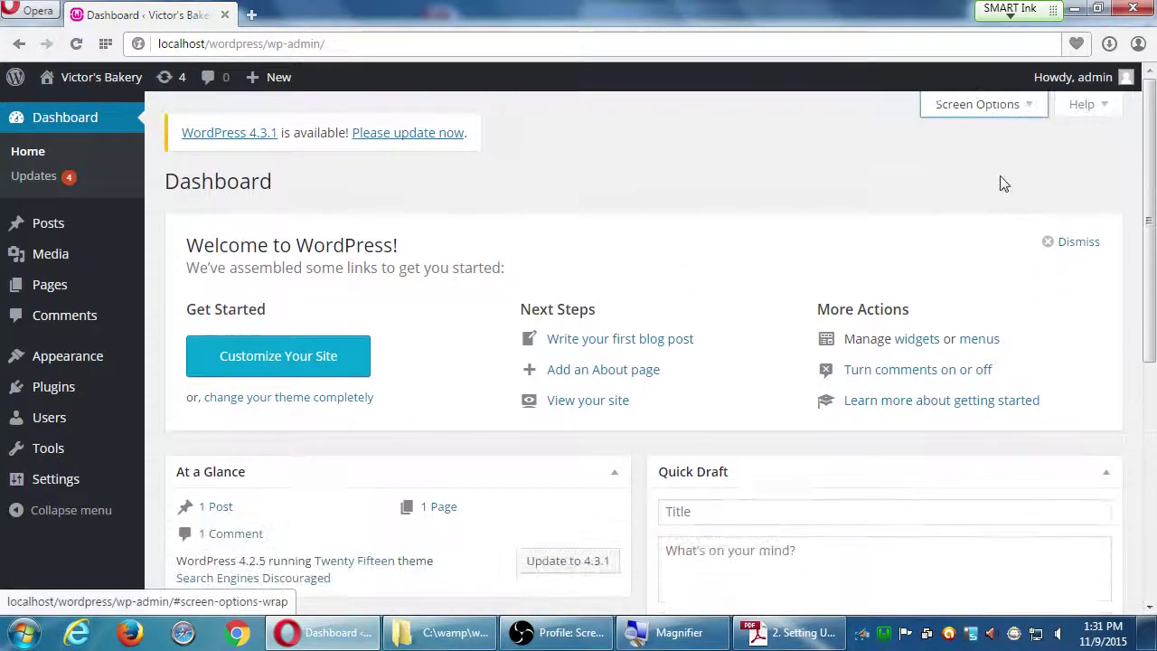
left_click(990, 113)
left_click(985, 178)
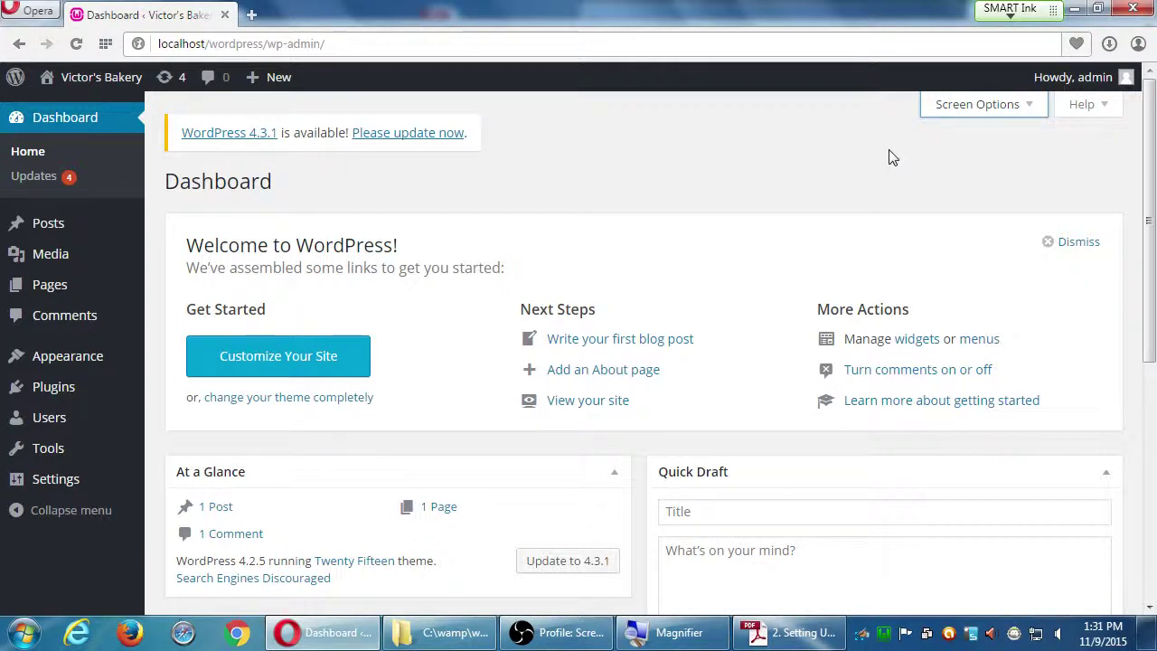
- Scroll through the At a Glance, Activity and WordPress News boxes, opening the comments link
scroll(351, 442, "down", 1)
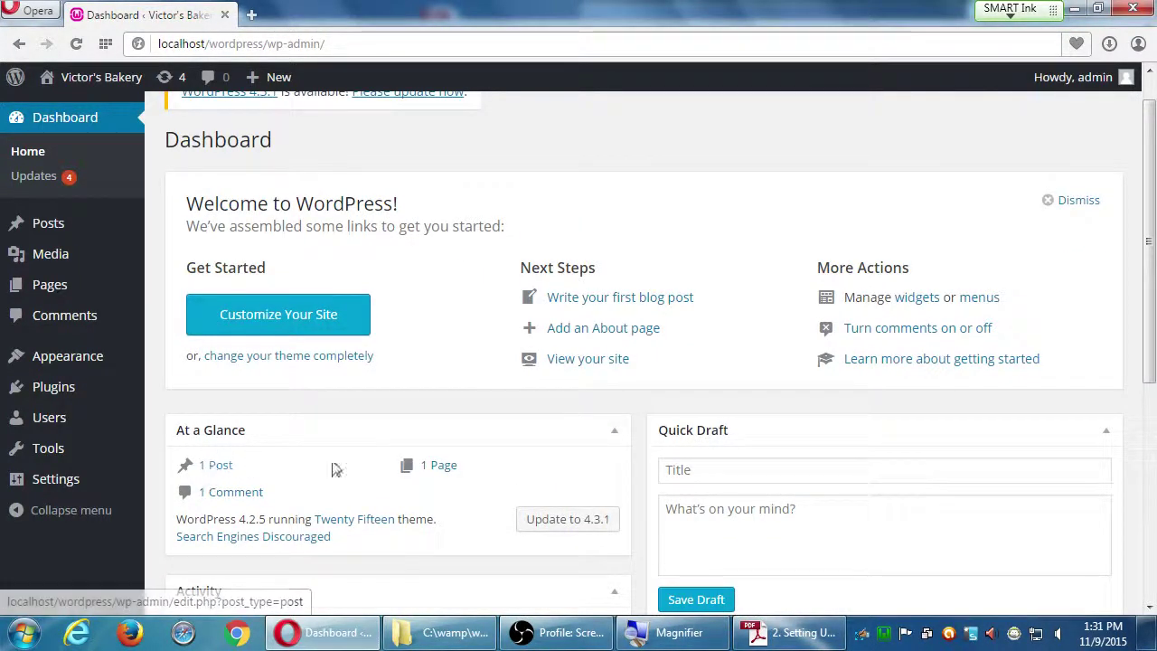
left_click(246, 494)
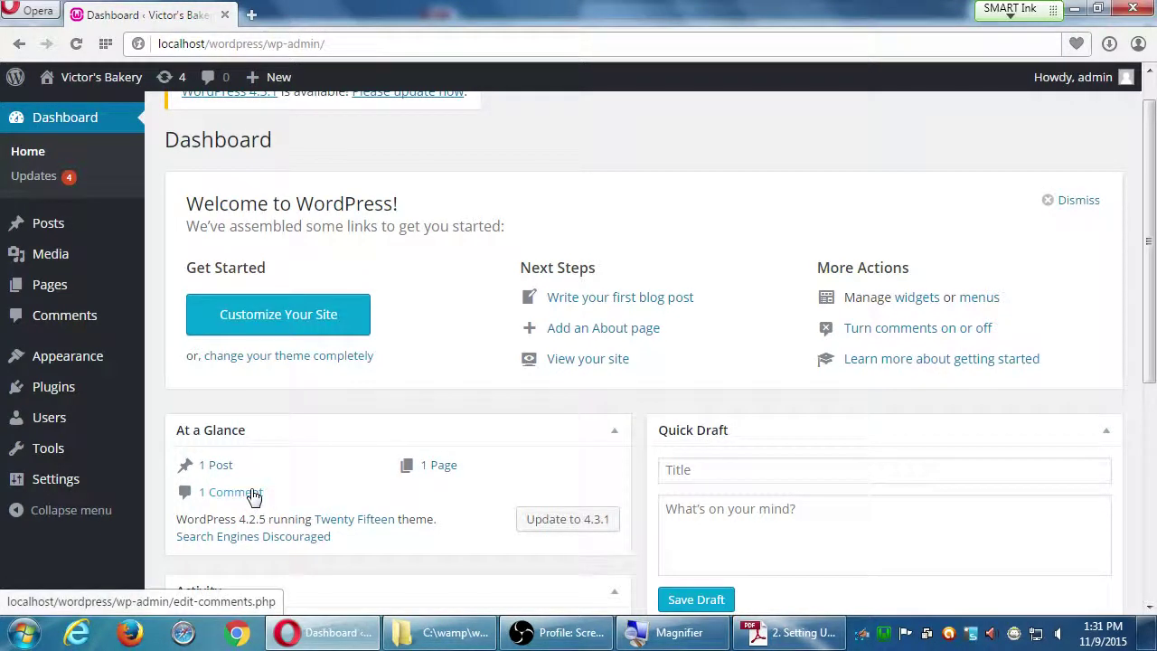
scroll(265, 493, "down", 2)
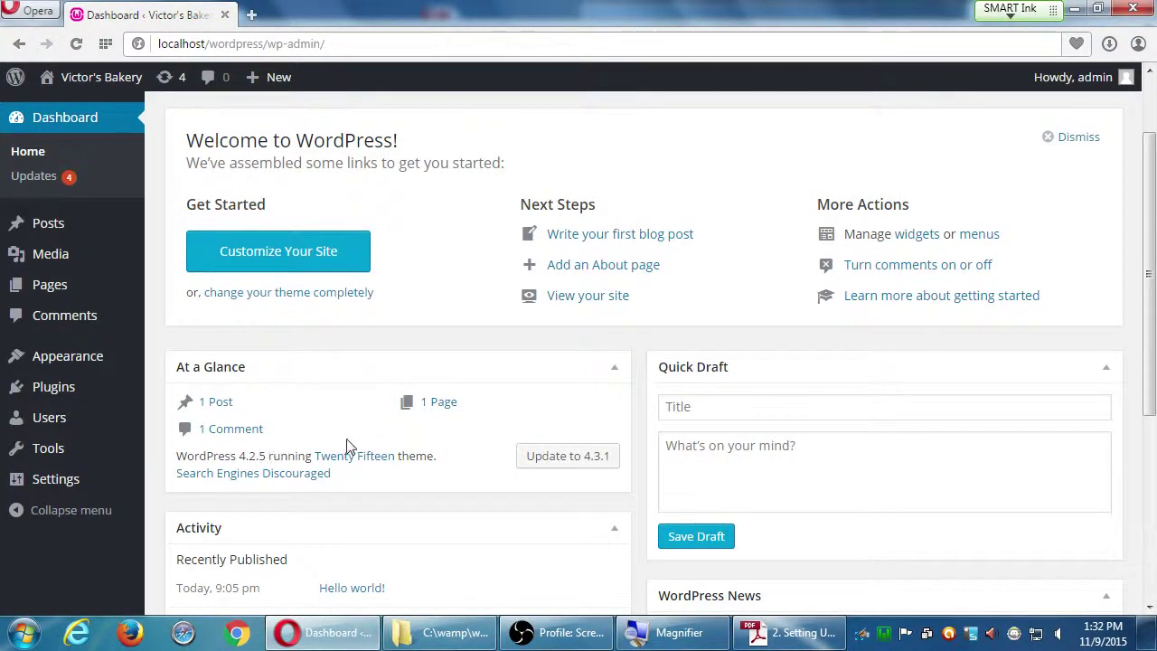
scroll(348, 443, "down", 2)
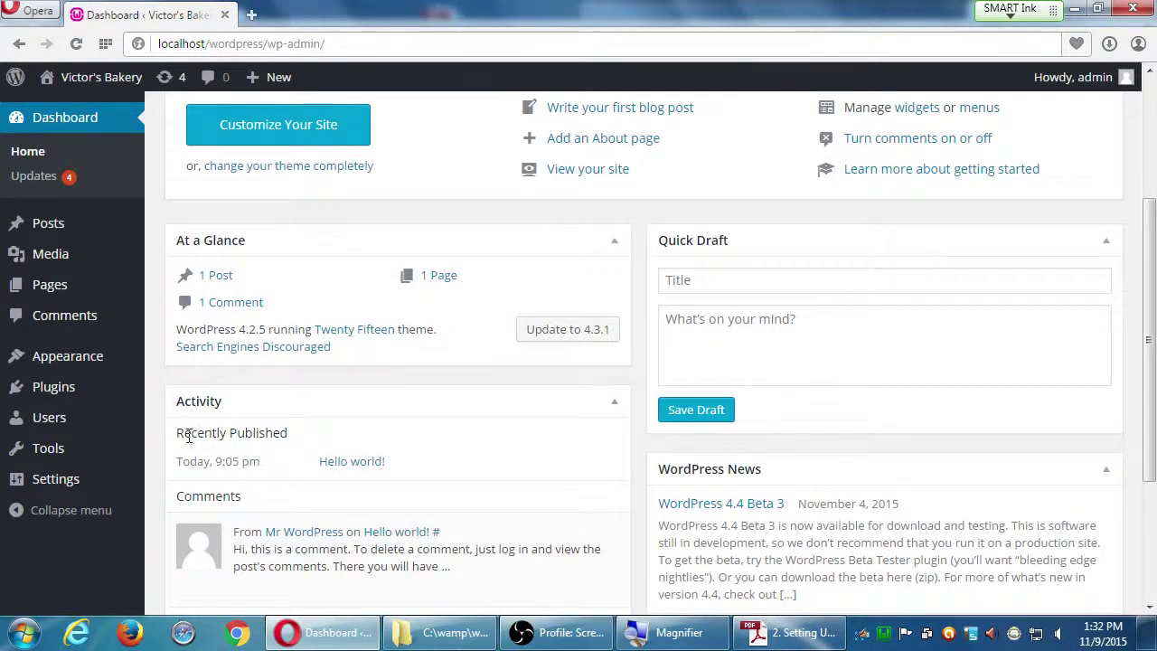
left_click_drag(184, 432, 256, 431)
scroll(308, 479, "up", 1)
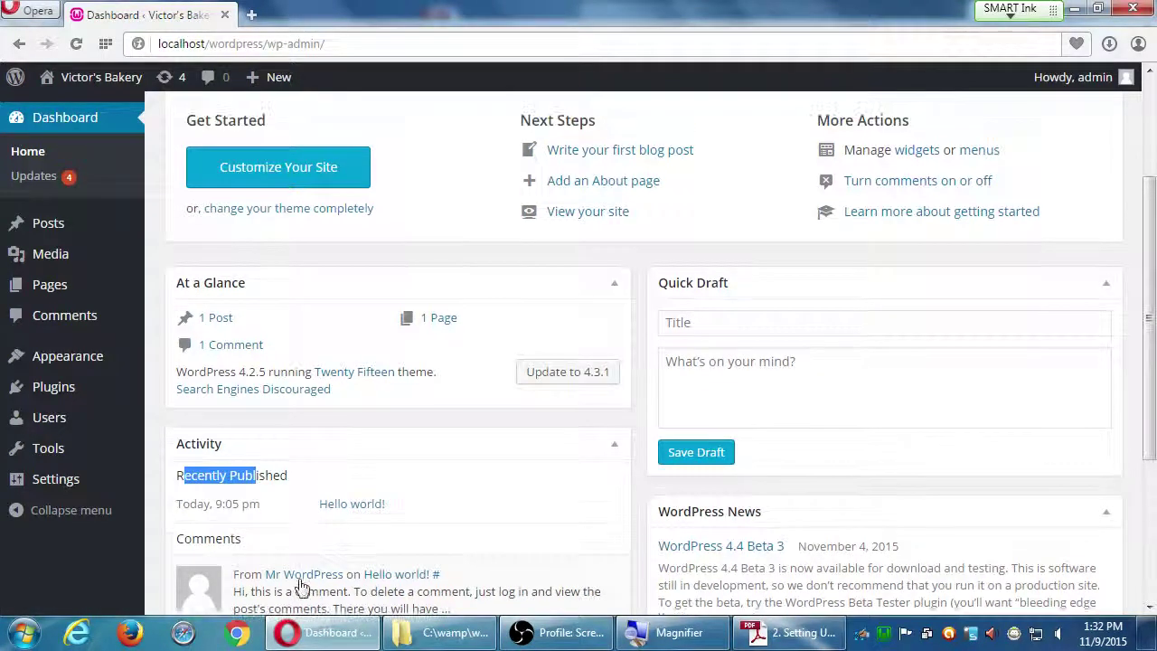
scroll(298, 578, "down", 2)
scroll(352, 477, "down", 2)
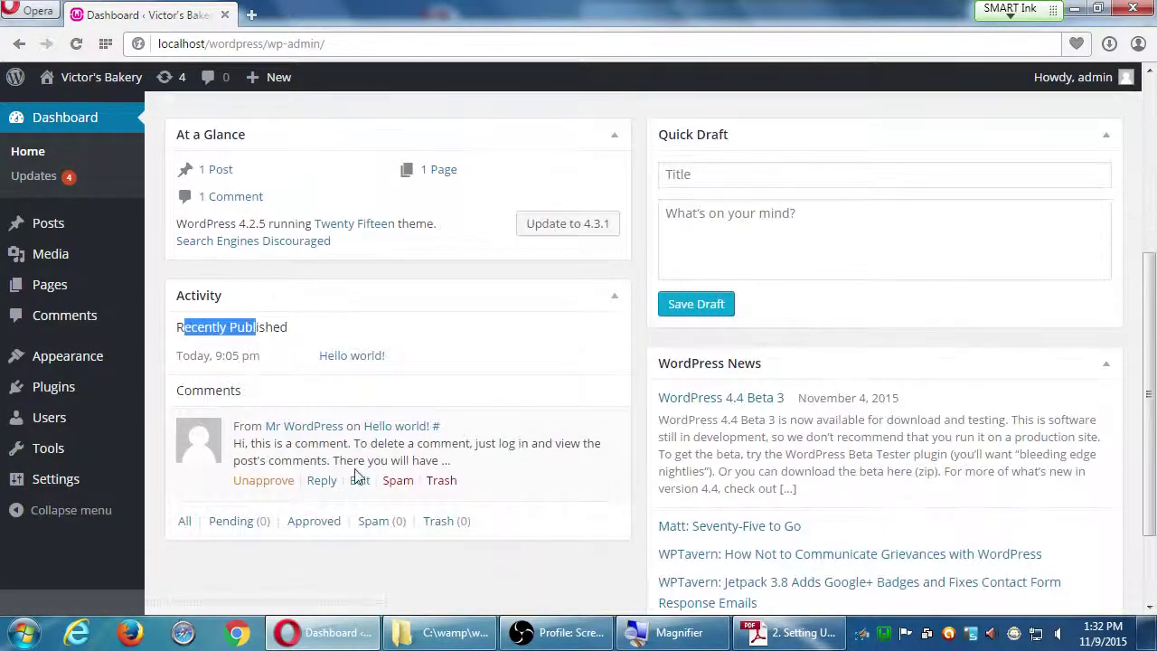
scroll(388, 457, "up", 3)
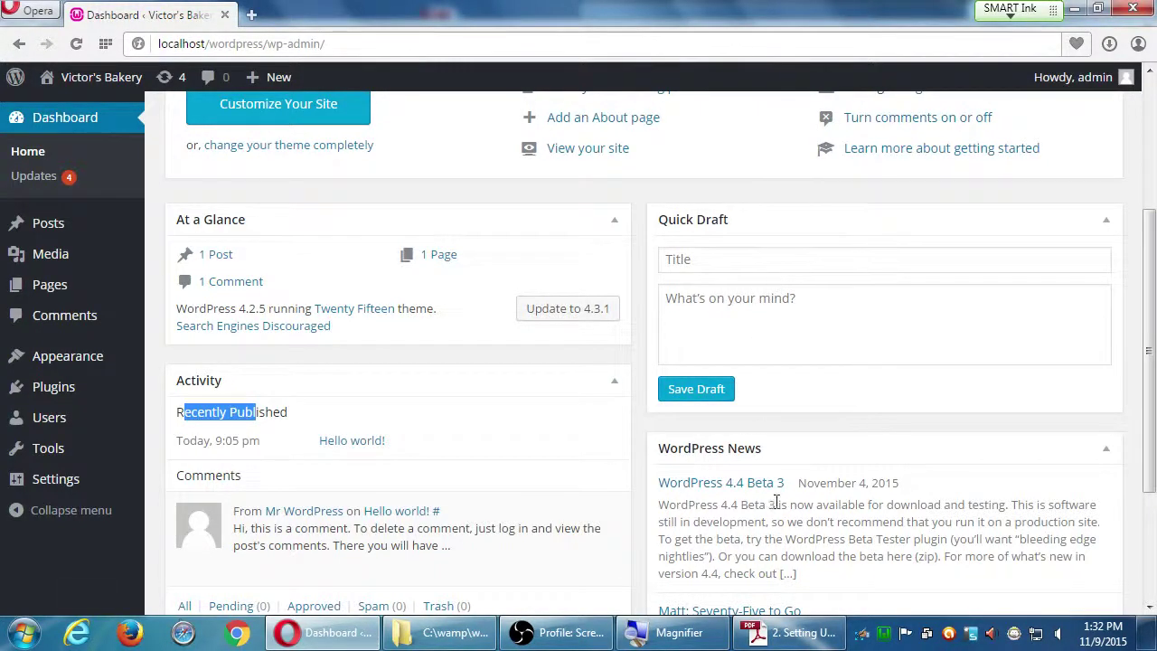
scroll(774, 500, "down", 3)
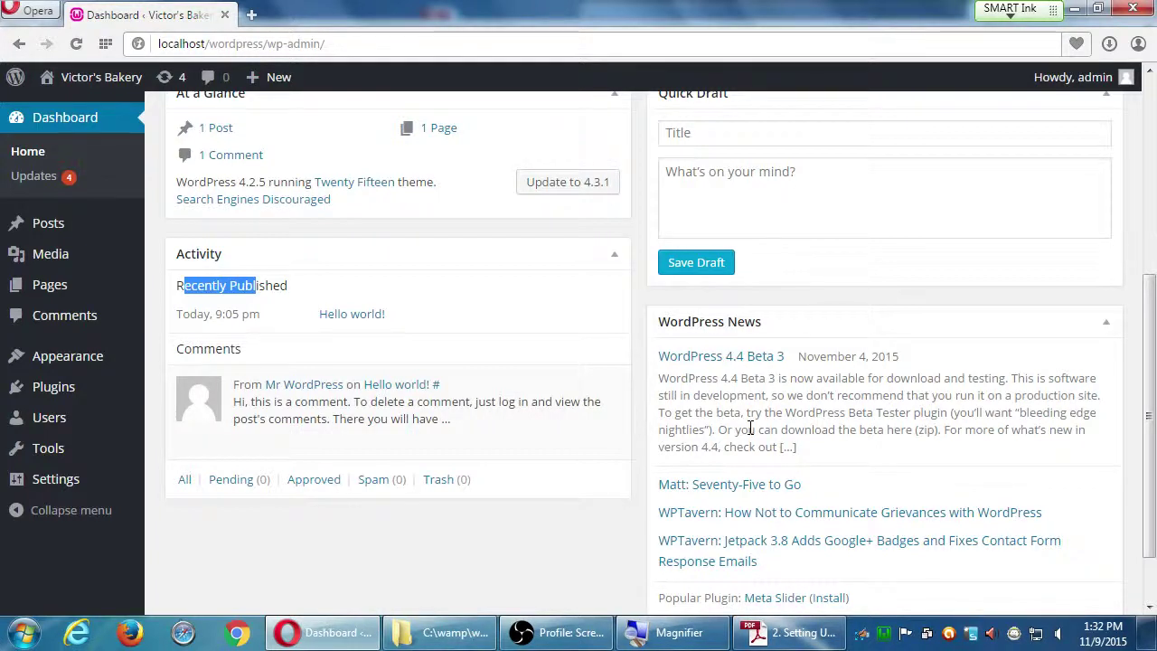
scroll(1043, 467, "down", 1)
scroll(859, 439, "up", 5)
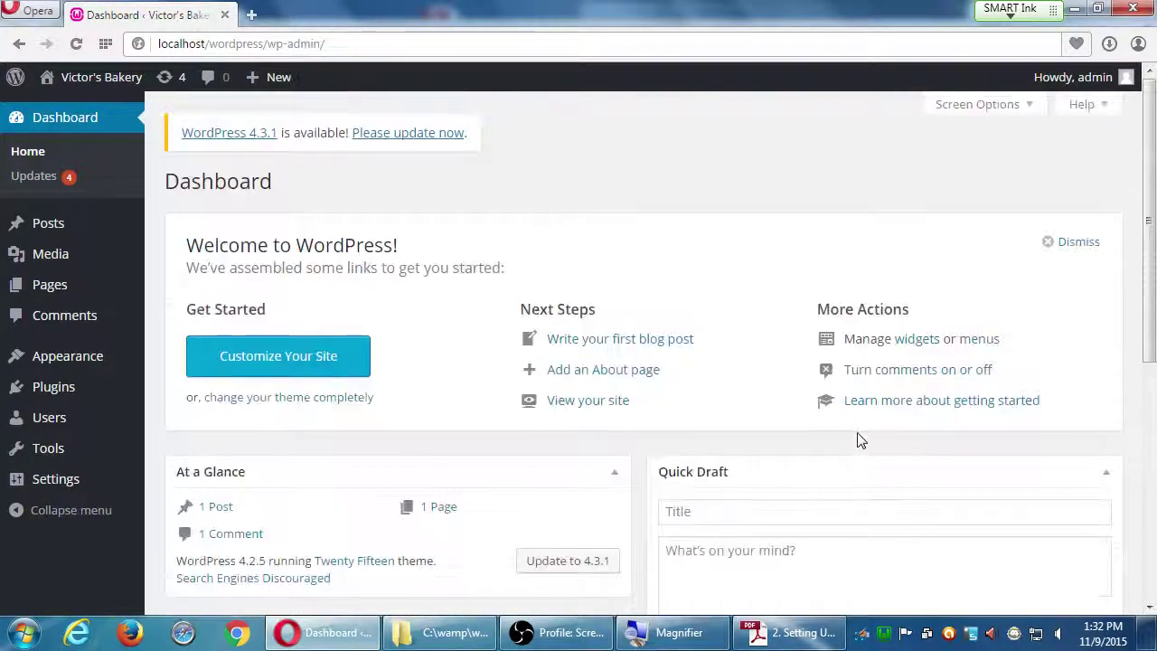
scroll(860, 440, "down", 3)
scroll(855, 442, "up", 1)
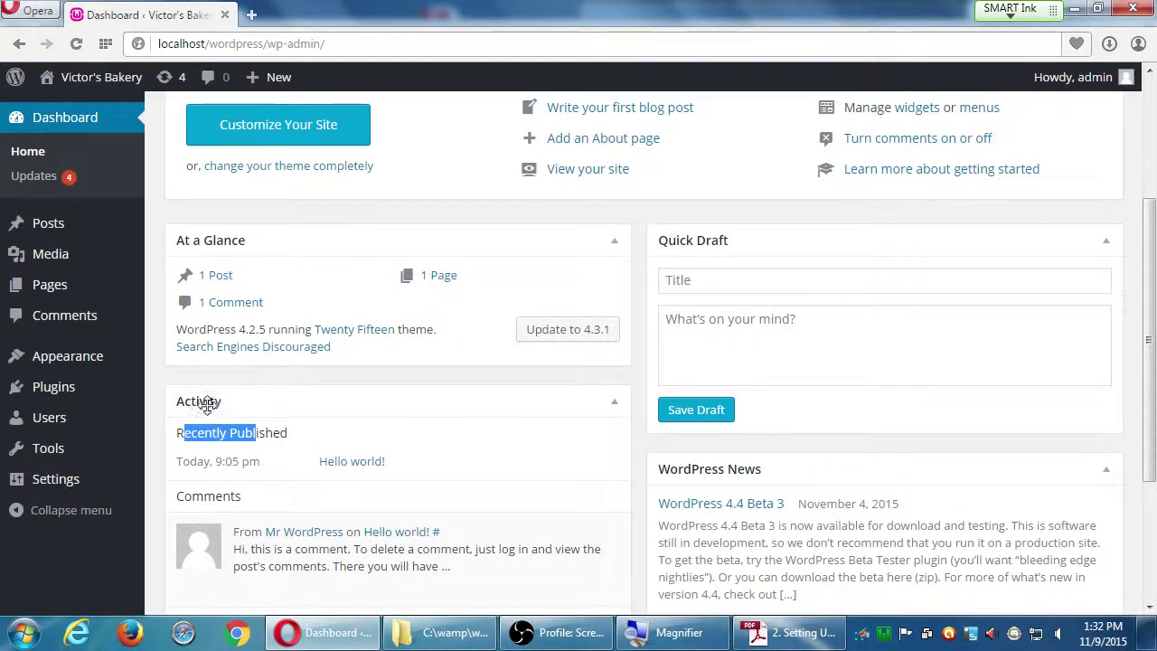
left_click_drag(207, 404, 226, 240)
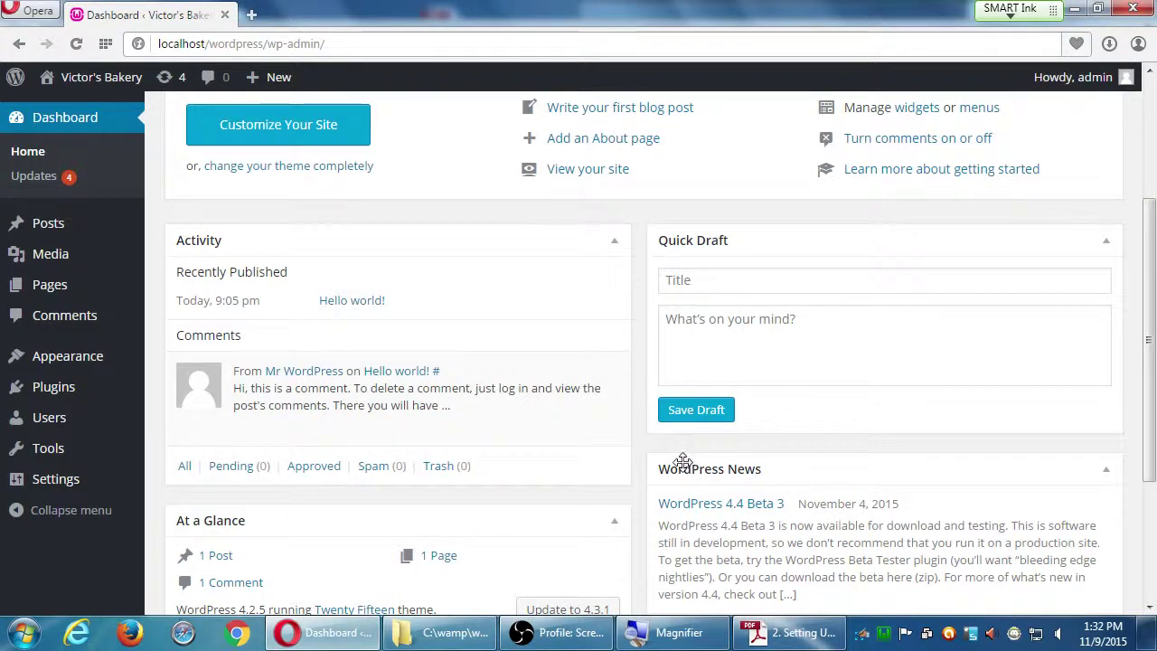
left_click_drag(682, 459, 736, 240)
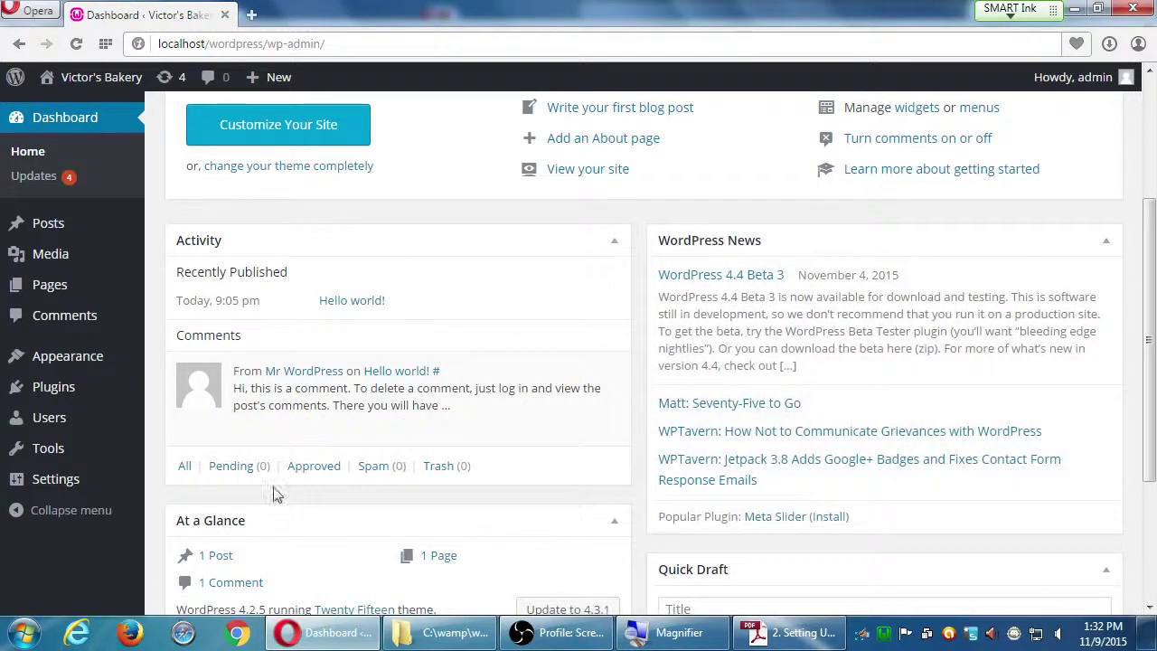
left_click_drag(266, 520, 305, 269)
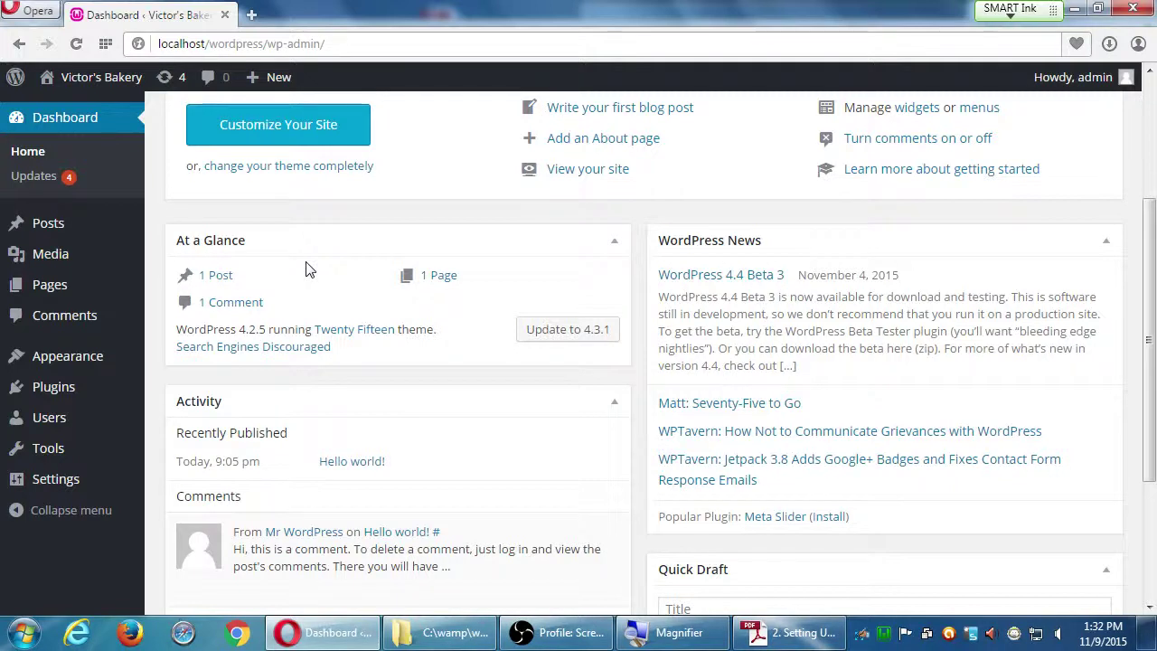
left_click_drag(197, 401, 224, 246)
left_click_drag(196, 520, 194, 258)
scroll(217, 281, "up", 2)
scroll(217, 281, "up", 1)
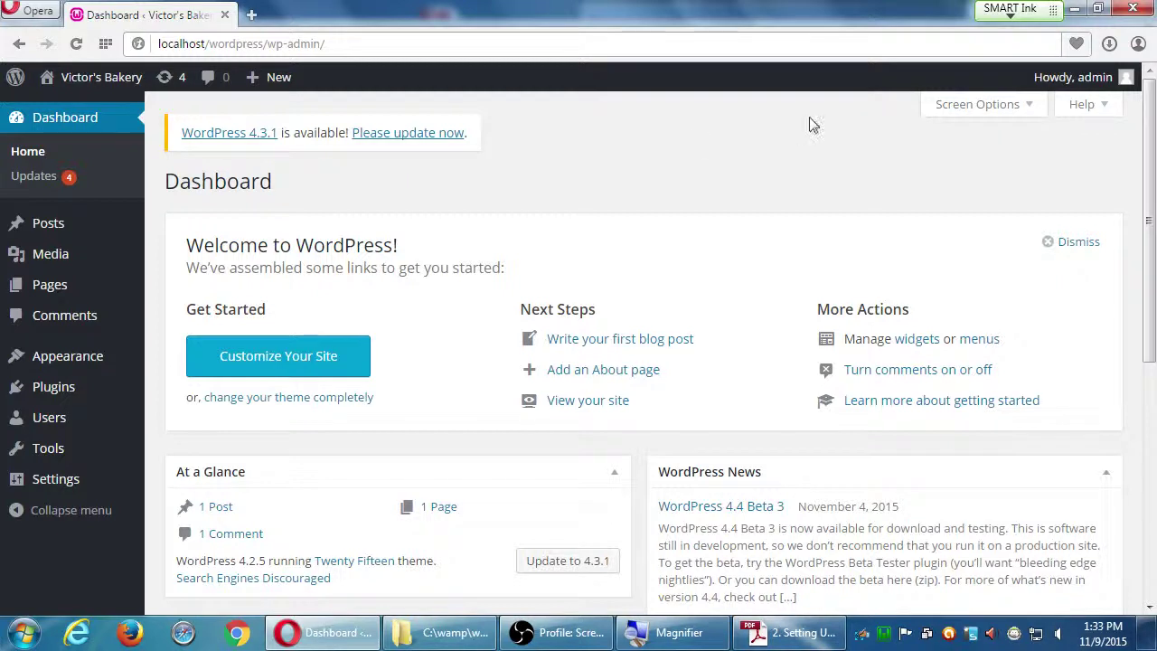
scroll(854, 217, "down", 4)
scroll(858, 244, "up", 3)
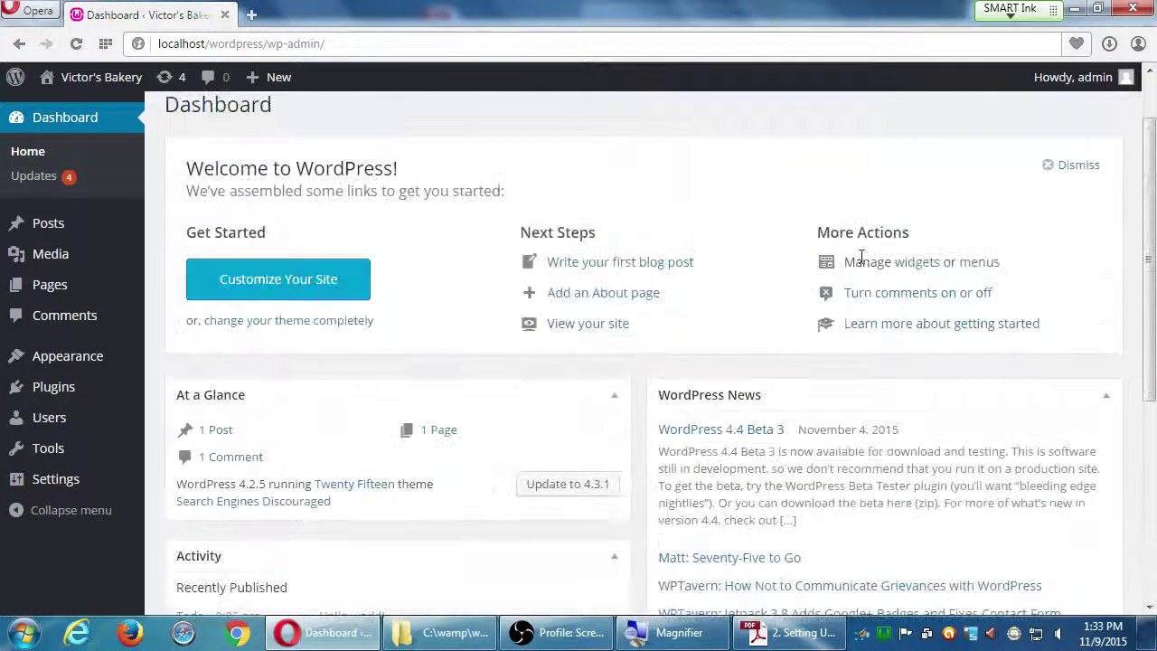
scroll(861, 258, "up", 1)
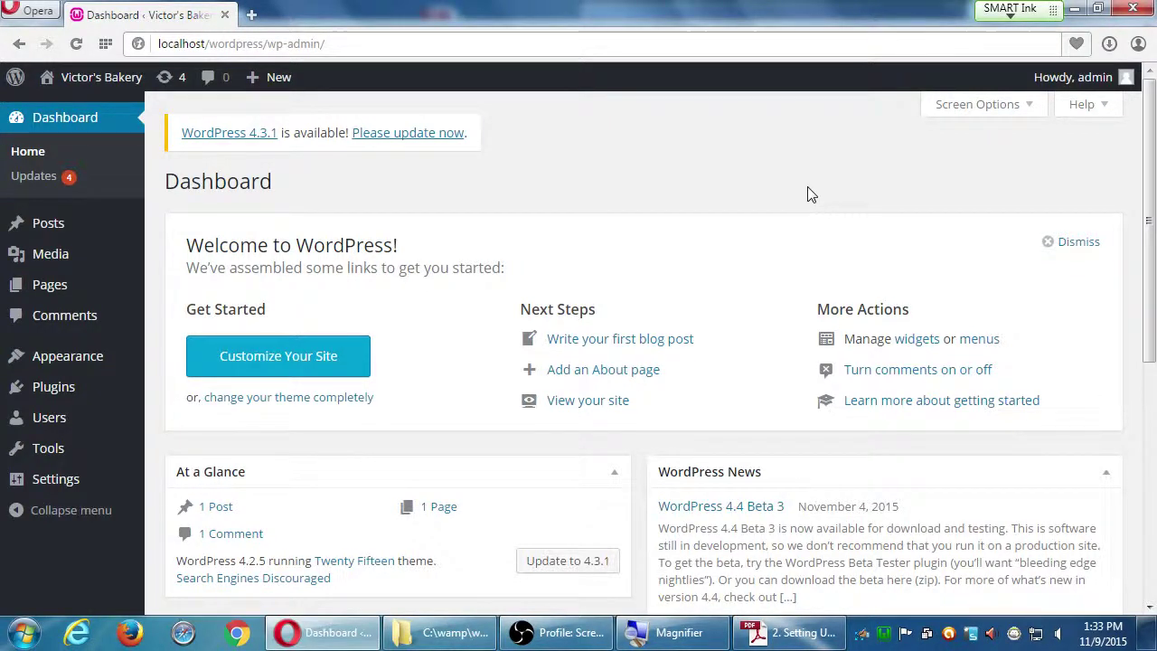
left_click(737, 639)
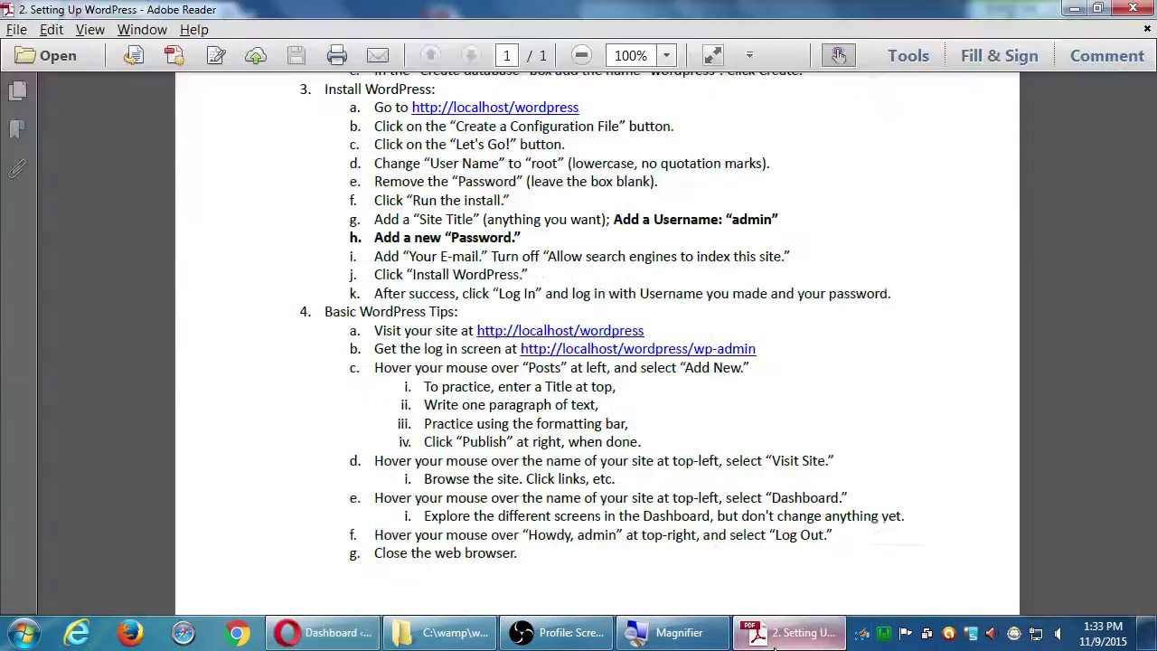
scroll(502, 454, "down", 1)
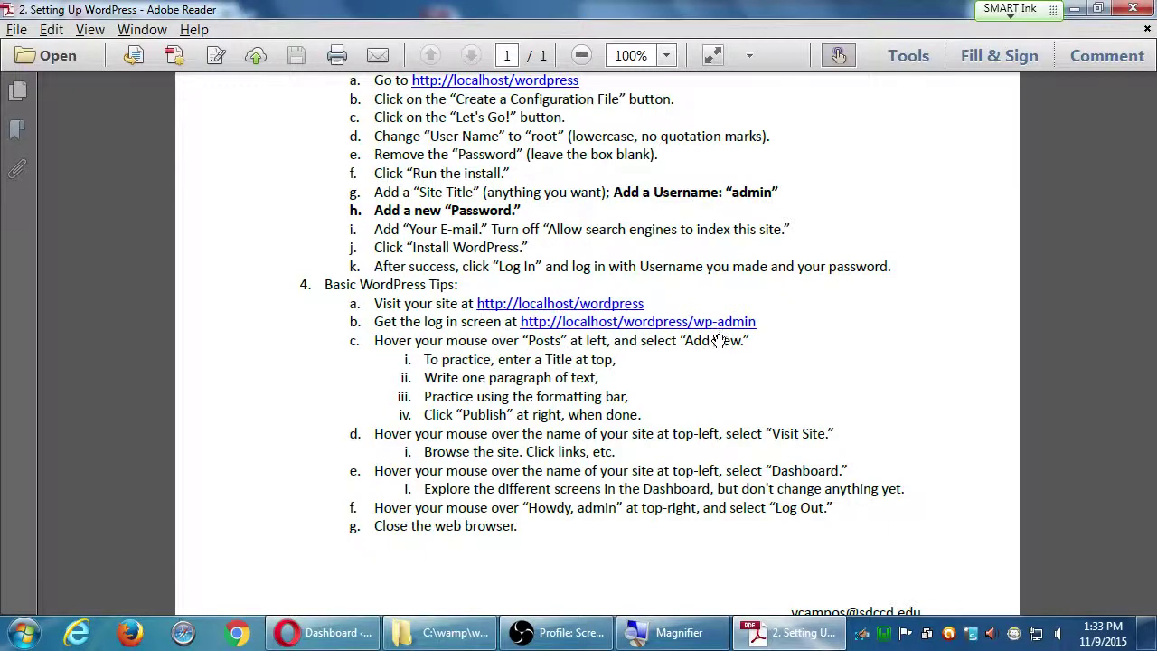
left_click(1074, 9)
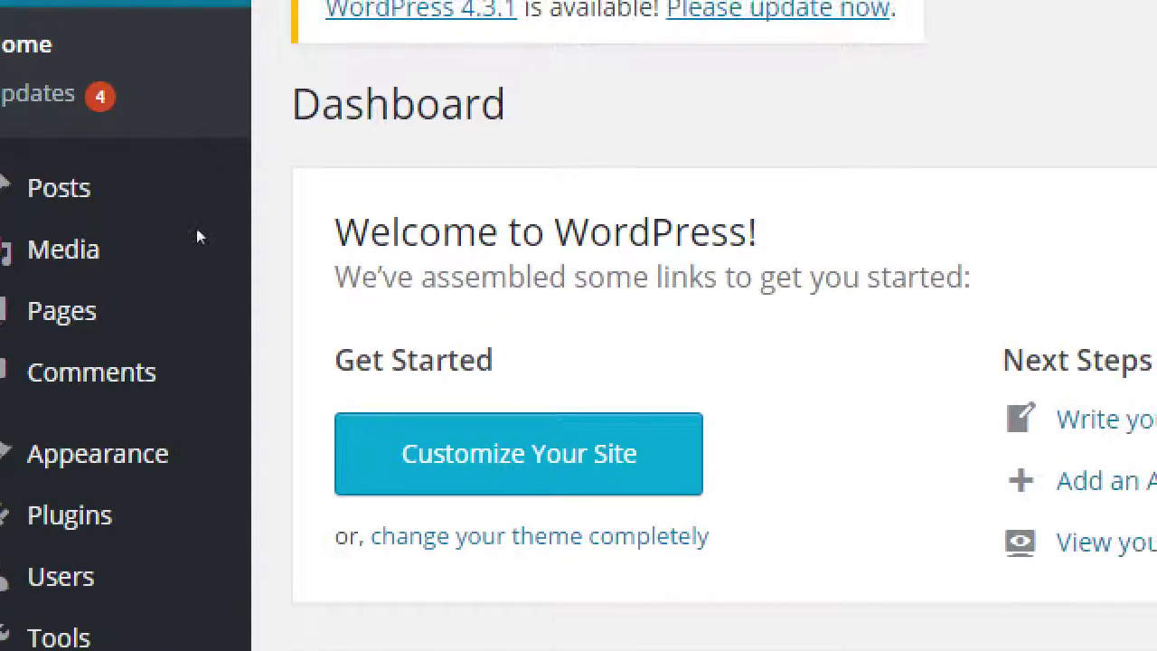
- Go to Posts > All Posts, then choose Add New to start a blank post
mouse_move(52, 182)
mouse_move(52, 219)
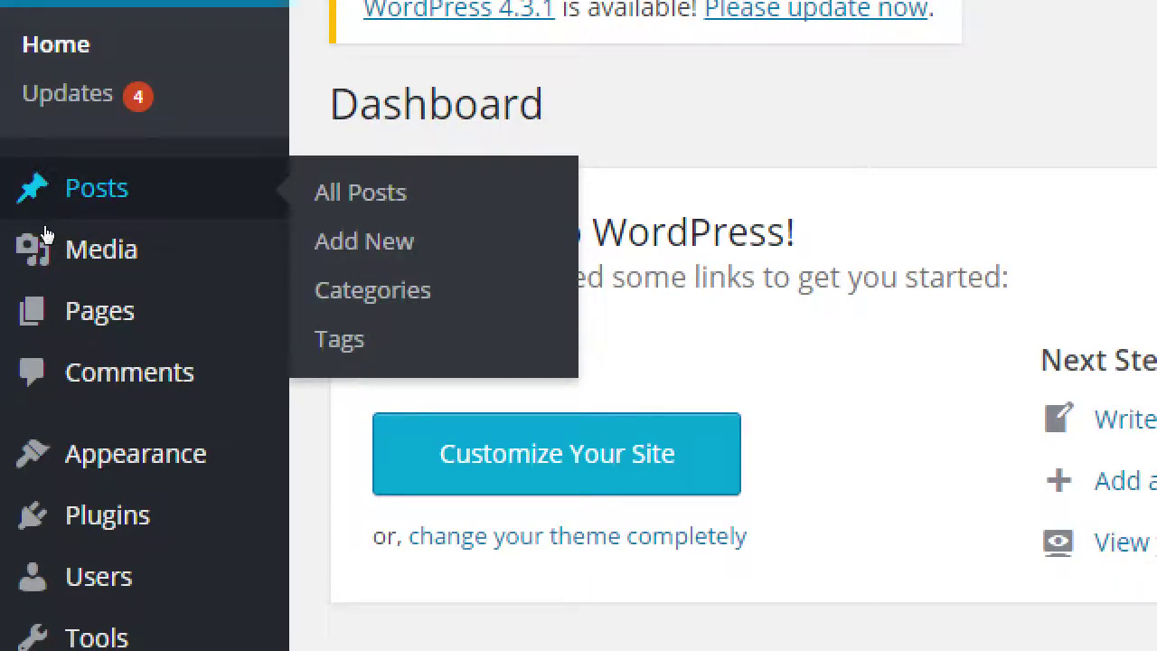
left_click(45, 231)
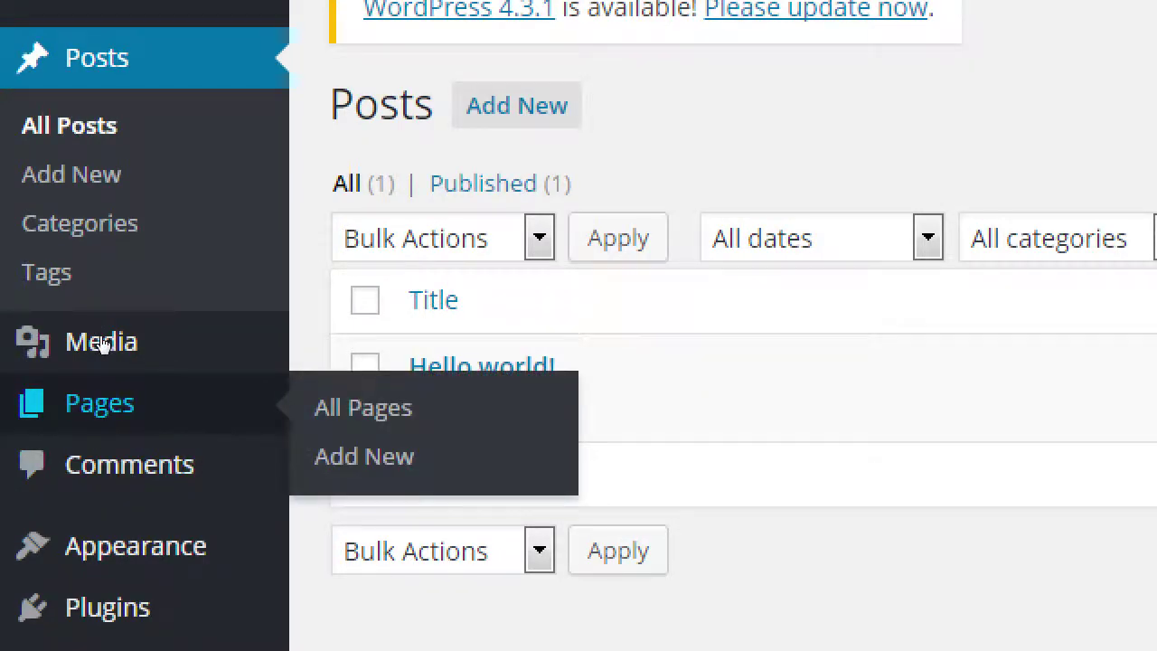
scroll(289, 283, "up", 1)
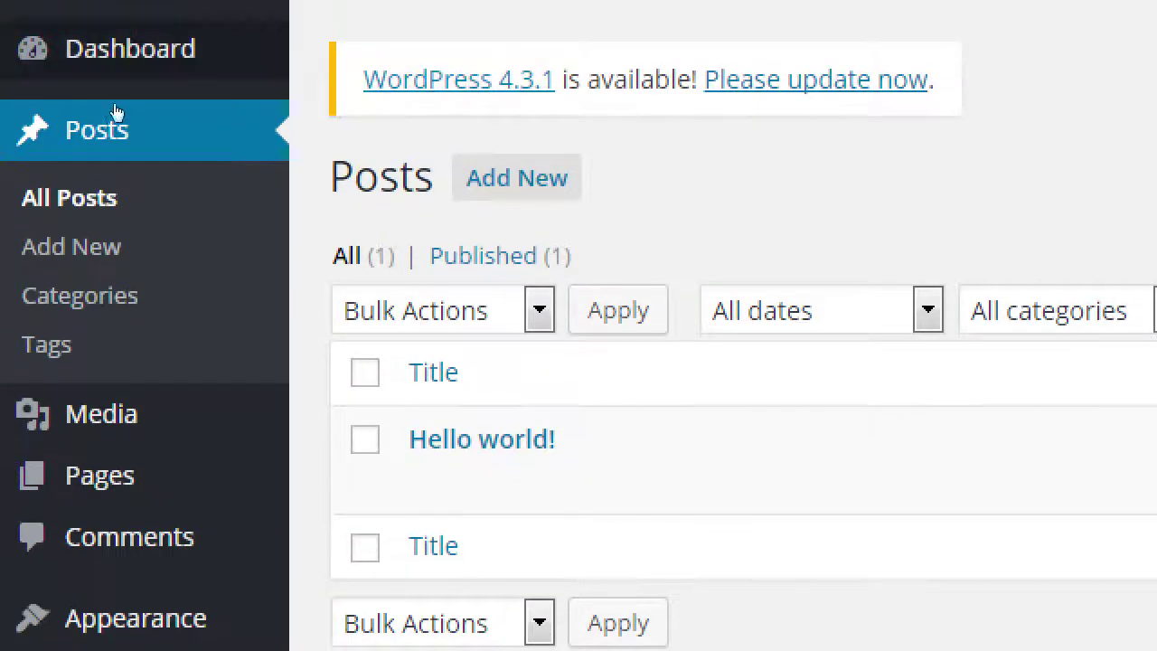
left_click(28, 224)
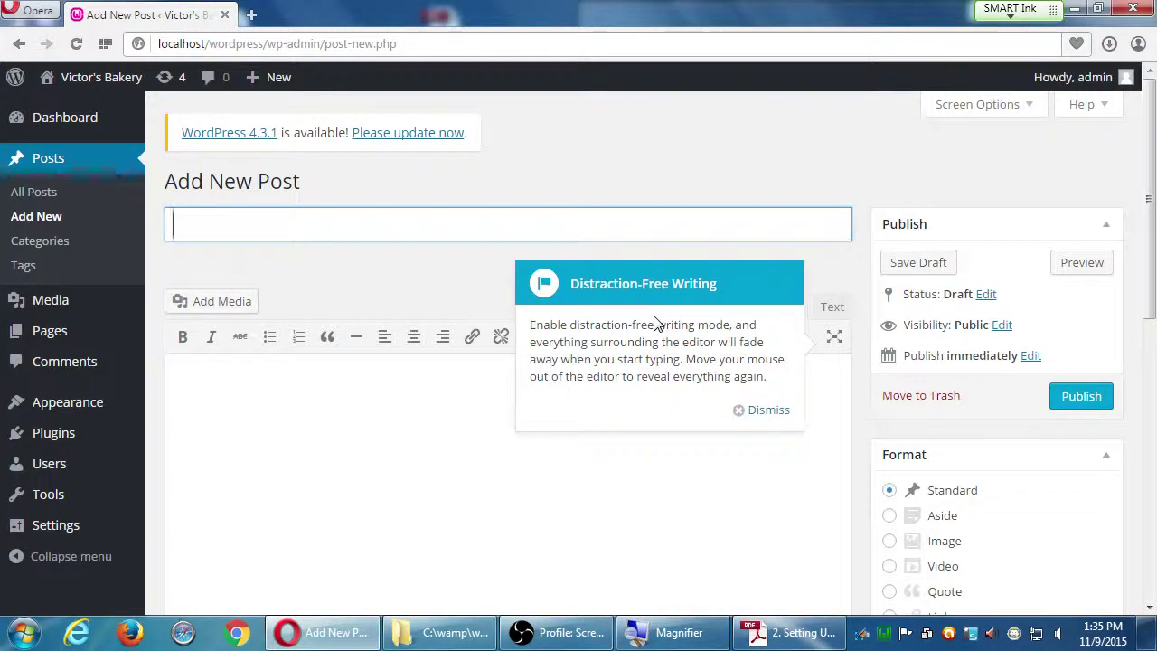
- Dismiss the Distraction-Free Writing tip so the empty Add New Post editor shows
left_click(752, 412)
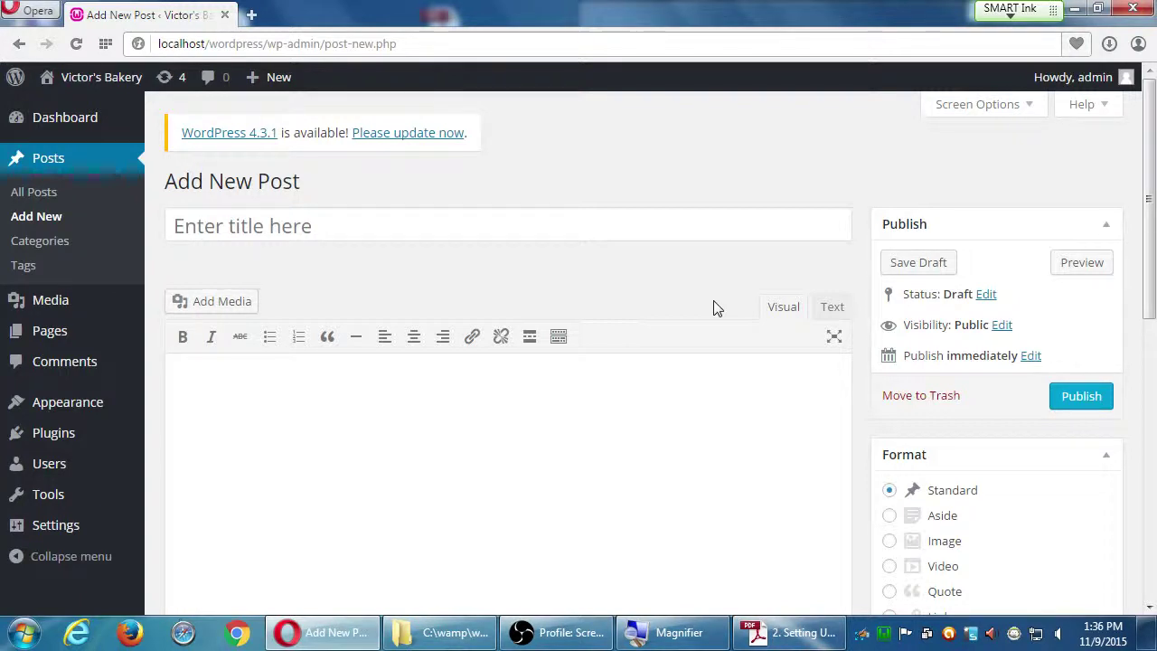
key("alt+Tab")
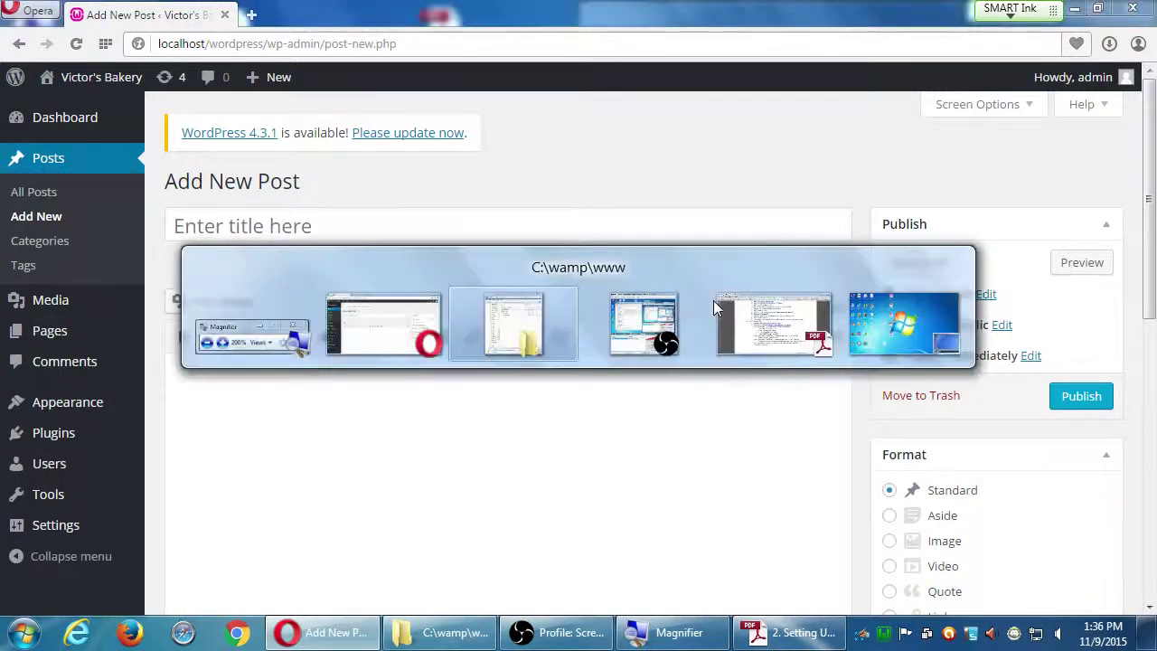
- Snap the PDF guide right and the browser left, with the PDF showing Basic WordPress Tips
key("alt+Tab")
key("alt+Tab")
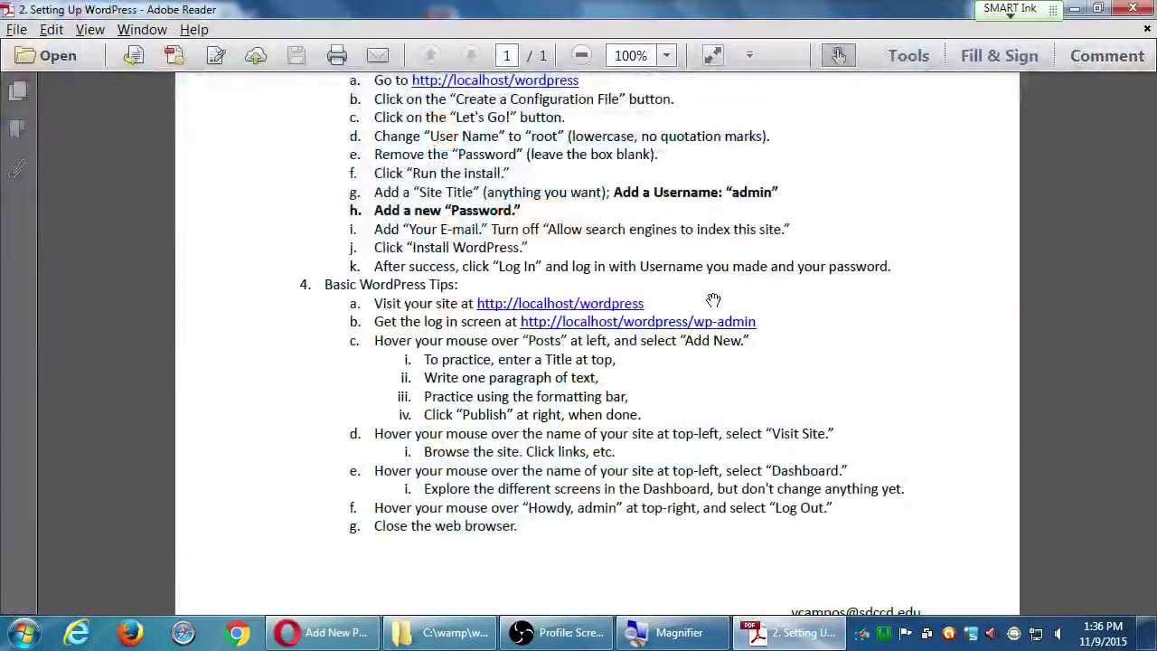
key("super+Right")
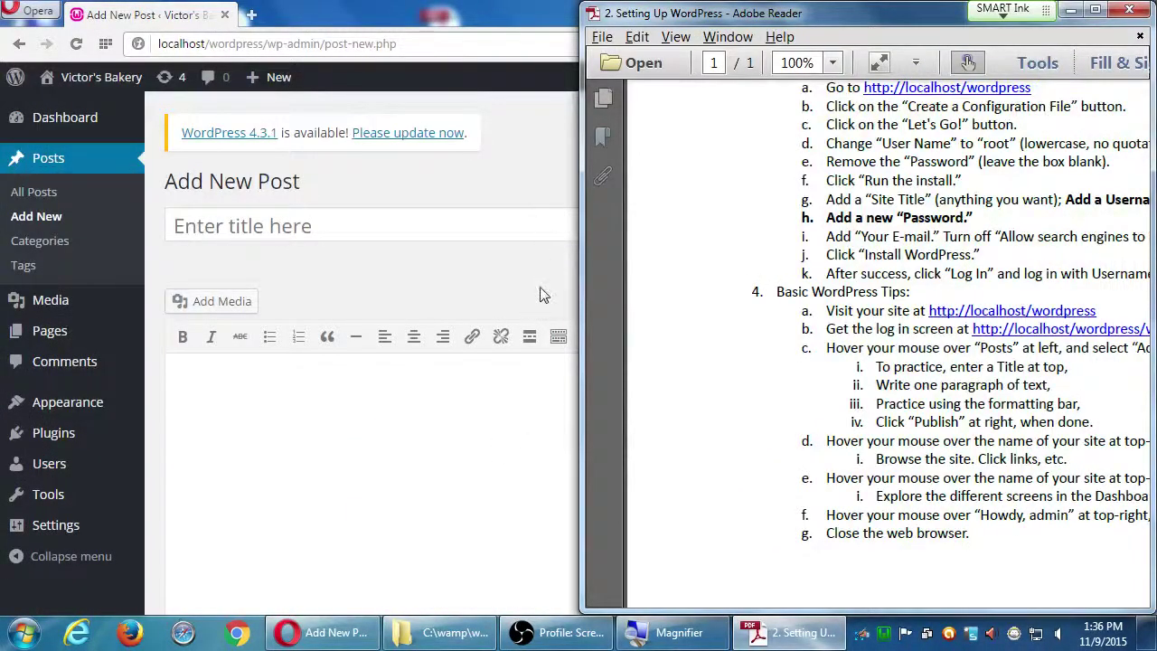
left_click(550, 291)
key("super+Left")
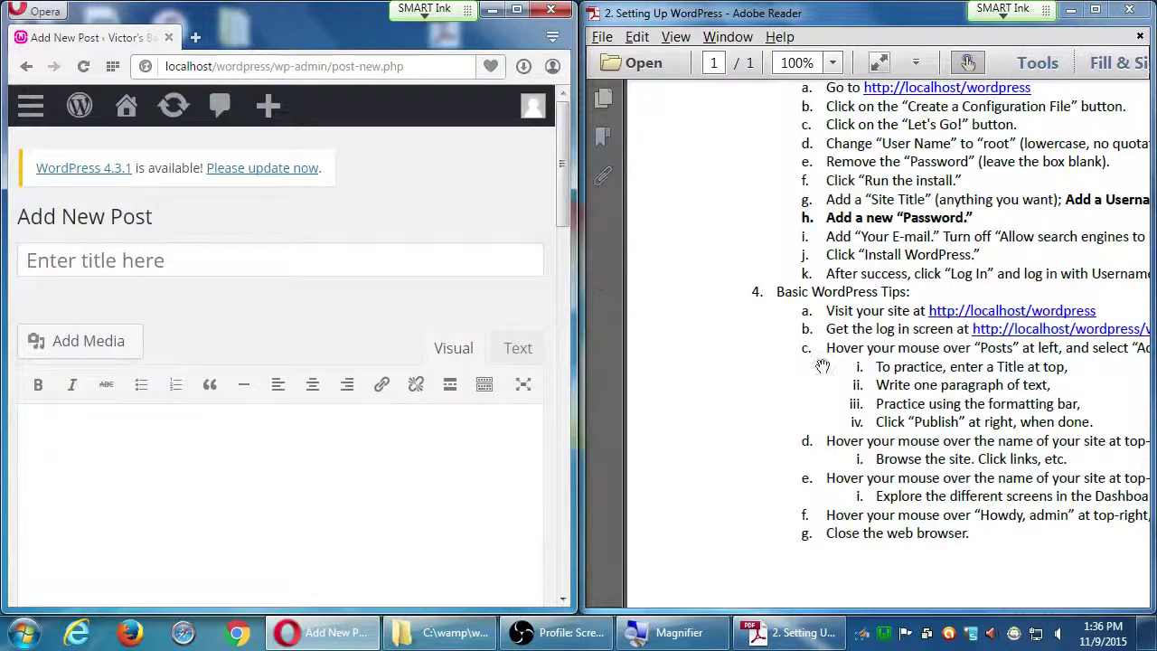
left_click_drag(895, 422, 811, 380)
left_click(318, 265)
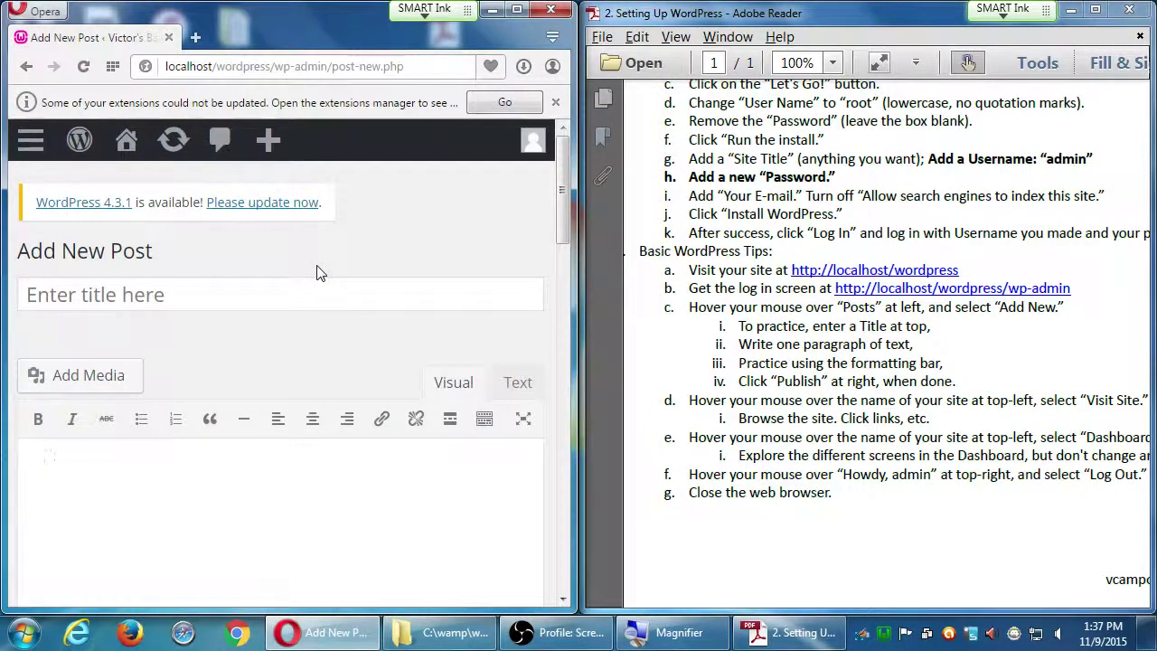
- Title the post 'Welcome to Victor's Bakery' and close the extensions update notice
left_click(320, 286)
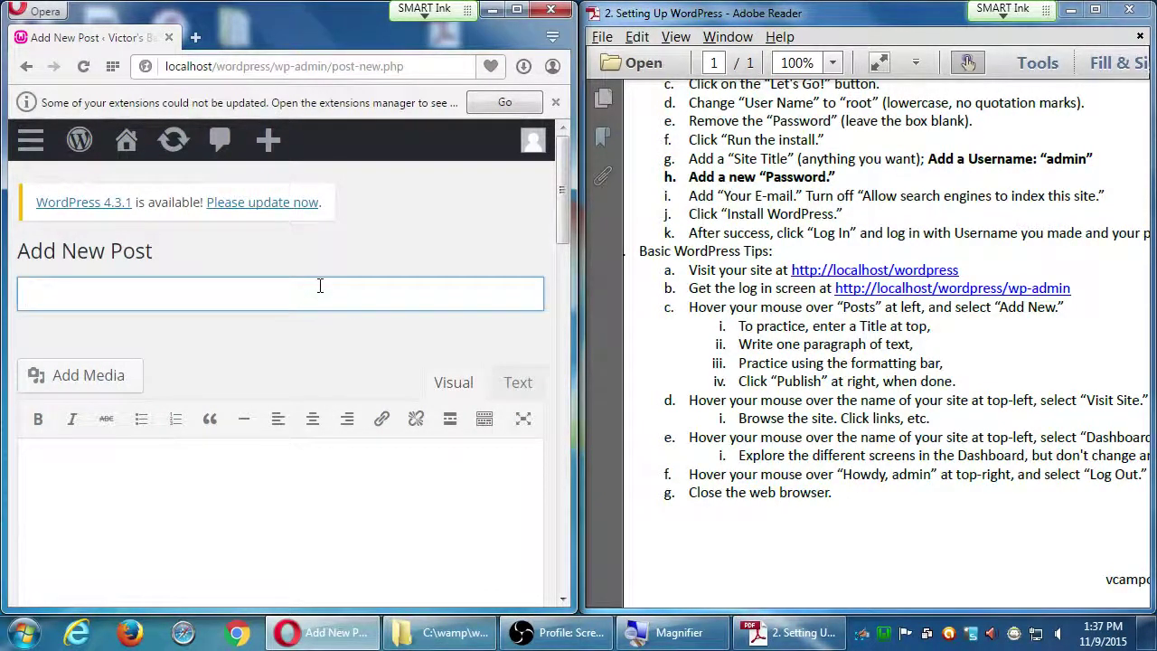
type("Welcome to w")
key("BackSpace")
type("v")
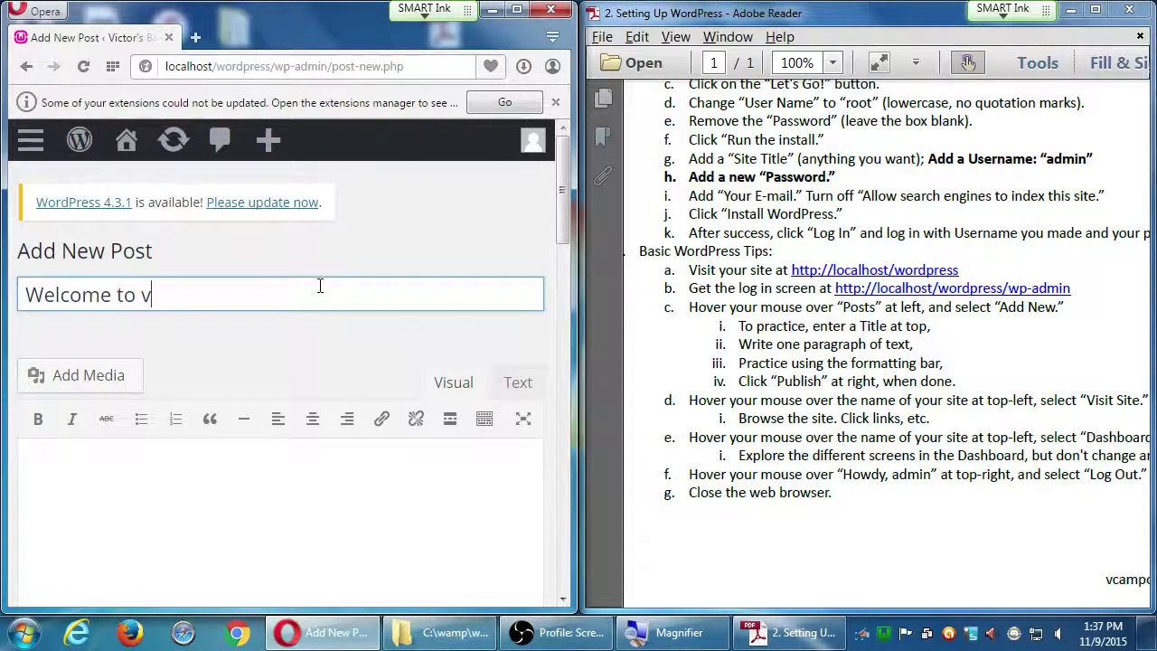
type("i")
key("BackSpace")
key("BackSpace")
type("Victor's Bakery")
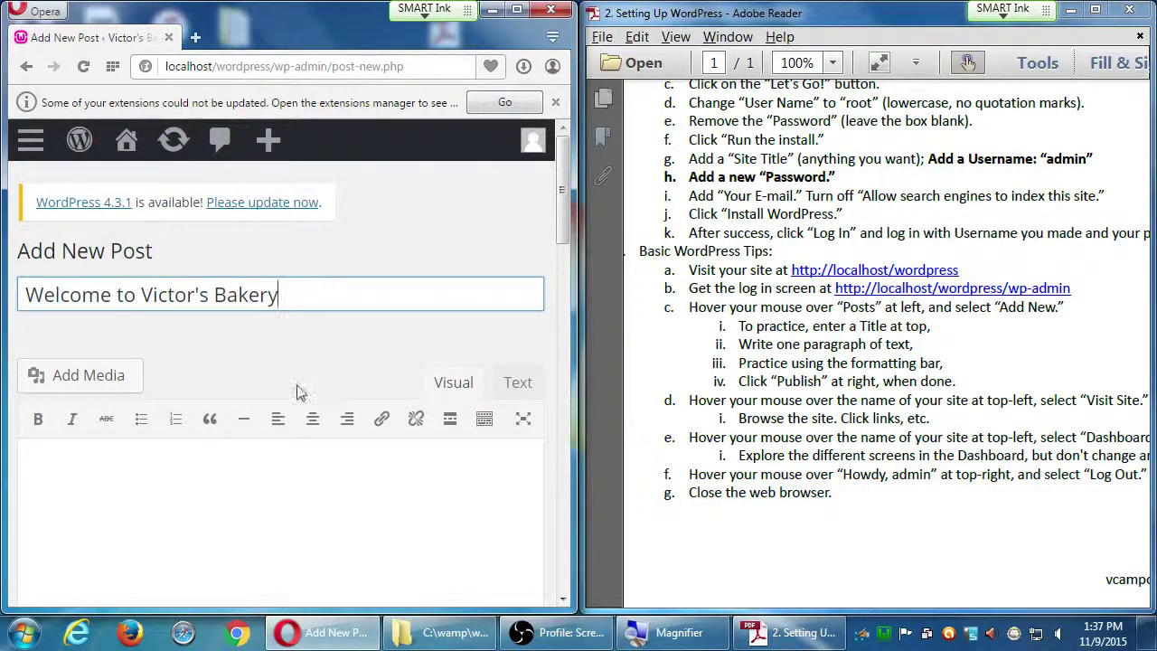
left_click(254, 483)
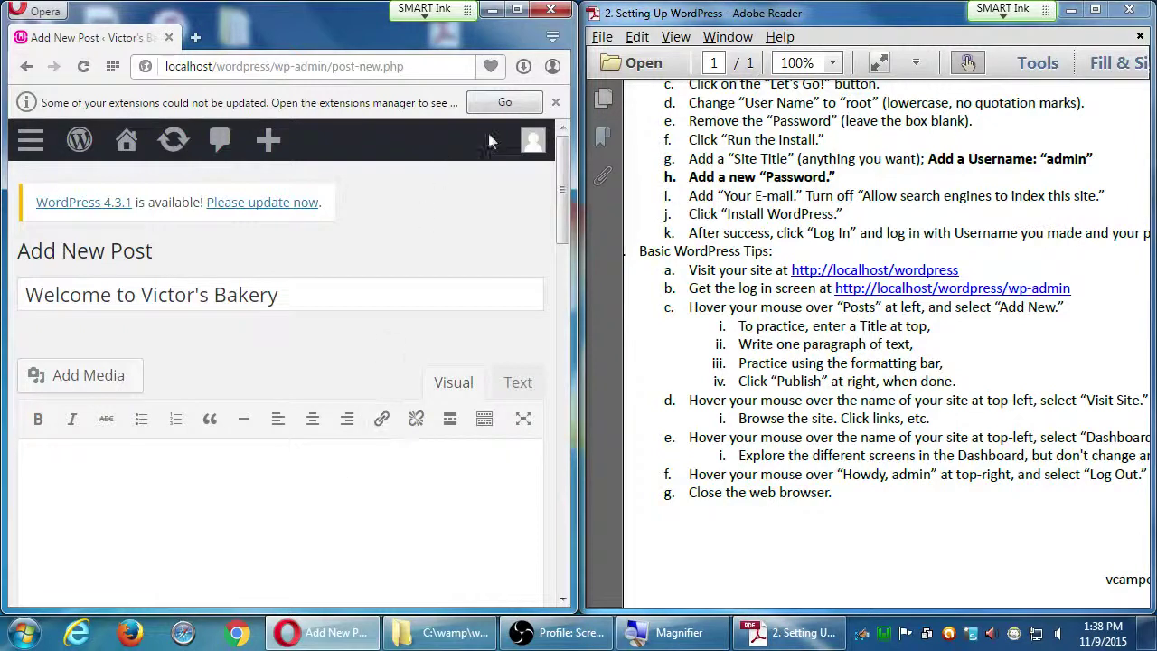
left_click(556, 103)
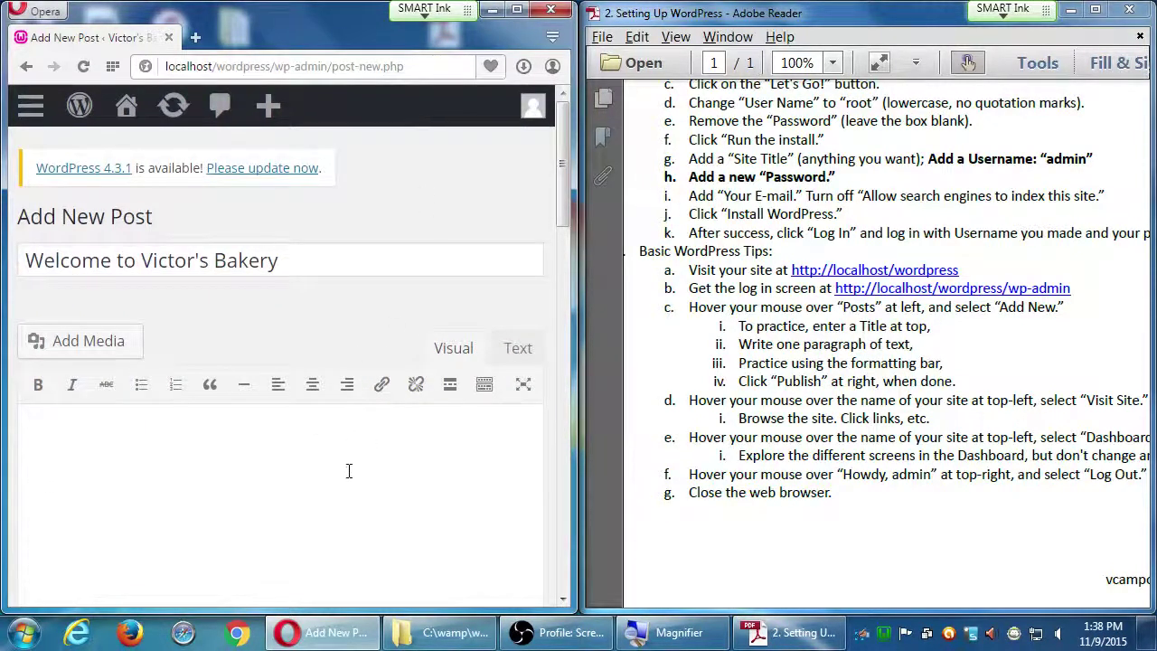
- Type the bakery's introduction paragraph, then a second paragraph 'We specialize in gluten-free goodies.'
type("We're hap")
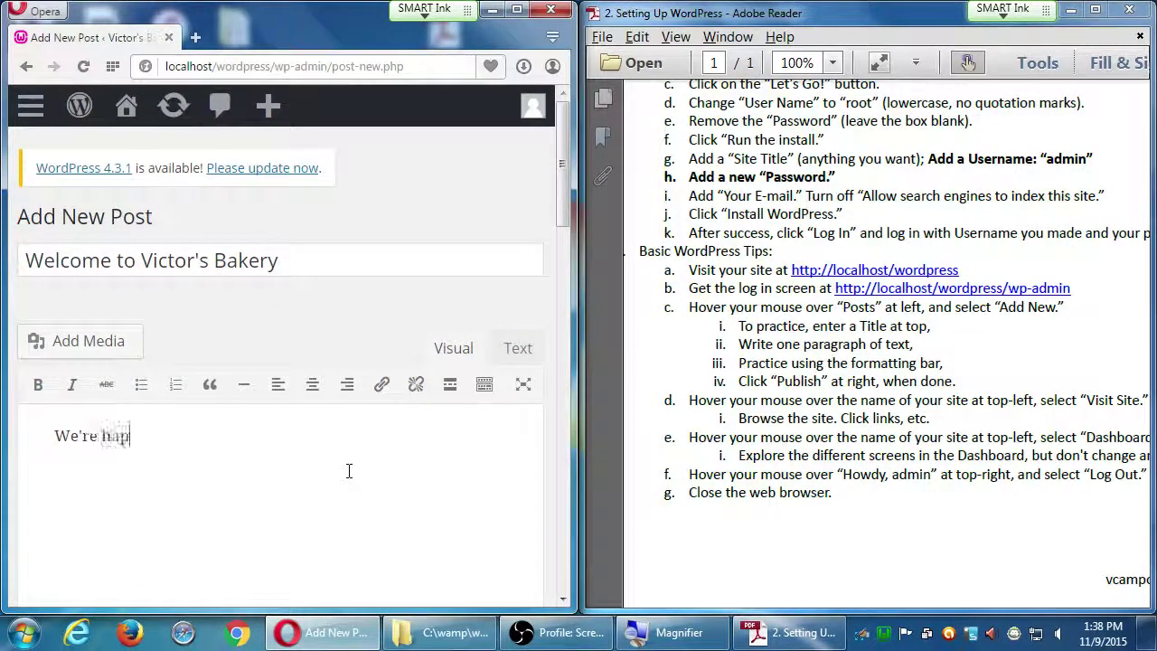
type("py to finally b")
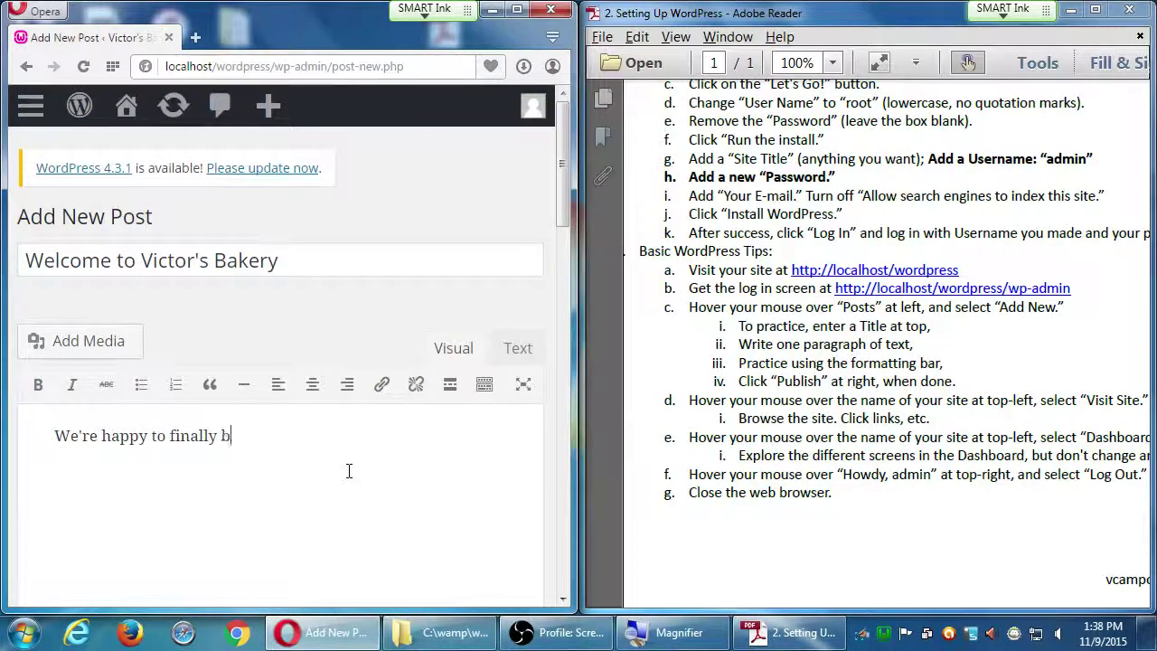
type("e online")
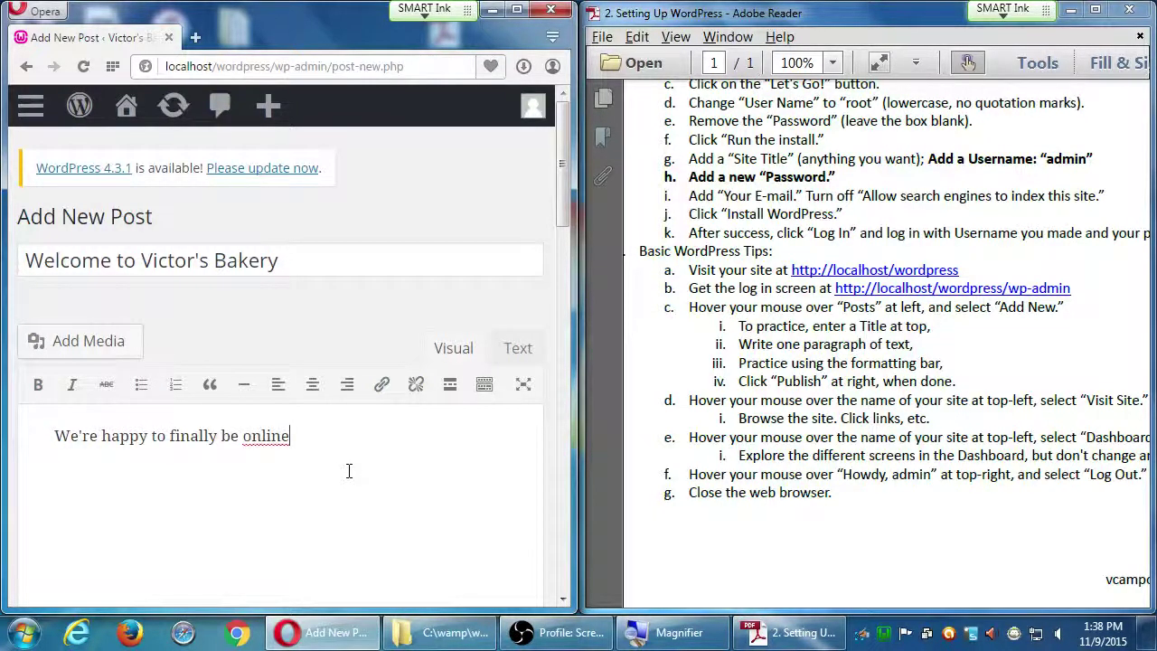
type("! We are Vict")
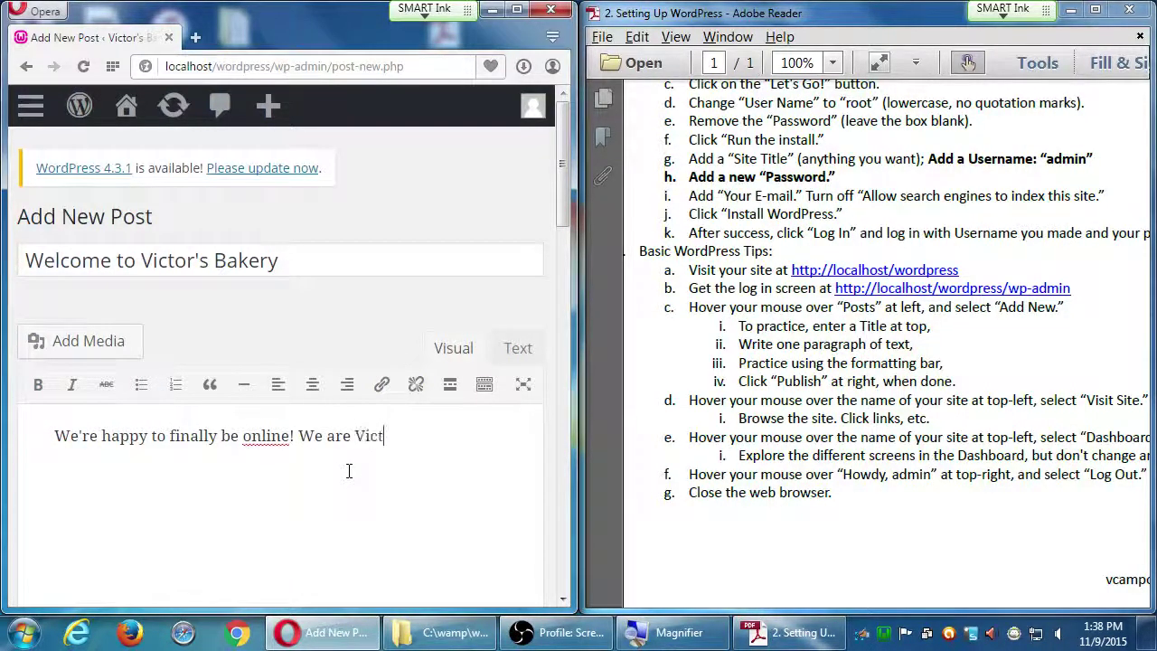
type("or's Bakery, a fa")
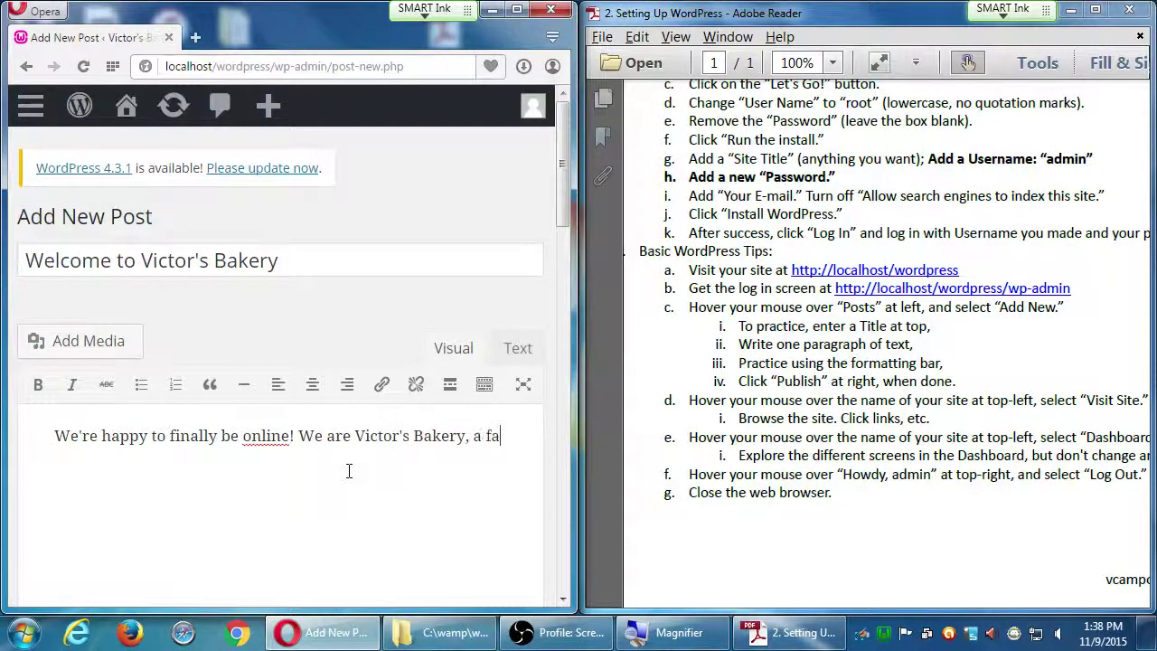
type("mily-owned")
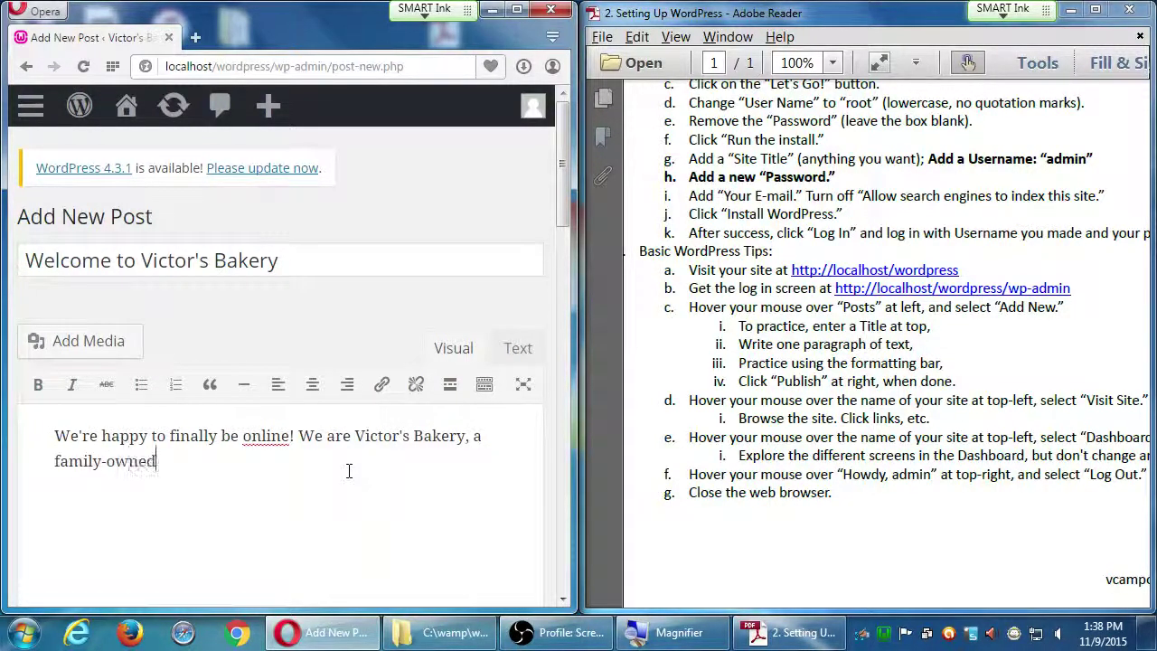
type(" bakery in the ")
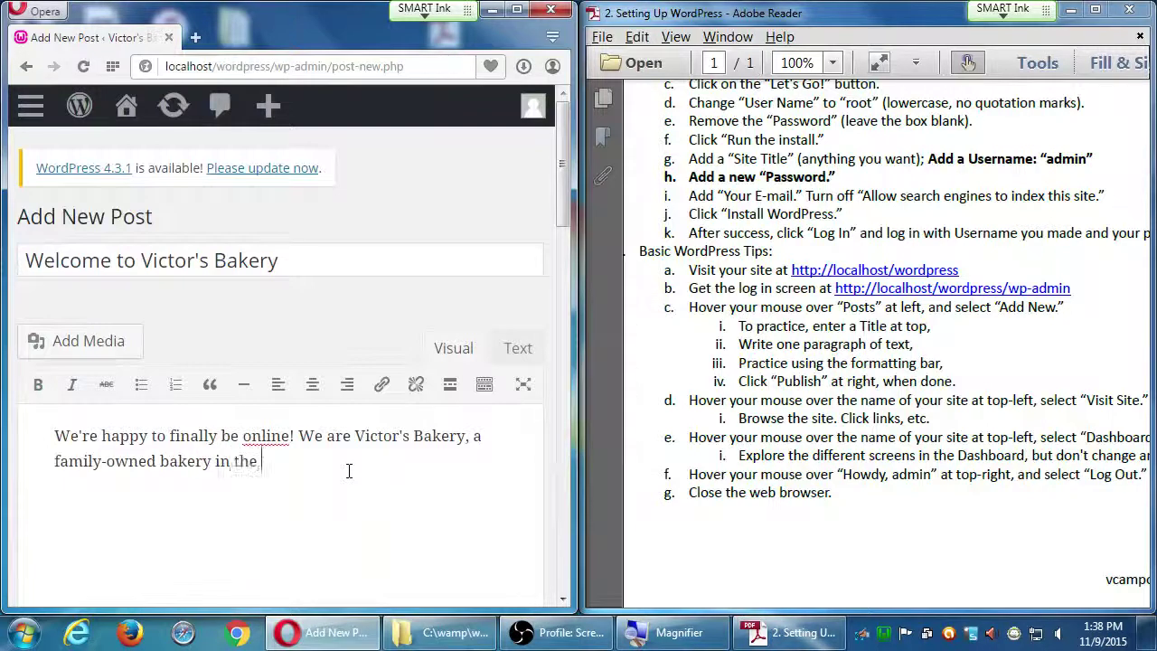
type("heart of Eastl")
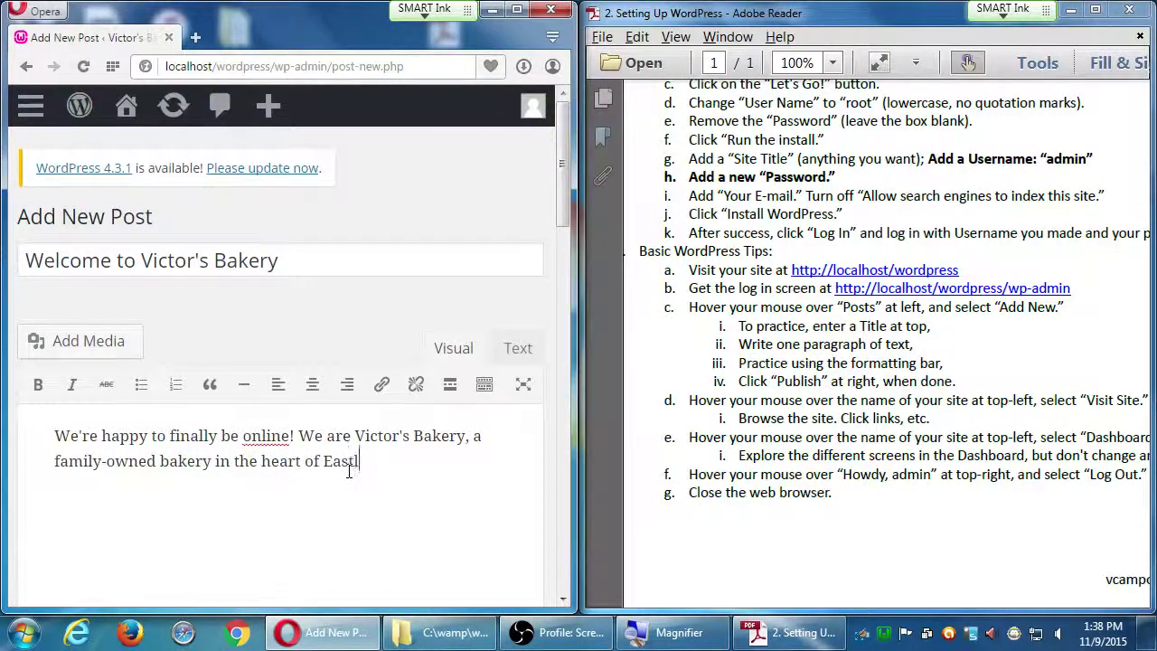
type("ake. California.")
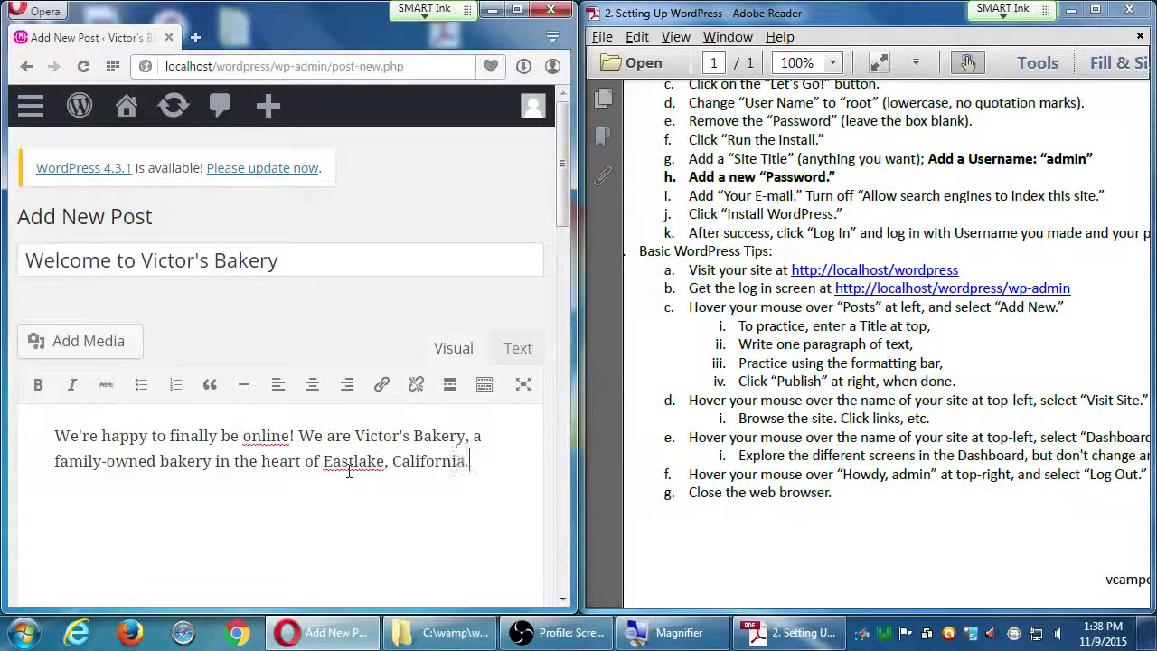
key("Return")
type("We specia")
key("BackSpace")
key("BackSpace")
key("BackSpace")
key("BackSpace")
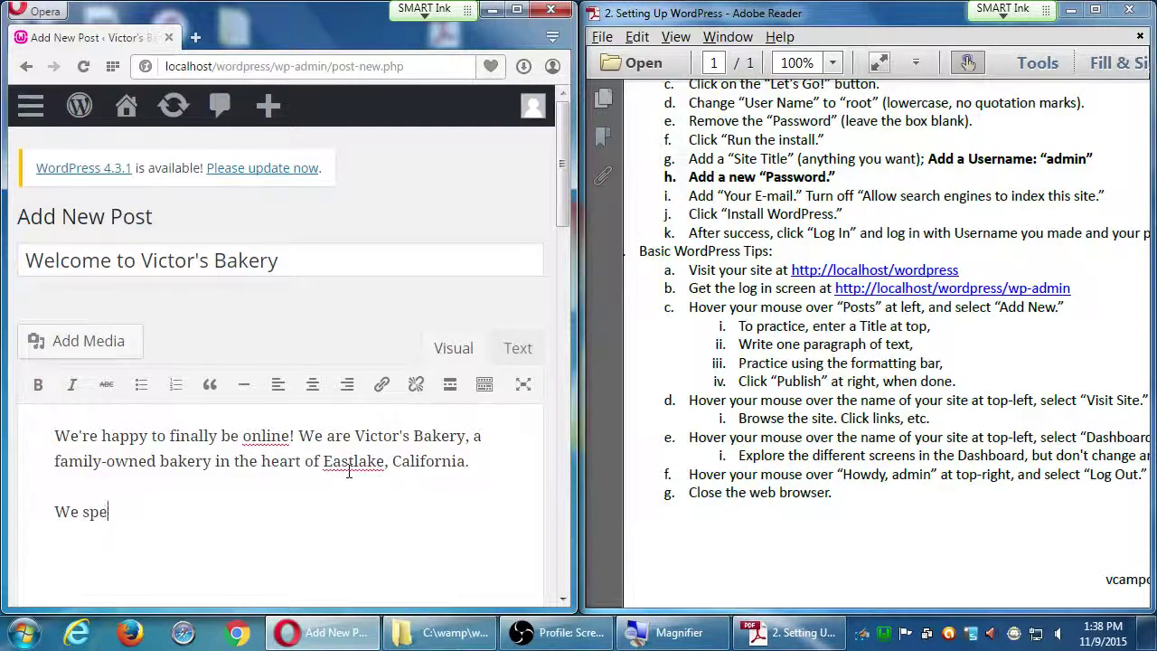
type("ecia")
key("BackSpace")
key("BackSpace")
key("BackSpace")
type("cialize in gl")
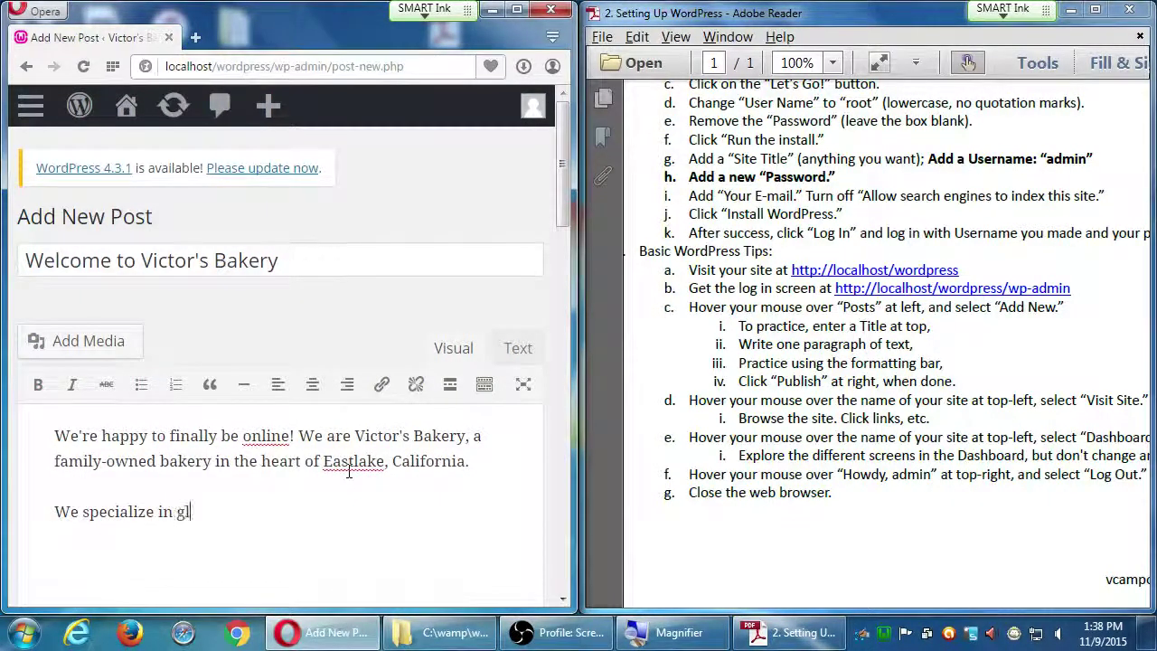
type("uten-free ")
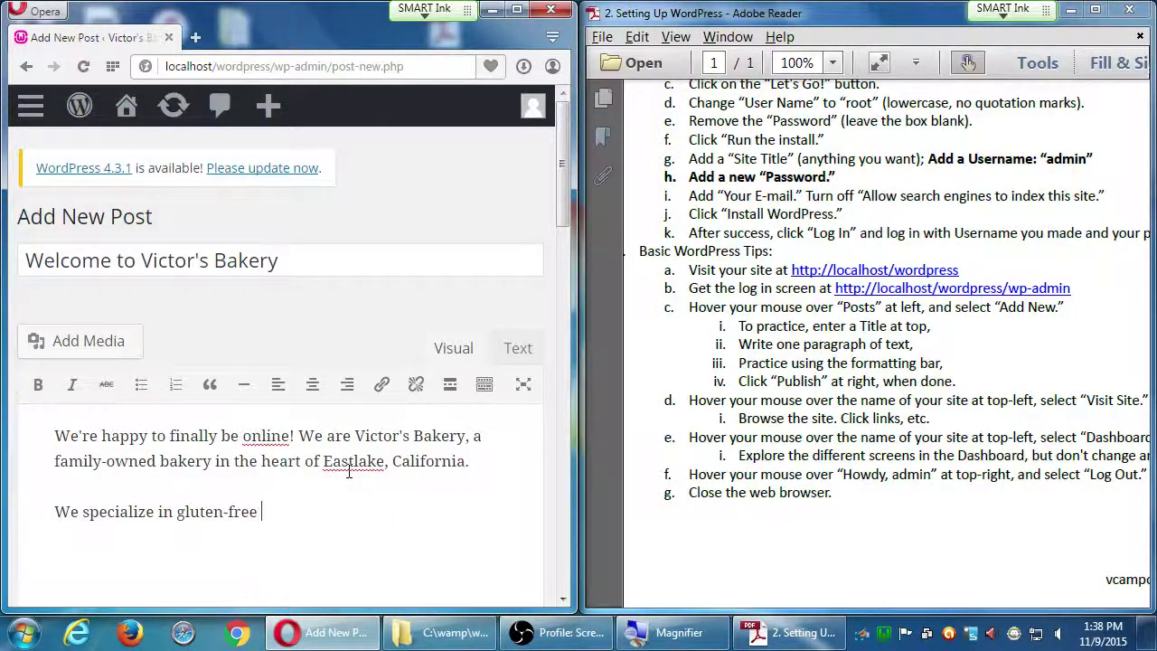
type("goodies.")
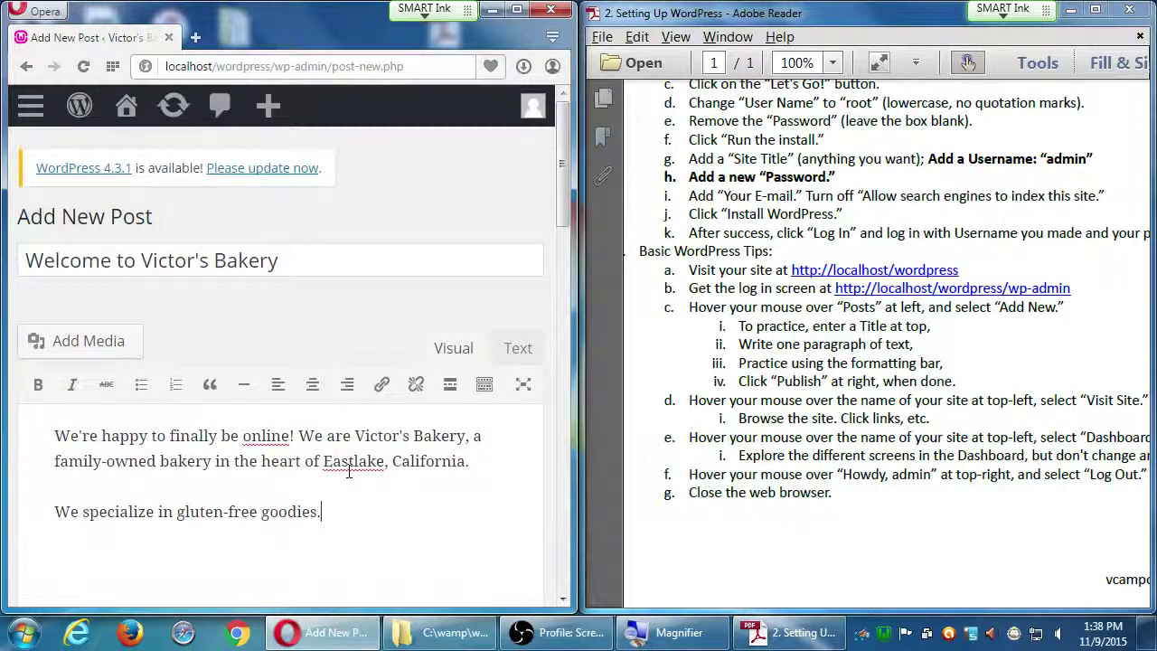
key("BackSpace")
type("...")
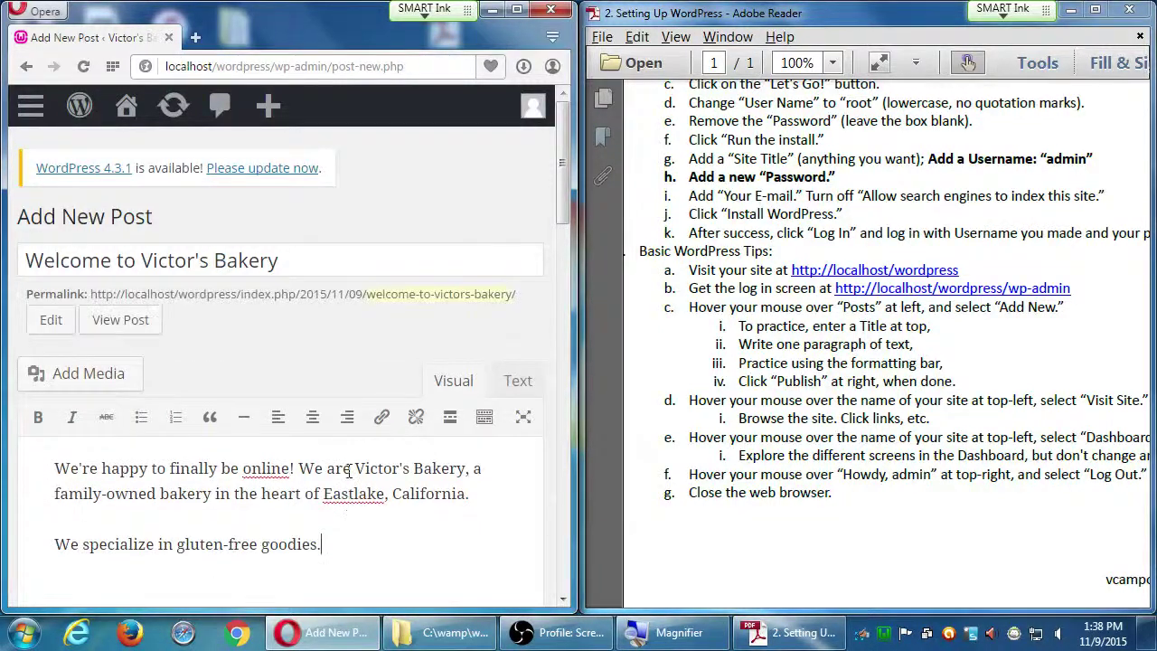
type("..")
key("BackSpace")
type(".")
left_click_drag(560, 155, 554, 166)
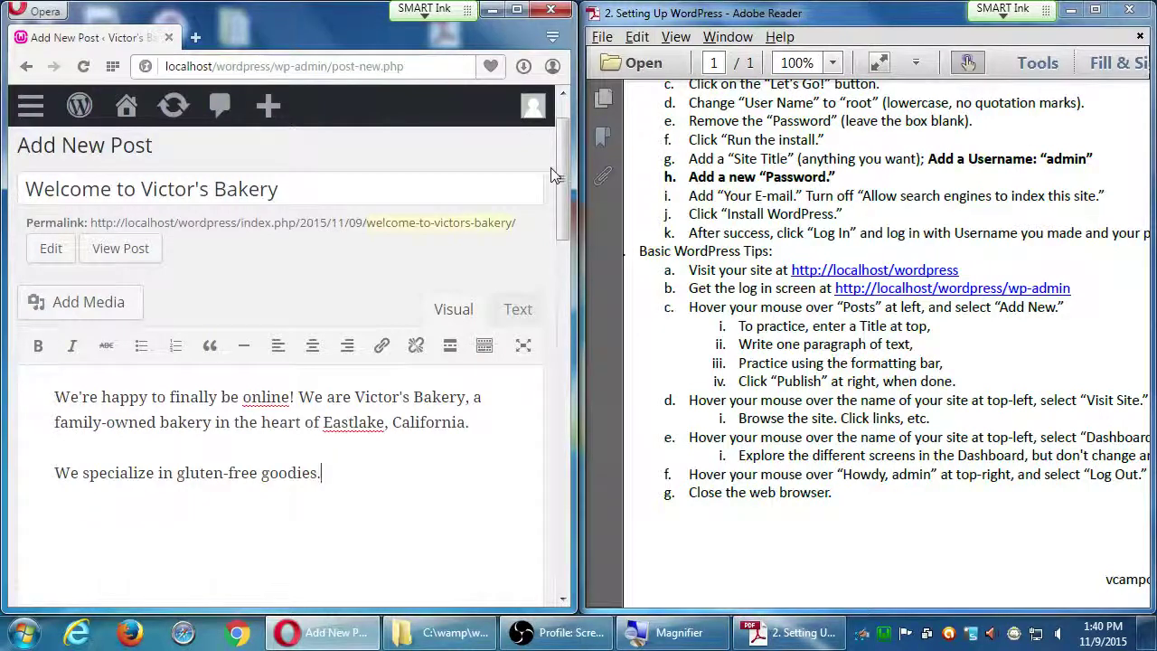
type("..")
key("BackSpace")
key("BackSpace")
type(".")
key("BackSpace")
type(".")
scroll(558, 145, "down", 1)
scroll(556, 156, "down", 1)
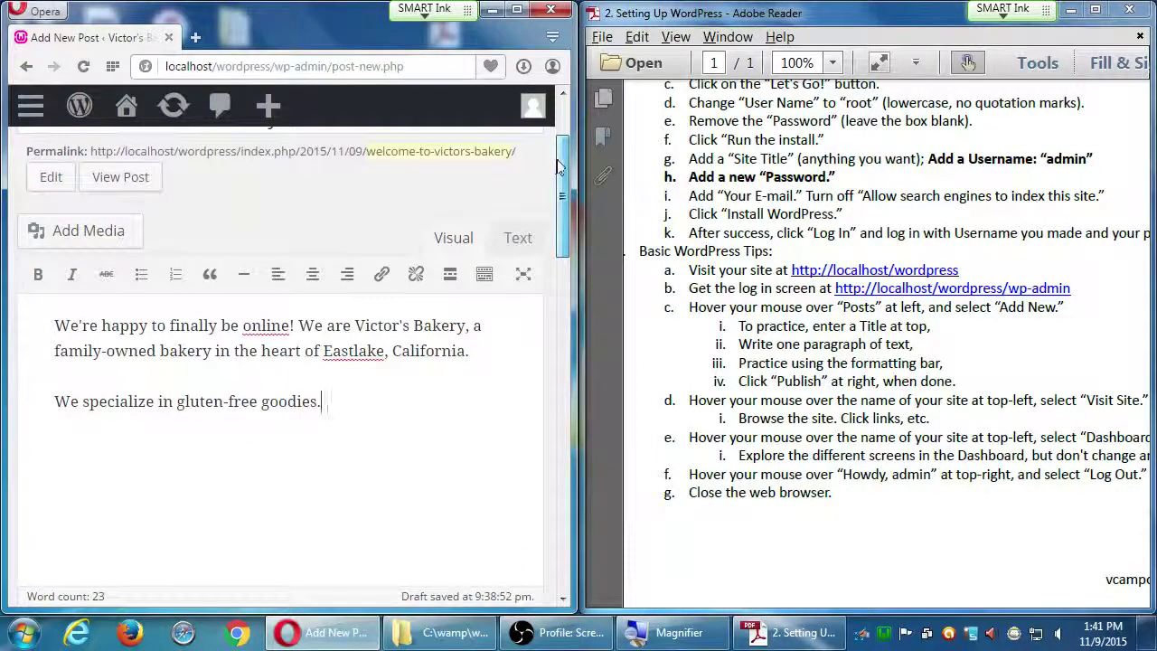
scroll(557, 161, "up", 1)
scroll(559, 155, "up", 1)
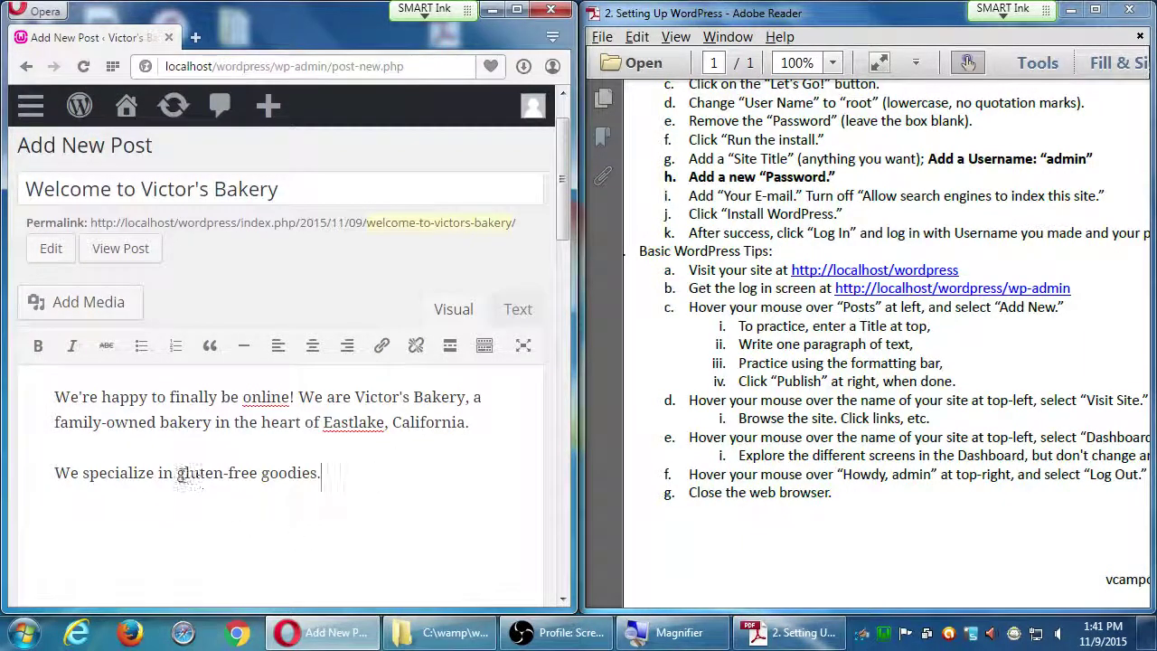
- Bold 'gluten-free' and centre the 'We specialize in gluten-free goodies.' paragraph
left_click_drag(176, 473, 258, 470)
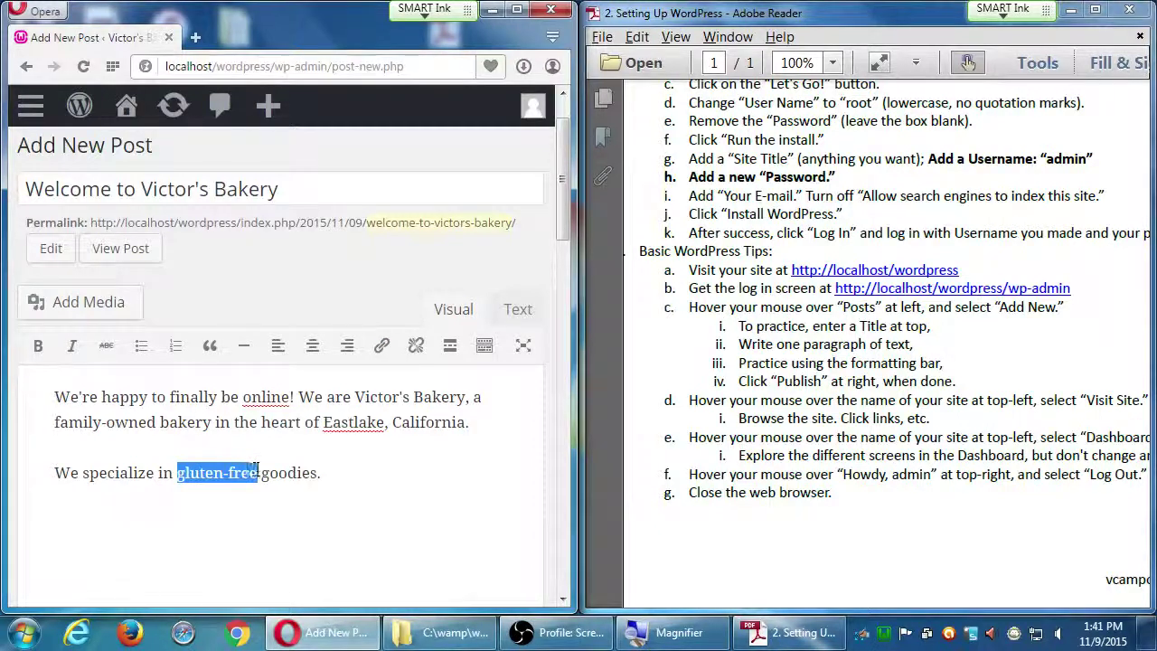
left_click(38, 347)
left_click(128, 473)
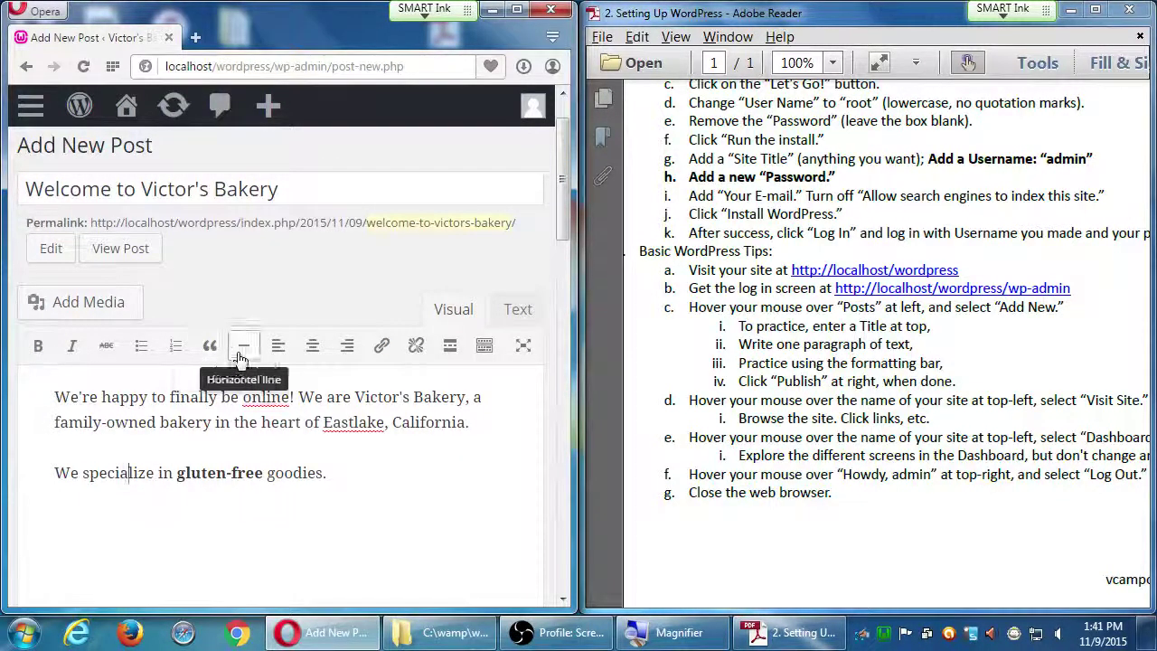
left_click(313, 346)
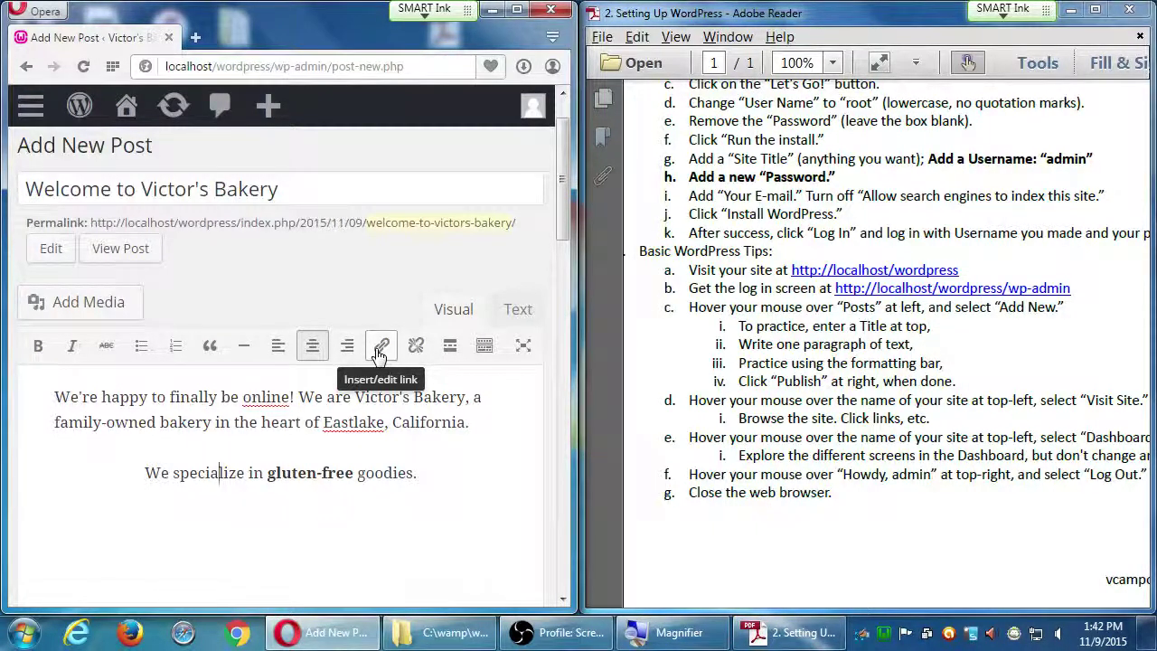
- Maximize the browser and leave the second formatting toolbar row showing
left_click(484, 347)
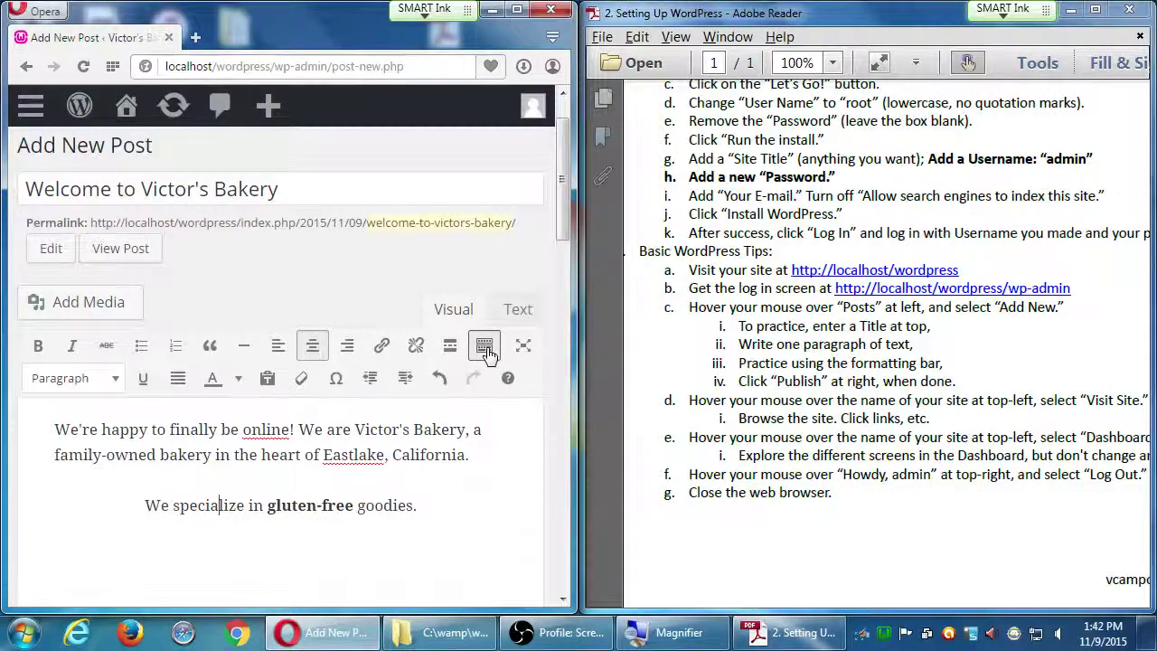
key("super+Up")
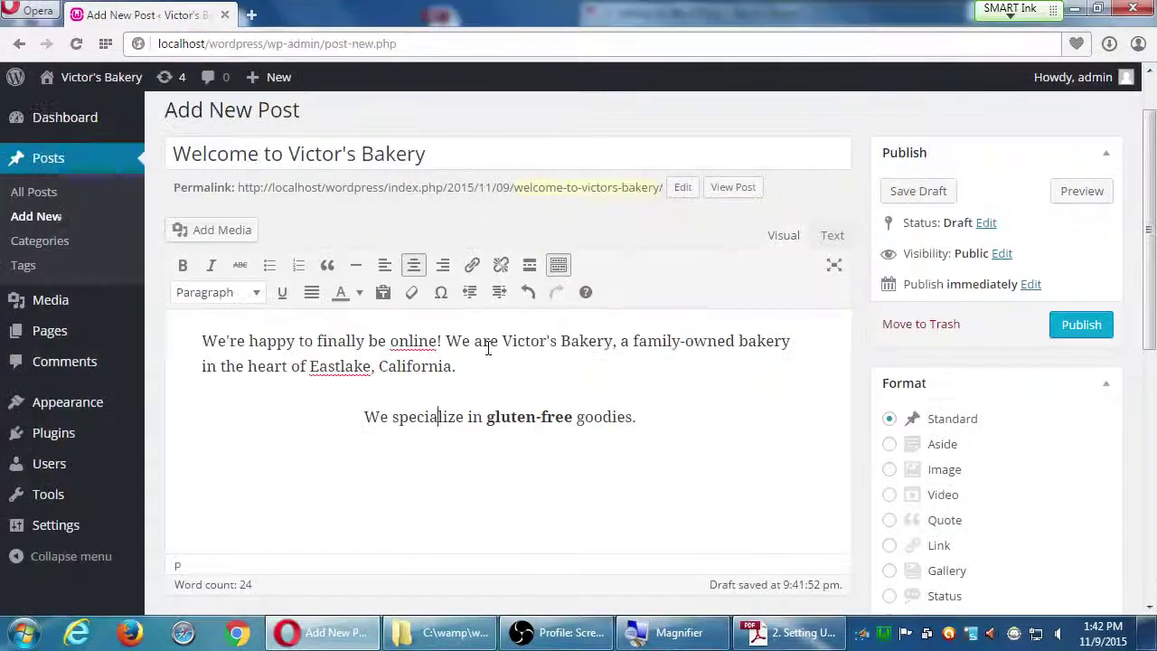
left_click(559, 265)
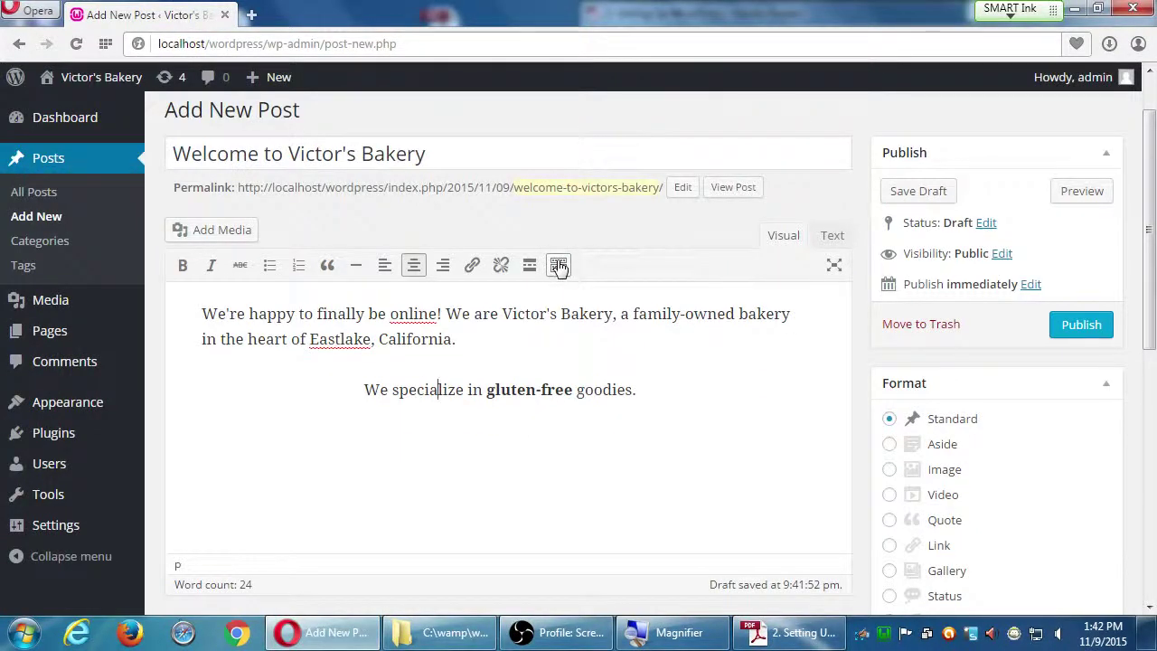
left_click(558, 265)
left_click(558, 264)
left_click(559, 265)
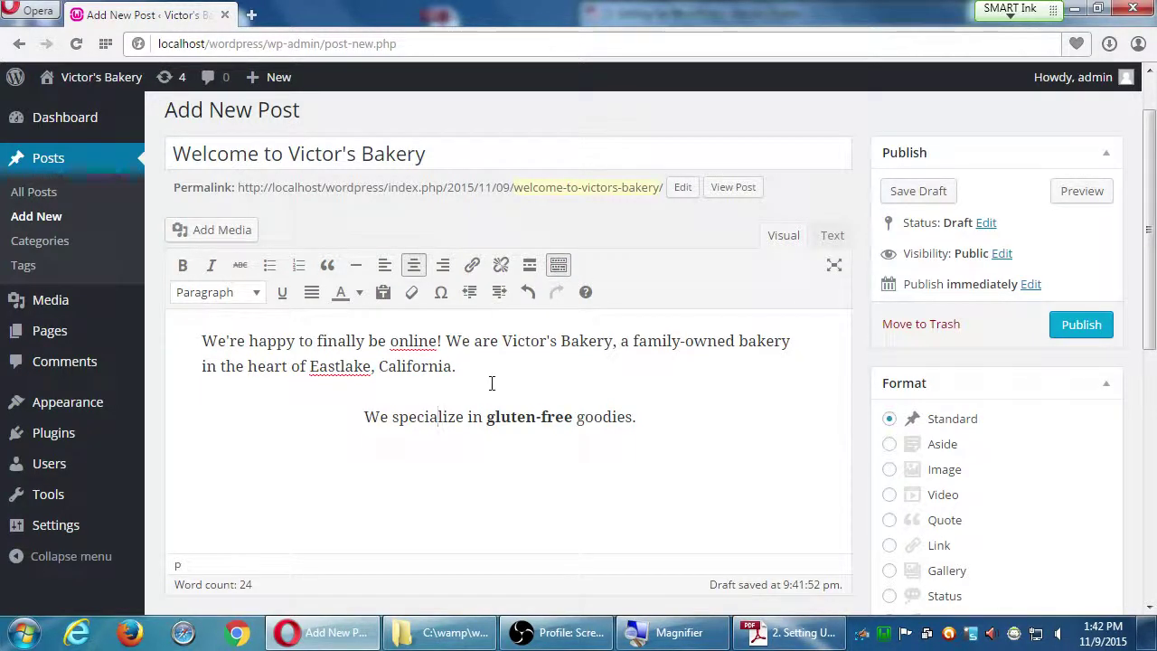
- Colour the word 'Eastlake' orange with the text colour swatches
double_click(336, 365)
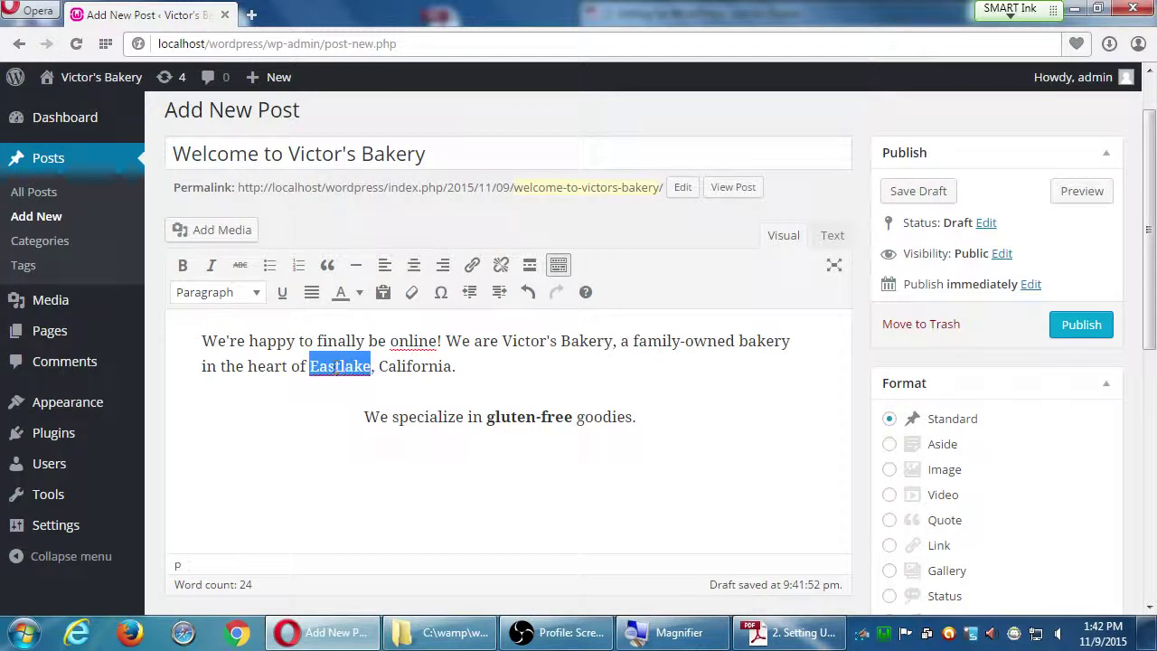
left_click(359, 291)
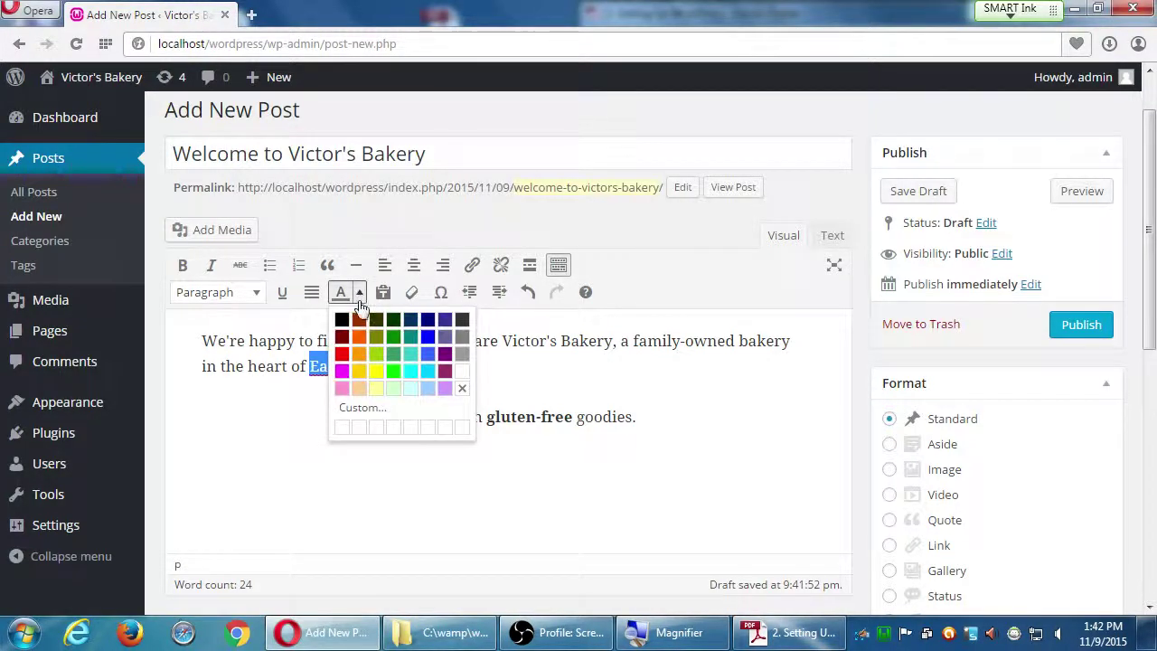
left_click(359, 354)
left_click(470, 365)
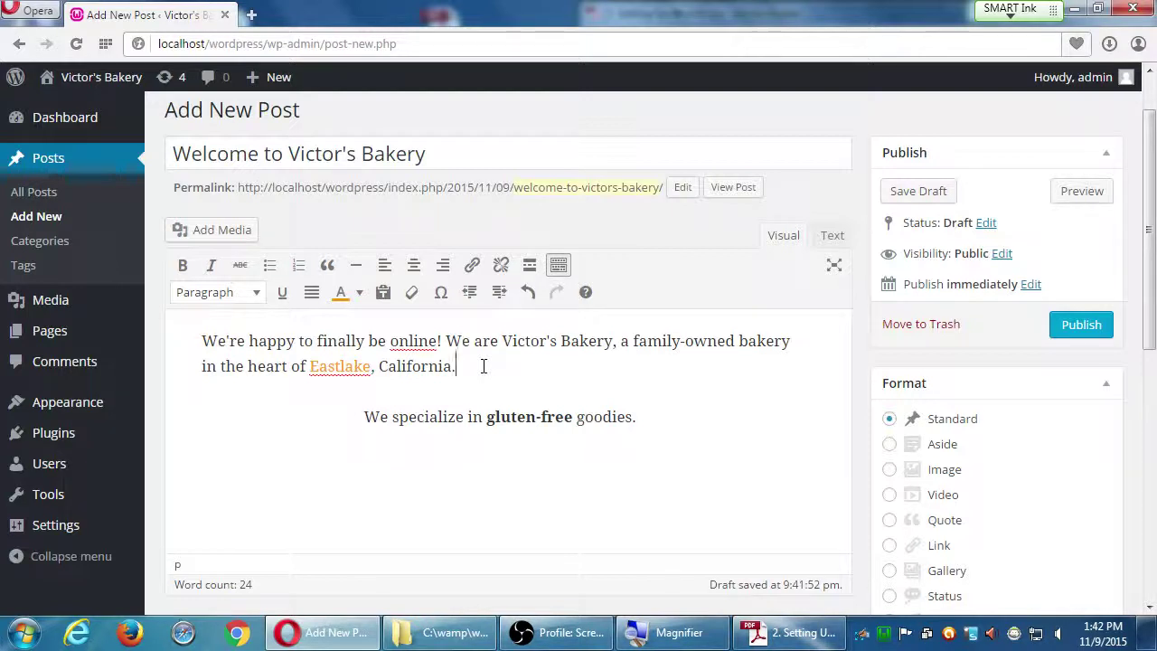
- Check spelling suggestions for 'online', then add a new line after 'goodies.'
right_click(417, 343)
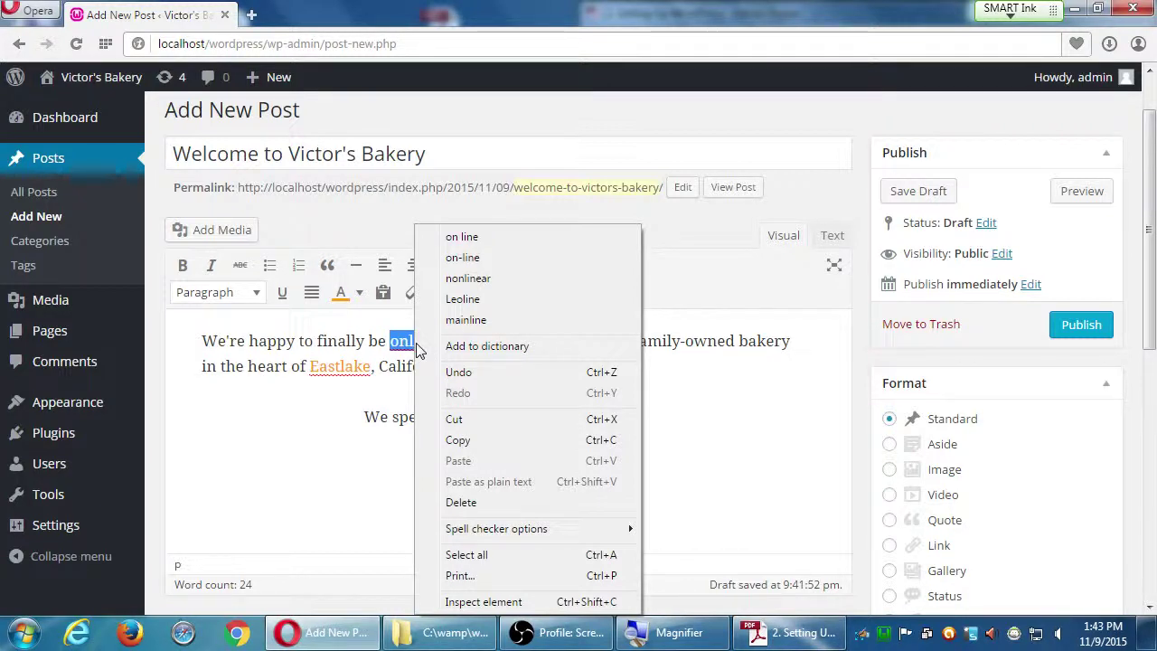
left_click(316, 477)
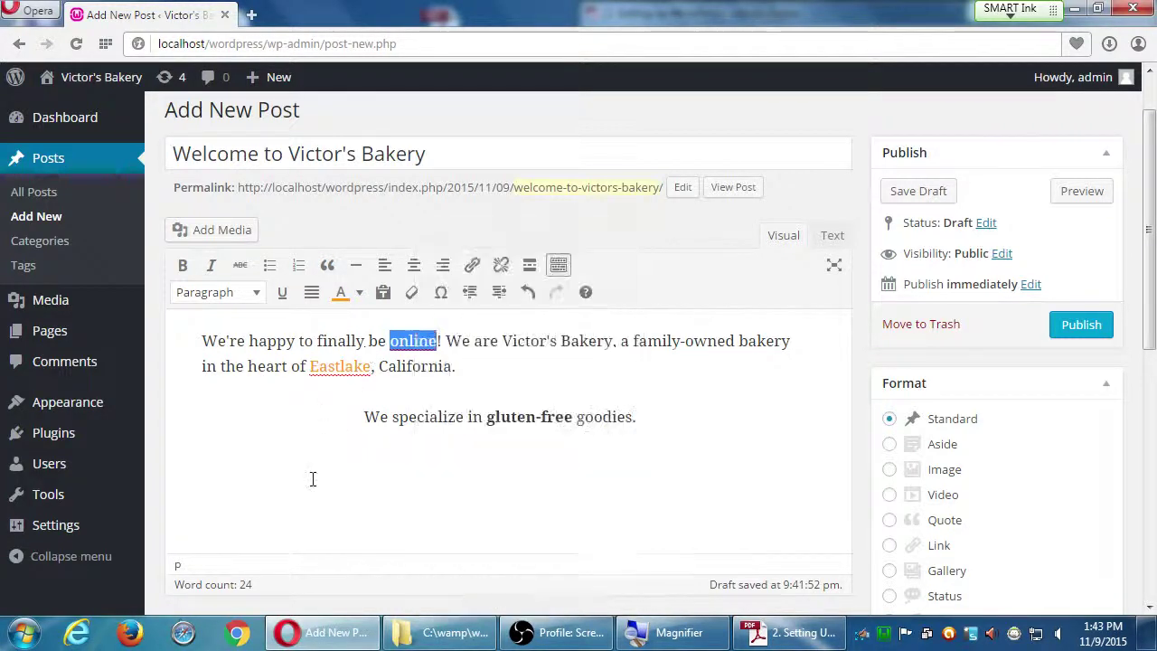
left_click(312, 481)
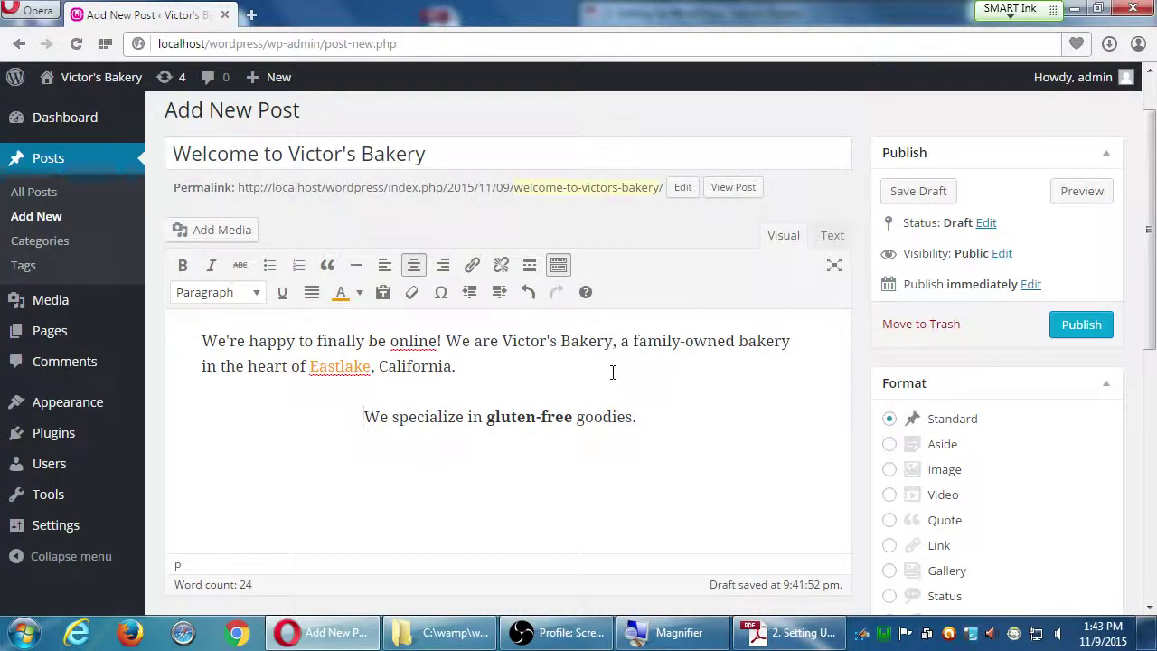
left_click(667, 415)
key("Return")
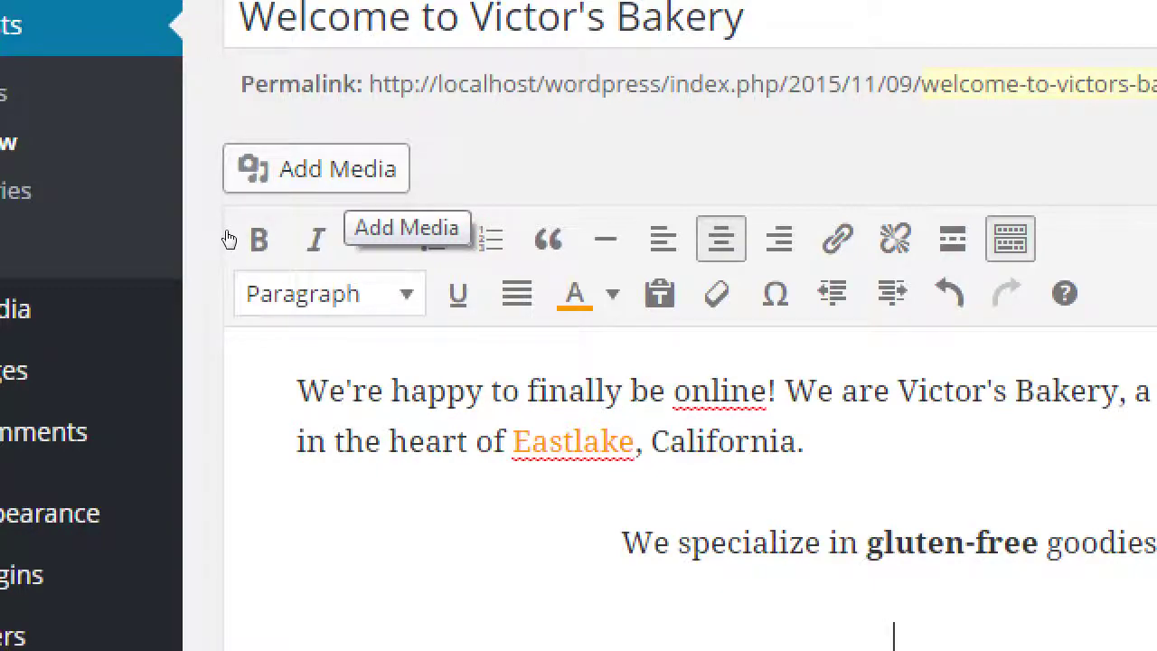
- Open the Insert Media window from Add Media
key("Return")
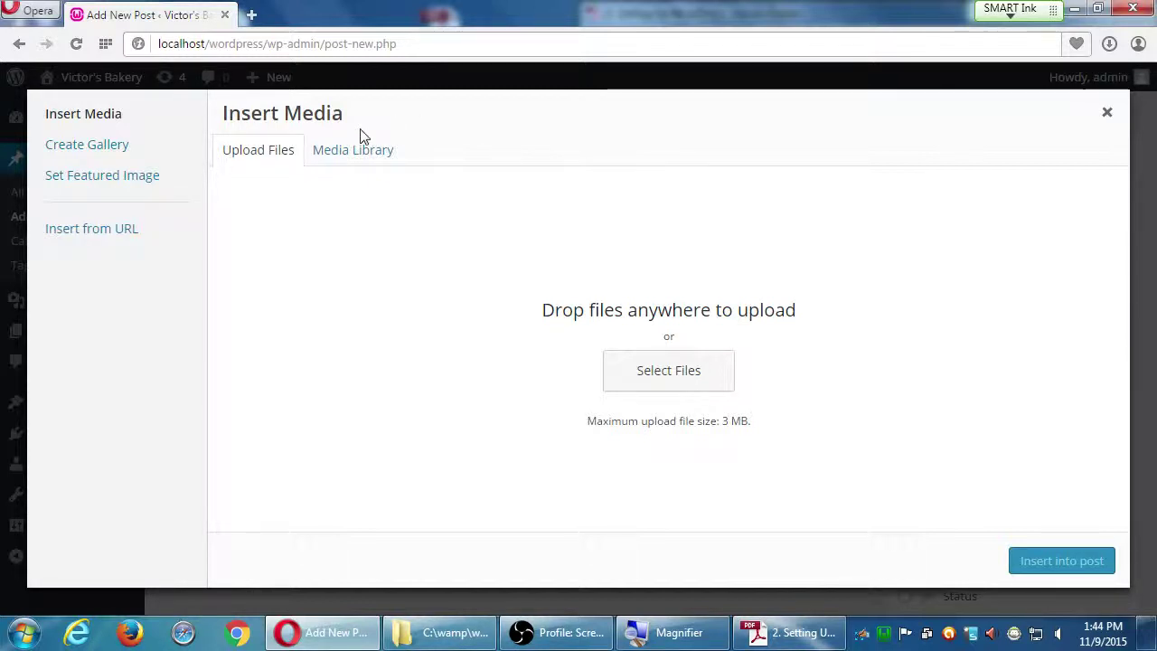
- Browse the empty Media Library, then switch to the Insert from URL pane
left_click(244, 158)
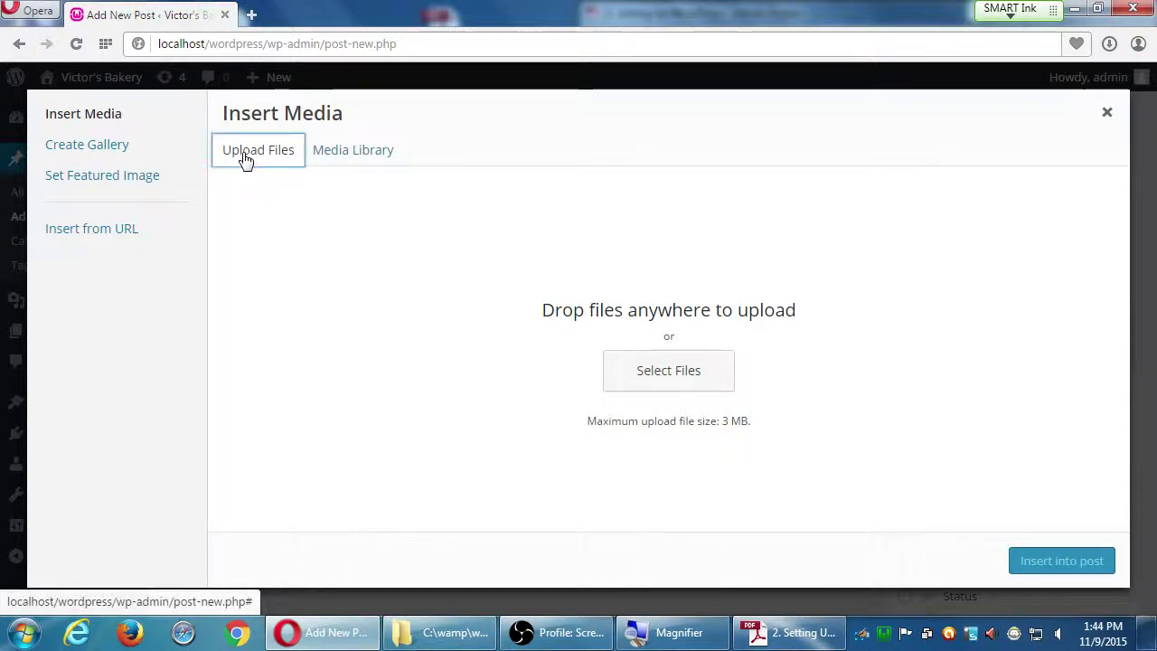
left_click(336, 156)
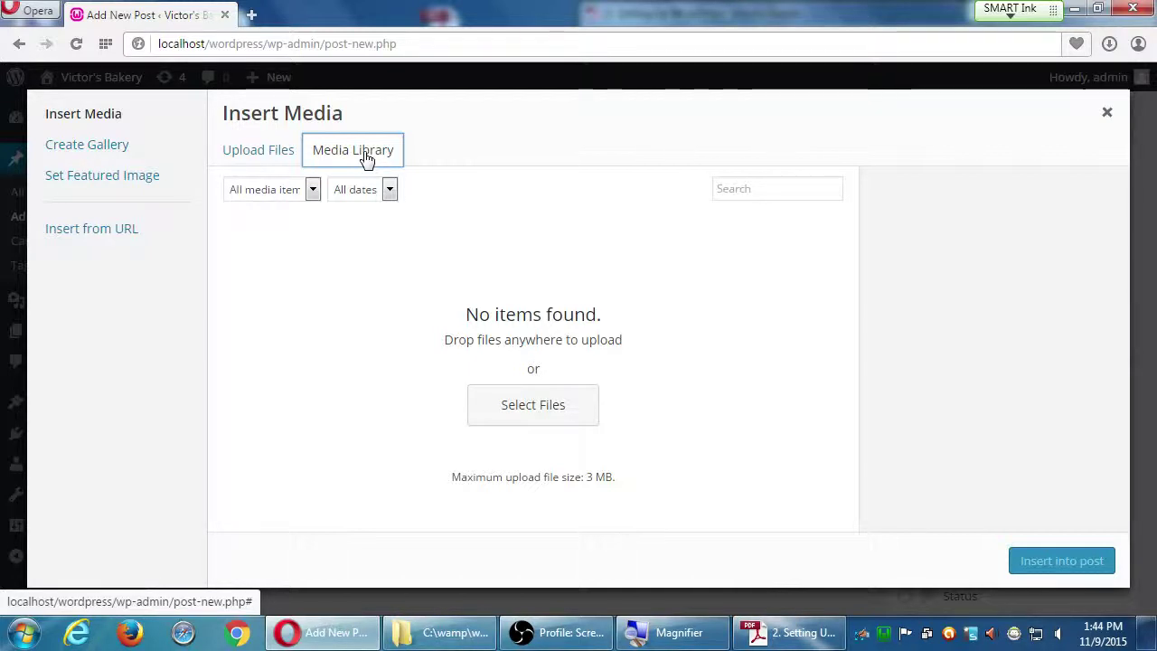
left_click(253, 161)
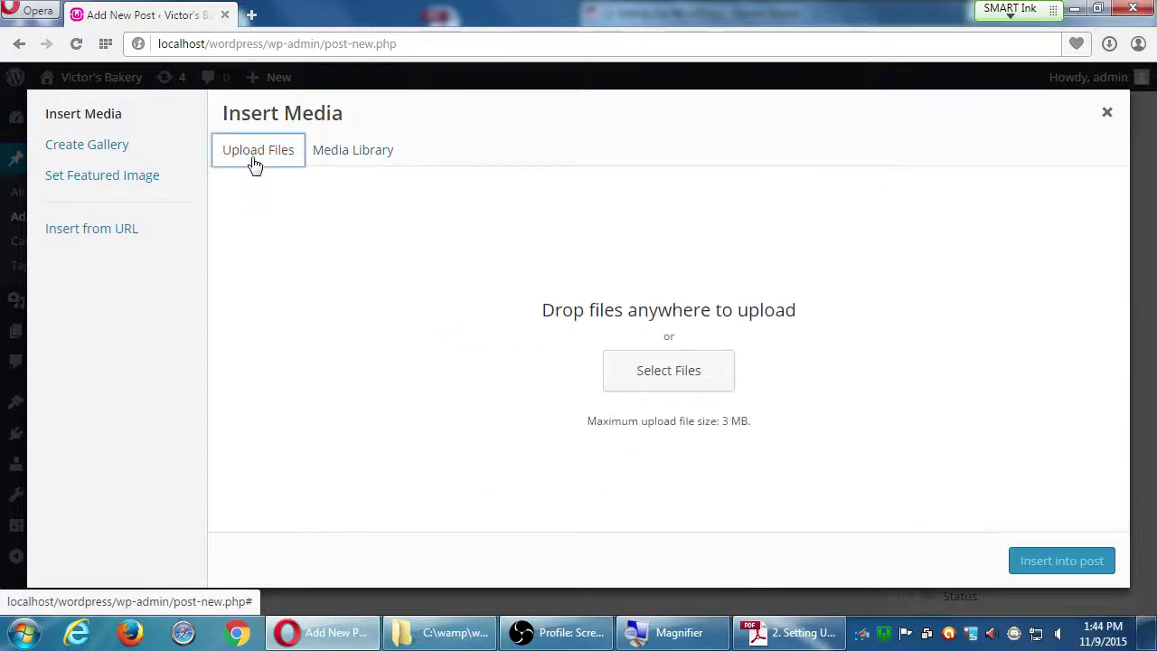
left_click(77, 237)
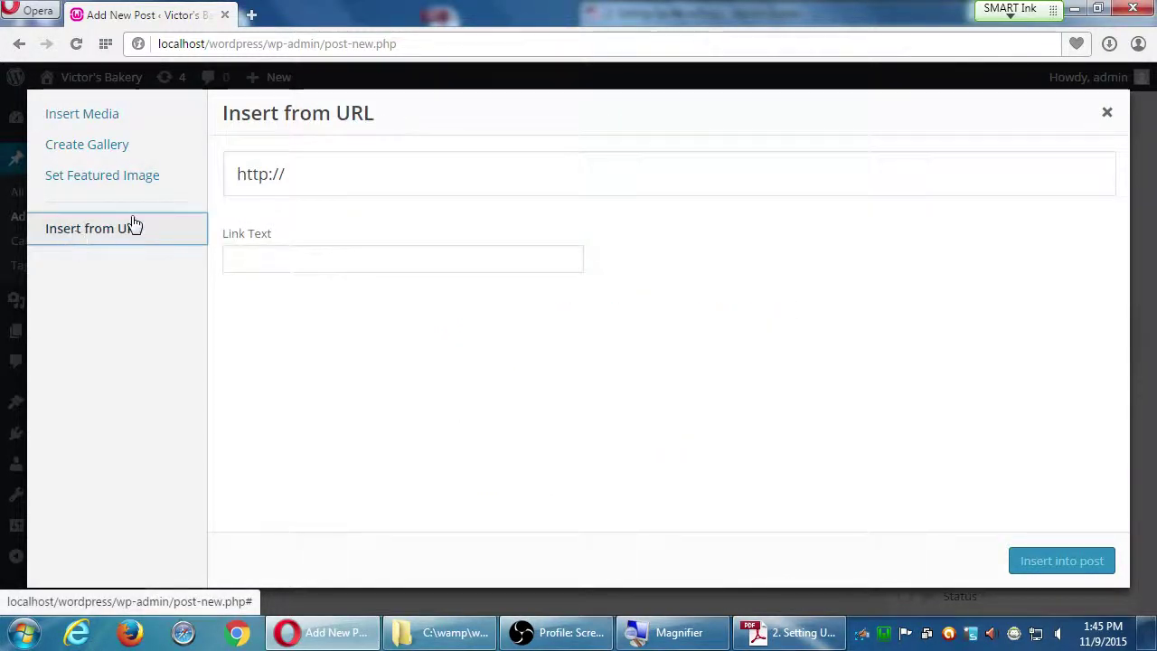
- Switch the media window from the web-address option back to Insert Media's Upload Files view
left_click(314, 178)
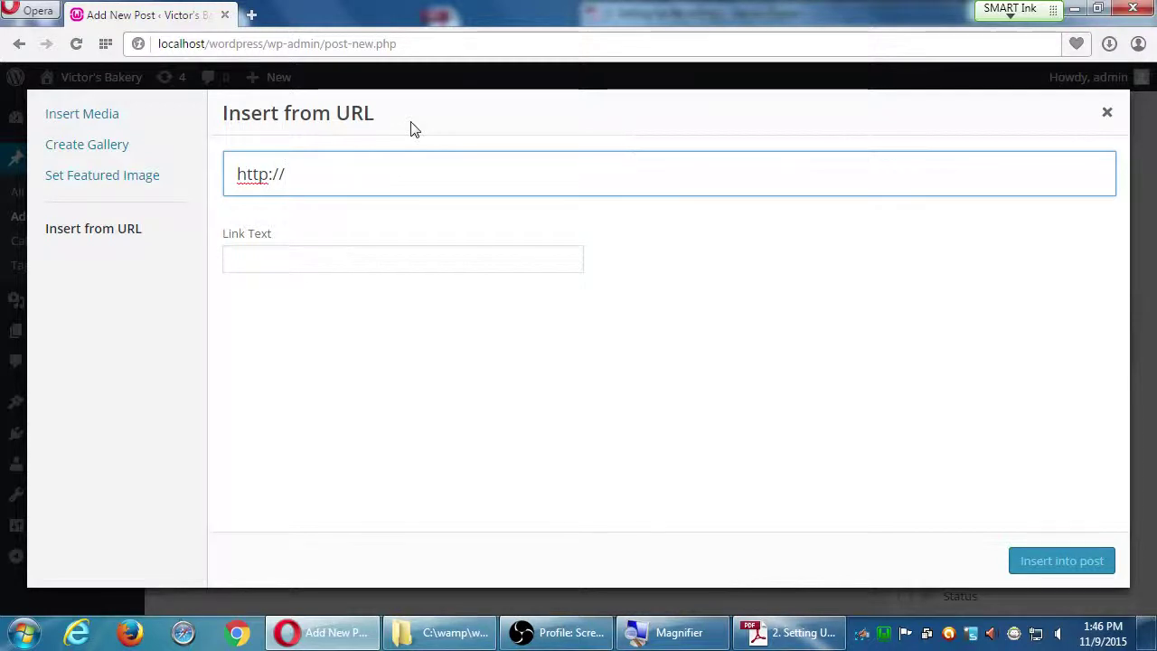
left_click(91, 121)
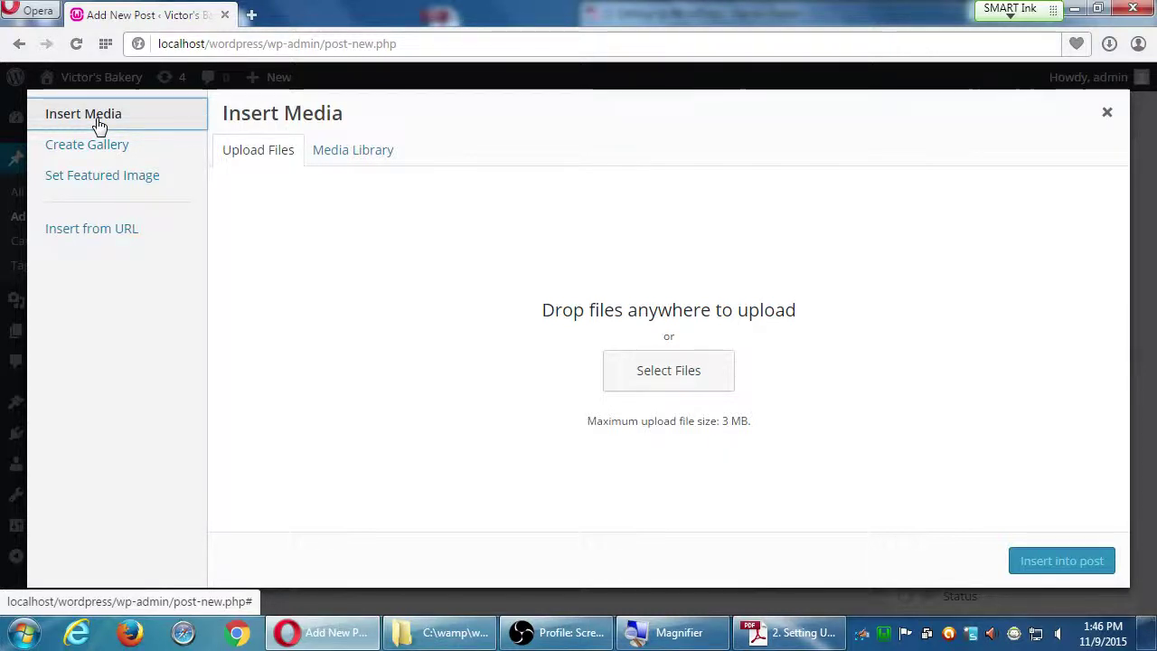
- Upload Koala.jpg from Pictures > Sample Pictures into the post's Media Library
left_click(252, 169)
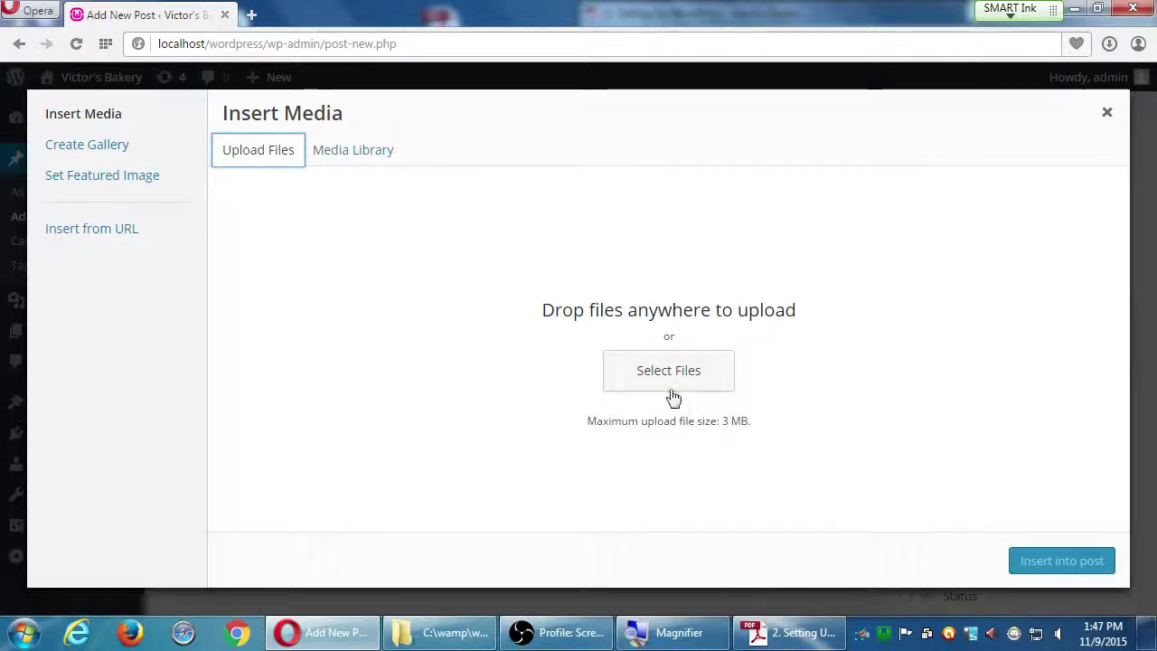
left_click(658, 367)
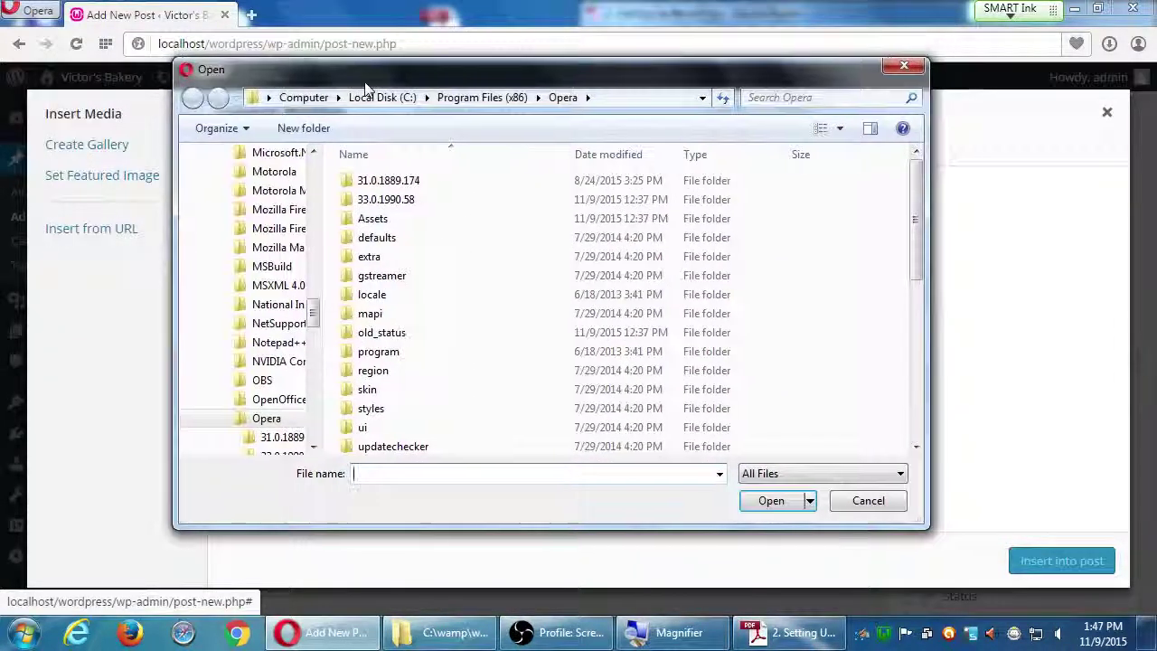
left_click_drag(366, 88, 328, 132)
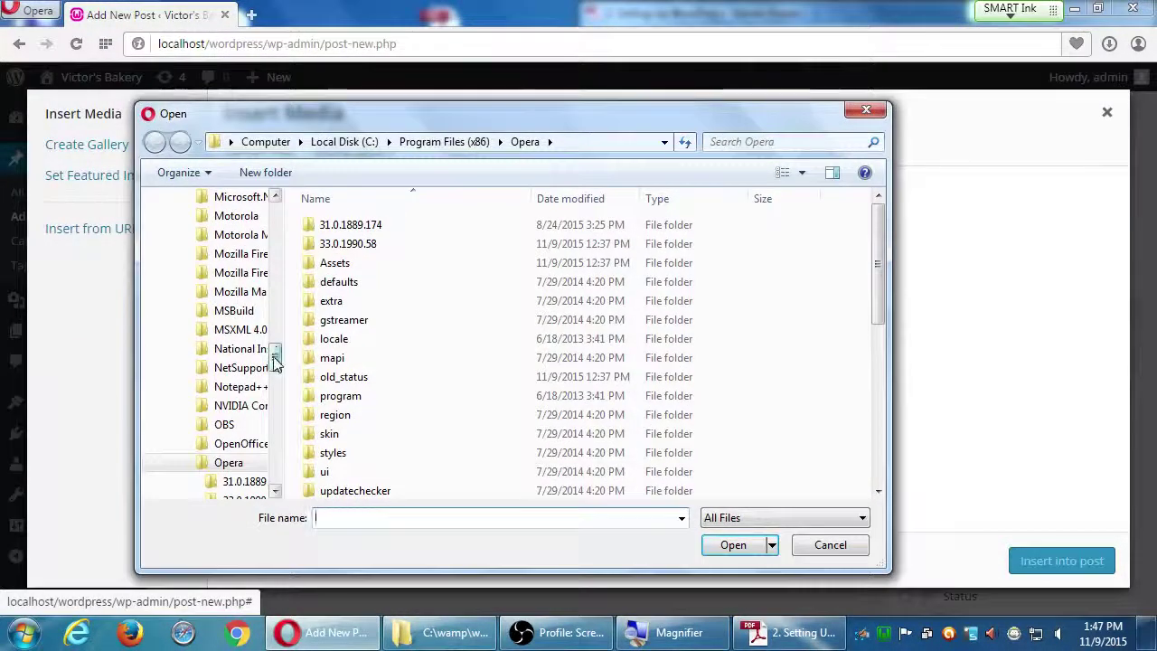
left_click_drag(276, 360, 278, 214)
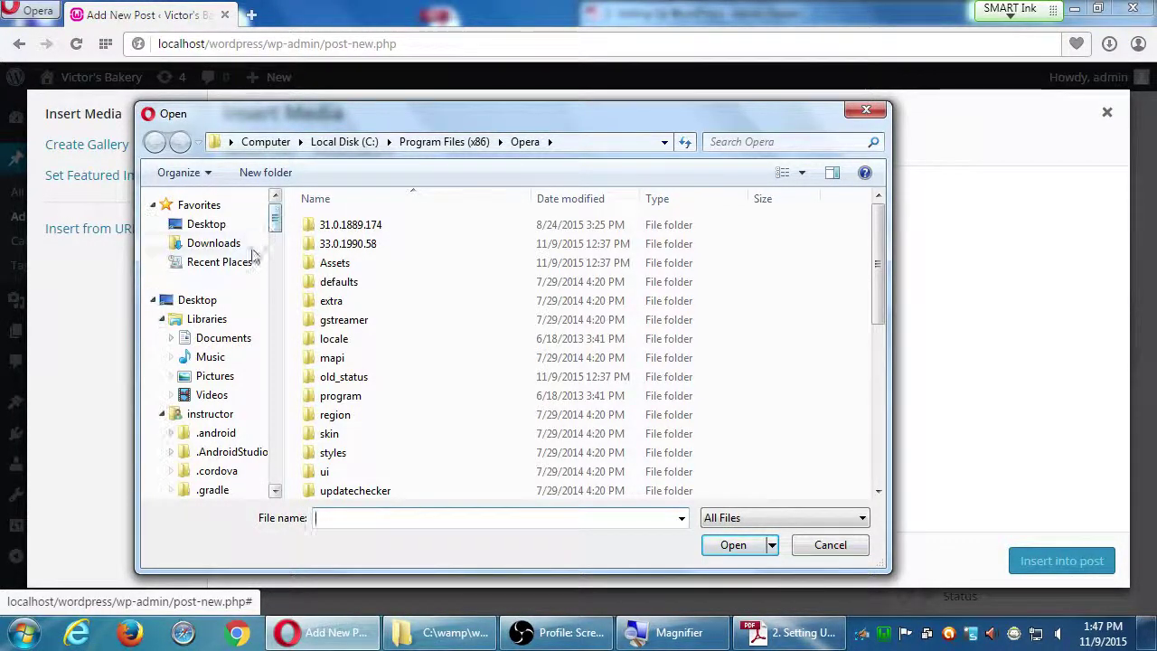
left_click(209, 377)
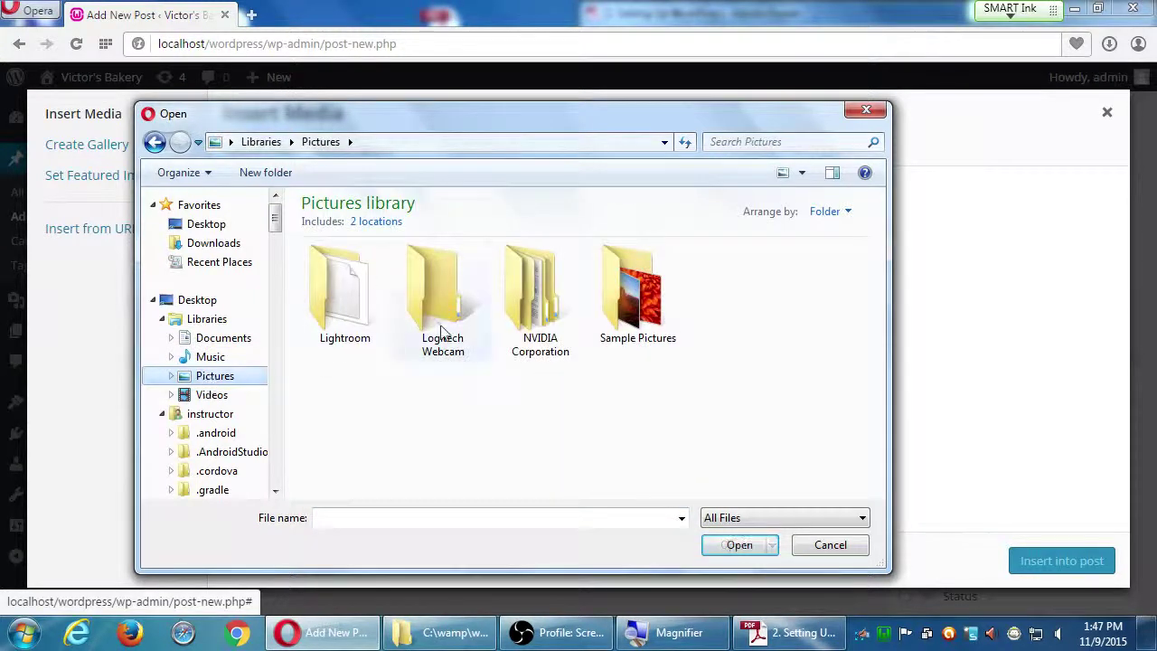
left_click(632, 301)
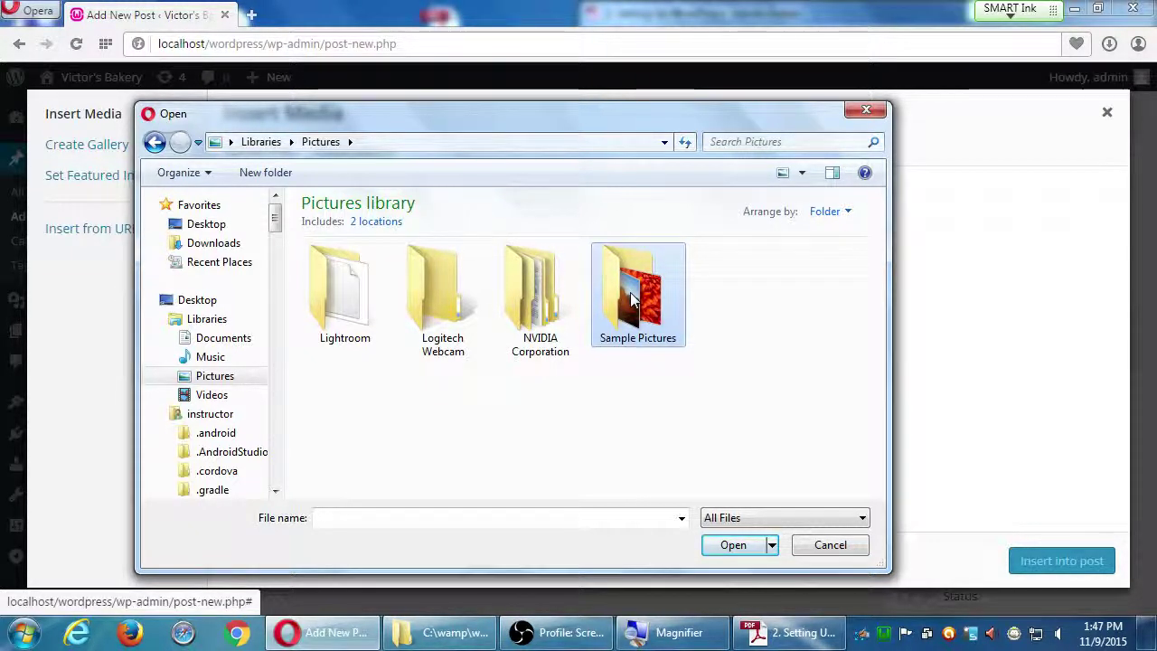
double_click(629, 301)
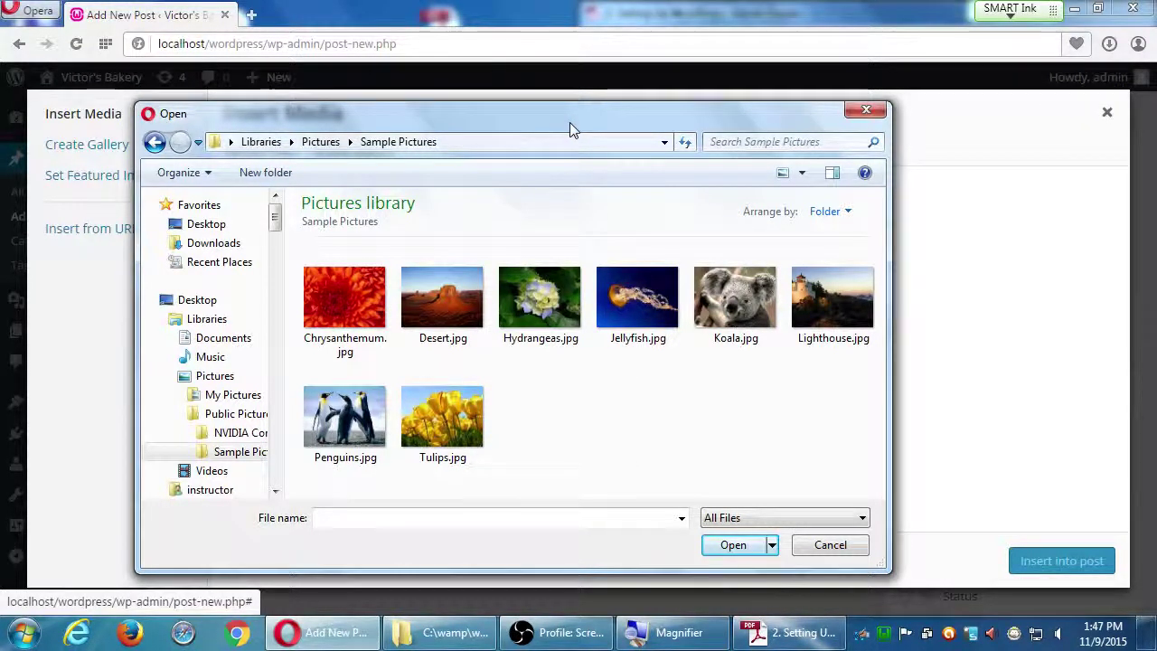
left_click(743, 314)
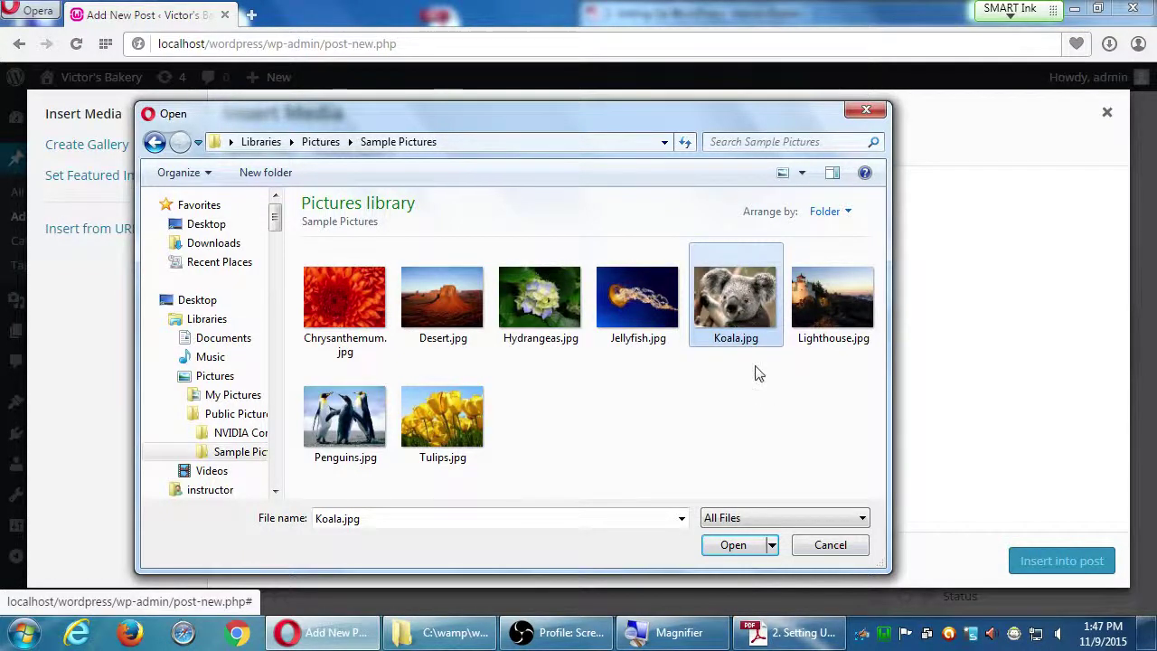
left_click(736, 545)
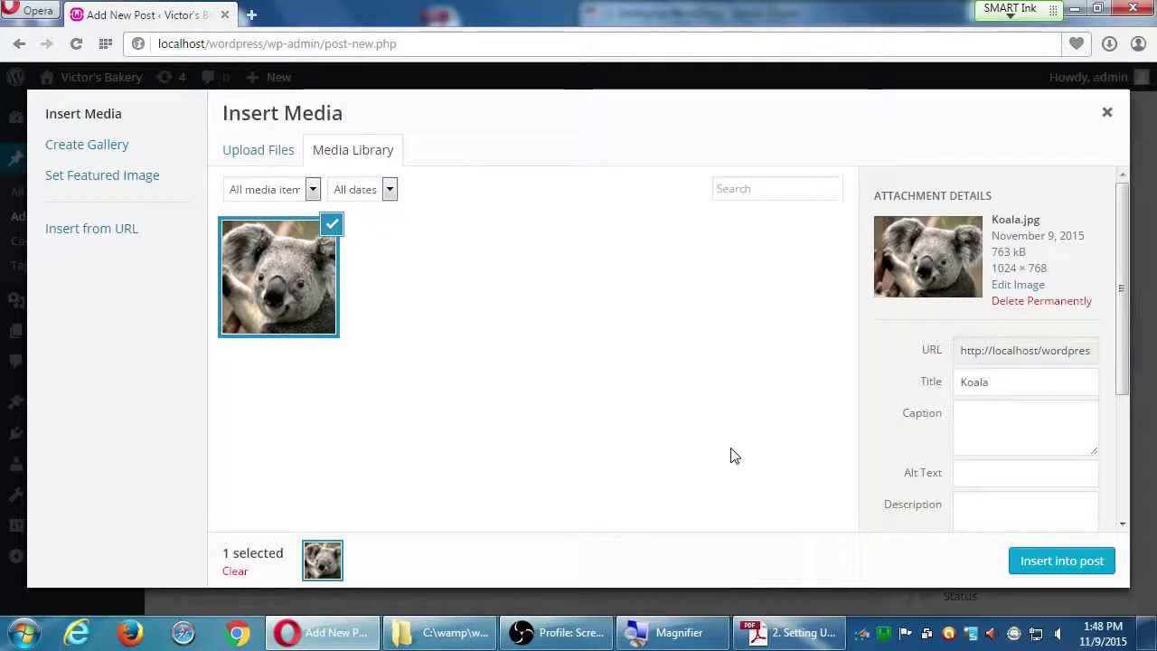
- Insert the uploaded koala picture into the post below the centred gluten-free goodies line
left_click(1053, 569)
left_click_drag(1151, 286, 1137, 227)
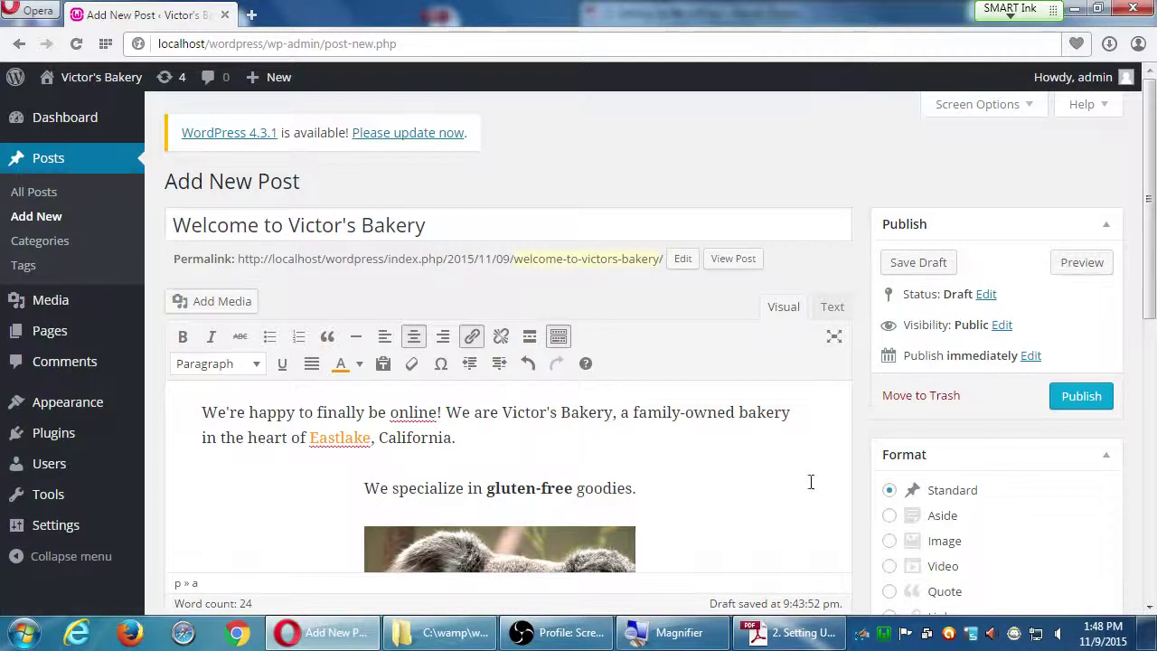
left_click(794, 633)
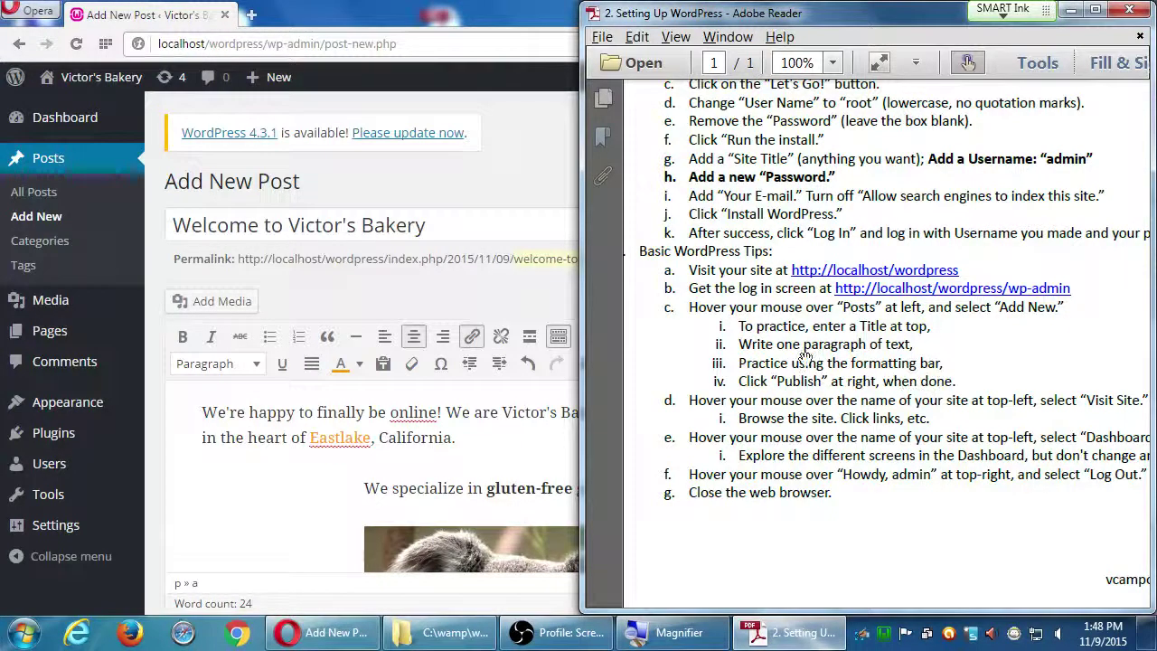
left_click(544, 312)
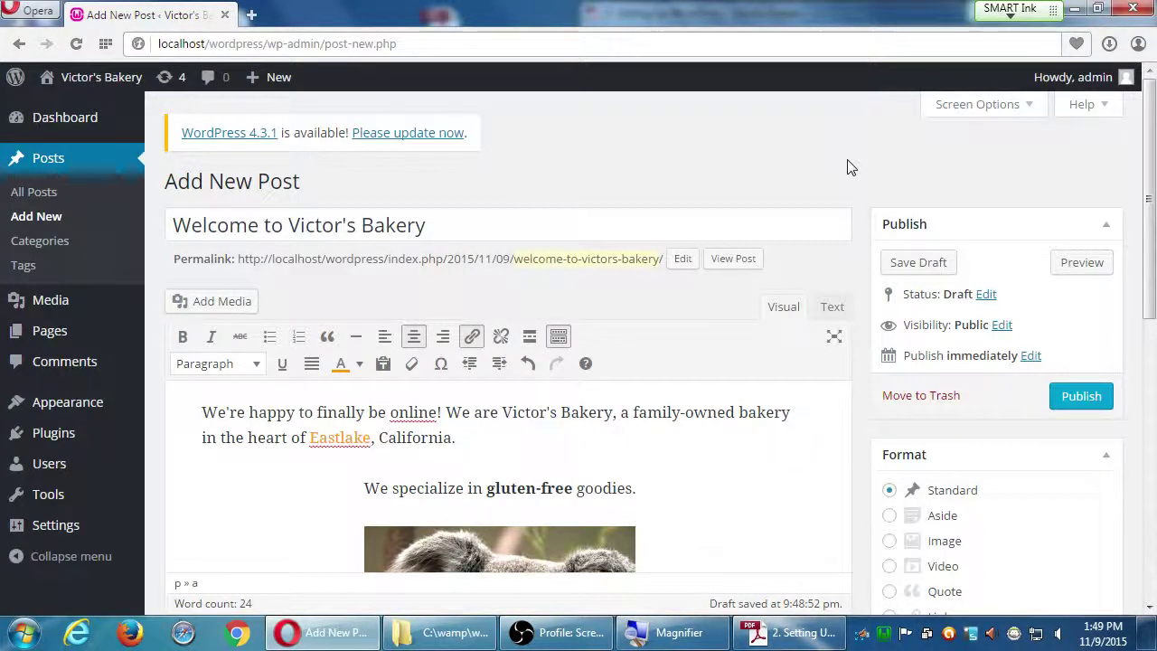
- Publish the Welcome to Victor's Bakery post and highlight the Post published confirmation
left_click(228, 43)
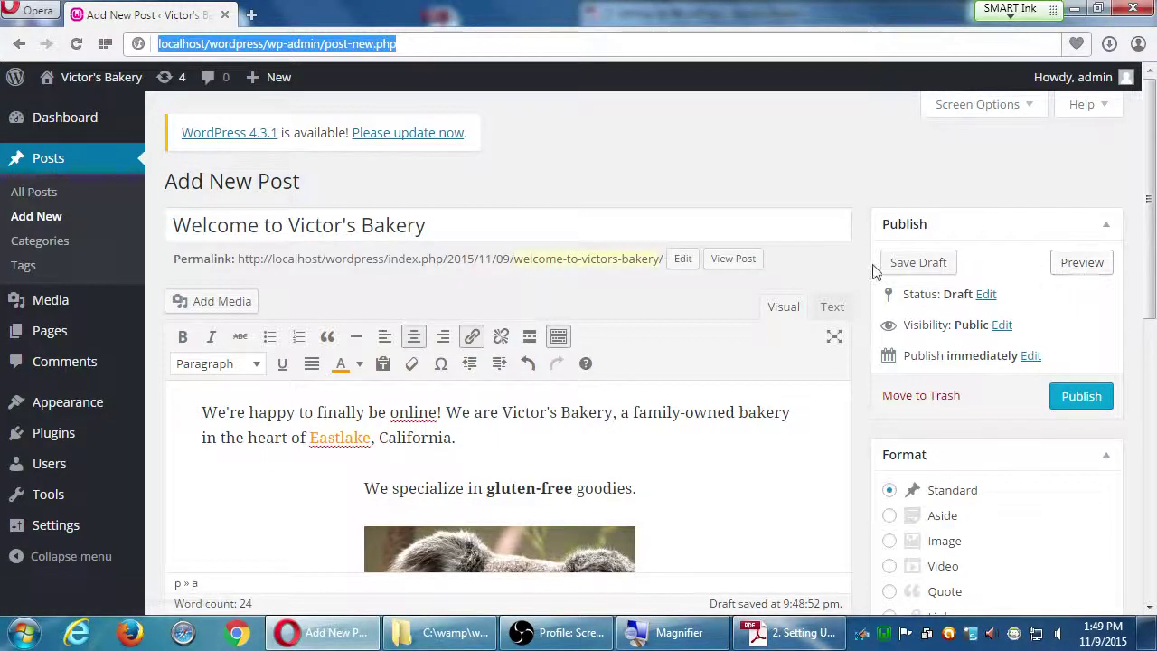
left_click(1078, 402)
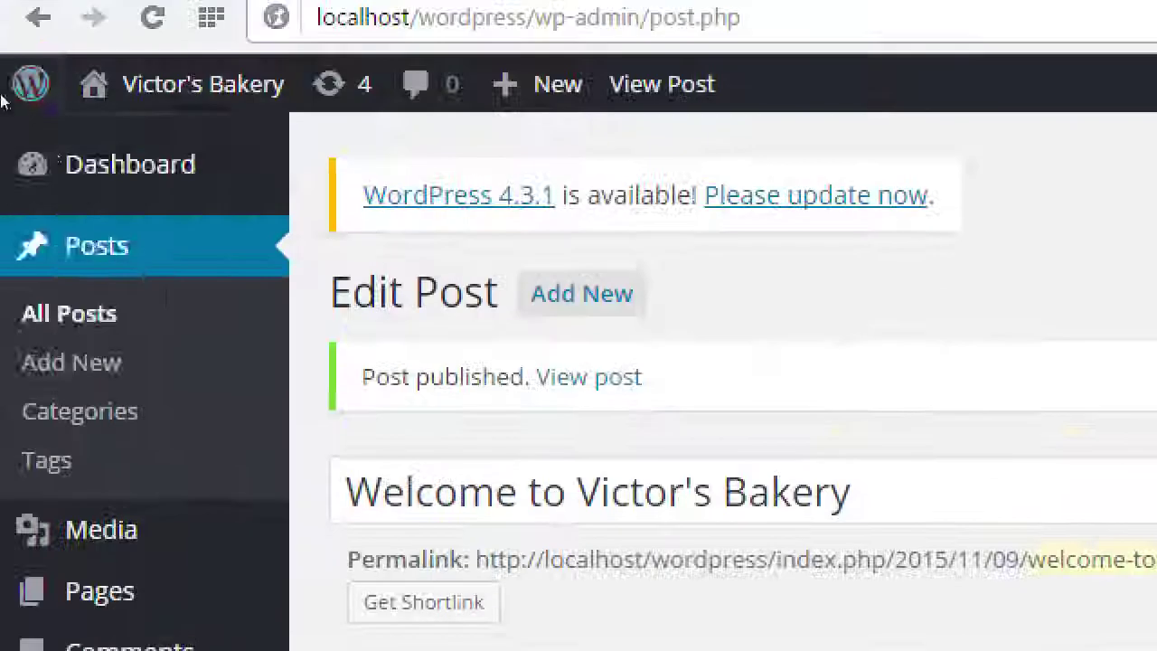
mouse_move(1, 84)
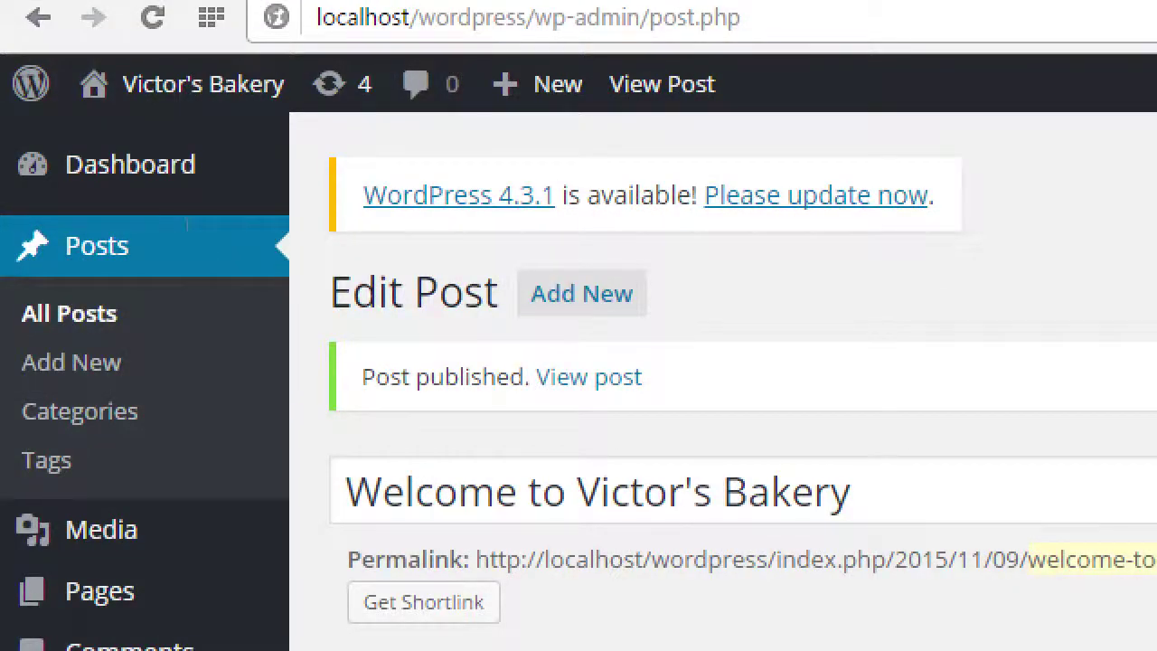
left_click_drag(197, 224, 238, 213)
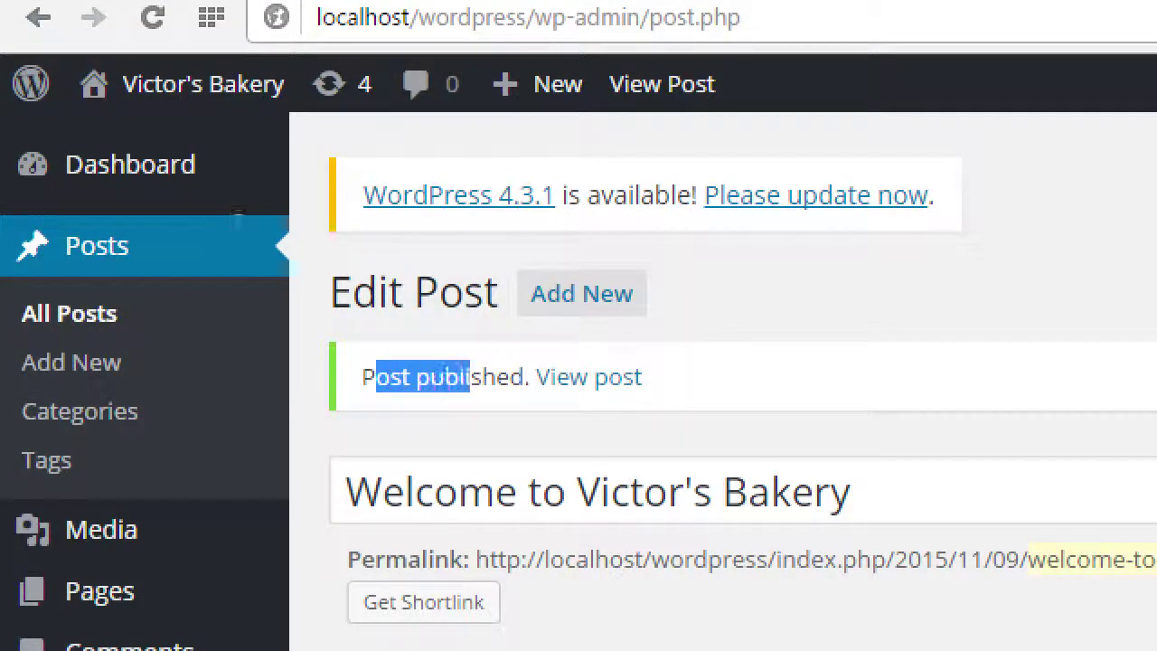
left_click(228, 257)
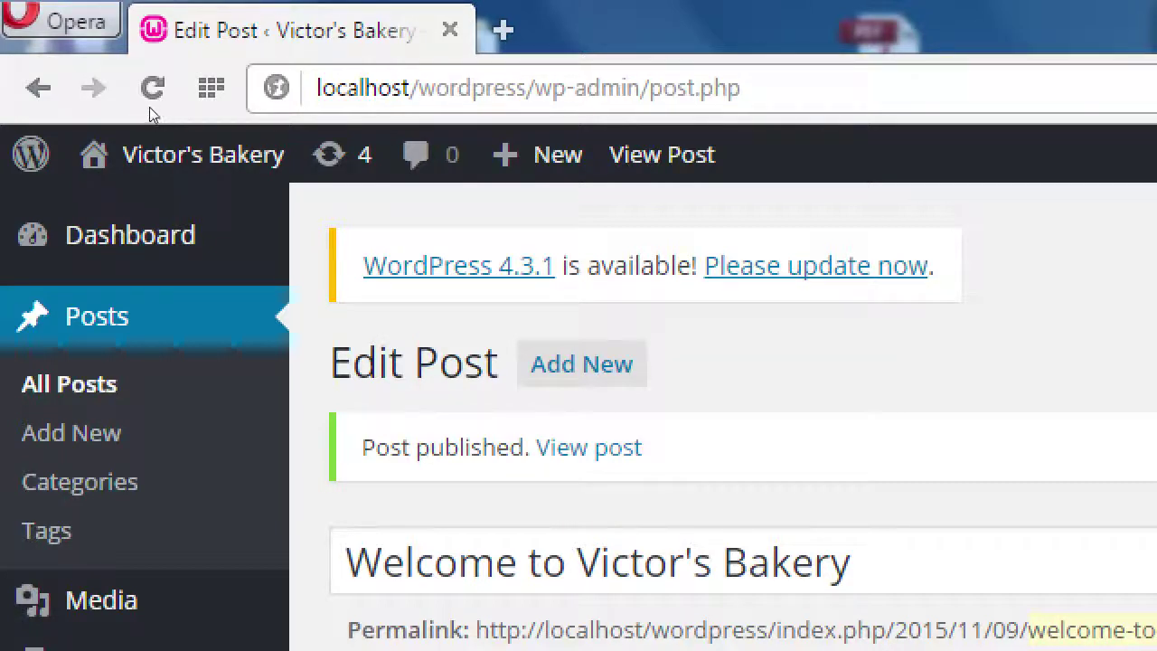
mouse_move(118, 113)
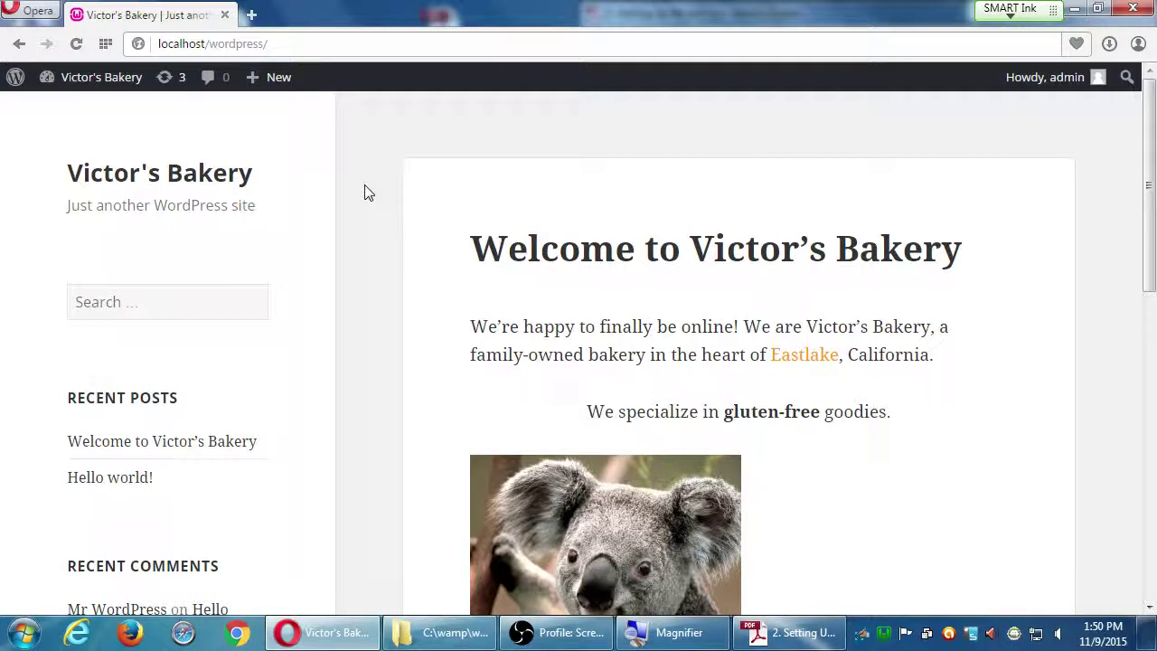
scroll(367, 192, "down", 2)
scroll(368, 192, "down", 4)
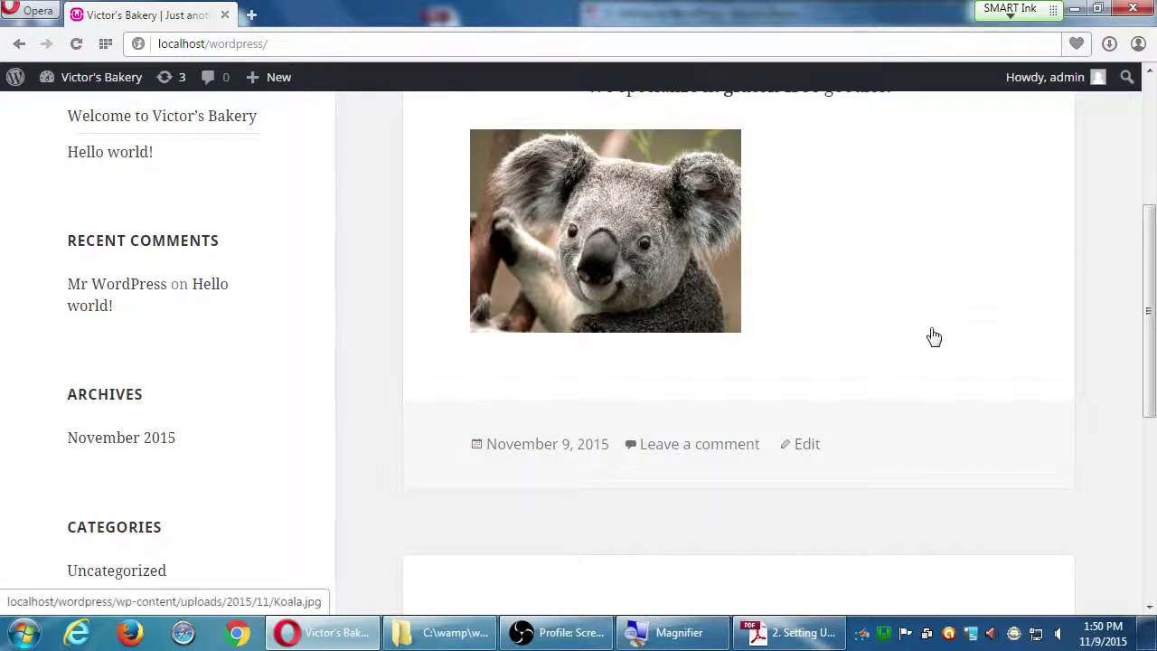
scroll(532, 351, "down", 4)
scroll(532, 351, "down", 1)
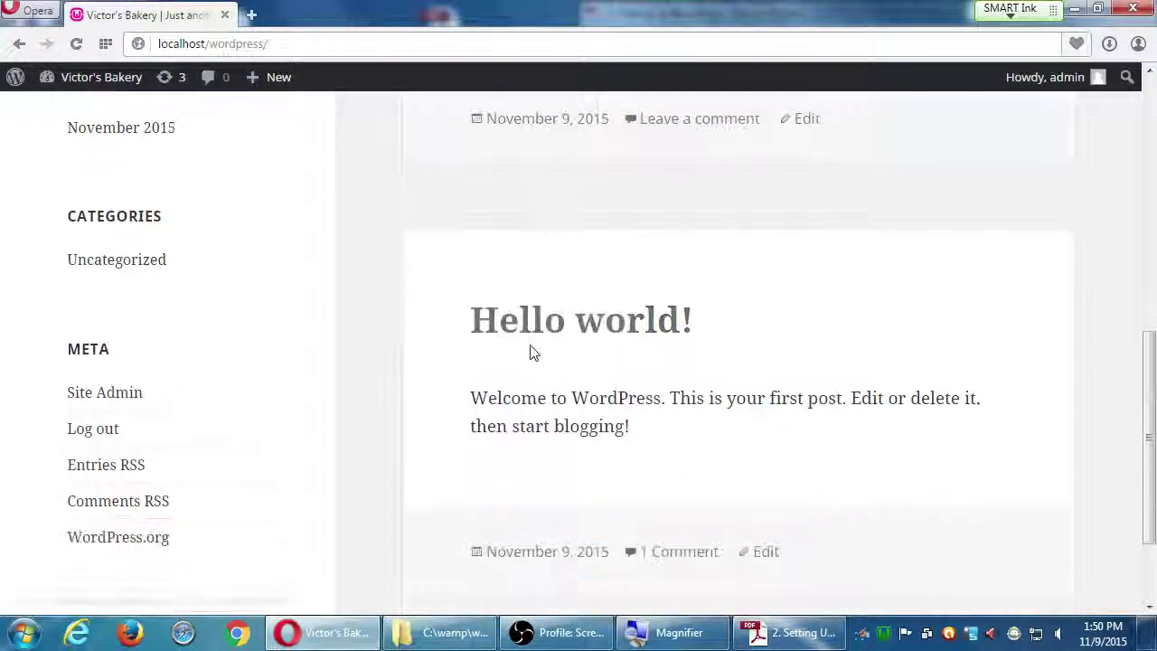
scroll(440, 391, "down", 1)
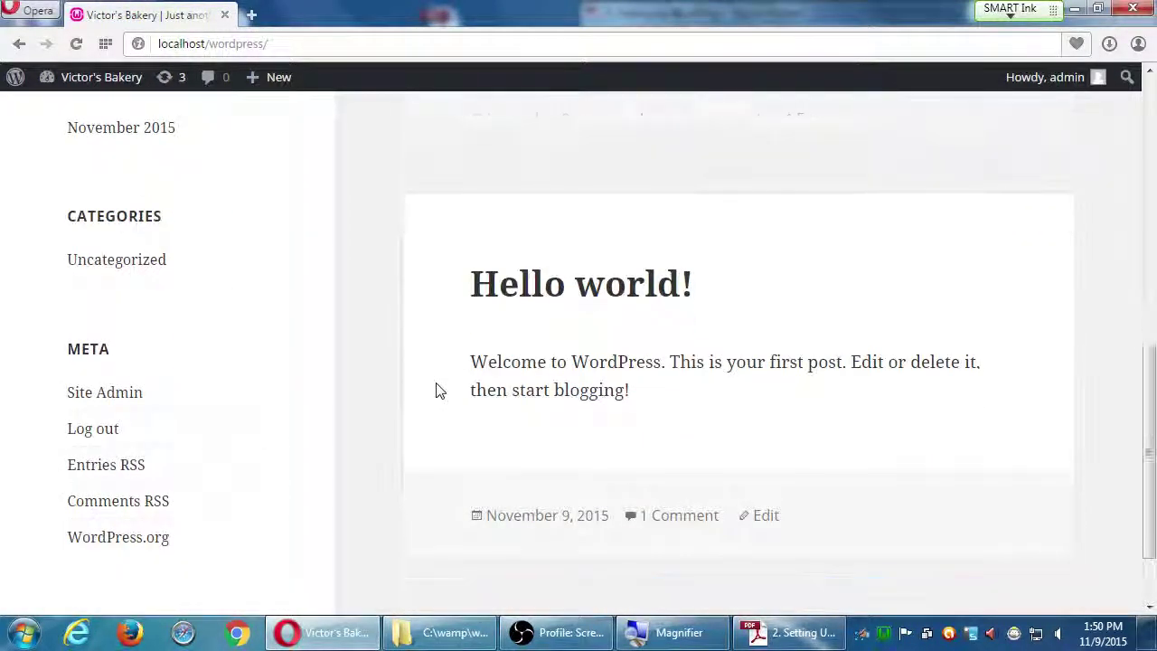
scroll(440, 391, "up", 1)
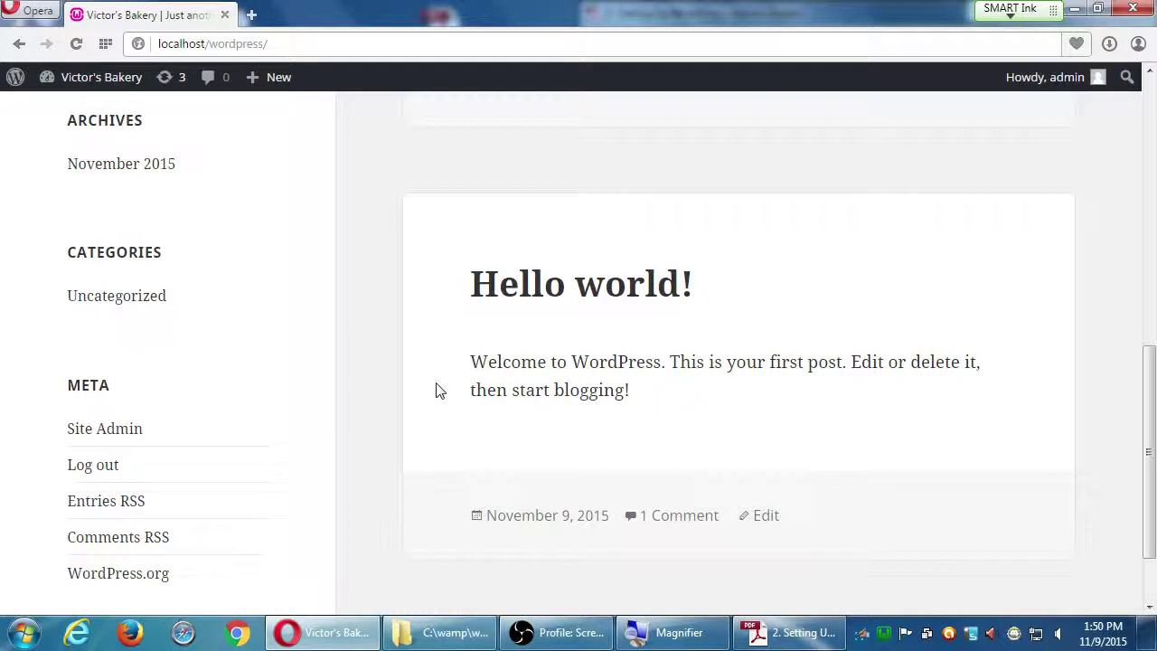
scroll(321, 357, "up", 10)
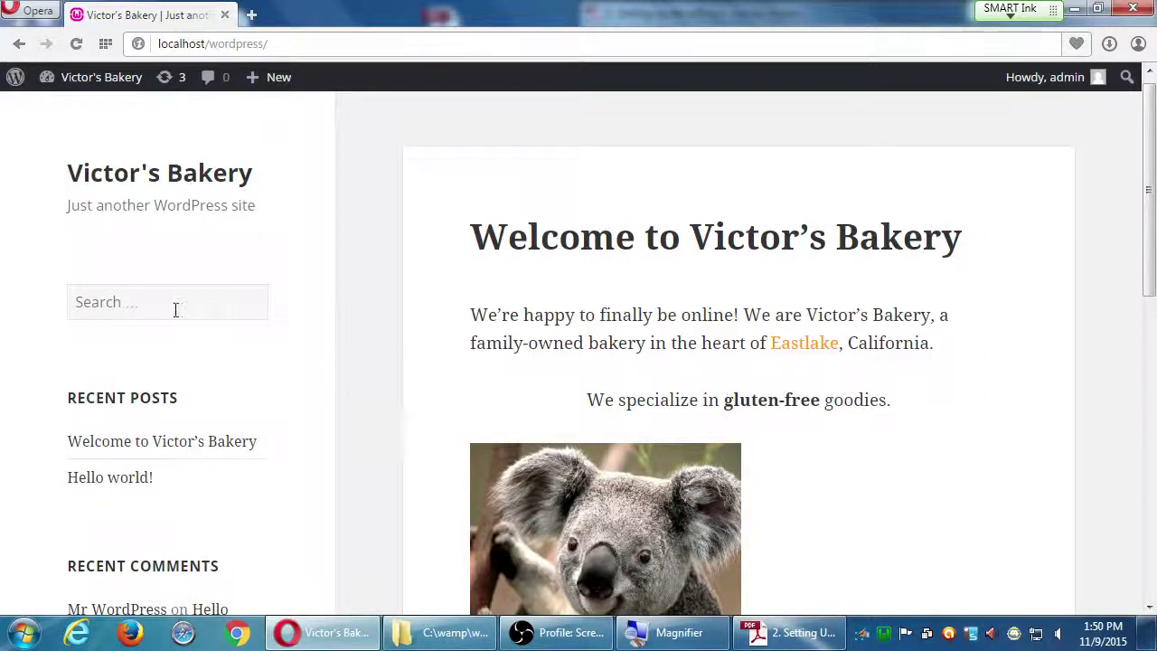
left_click(123, 307)
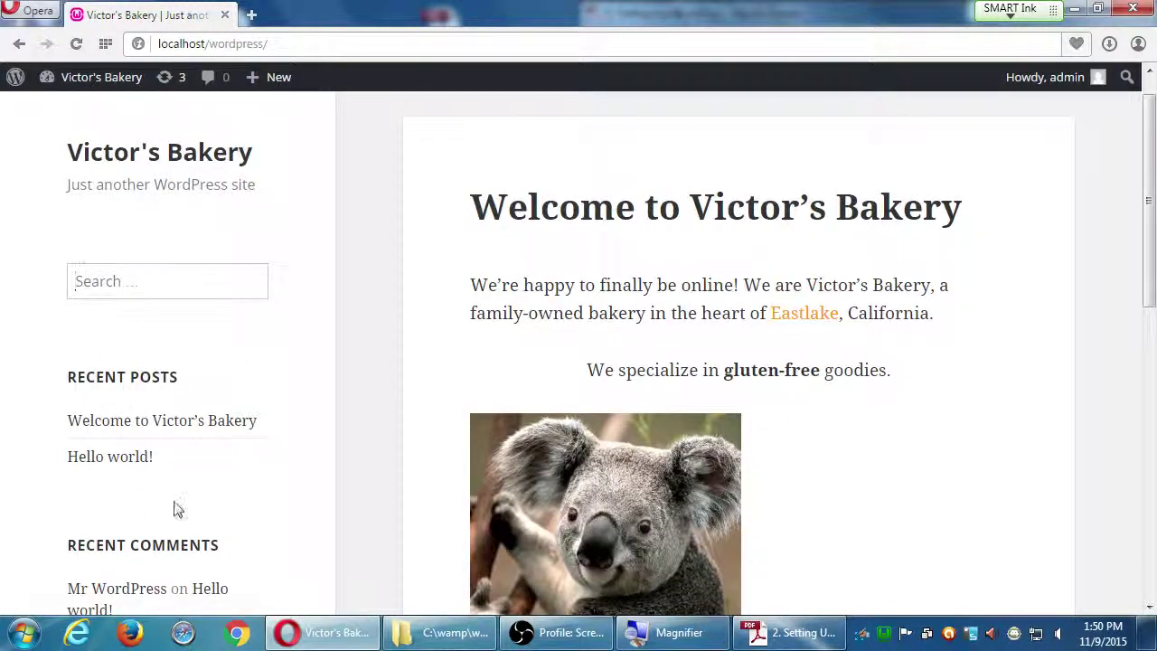
scroll(180, 506, "down", 5)
scroll(193, 505, "down", 4)
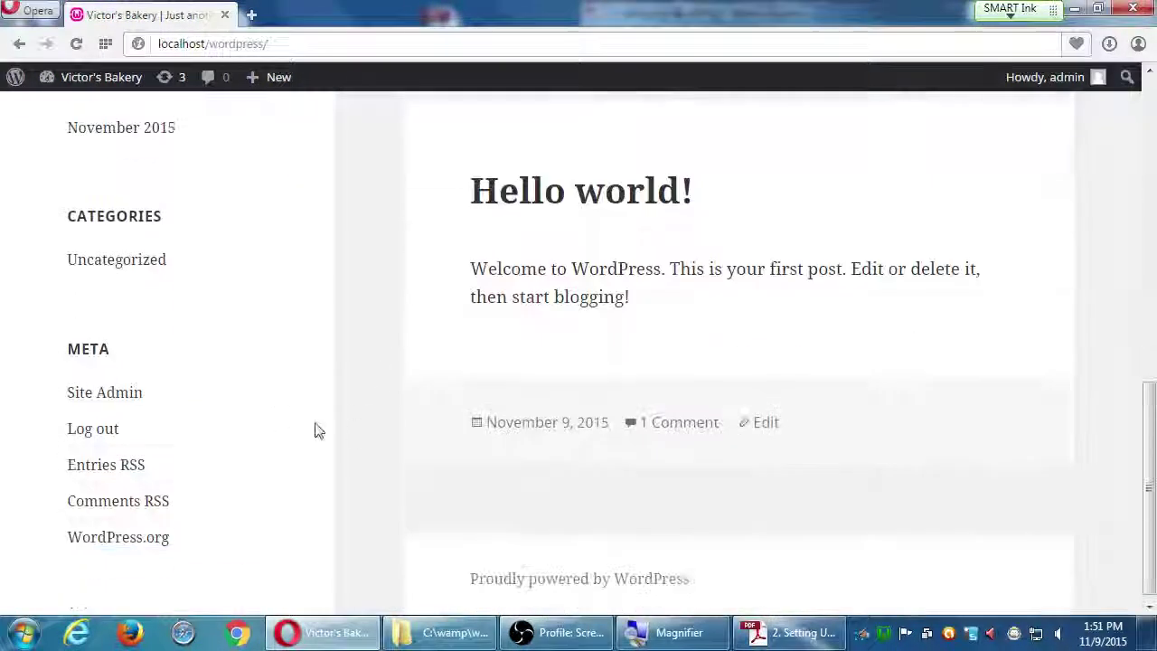
scroll(271, 456, "up", 3)
scroll(283, 467, "up", 6)
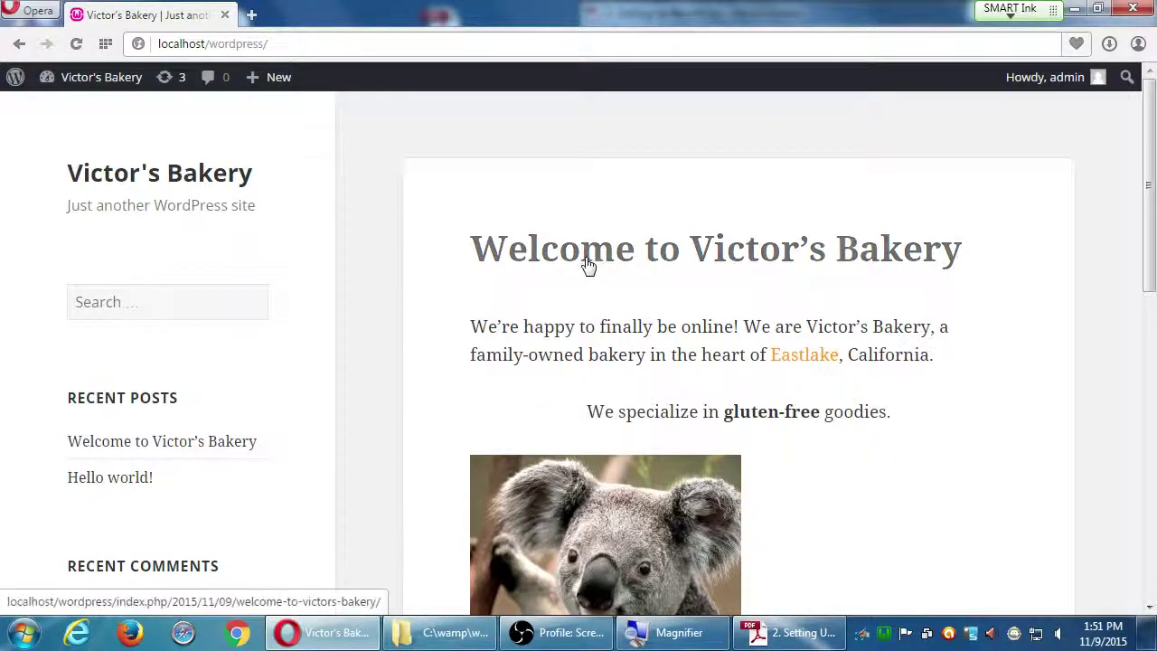
scroll(390, 289, "down", 4)
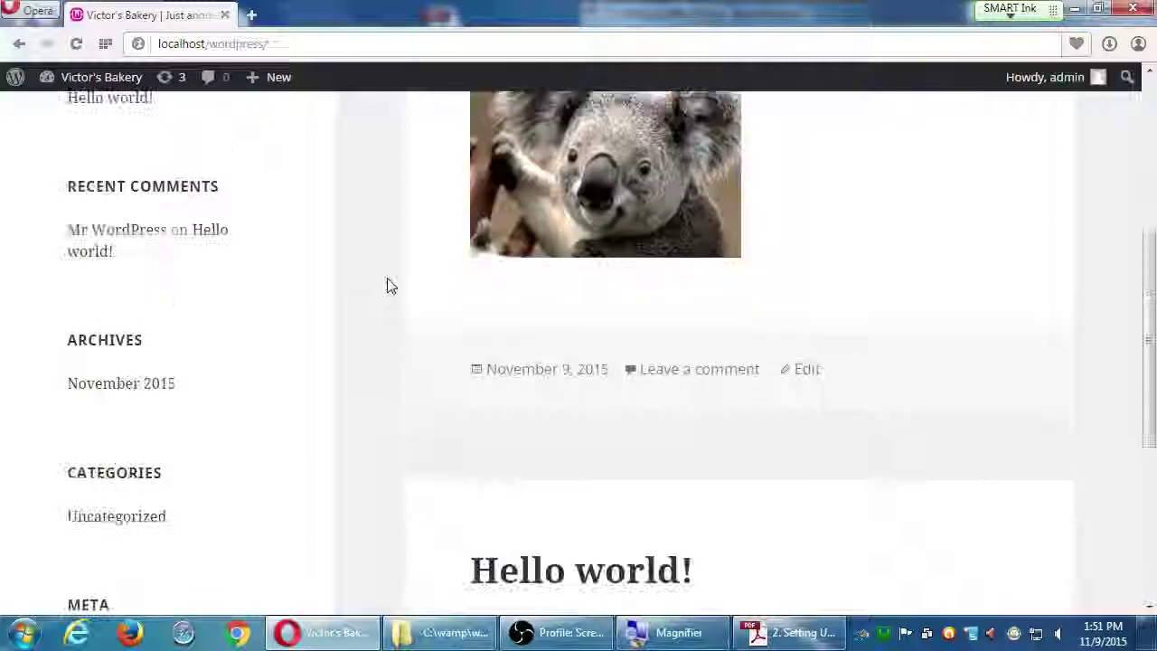
scroll(389, 286, "up", 3)
left_click(558, 632)
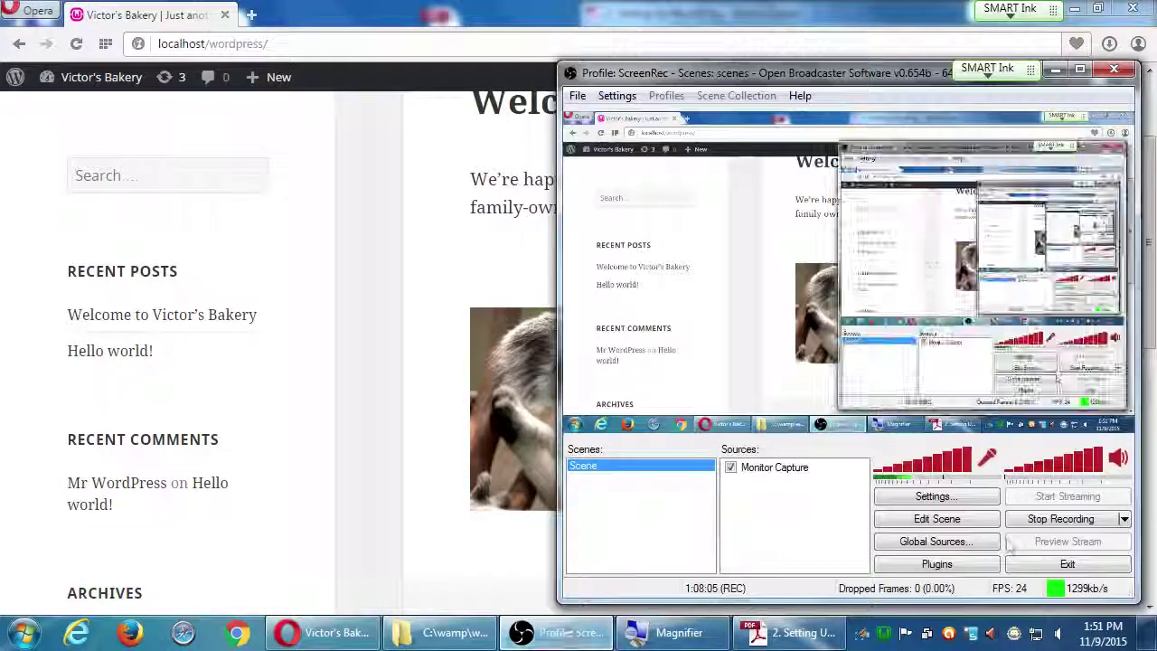